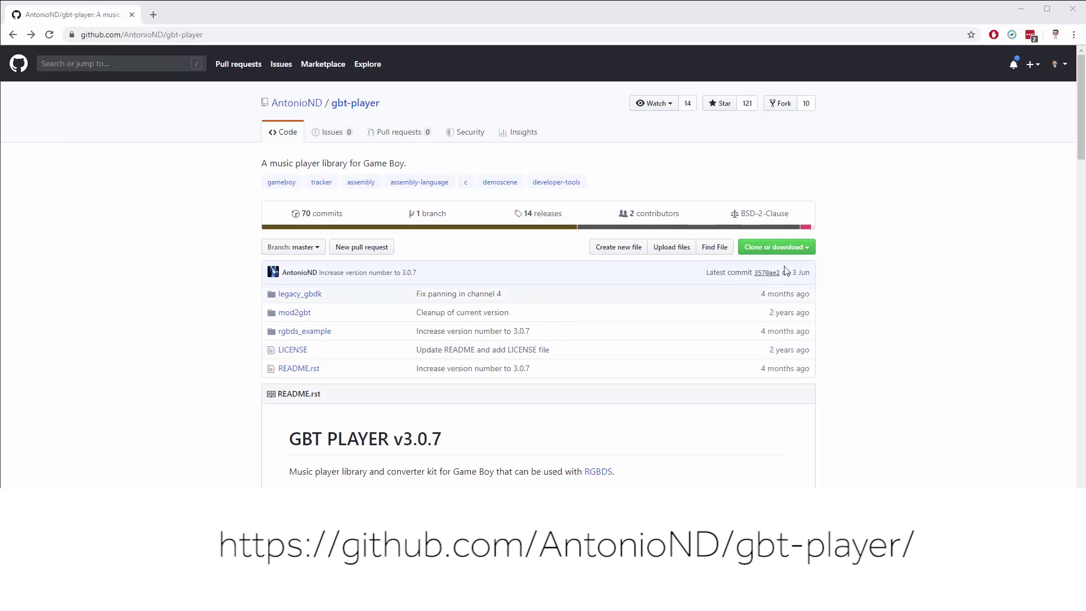
# - Open template.mod from the rgbds_example folder of the gbt-player repository
pyautogui.click(807, 249)
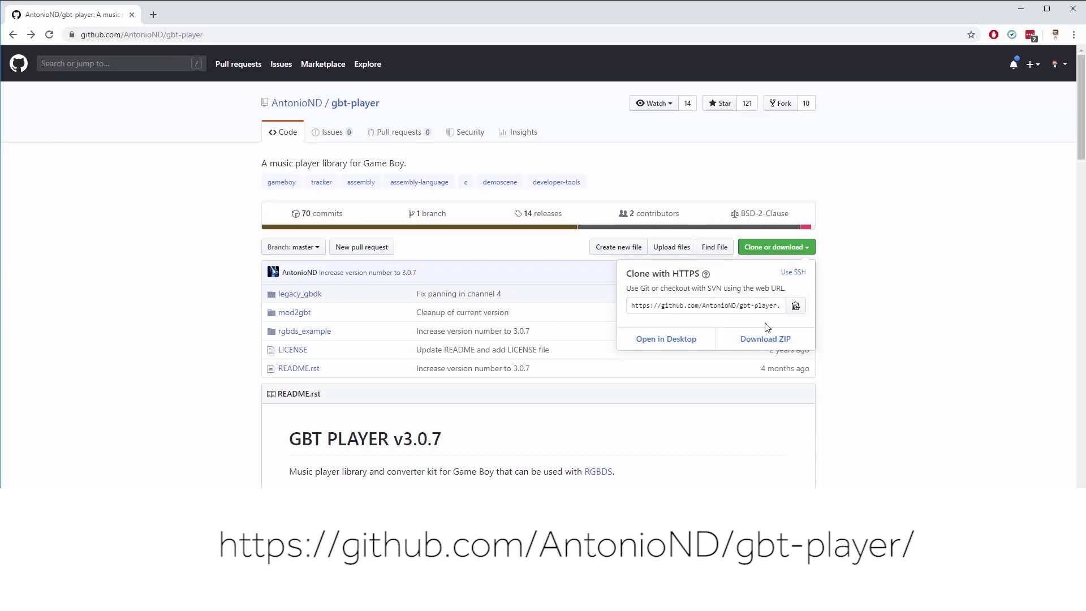
pyautogui.click(866, 311)
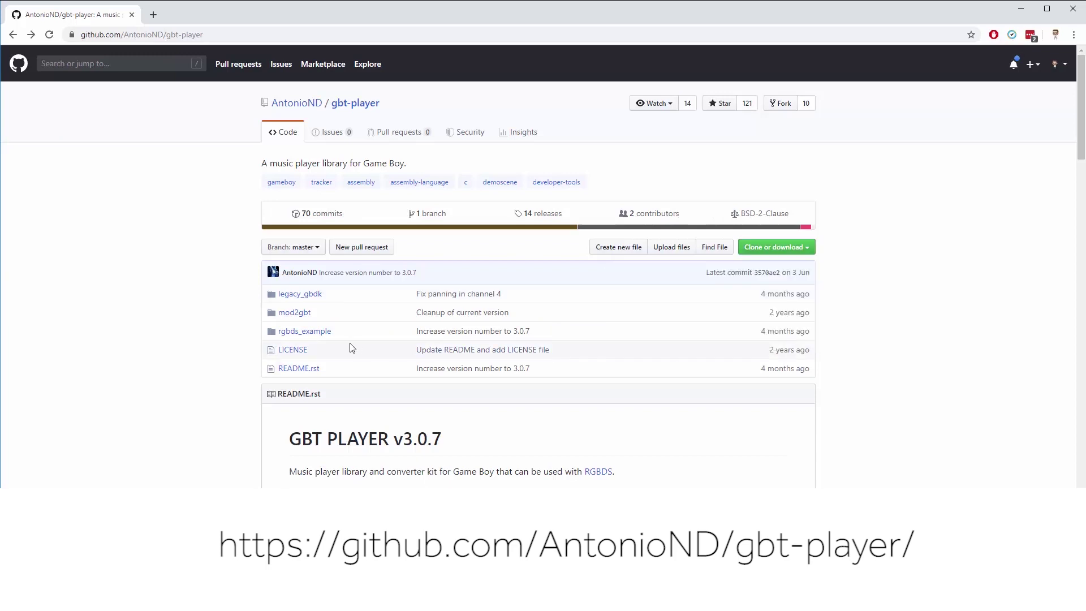
pyautogui.click(300, 336)
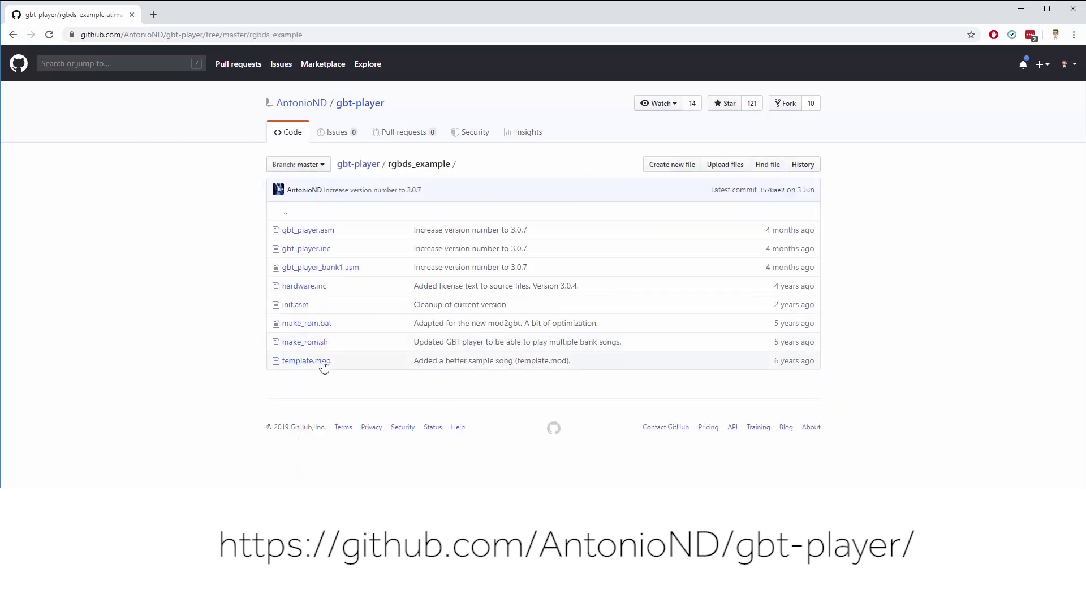
pyautogui.click(324, 362)
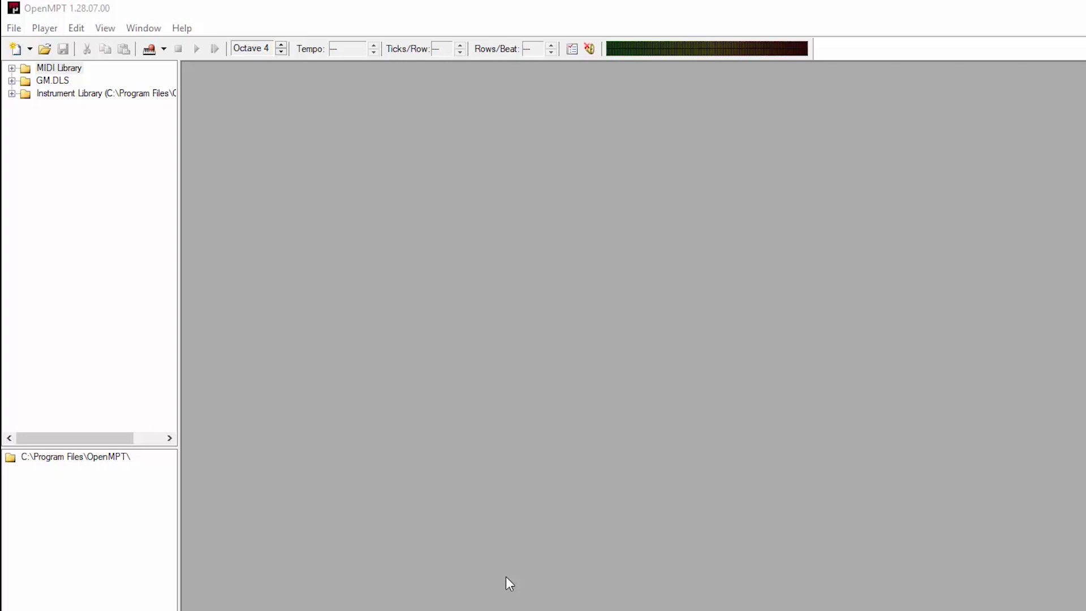
# - Switch to OpenMPT, open the recent template.mod module and show its samples
pyautogui.click(14, 29)
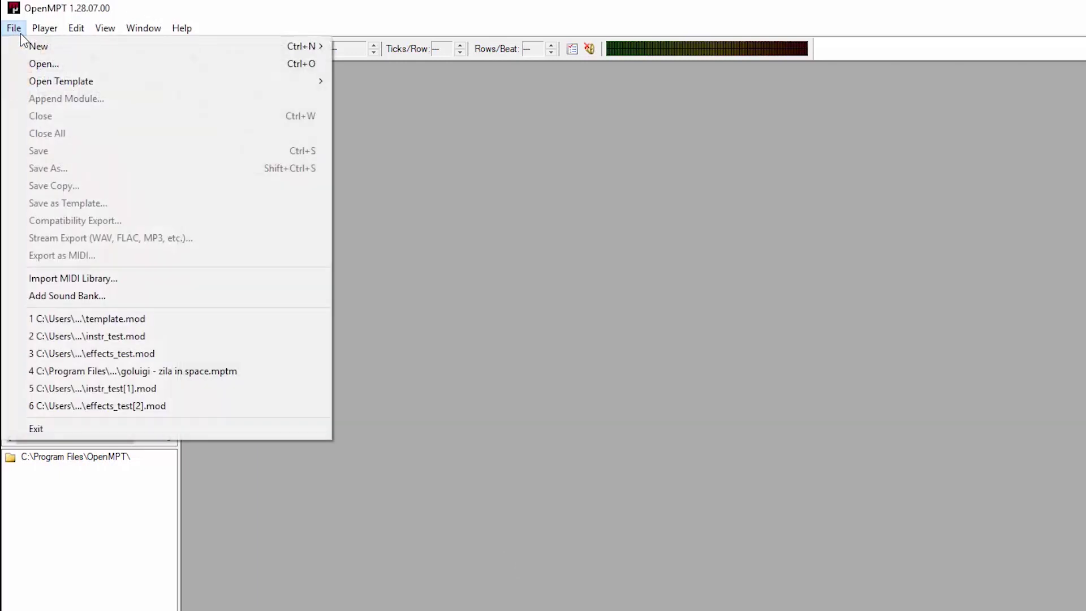
pyautogui.click(130, 325)
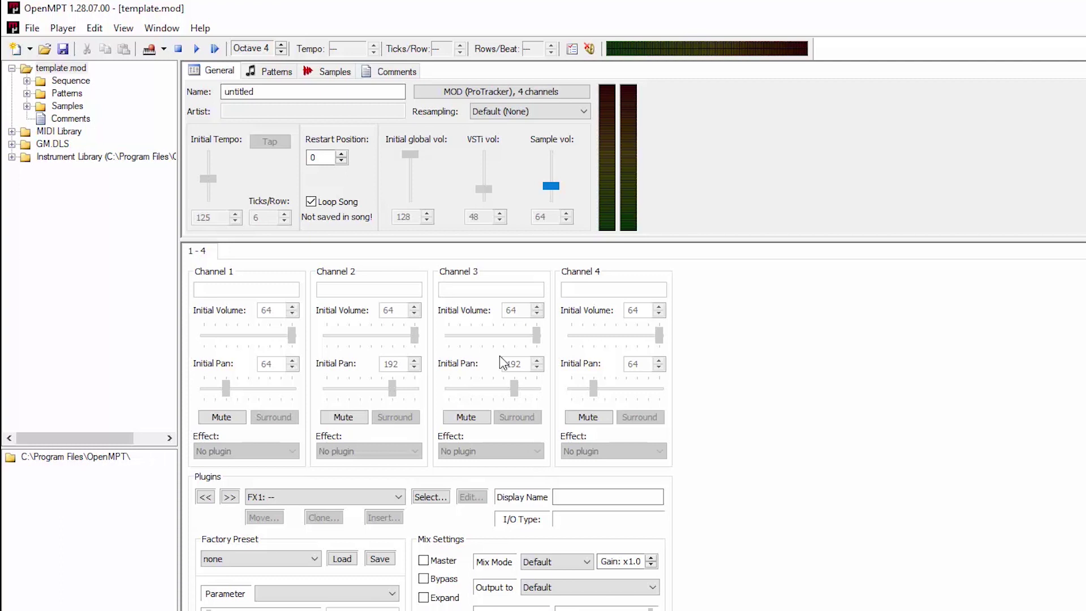
pyautogui.click(324, 72)
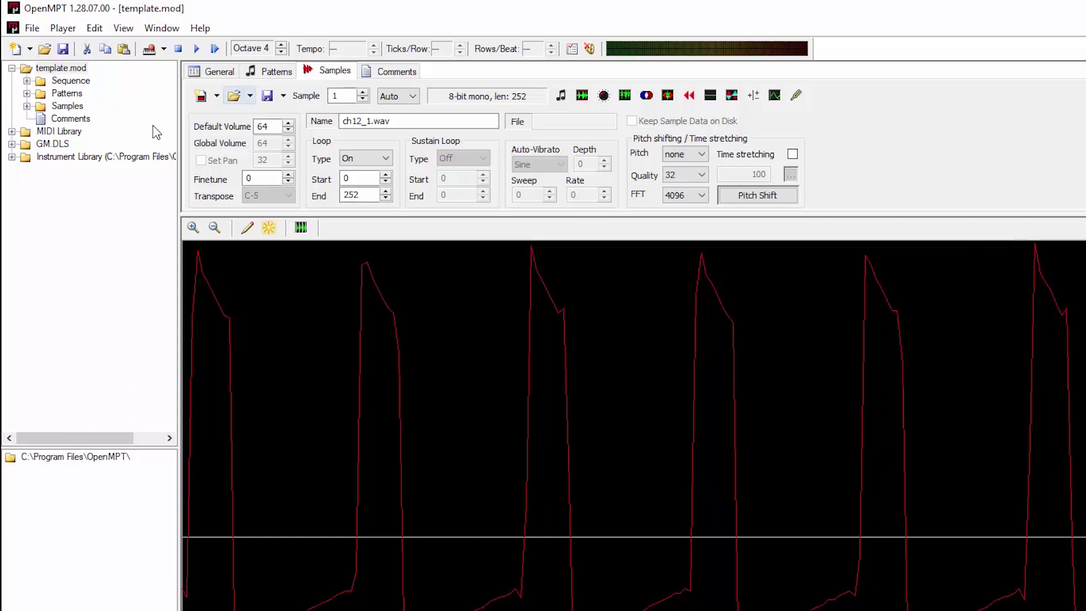
# - Step through the module's first samples and finish on sample 2, ch12_2.wav
pyautogui.click(363, 92)
pyautogui.click(363, 93)
pyautogui.click(363, 93)
pyautogui.click(363, 93)
pyautogui.click(363, 100)
pyautogui.click(363, 100)
pyautogui.click(364, 100)
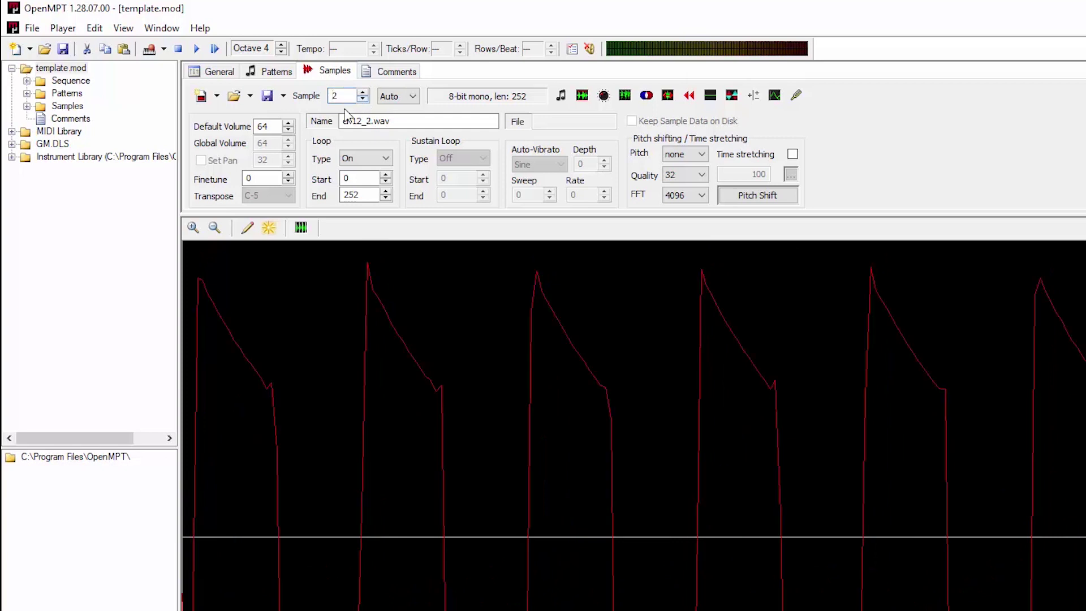
# - Expand the module's Samples folder and look through the whole list of channel samples
pyautogui.click(25, 84)
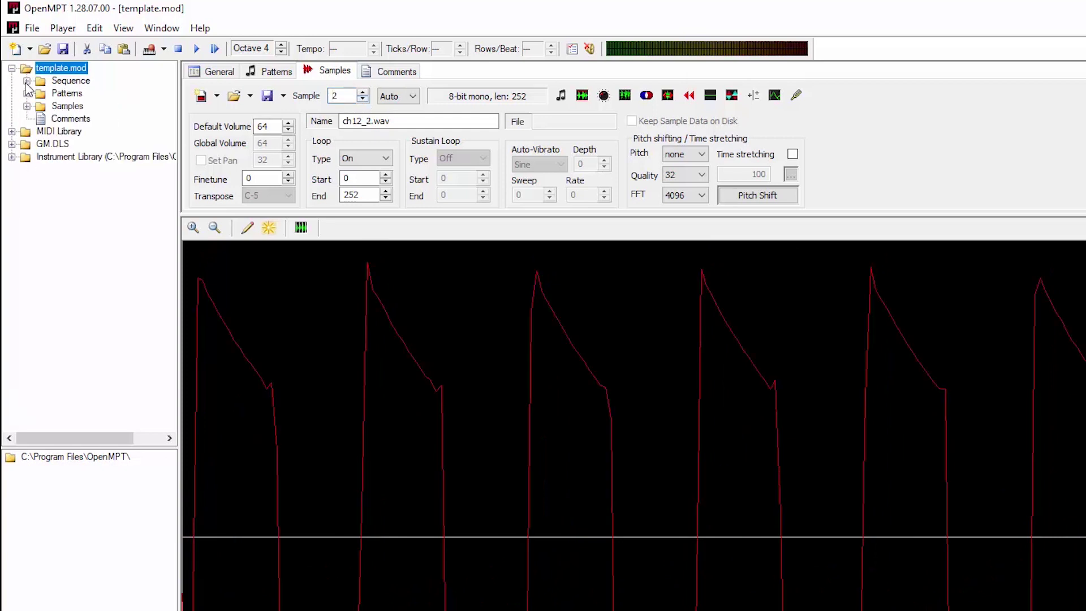
pyautogui.click(26, 106)
pyautogui.moveTo(163, 177); pyautogui.dragTo(165, 162)
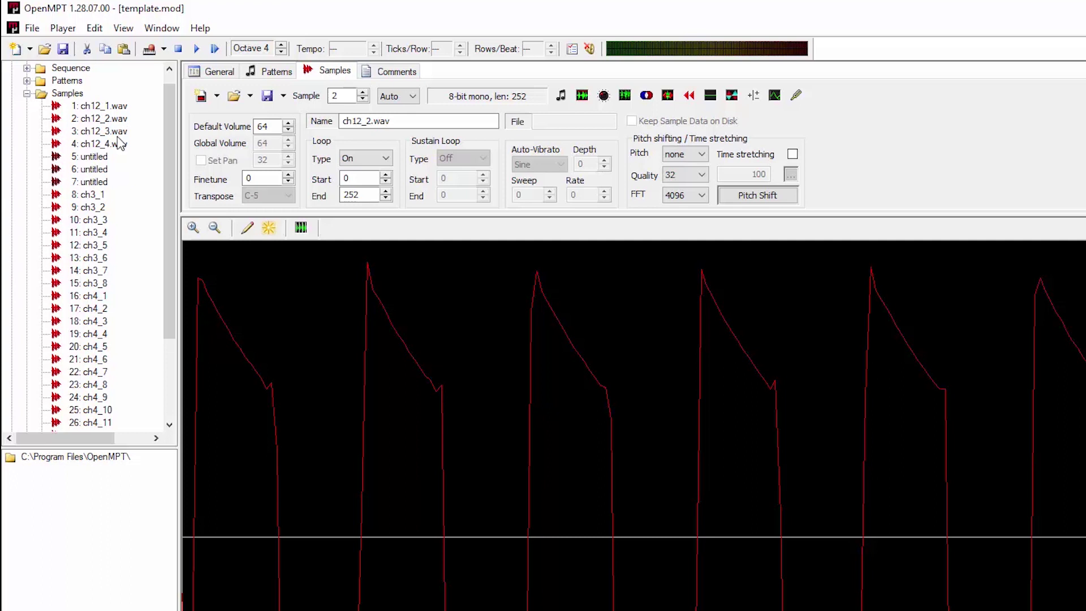
pyautogui.scroll(-2, 119, 142)
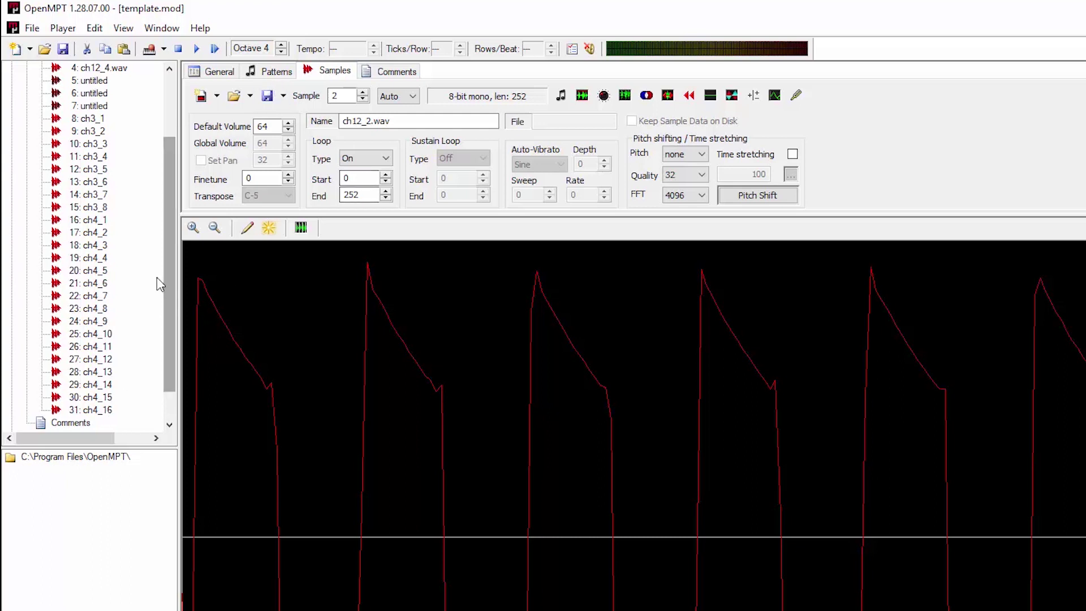
pyautogui.scroll(2, 159, 283)
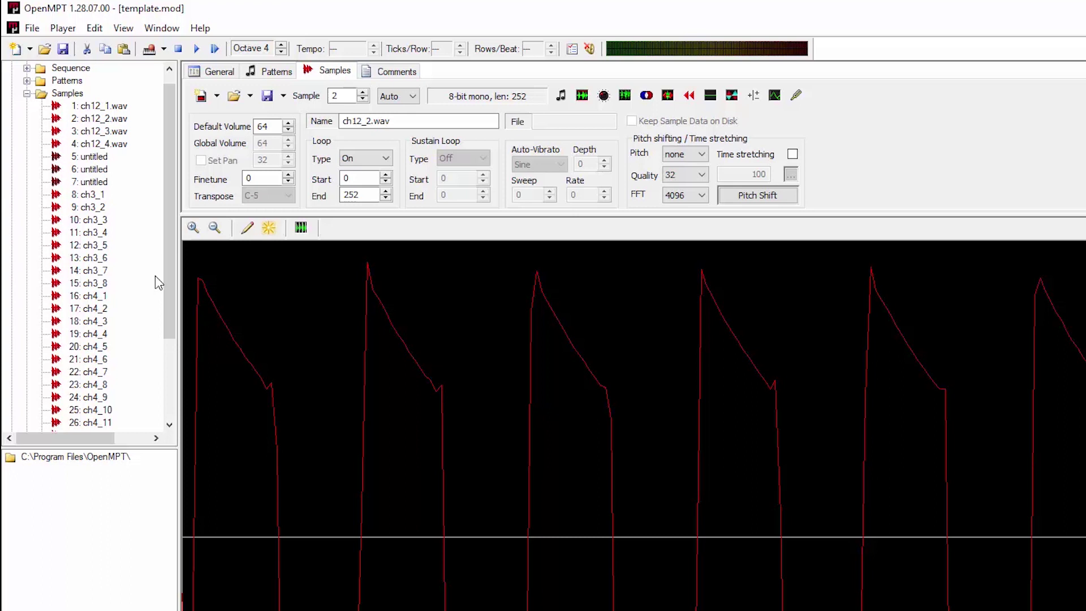
# - Preview the sound of sample 2, ch12_2.wav, and of sample 11, ch3_4
pyautogui.click(561, 96)
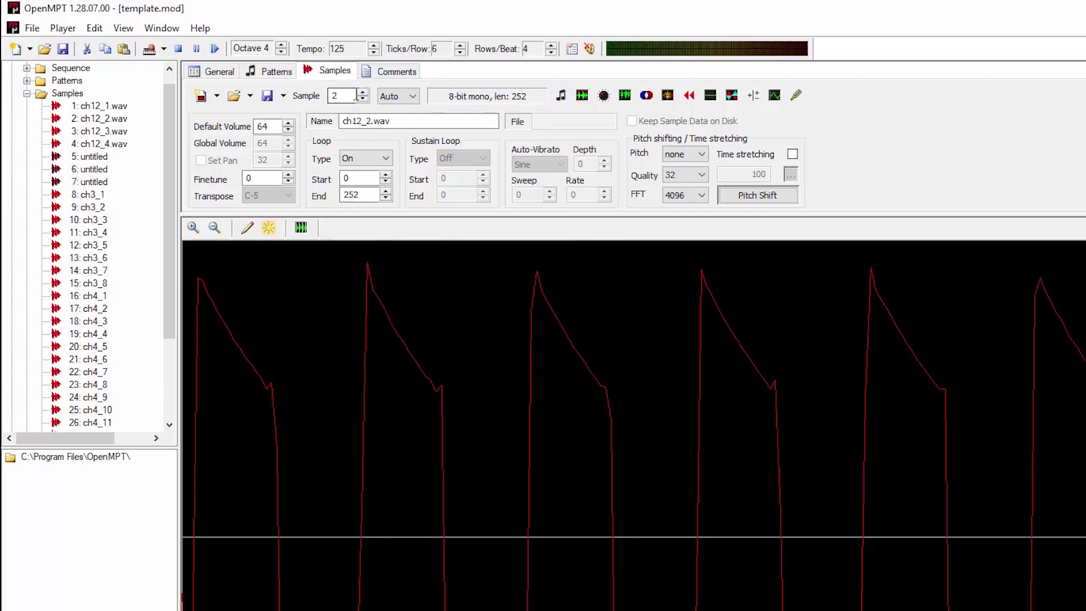
pyautogui.click(363, 93)
pyautogui.click(363, 92)
pyautogui.click(363, 92)
pyautogui.click(363, 92)
pyautogui.click(560, 95)
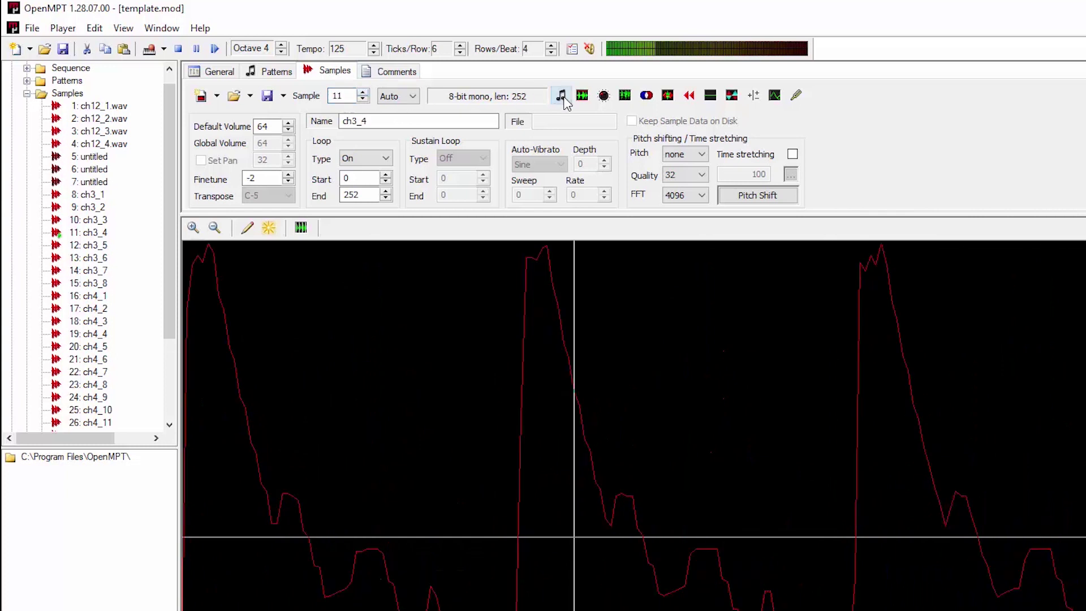
# - Move on to sample 15, ch3_8, and preview its sound
pyautogui.click(363, 93)
pyautogui.click(363, 93)
pyautogui.click(363, 93)
pyautogui.click(363, 92)
pyautogui.click(560, 95)
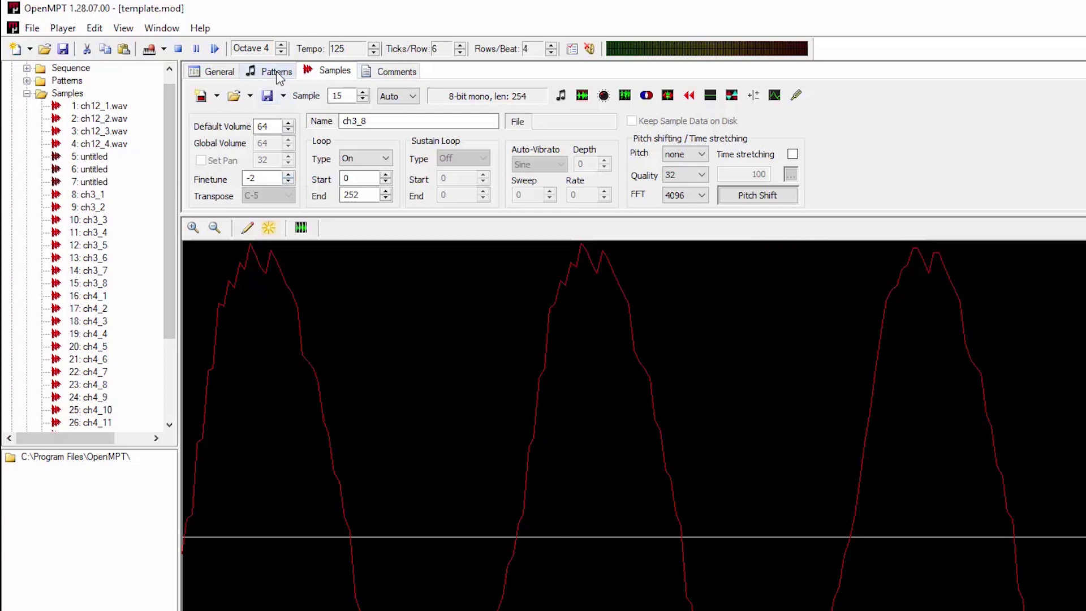
# - Review the module's general song settings and the available file saving options without saving
pyautogui.click(218, 79)
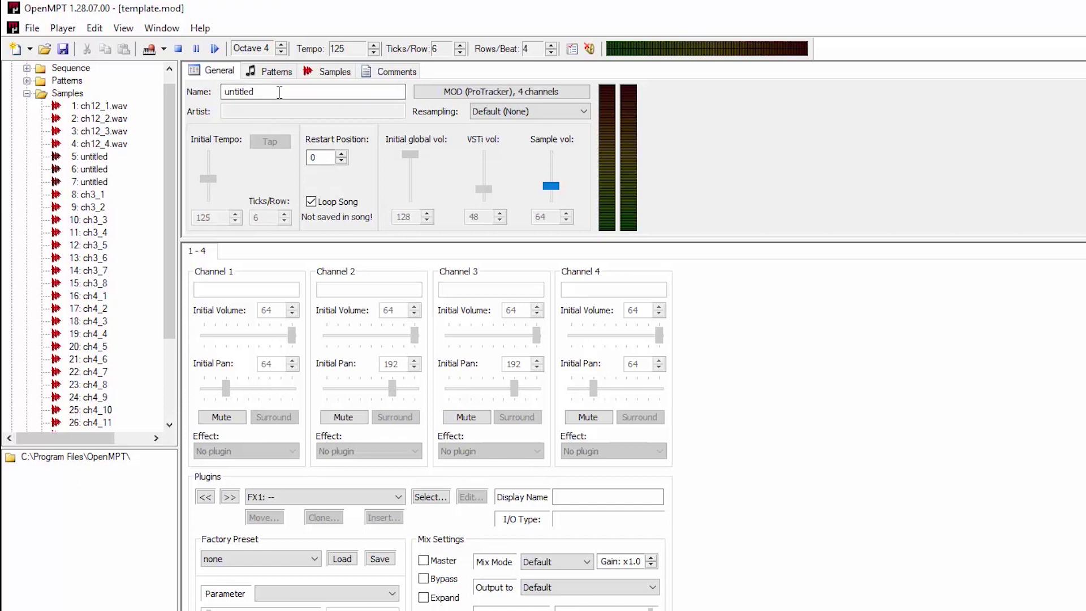
pyautogui.click(33, 28)
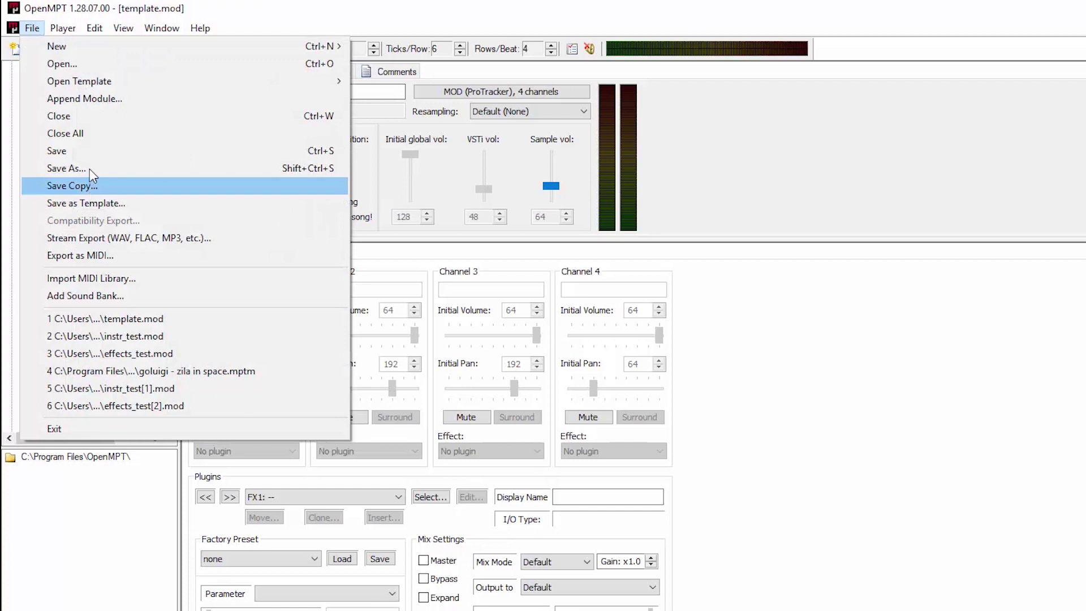
pyautogui.click(1006, 412)
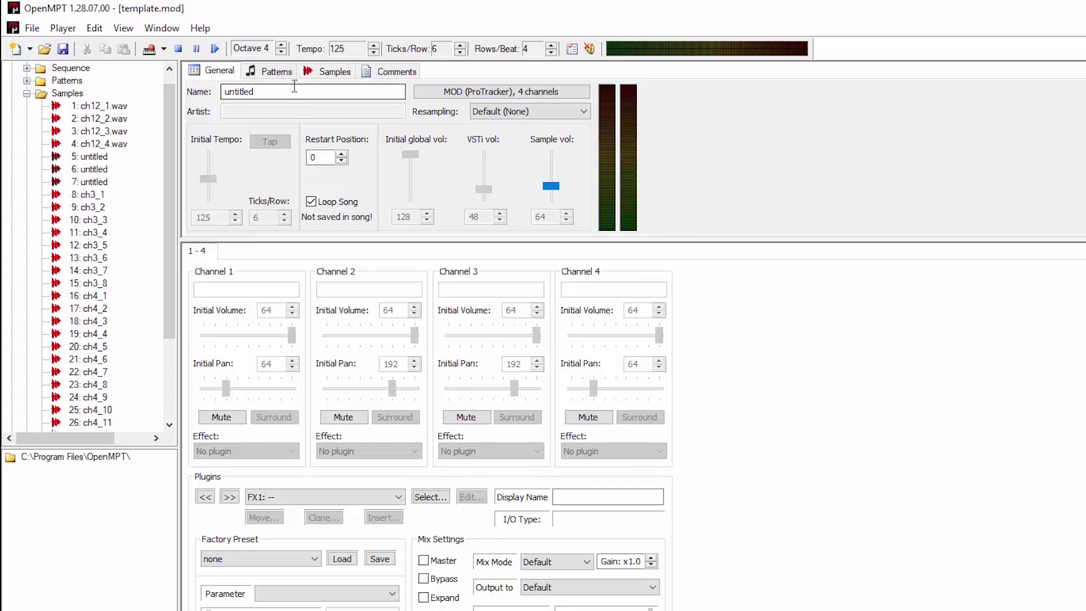
# - Show the pattern editor, collapse the Samples folder and expand the module's Patterns and Sequence folders
pyautogui.click(273, 71)
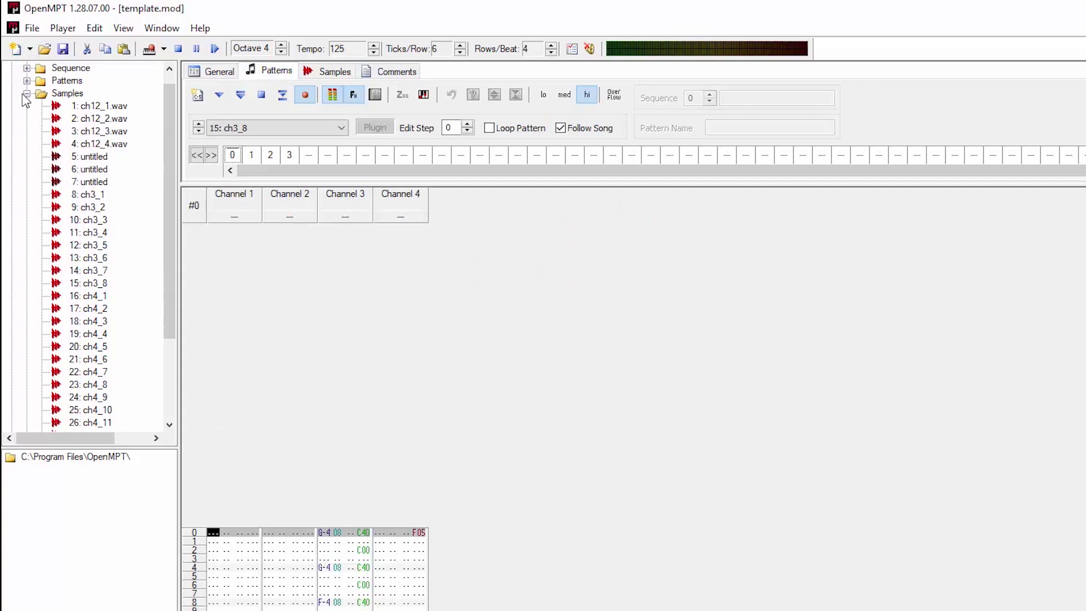
pyautogui.click(27, 94)
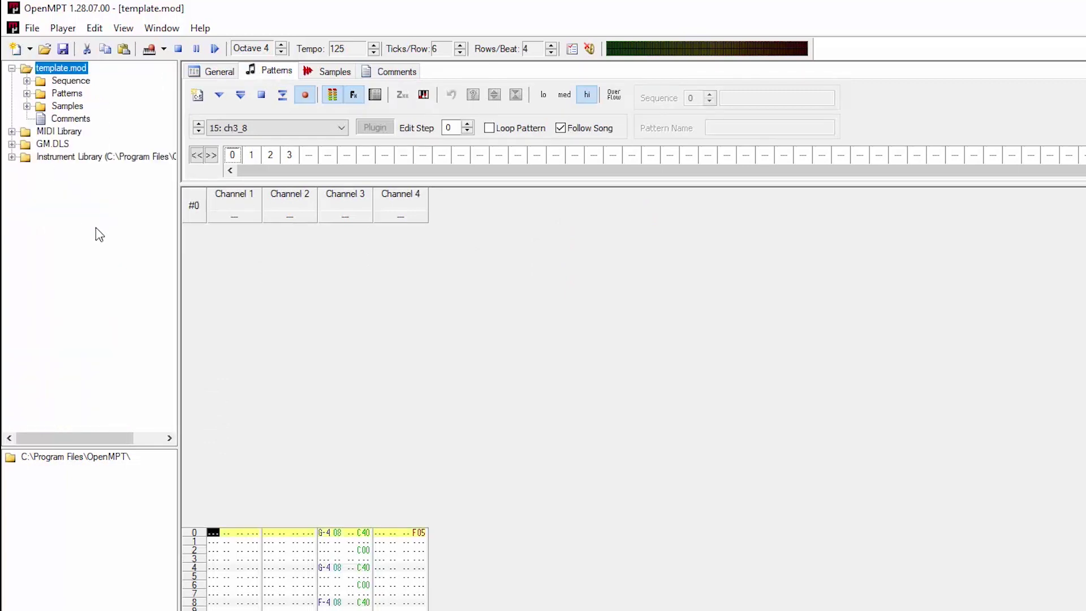
pyautogui.click(27, 94)
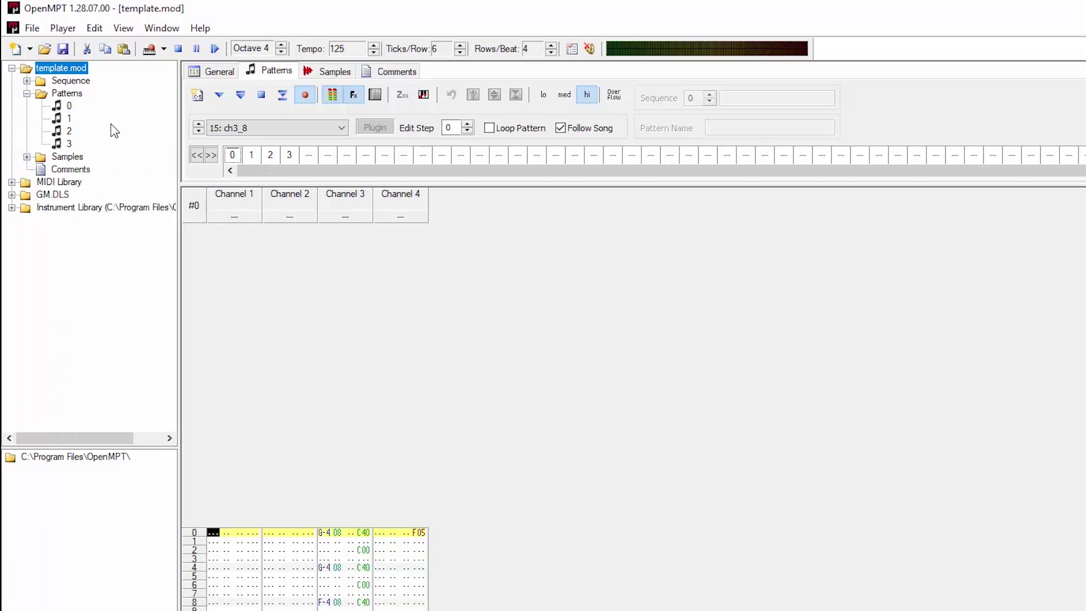
pyautogui.click(26, 81)
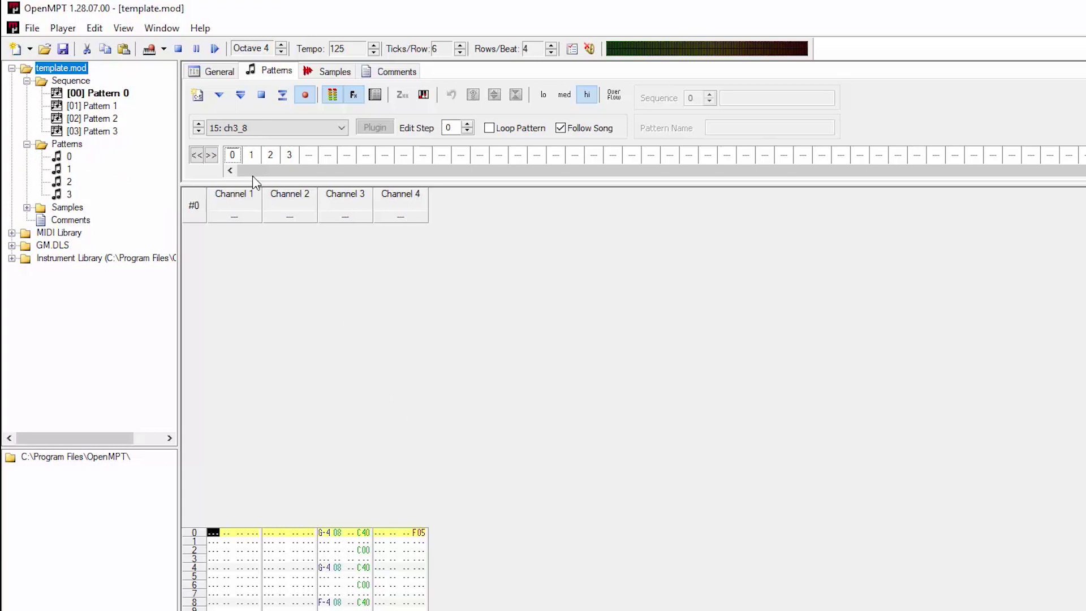
# - Look through patterns 1, 2 and 3, and return to pattern 0 to view its rows
pyautogui.click(251, 154)
pyautogui.click(270, 155)
pyautogui.click(290, 155)
pyautogui.click(233, 155)
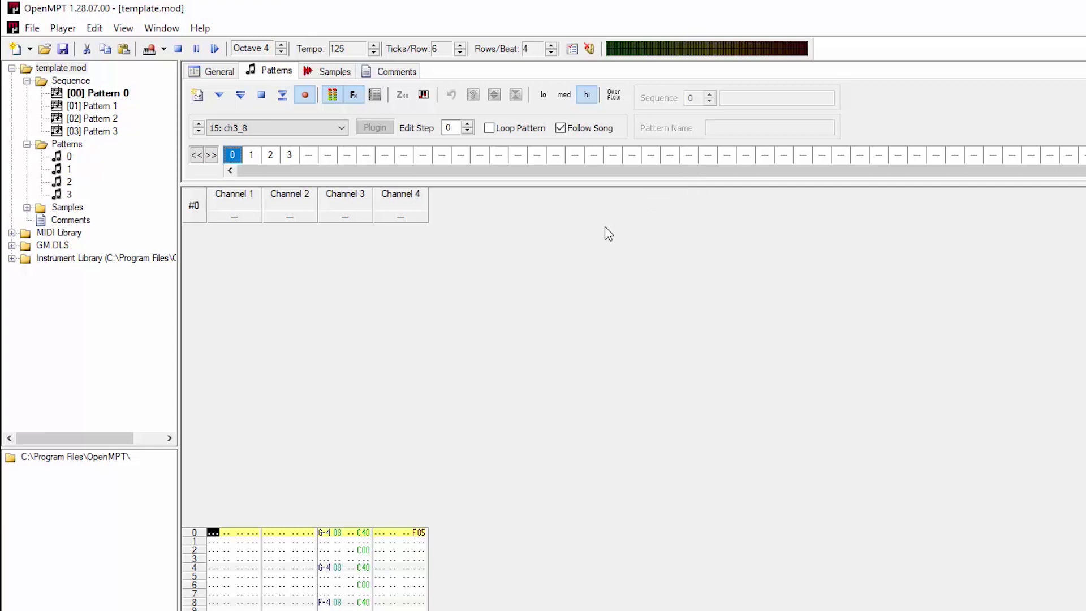
pyautogui.scroll(-1, 371, 299)
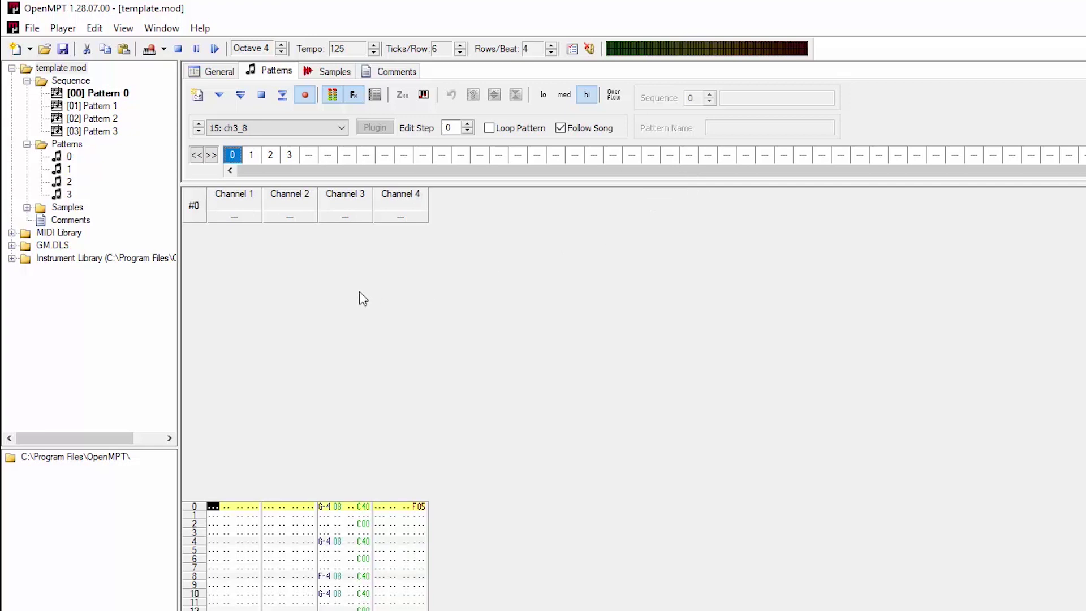
pyautogui.scroll(-10, 293, 278)
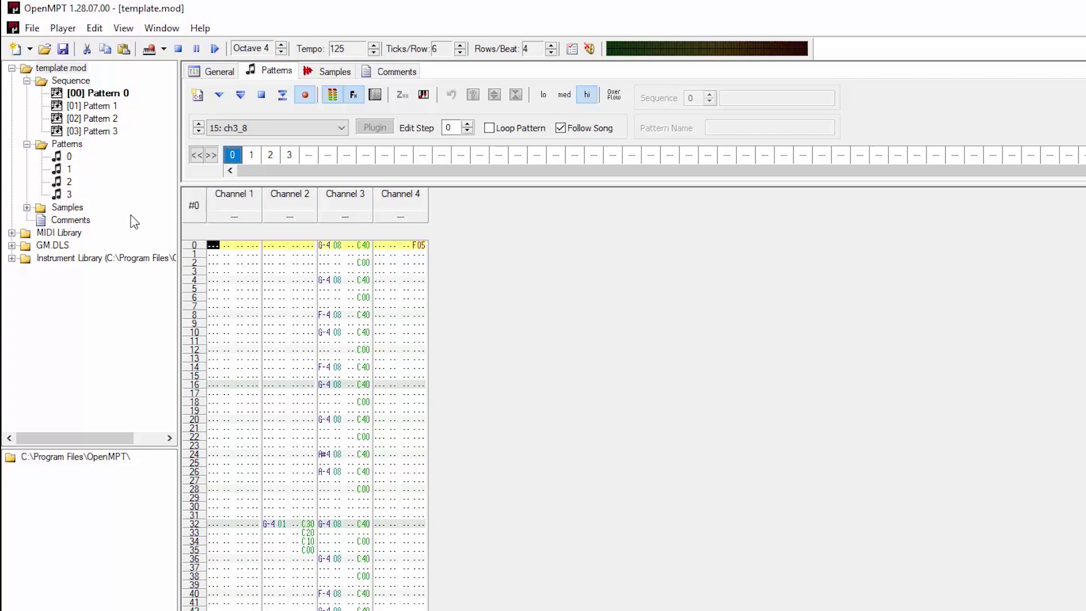
# - Expand the Samples folder, go to sample 8, ch3_1, in the sample editor and preview its sound
pyautogui.click(27, 207)
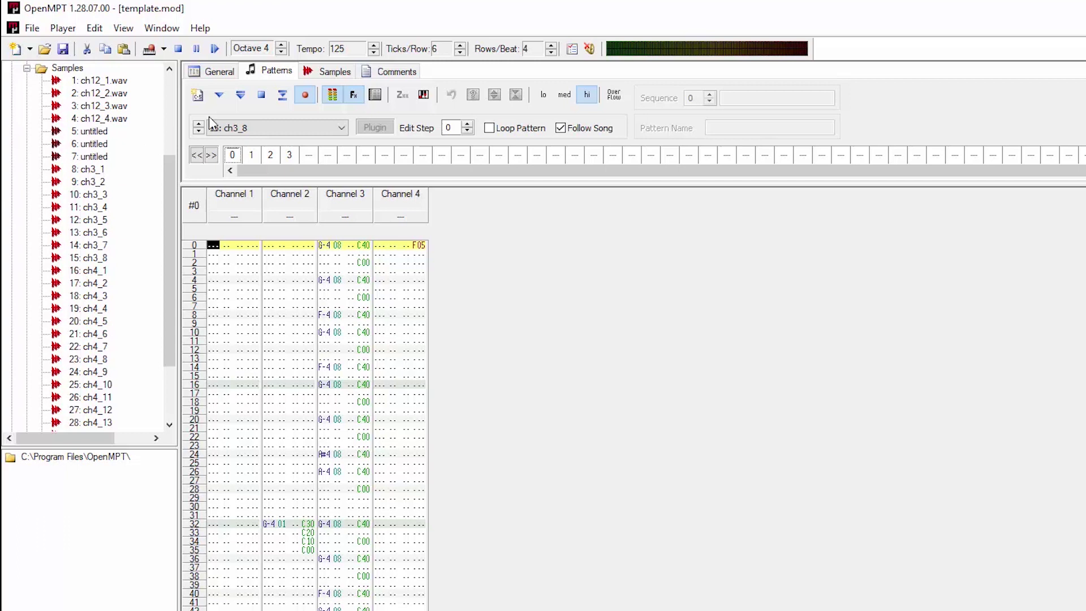
pyautogui.click(331, 71)
pyautogui.click(363, 100)
pyautogui.click(363, 100)
pyautogui.click(363, 100)
pyautogui.click(363, 100)
pyautogui.click(363, 100)
pyautogui.click(363, 100)
pyautogui.click(363, 100)
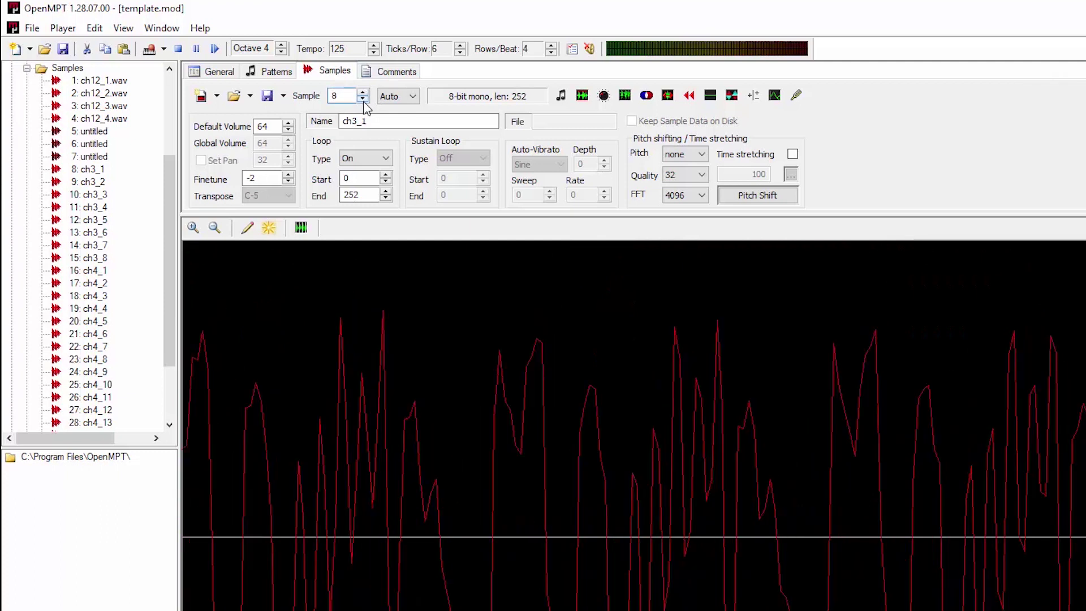
pyautogui.click(562, 96)
# - Return to the pattern editor, play pattern 0 from its start and stop playback
pyautogui.click(251, 76)
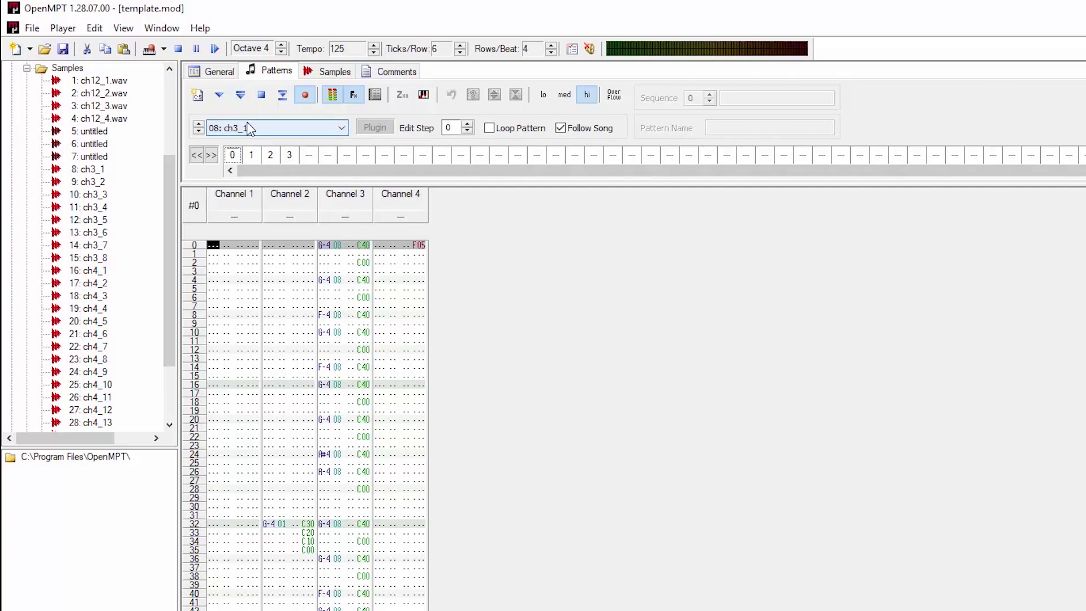
pyautogui.scroll(4, 138, 174)
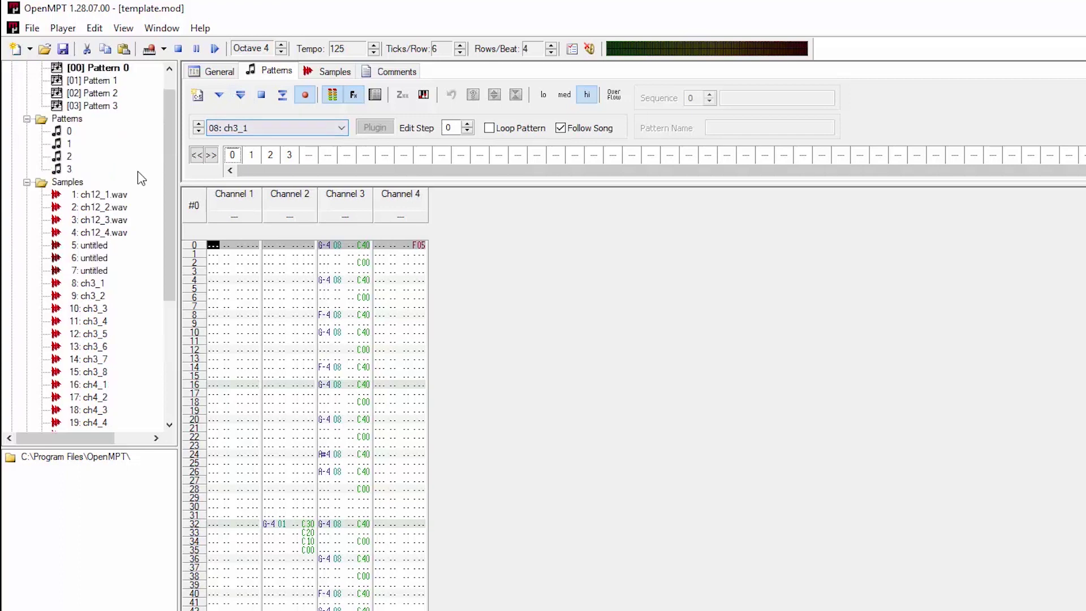
pyautogui.click(246, 98)
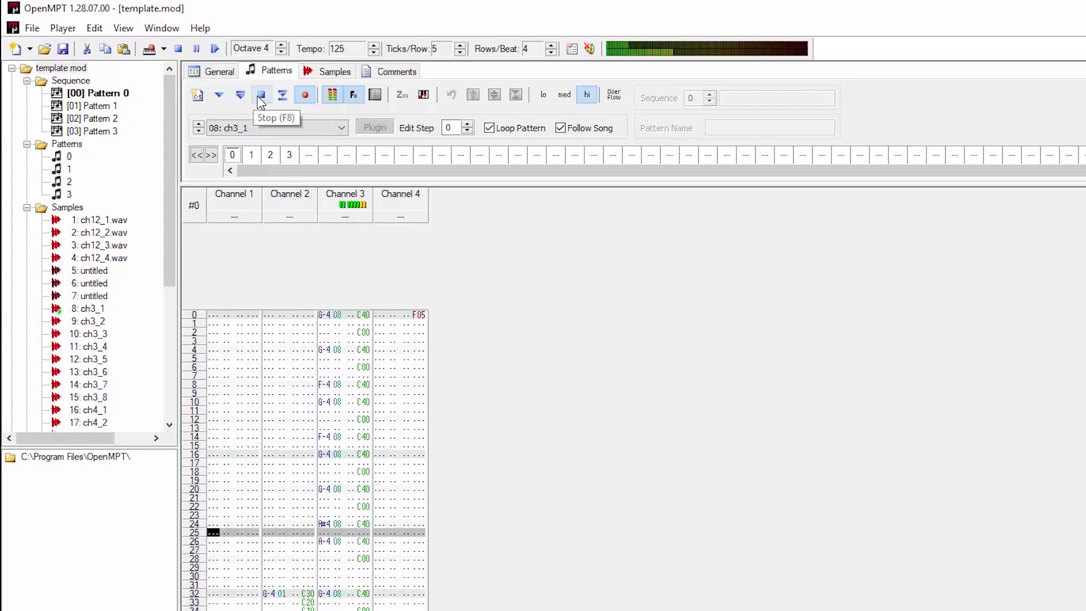
pyautogui.click(259, 97)
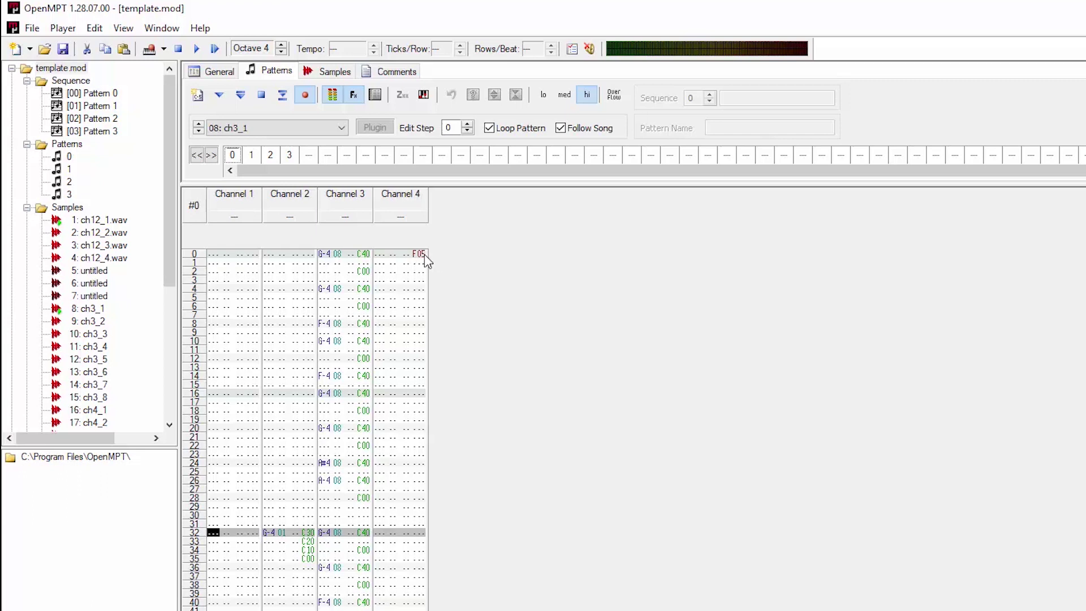
# - Examine the channel 2 and channel 3 notes, instruments and volume effects further down pattern 0
pyautogui.scroll(-2, 382, 381)
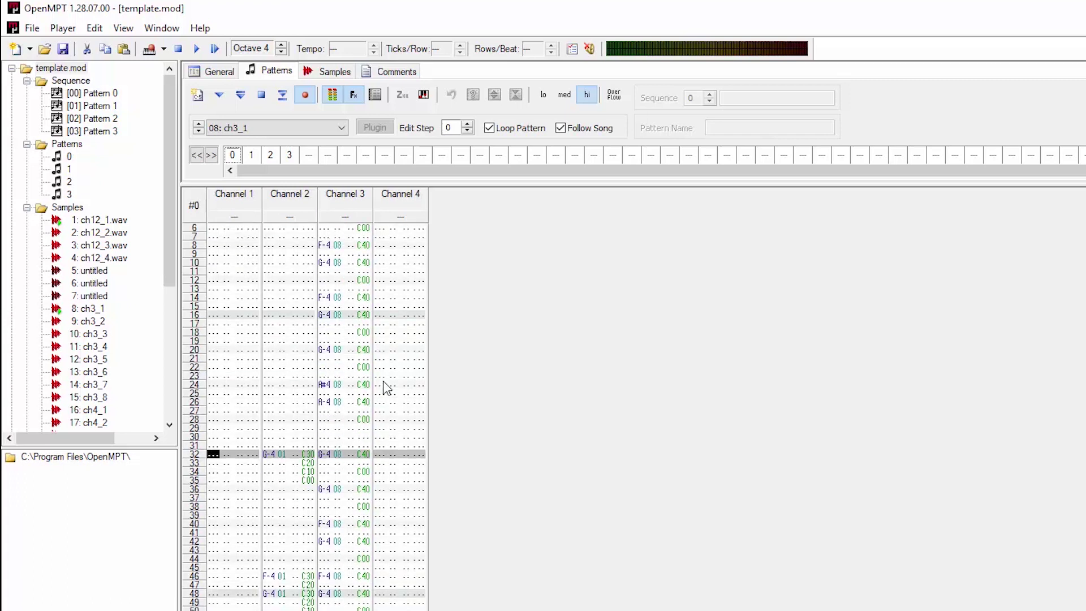
pyautogui.scroll(-1, 382, 381)
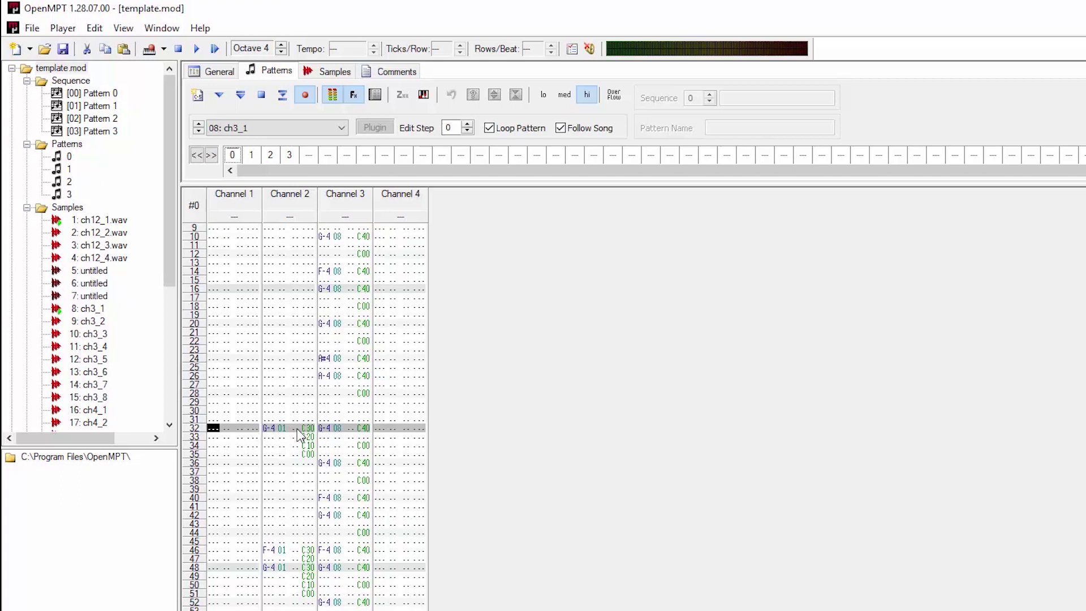
pyautogui.scroll(-2, 298, 436)
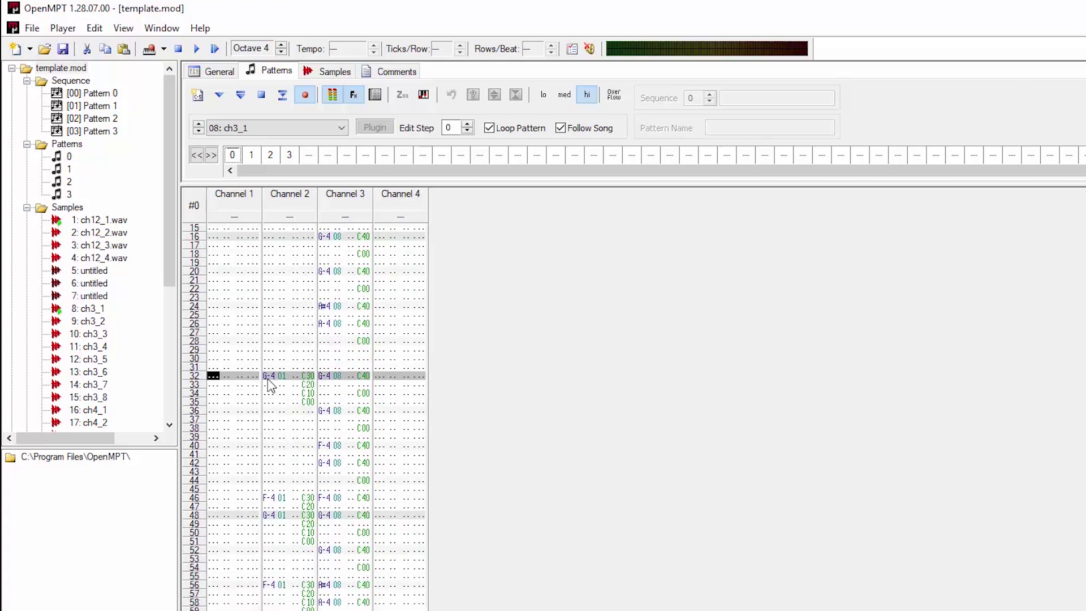
# - Show sample 1, ch12_1.wav, in the sample editor
pyautogui.click(334, 71)
pyautogui.click(363, 93)
pyautogui.click(362, 93)
pyautogui.click(363, 93)
pyautogui.click(363, 93)
pyautogui.click(363, 100)
pyautogui.click(363, 100)
pyautogui.click(362, 100)
pyautogui.click(363, 100)
pyautogui.click(363, 100)
pyautogui.click(362, 101)
pyautogui.click(363, 100)
pyautogui.click(363, 100)
pyautogui.click(362, 100)
pyautogui.click(362, 100)
pyautogui.click(363, 100)
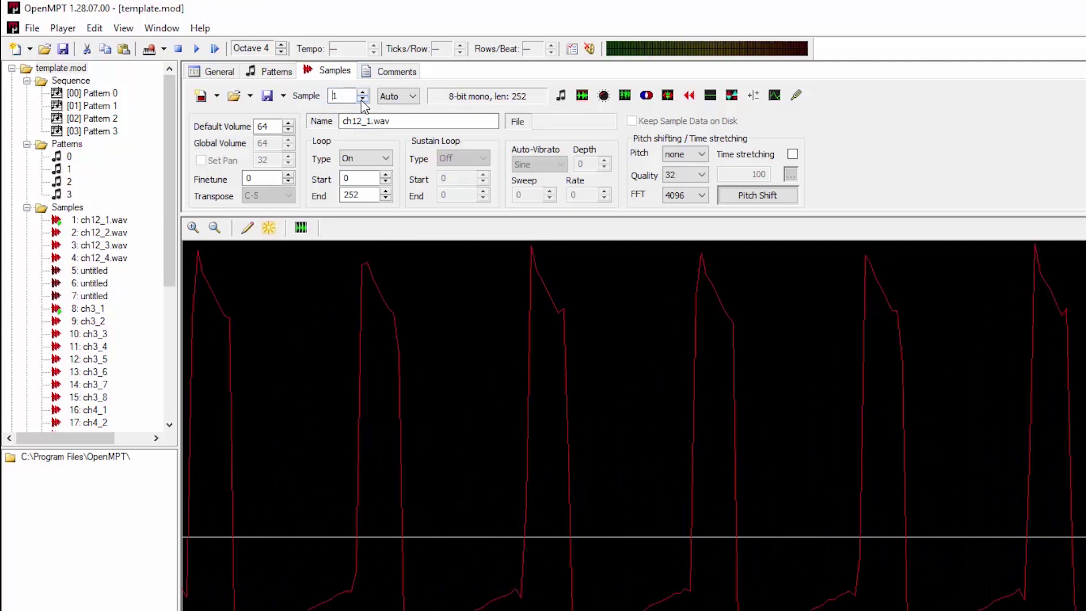
# - Preview sample 1's sound, return to the pattern editor and play pattern 0 from its start, stopping playback near the end
pyautogui.click(562, 96)
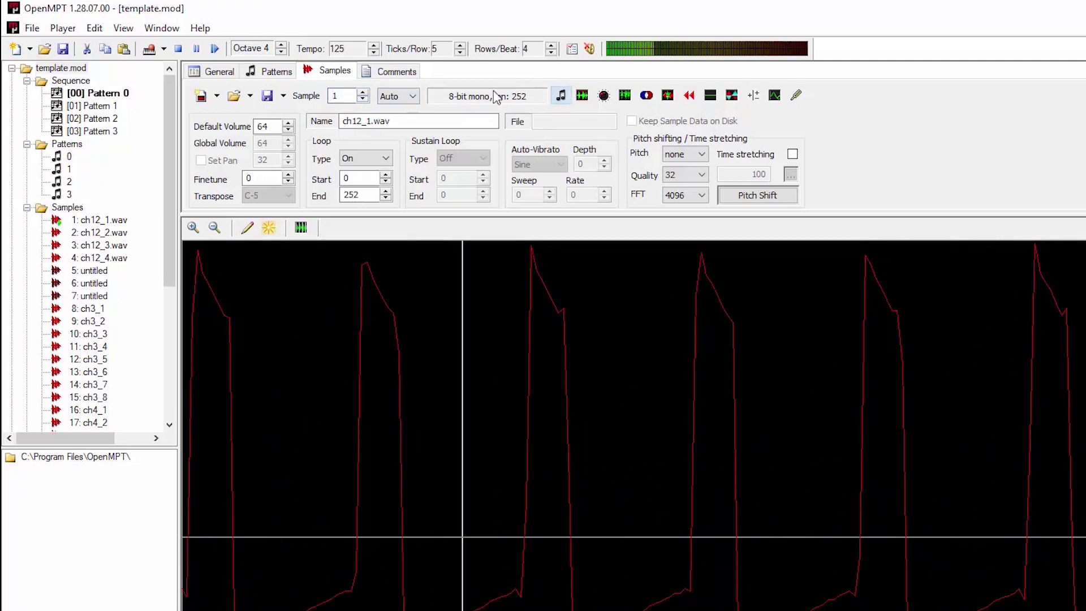
pyautogui.click(262, 74)
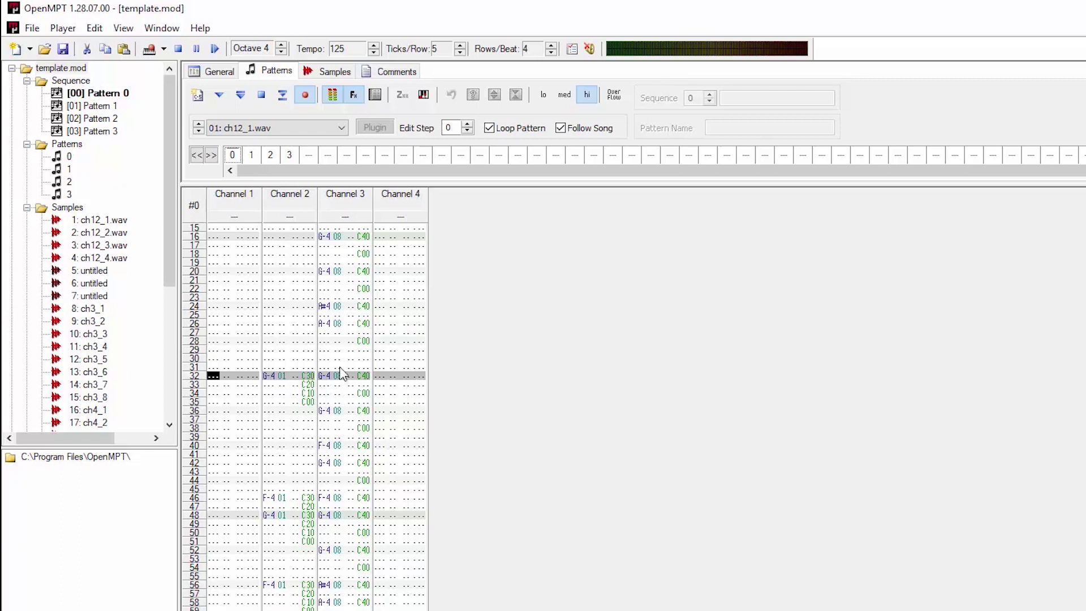
pyautogui.scroll(4, 283, 205)
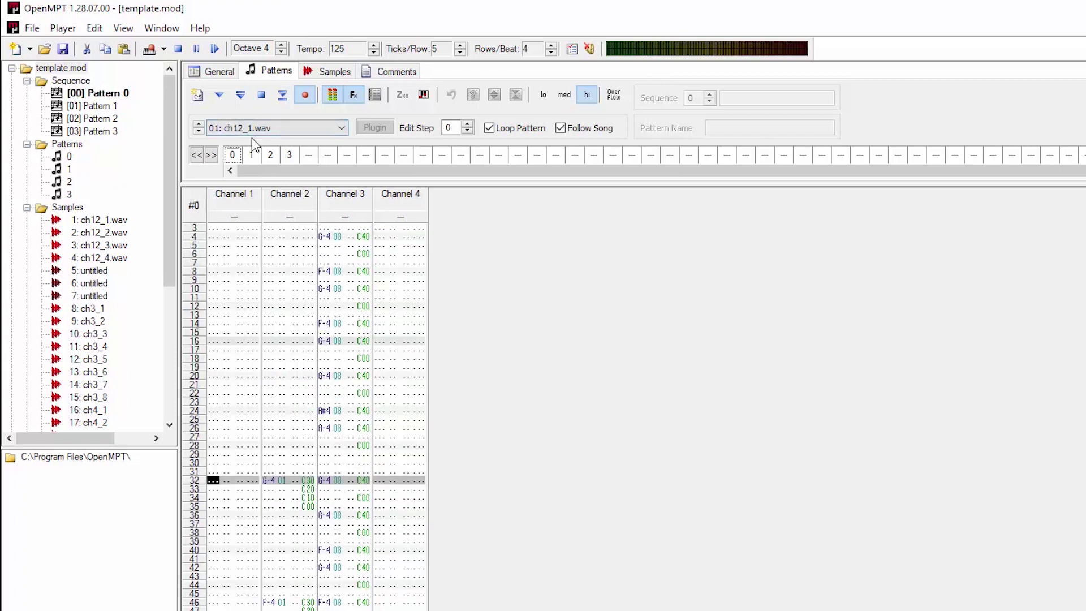
pyautogui.click(246, 101)
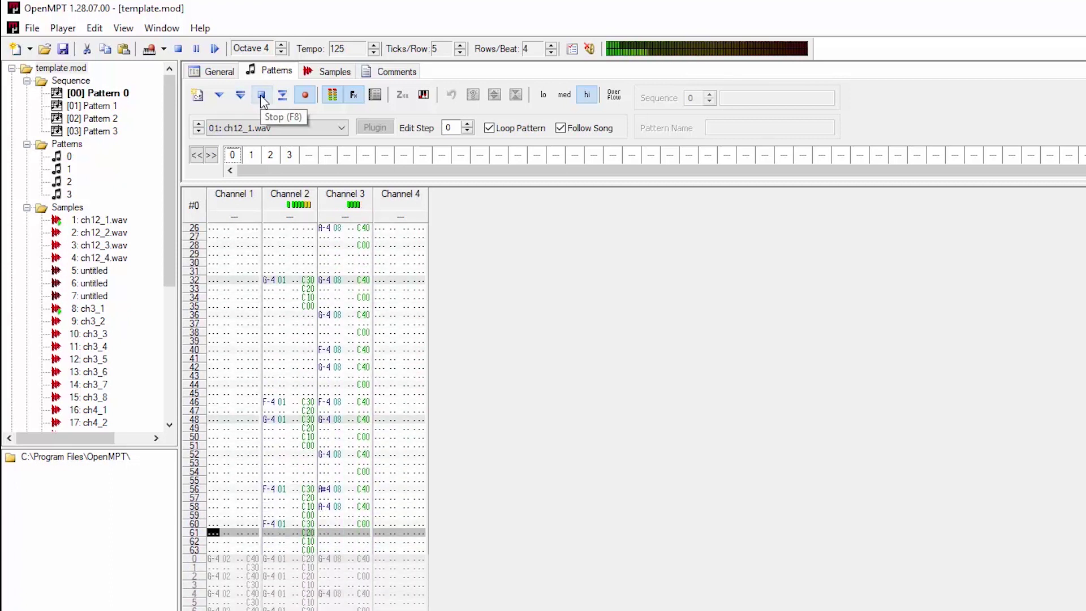
pyautogui.click(262, 96)
# - Examine the channel 2 and channel 3 notes and volume effects from the beginning to the end of pattern 0
pyautogui.scroll(-6, 304, 573)
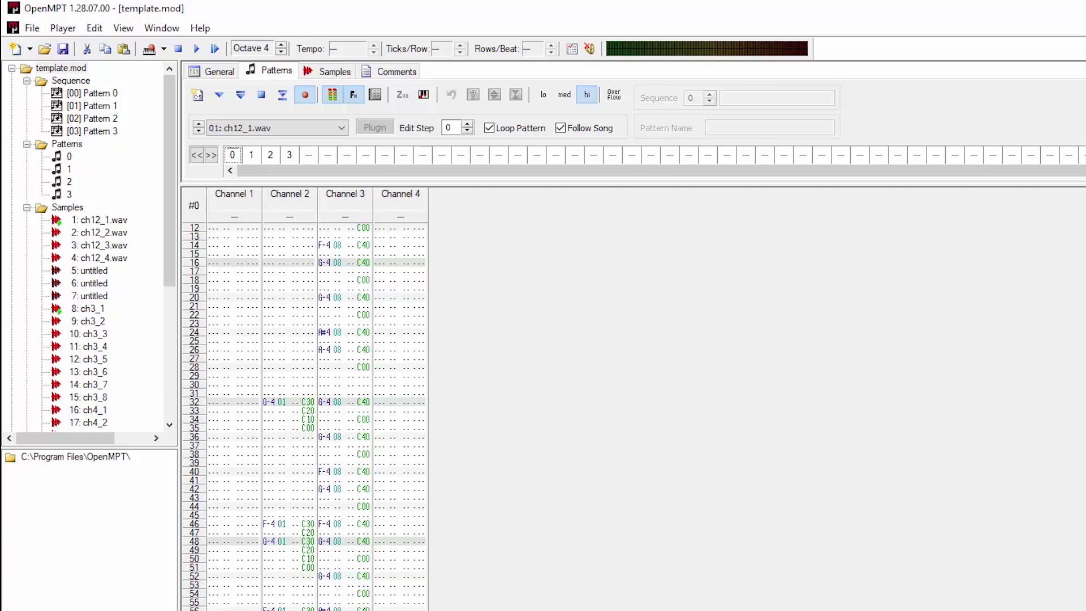
pyautogui.scroll(4, 305, 413)
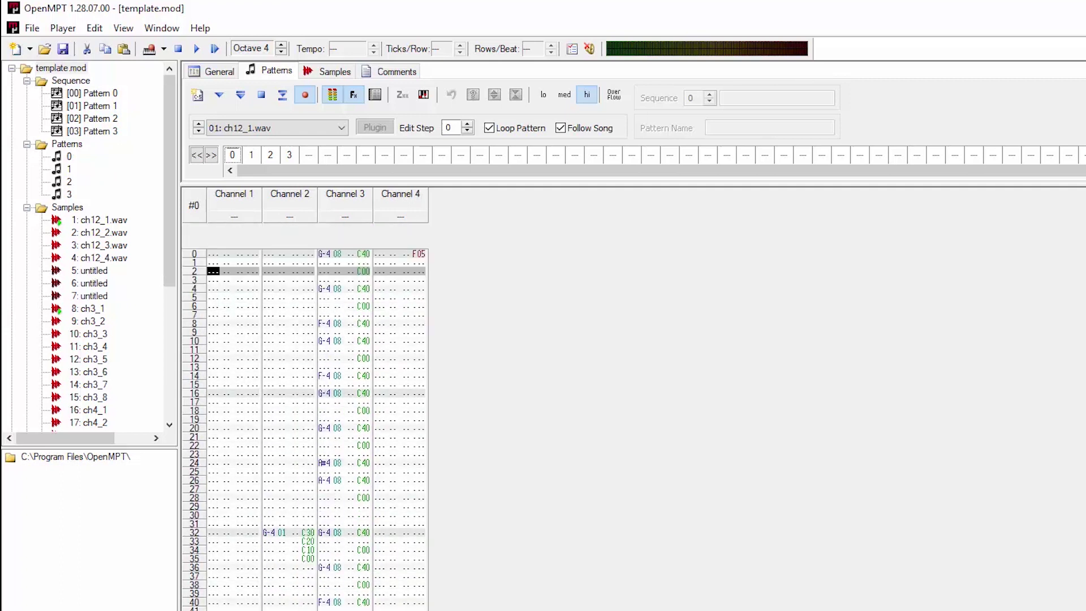
pyautogui.scroll(-6, 304, 413)
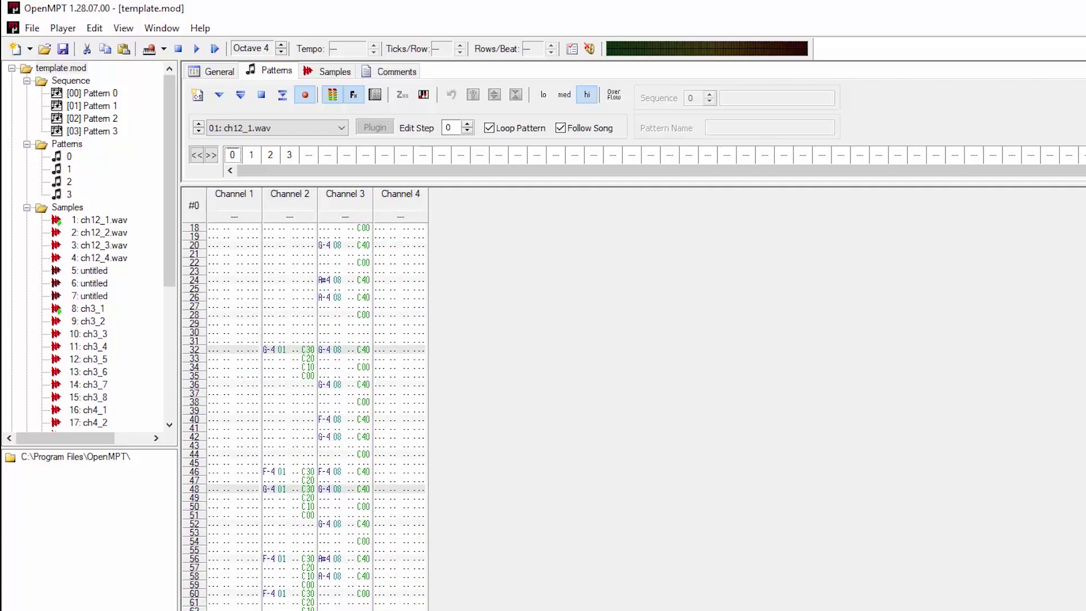
pyautogui.scroll(2, 293, 596)
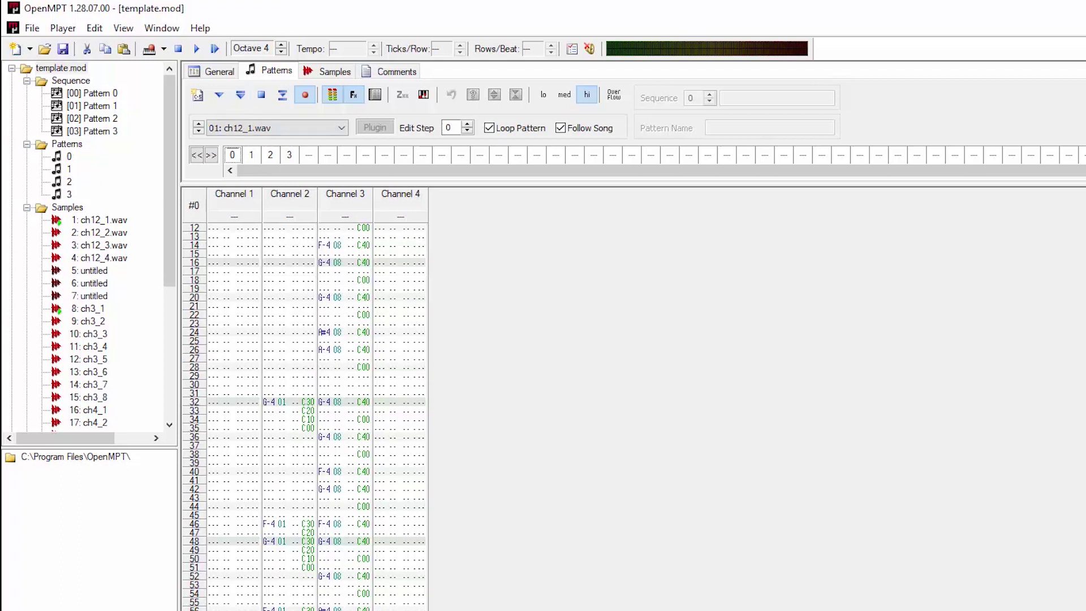
pyautogui.scroll(4, 255, 338)
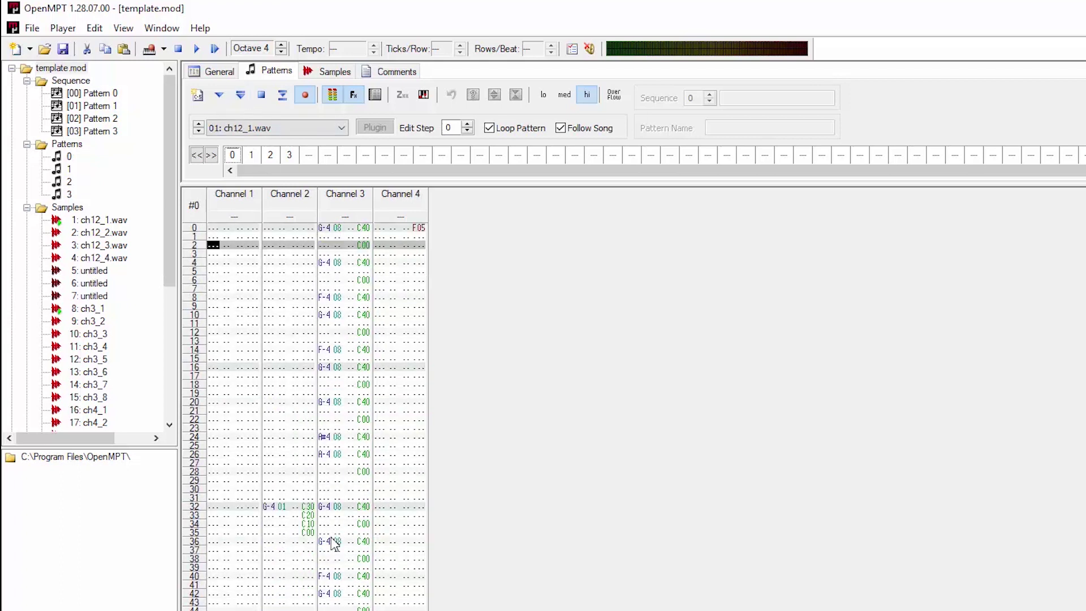
pyautogui.scroll(-4, 335, 545)
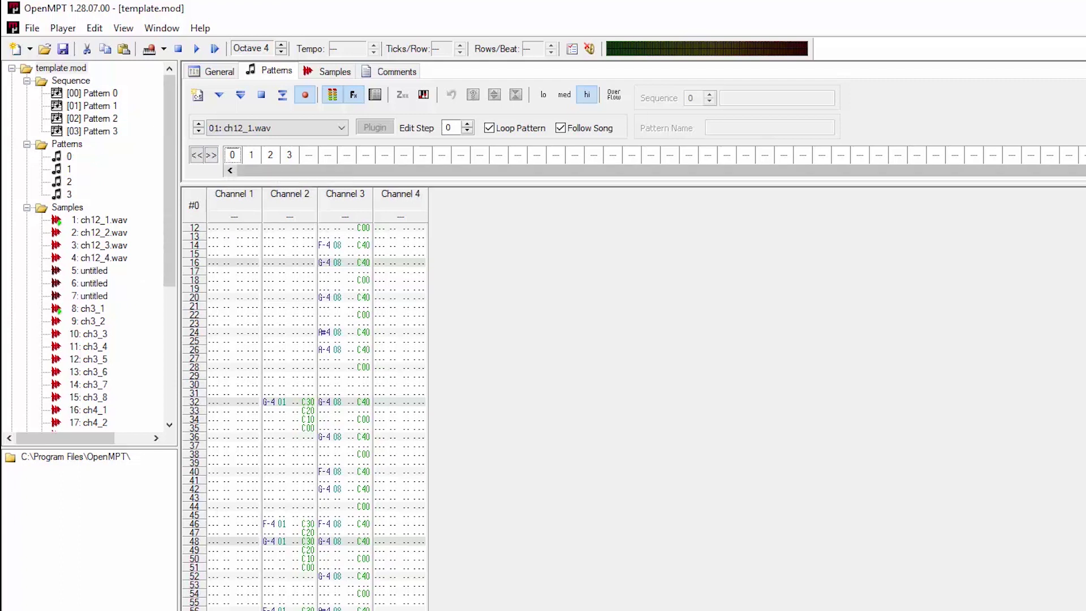
pyautogui.scroll(-2, 276, 553)
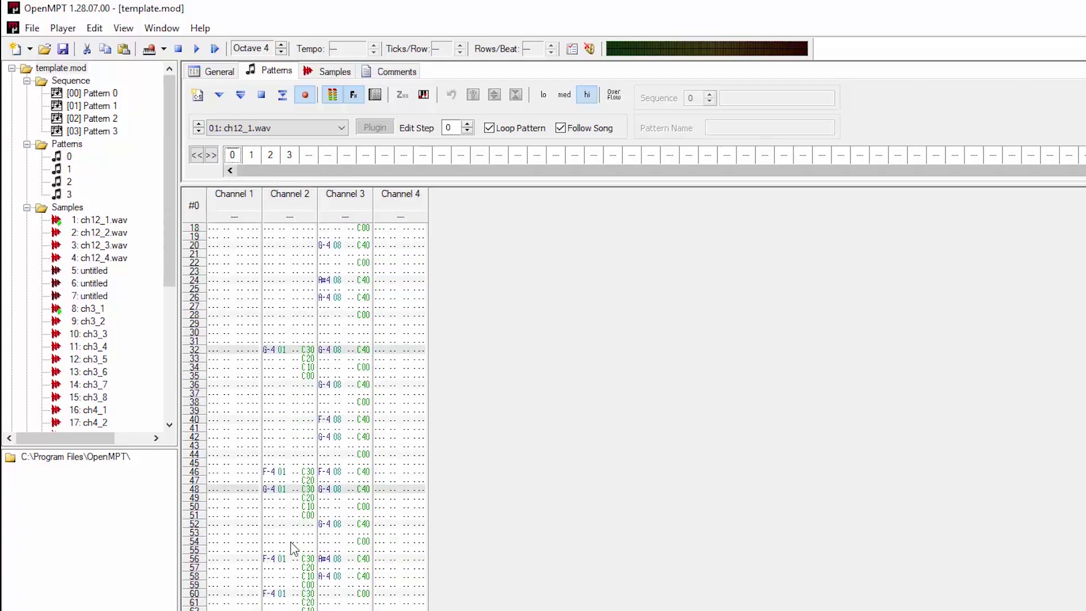
pyautogui.scroll(-1, 285, 552)
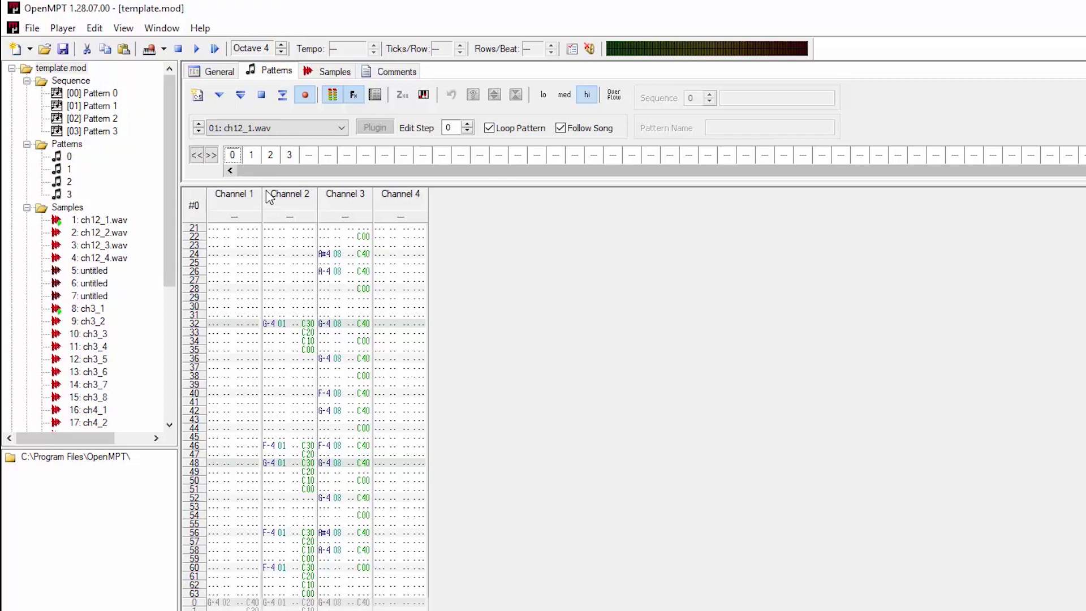
# - Go to pattern 1, look through its rows, and play it from its start before stopping playback
pyautogui.click(252, 155)
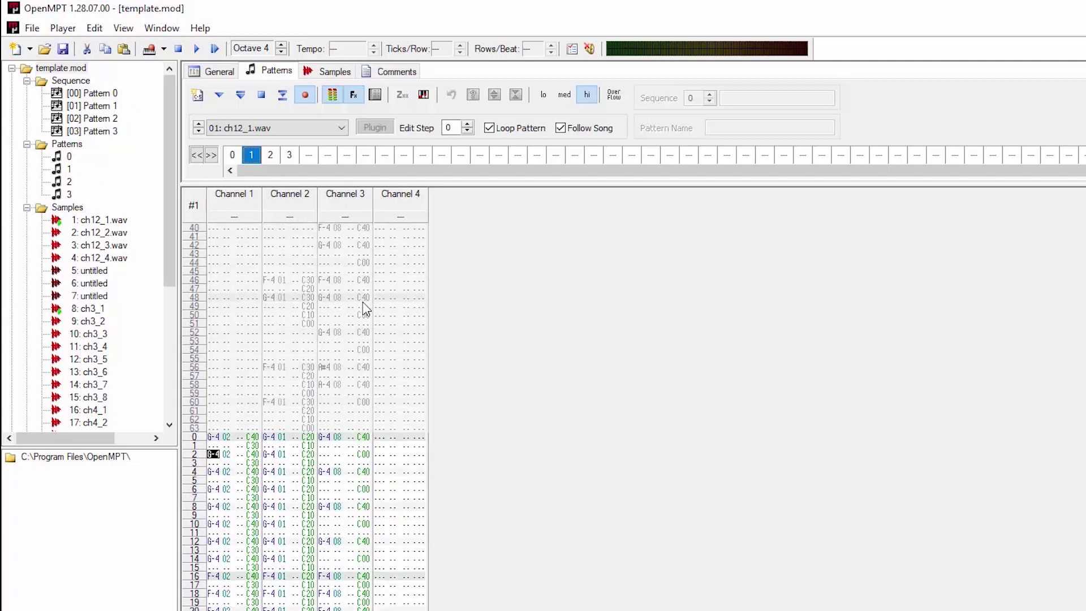
pyautogui.scroll(-5, 386, 412)
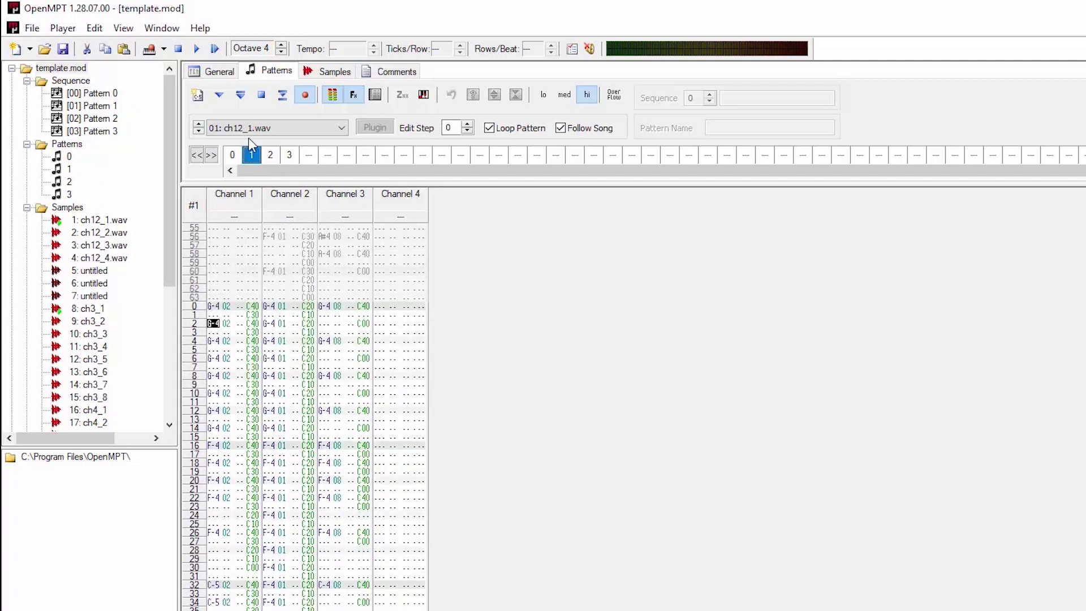
pyautogui.scroll(-7, 265, 292)
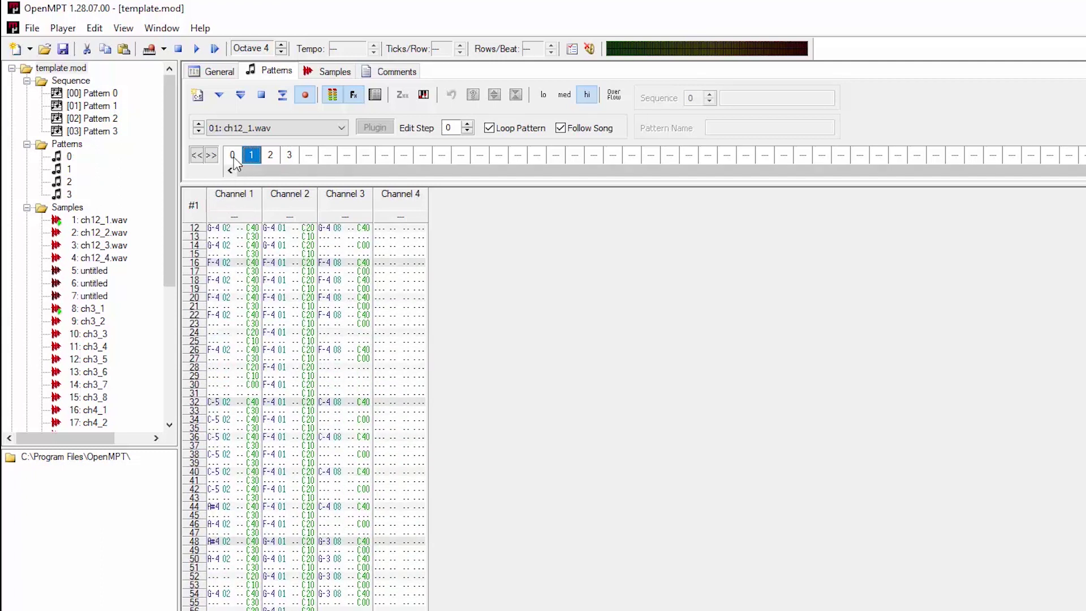
pyautogui.scroll(-6, 358, 517)
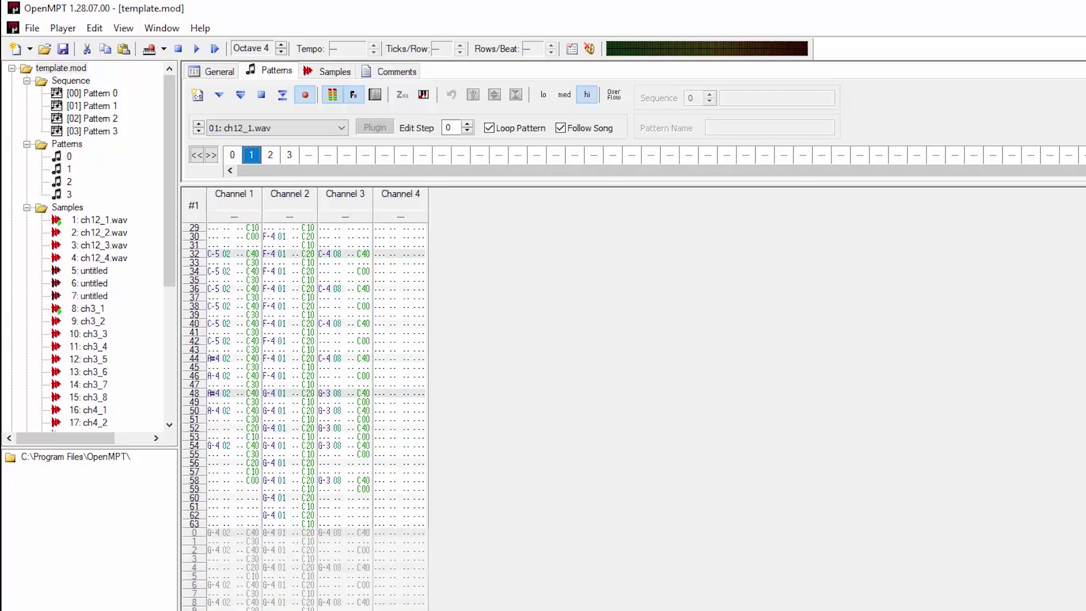
pyautogui.scroll(12, 334, 408)
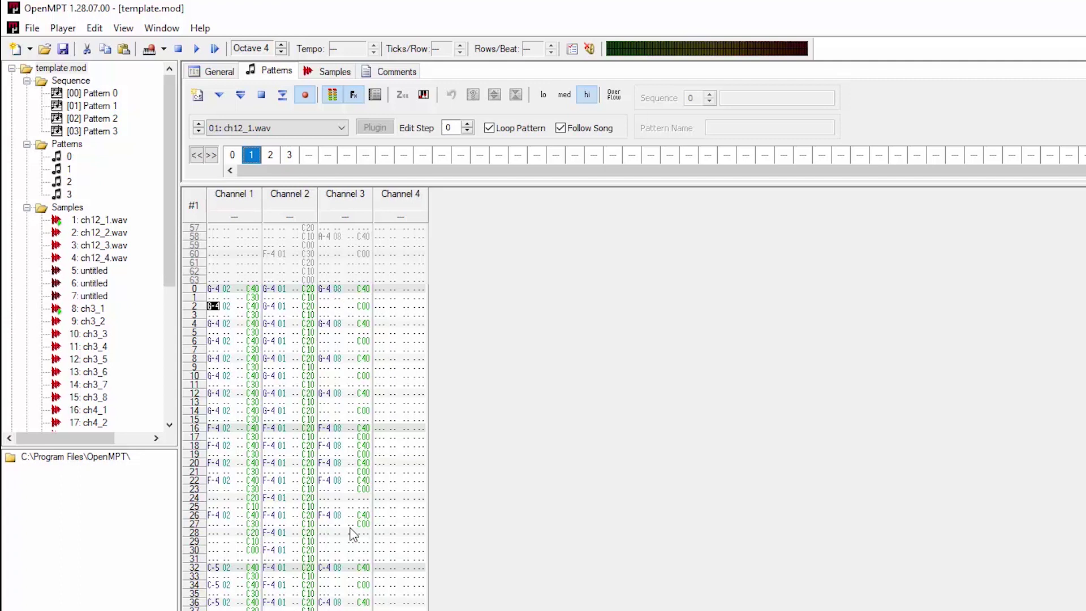
pyautogui.scroll(-1, 352, 532)
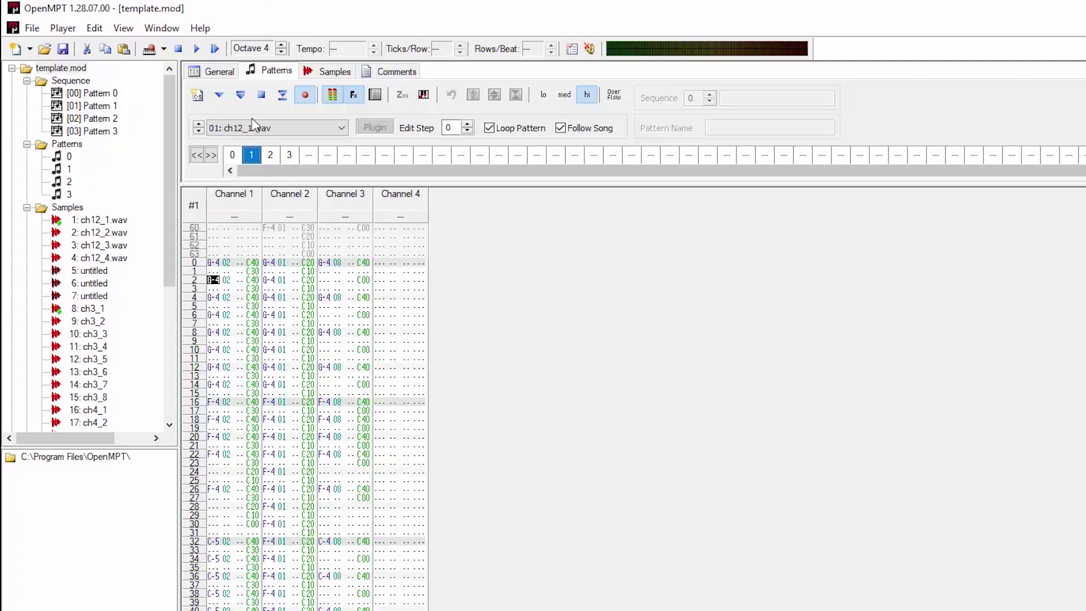
pyautogui.click(239, 96)
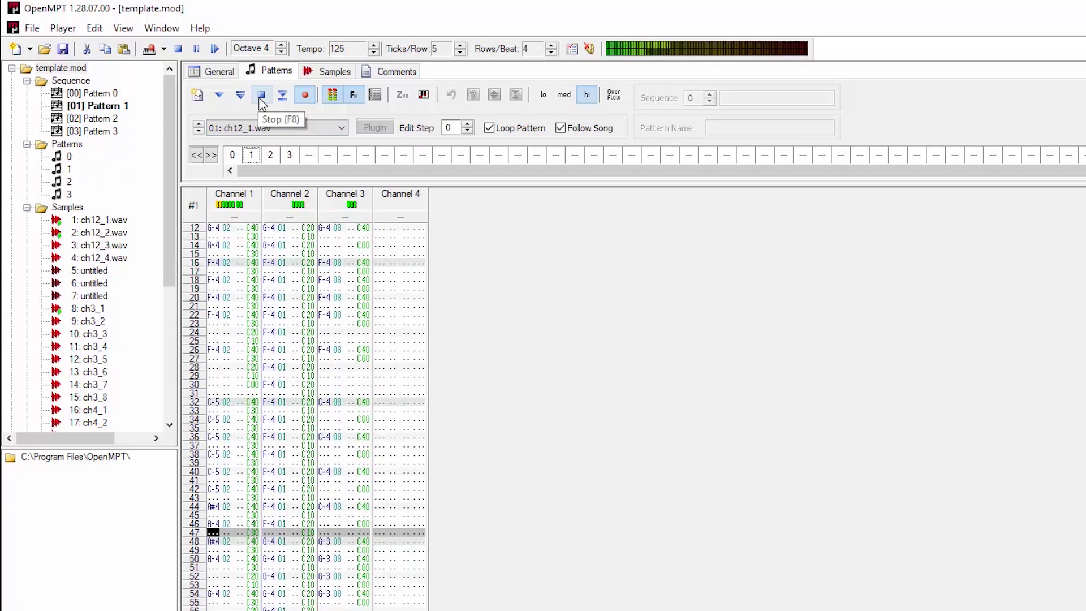
pyautogui.click(260, 96)
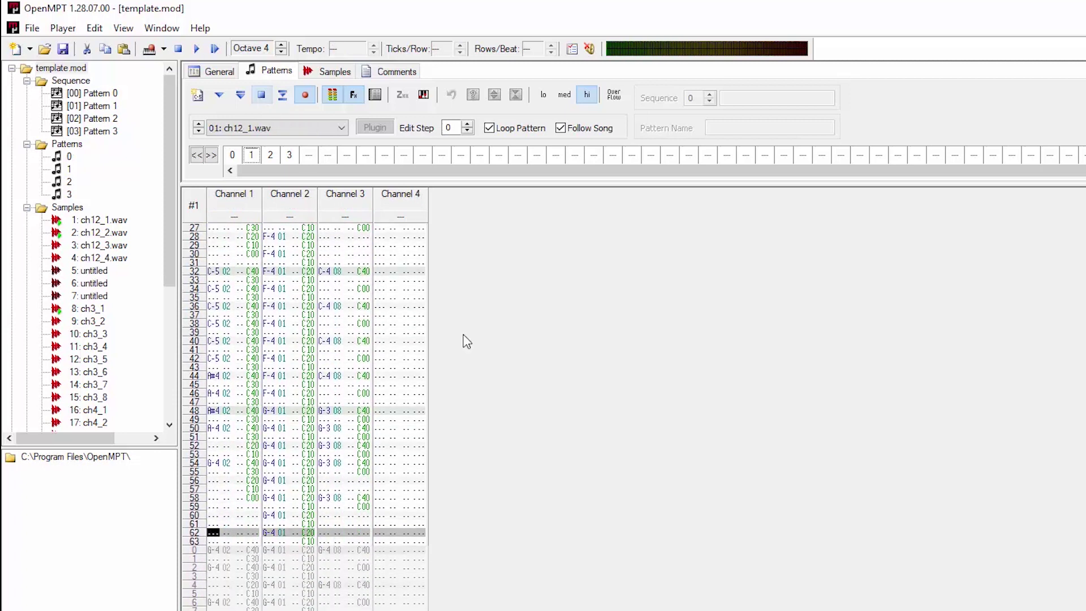
# - Examine how the notes, instruments and volume effects are arranged across channels 1 to 3 of pattern 1
pyautogui.scroll(-10, 408, 503)
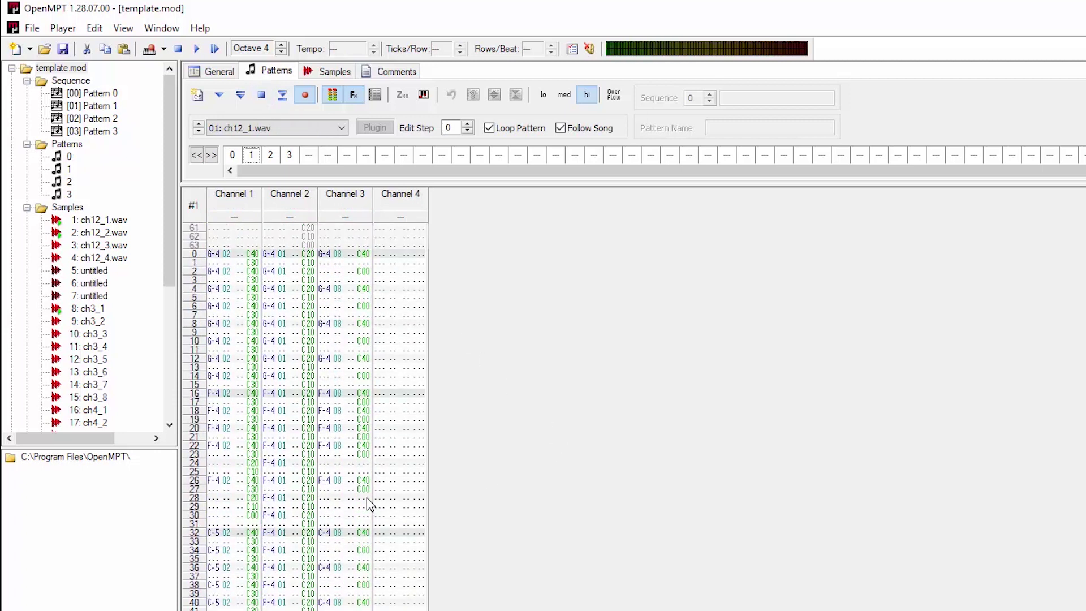
pyautogui.scroll(1, 369, 503)
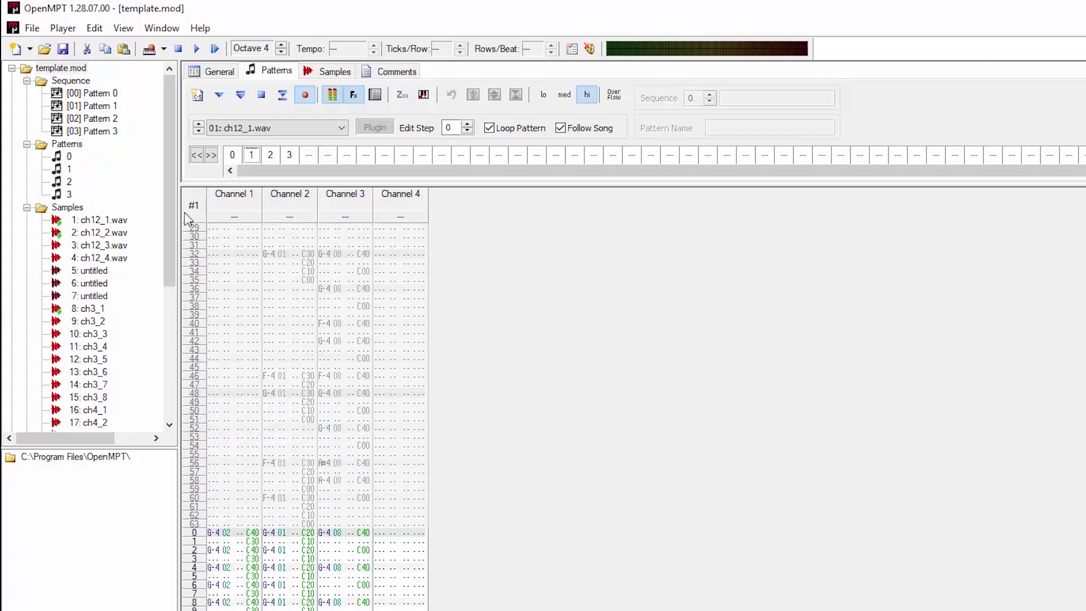
pyautogui.scroll(-3, 297, 527)
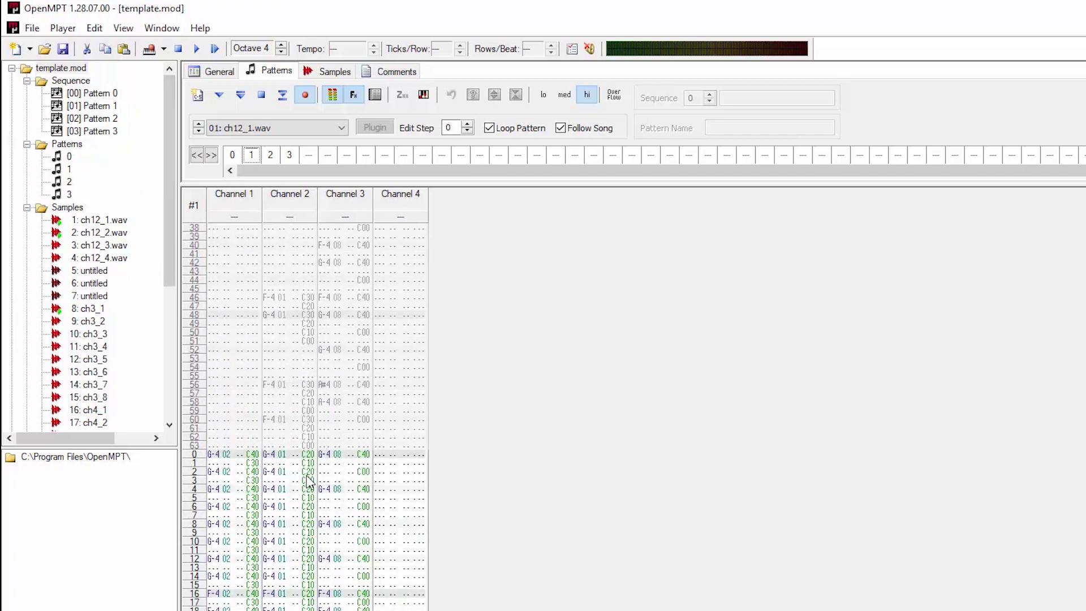
pyautogui.scroll(-4, 308, 482)
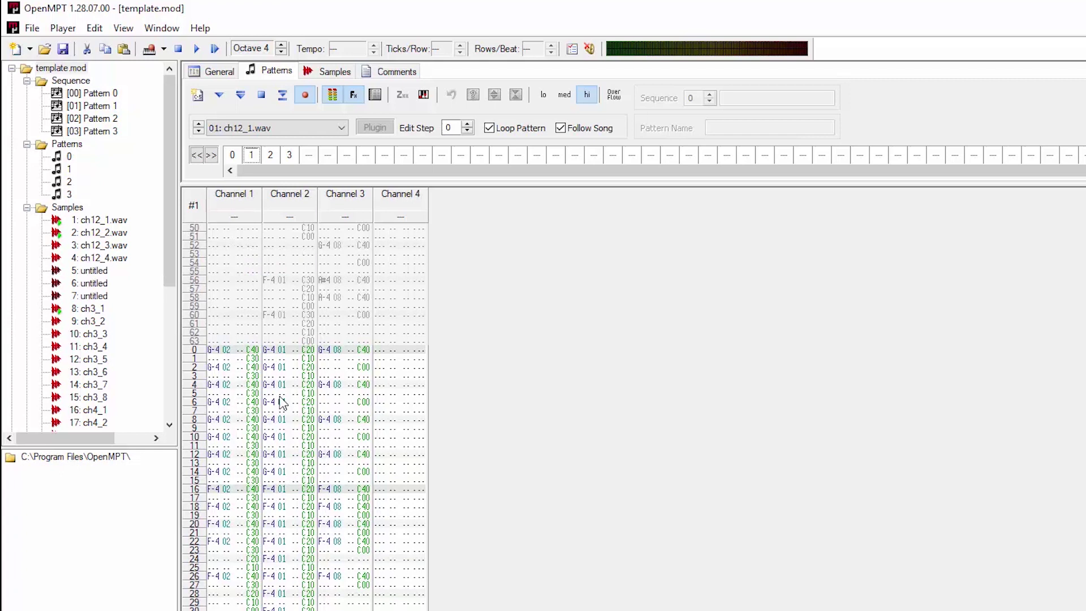
pyautogui.scroll(-8, 350, 559)
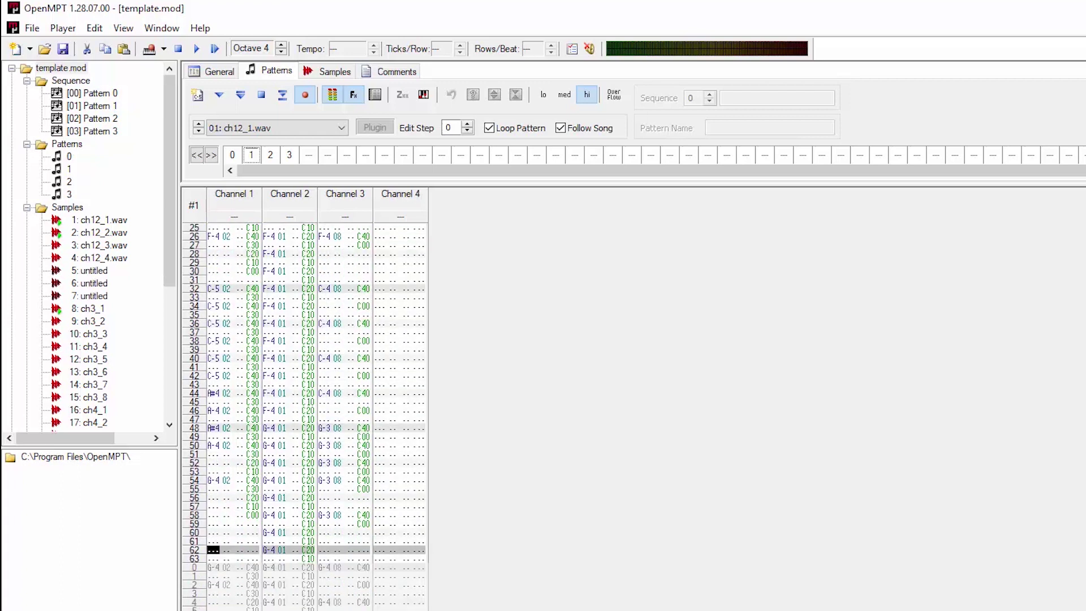
pyautogui.scroll(2, 317, 418)
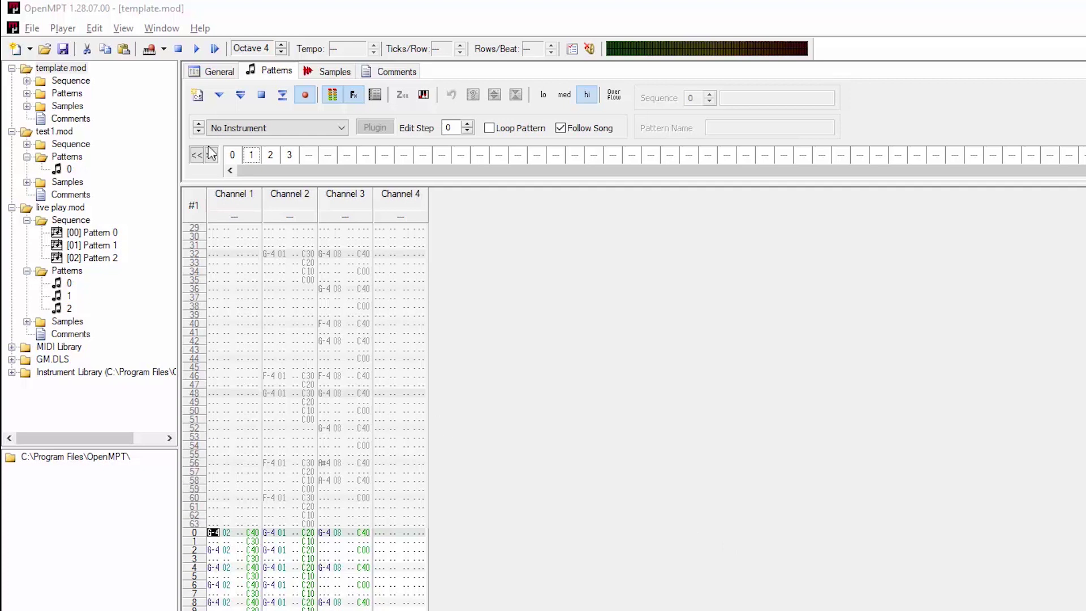
# - Save a copy of the module as demo1 in ProTracker .mod format in the Tutorial folder on the desktop
pyautogui.click(34, 30)
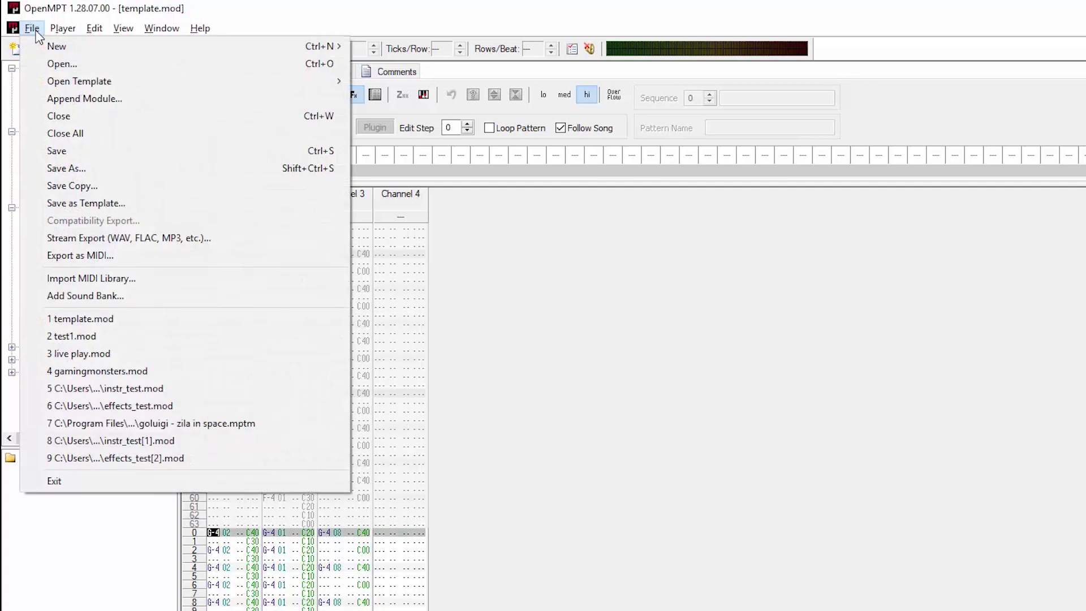
pyautogui.click(97, 189)
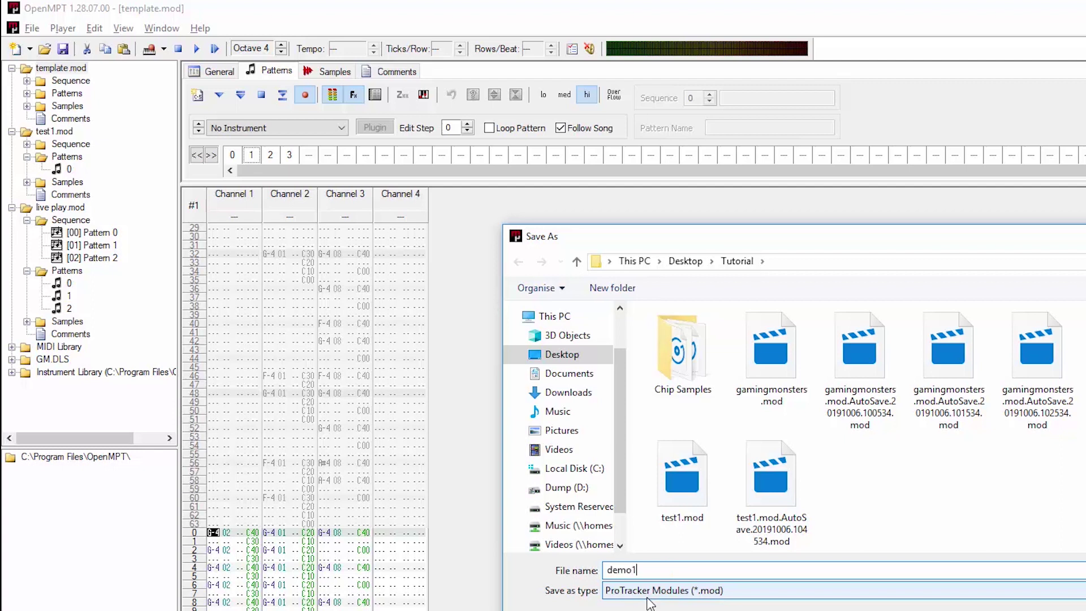
pyautogui.press('Return')
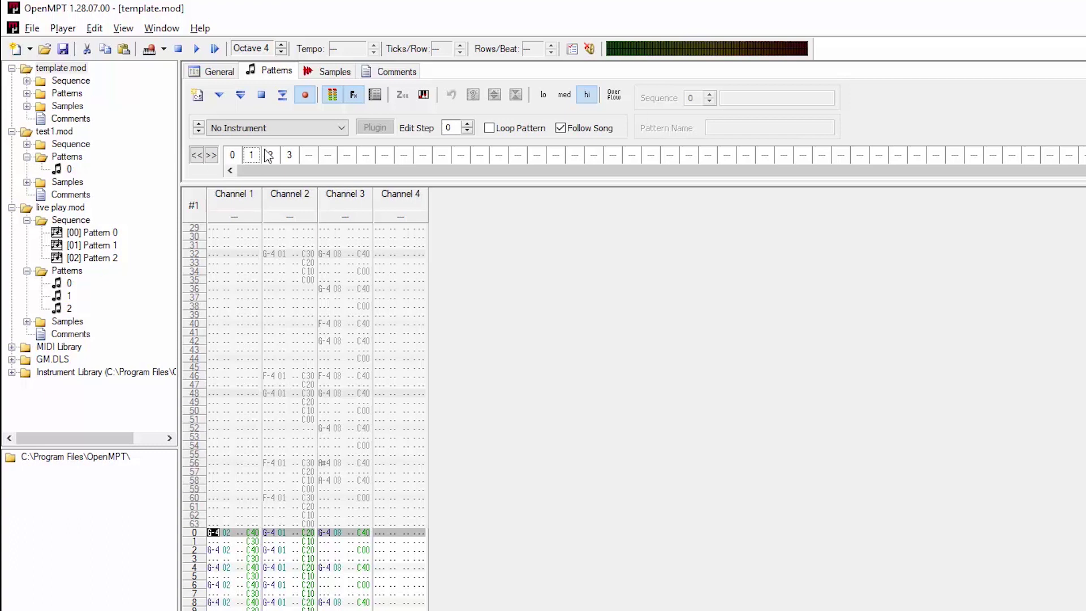
# - Play pattern 1 from its start and check the sample list of template.mod
pyautogui.click(238, 95)
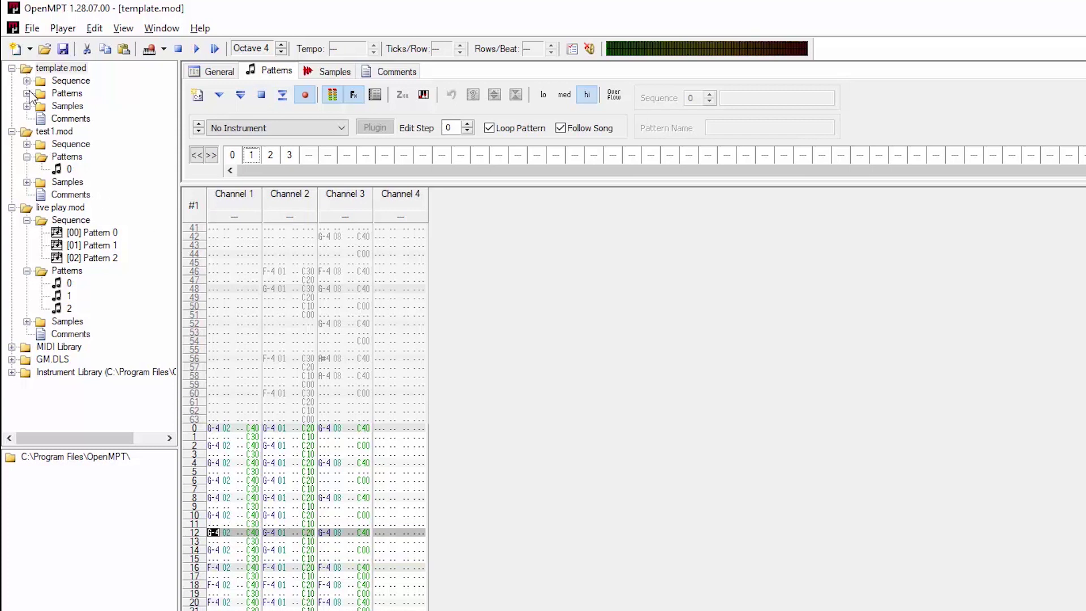
pyautogui.click(27, 106)
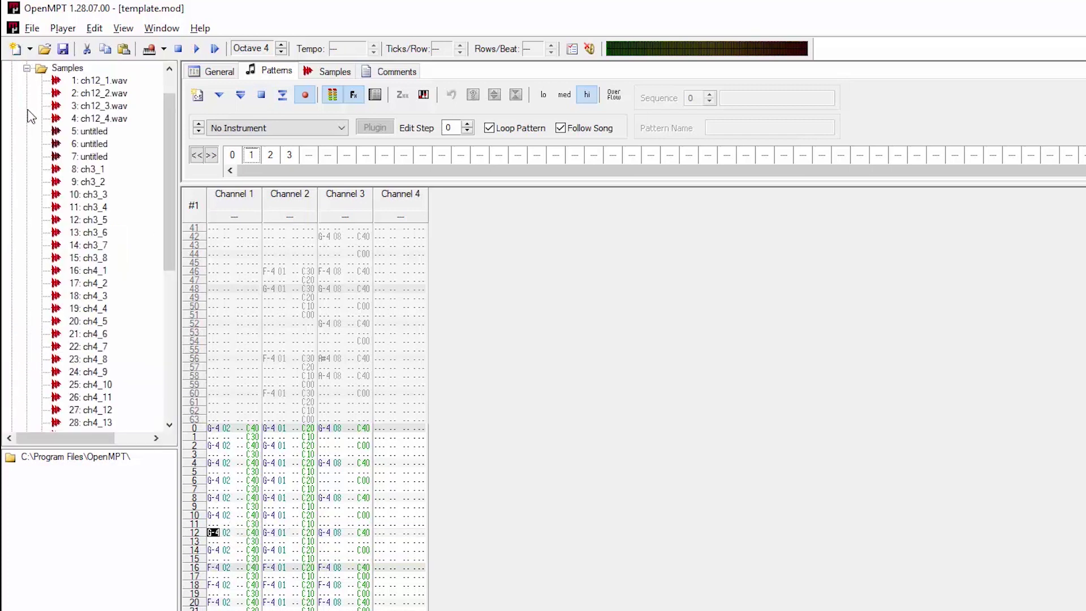
pyautogui.click(26, 68)
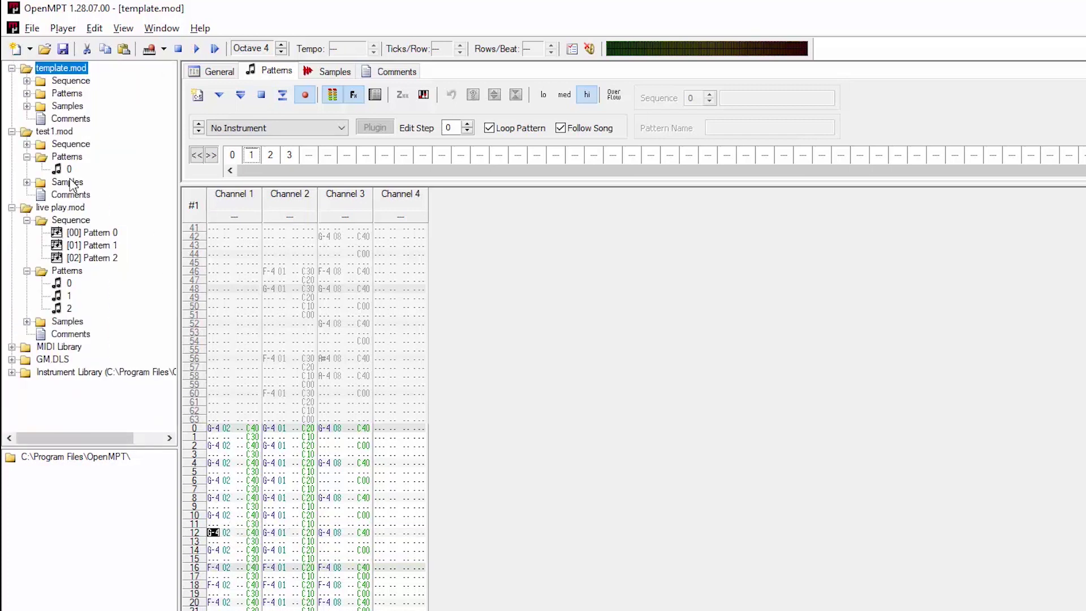
# - Delete patterns 1 and 2 from the Patterns folder of template.mod, confirming each removal
pyautogui.click(27, 94)
pyautogui.click(69, 120)
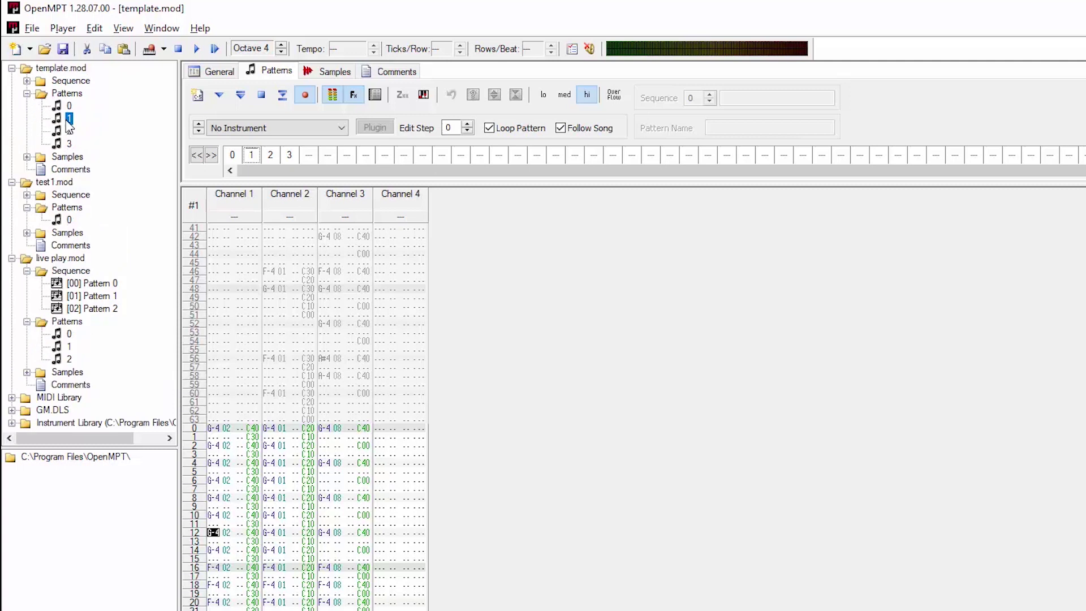
pyautogui.press('Delete')
pyautogui.click(735, 469)
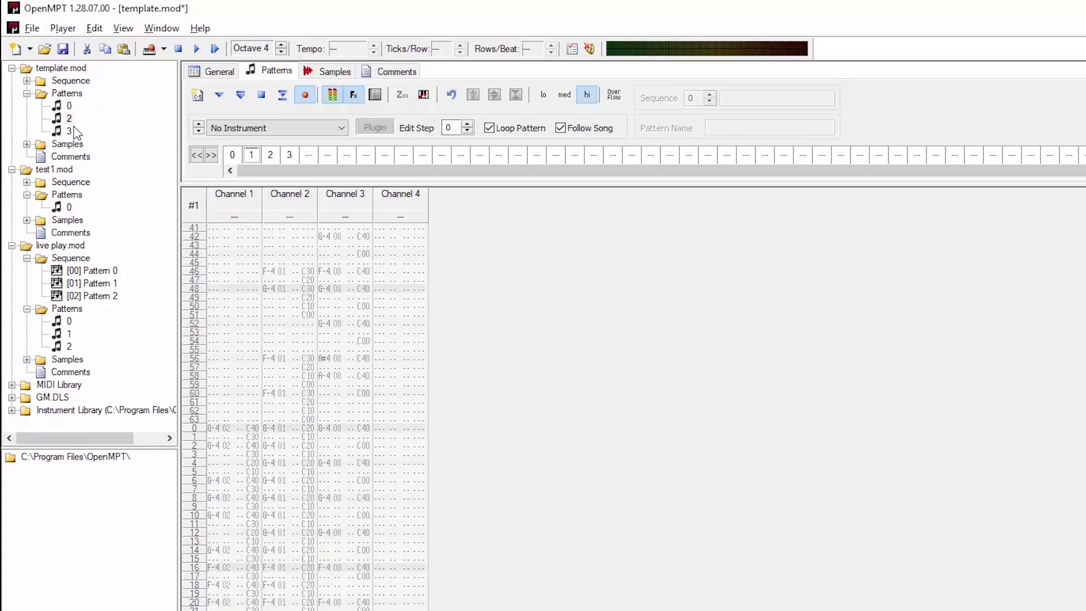
pyautogui.click(69, 118)
pyautogui.press('Delete')
pyautogui.click(749, 464)
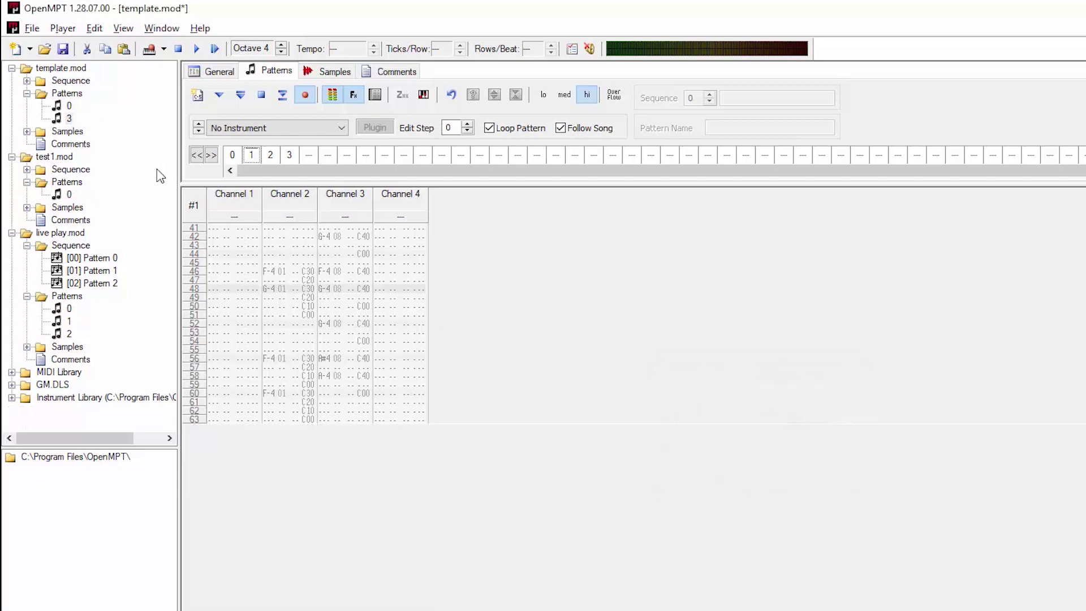
# - Delete pattern 3 from the Patterns folder of template.mod and confirm its removal
pyautogui.click(68, 118)
pyautogui.press('Delete')
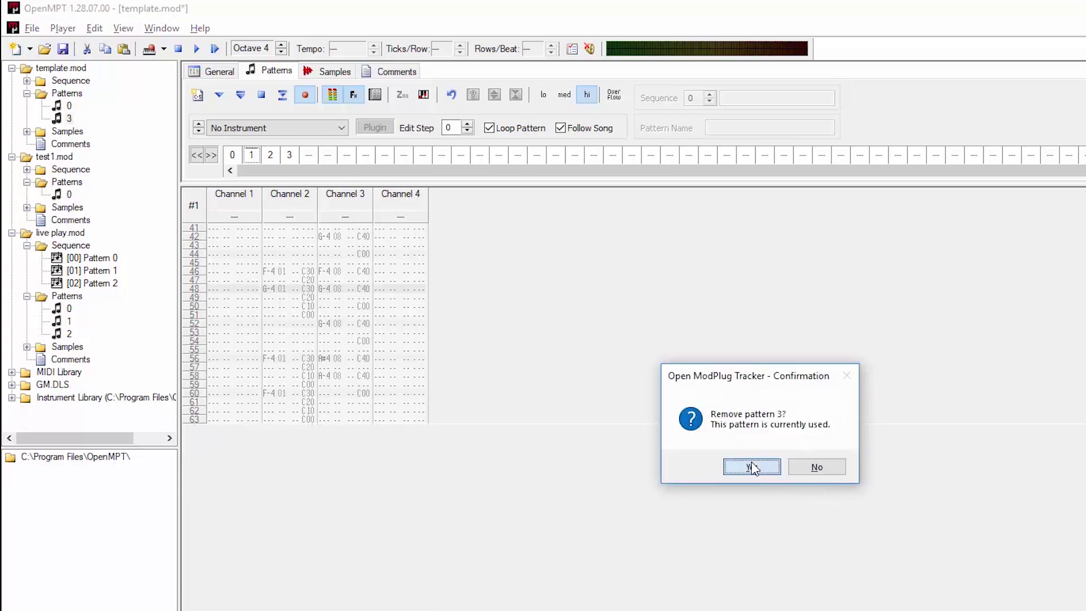
pyautogui.click(755, 466)
# - Remove the entries for patterns 1, 2 and 3 from the template.mod sequence, keeping only pattern 0
pyautogui.click(27, 80)
pyautogui.click(71, 80)
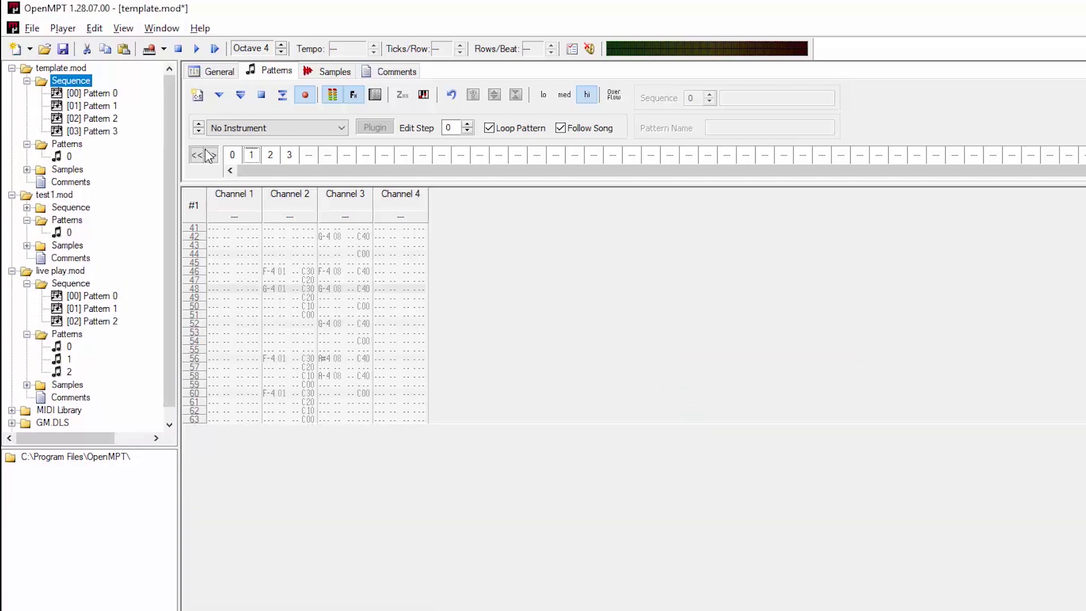
pyautogui.click(252, 158)
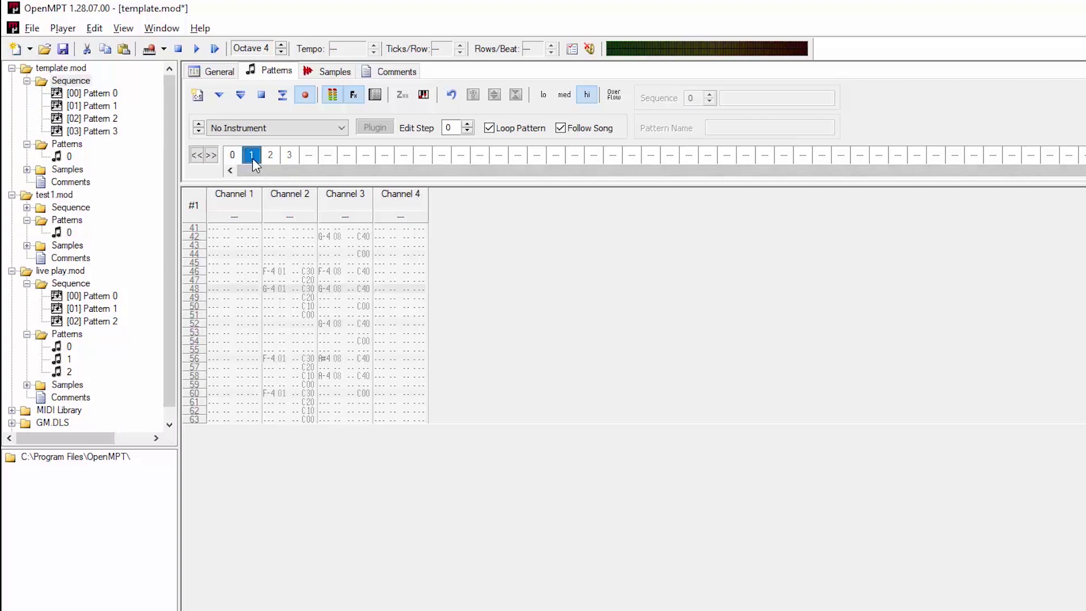
pyautogui.press('Delete')
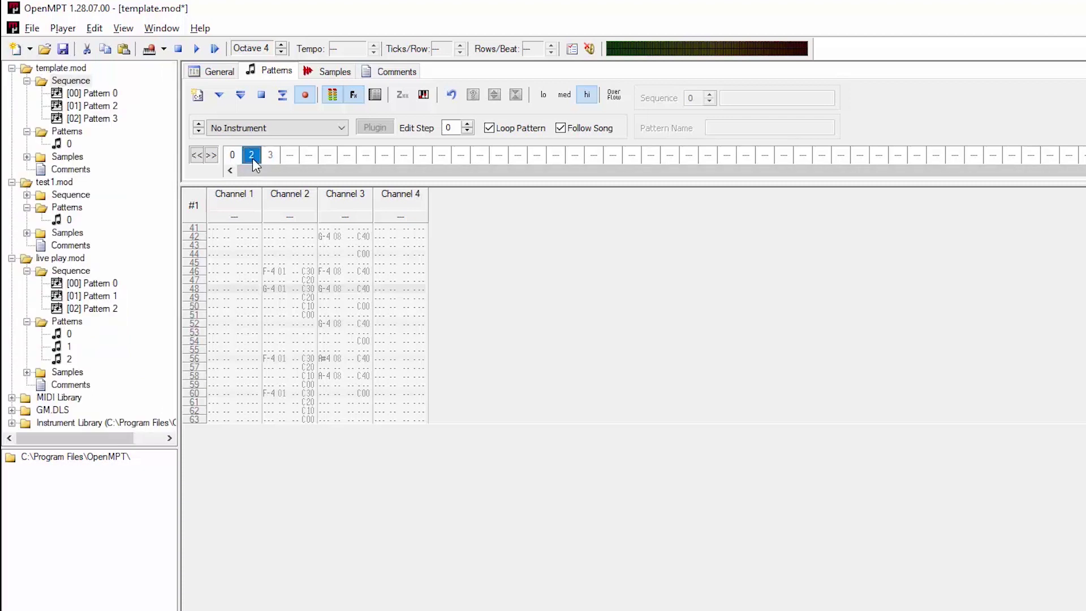
pyautogui.press('Delete')
pyautogui.press('Delete')
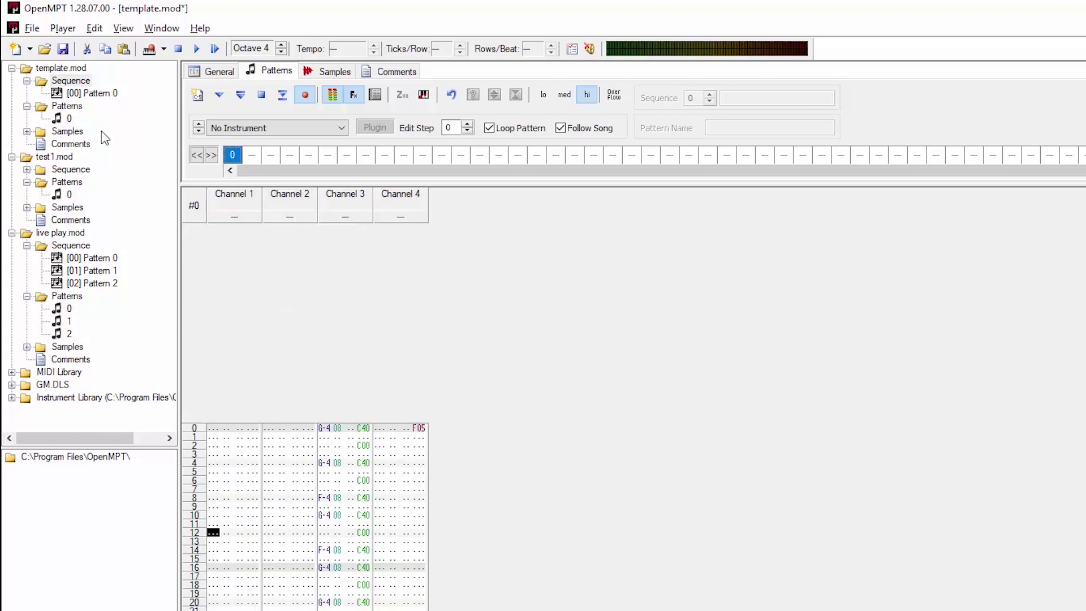
# - Clear all notes and effects from the four channels of pattern 0 in template.mod
pyautogui.doubleClick(85, 93)
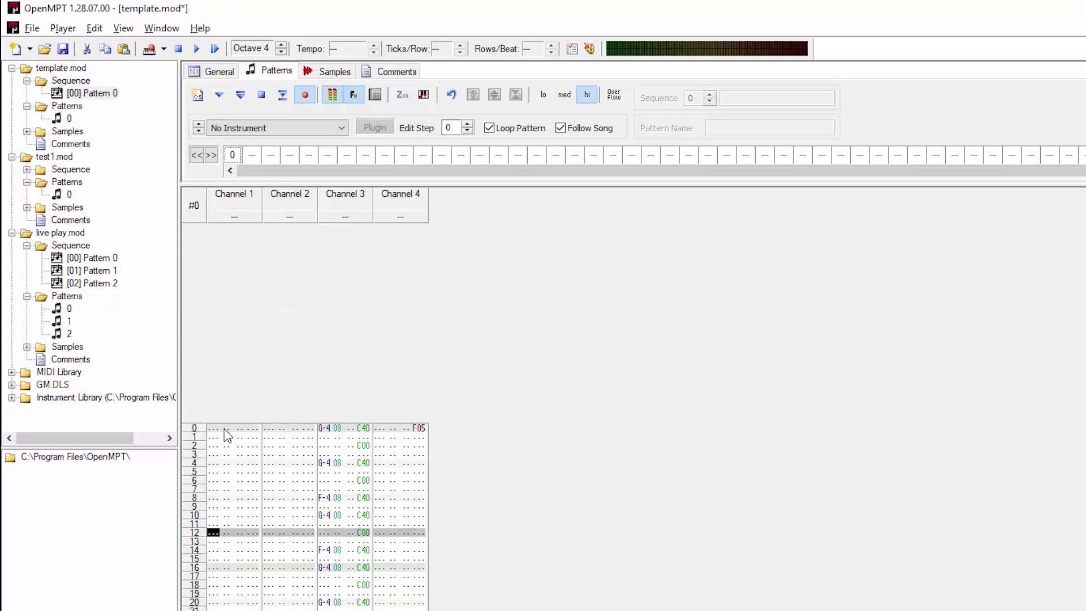
pyautogui.moveTo(214, 434); pyautogui.dragTo(421, 608)
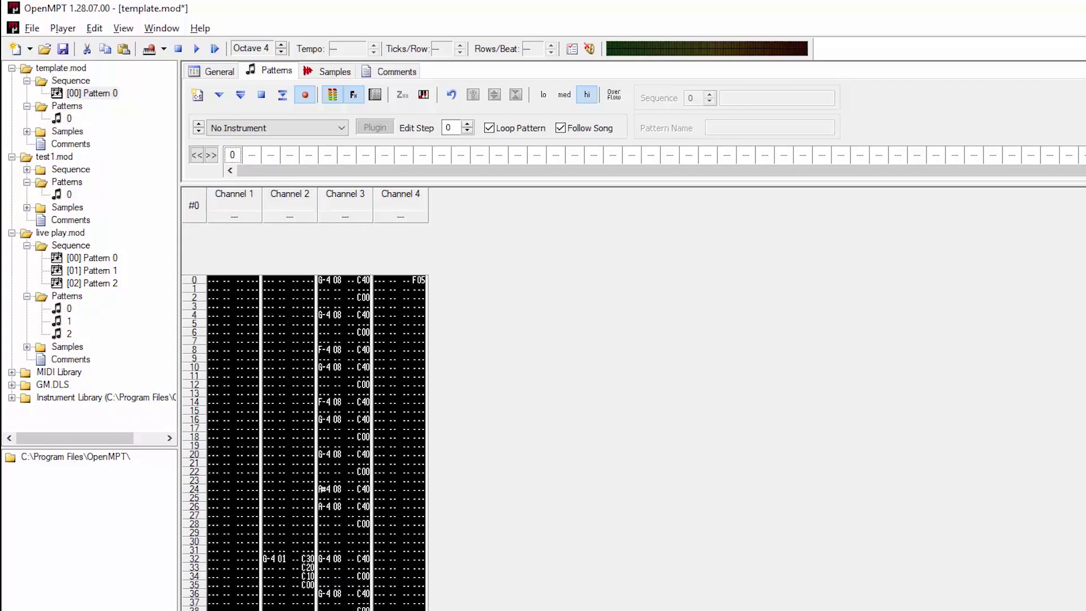
pyautogui.press('Delete')
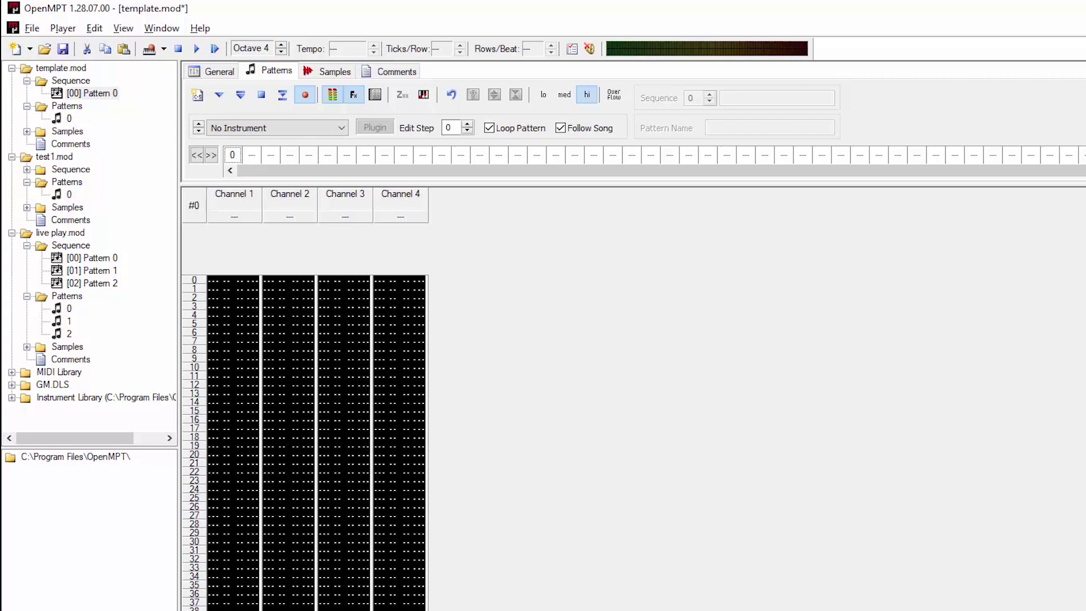
pyautogui.click(422, 586)
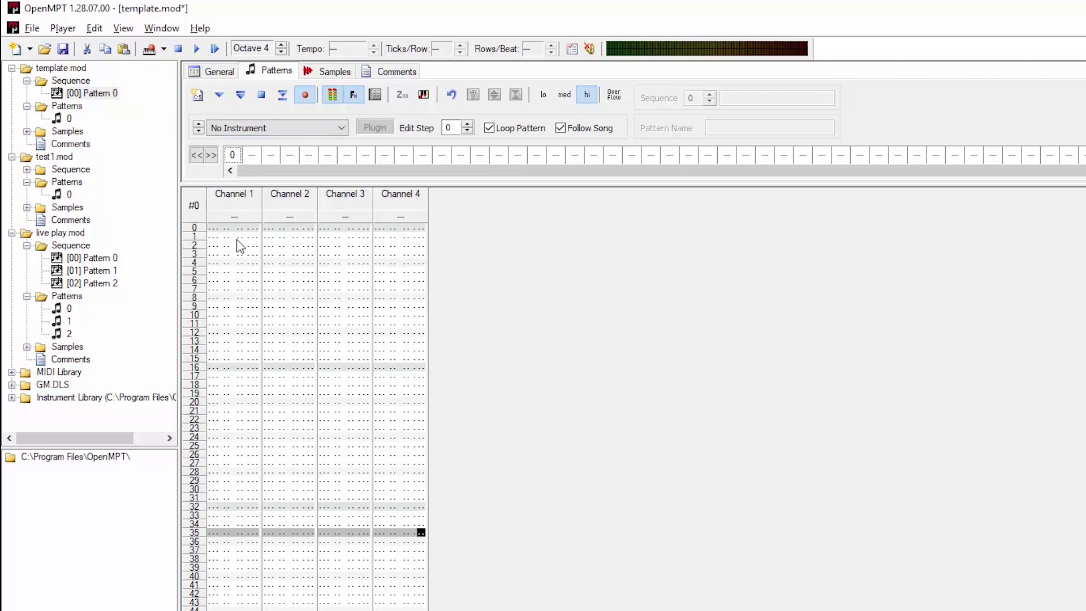
# - Place the cursor on the note cell of channel 3, row 0, and choose instrument 12: ch3_5
pyautogui.click(293, 228)
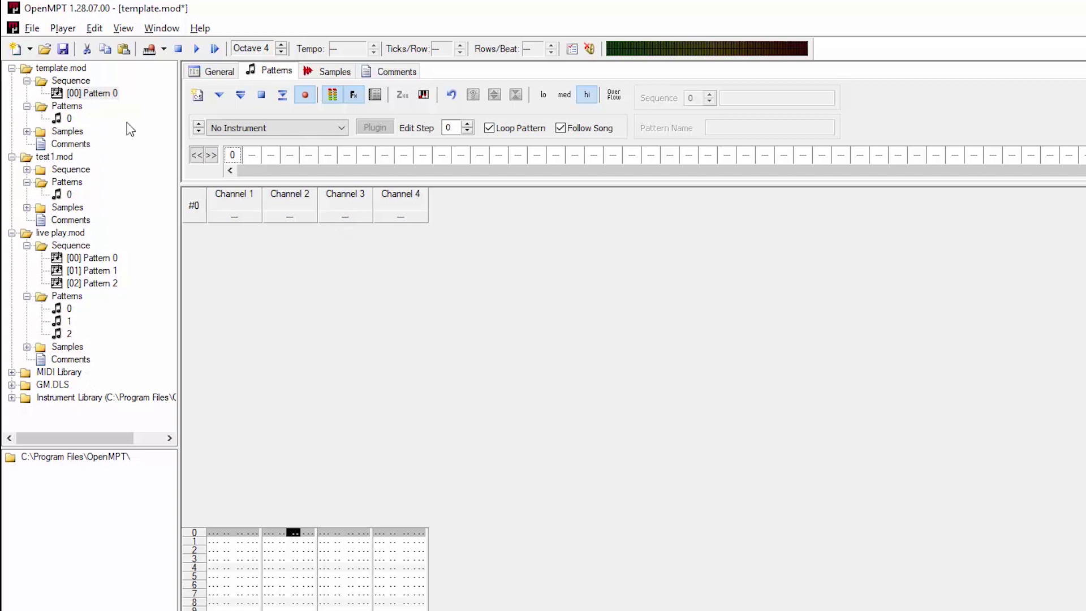
pyautogui.click(329, 534)
pyautogui.click(272, 129)
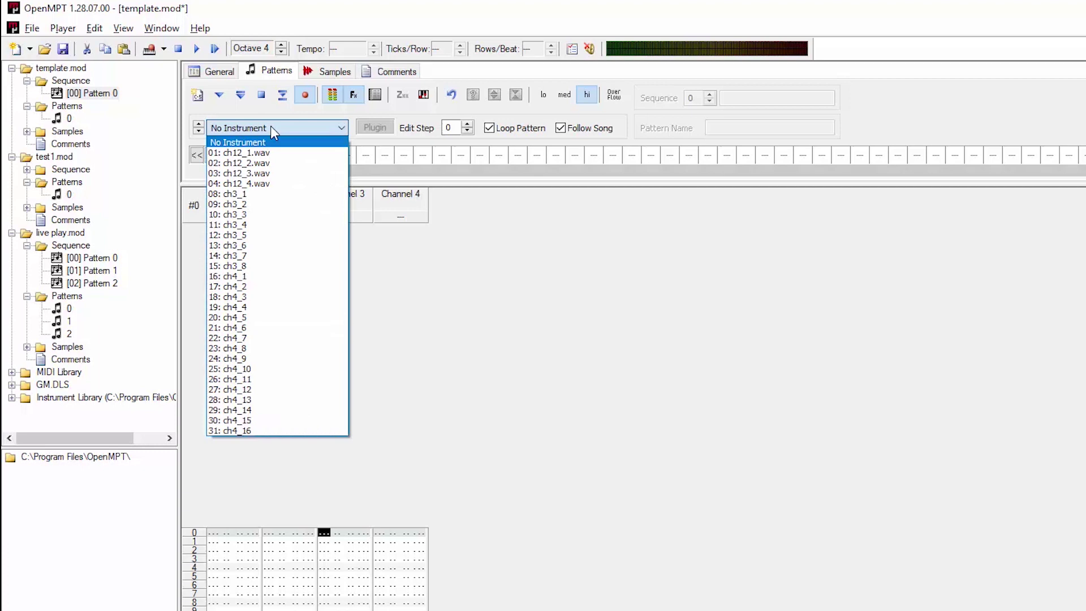
pyautogui.click(257, 236)
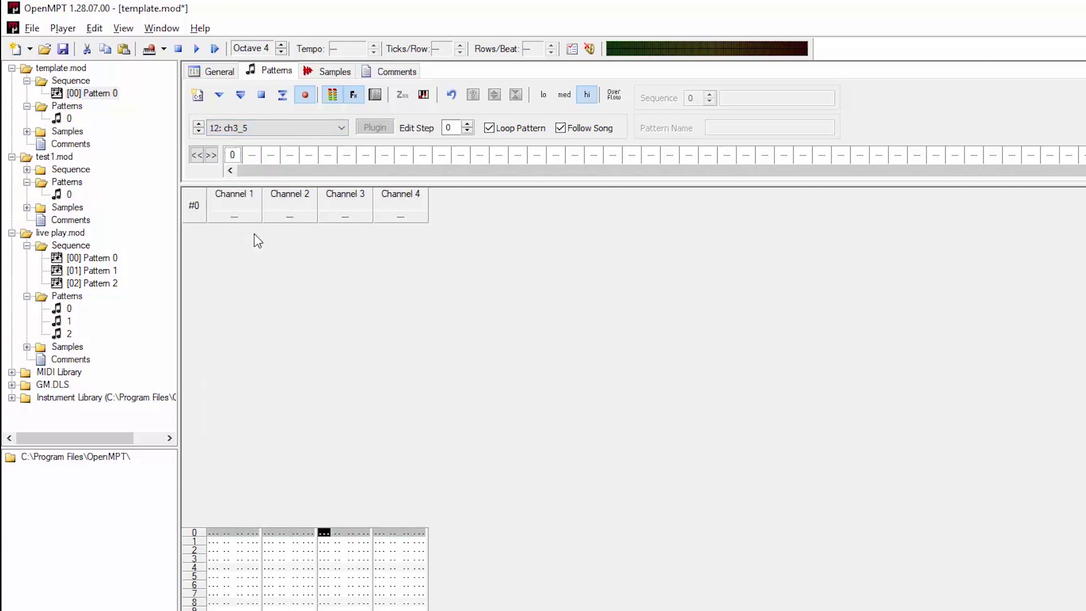
# - Try out various notes in octaves 4 and 5 on row 0 of channel 3, ending with C-4
pyautogui.press('z')
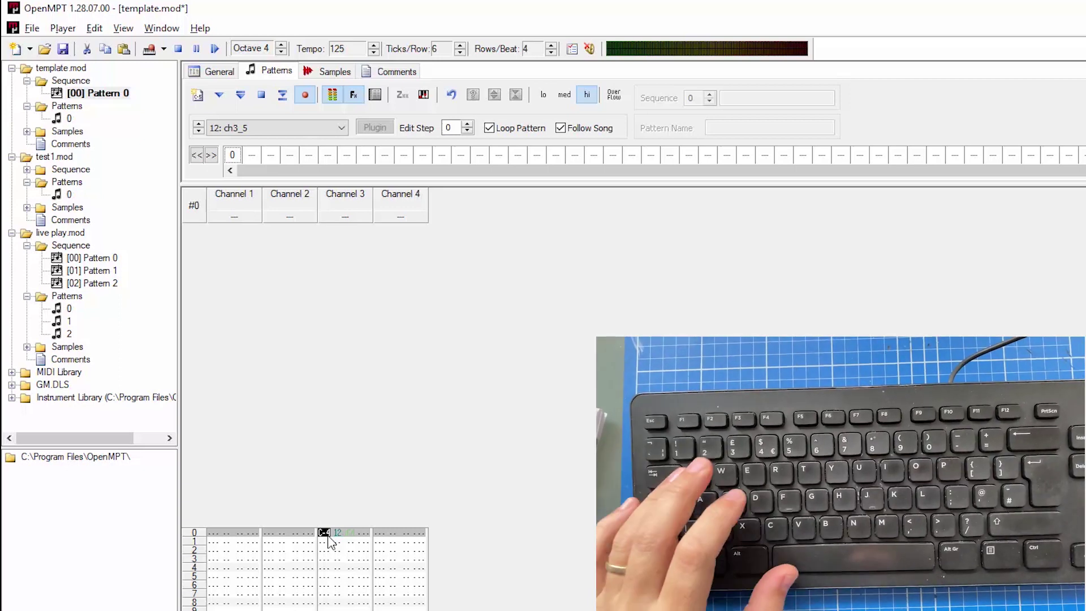
pyautogui.press('w')
pyautogui.press('e')
pyautogui.press('r')
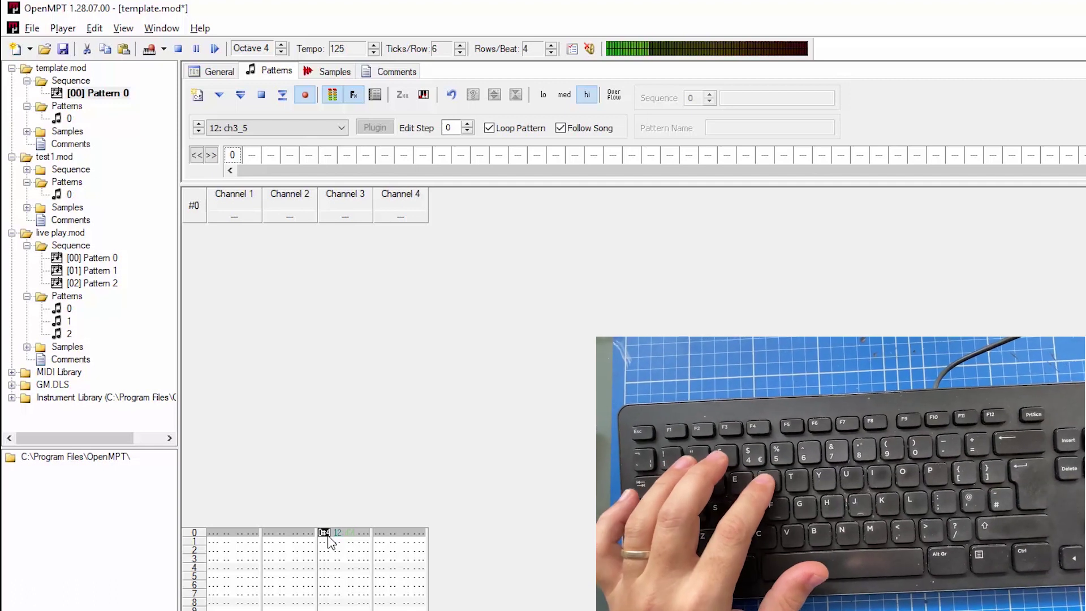
pyautogui.press('t')
pyautogui.press('t')
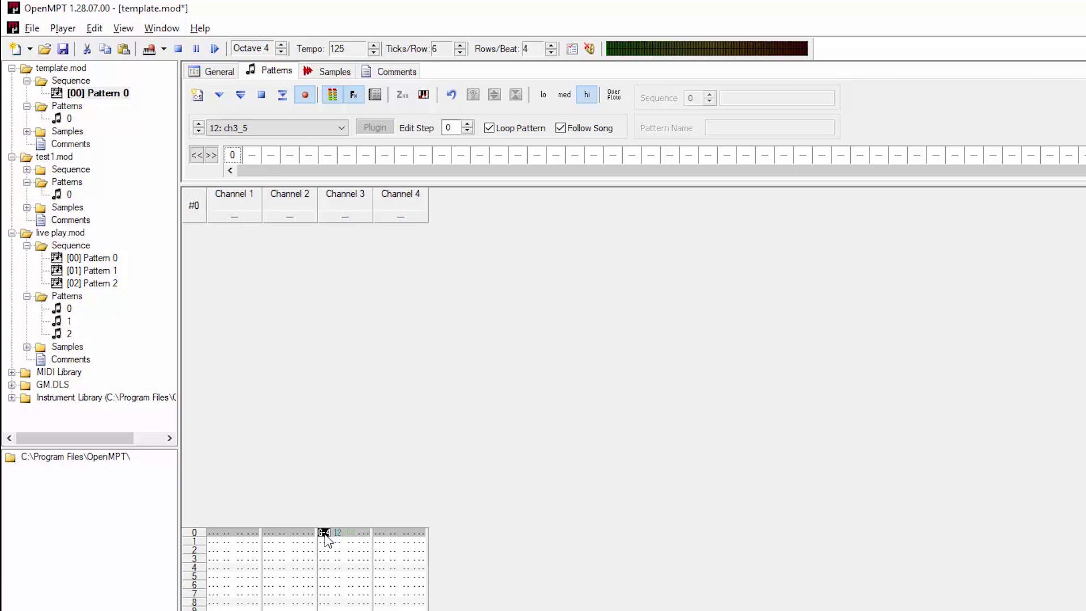
pyautogui.press('w')
pyautogui.press('c')
pyautogui.press('z')
pyautogui.press('x')
pyautogui.press('5')
pyautogui.press('z')
pyautogui.press('5')
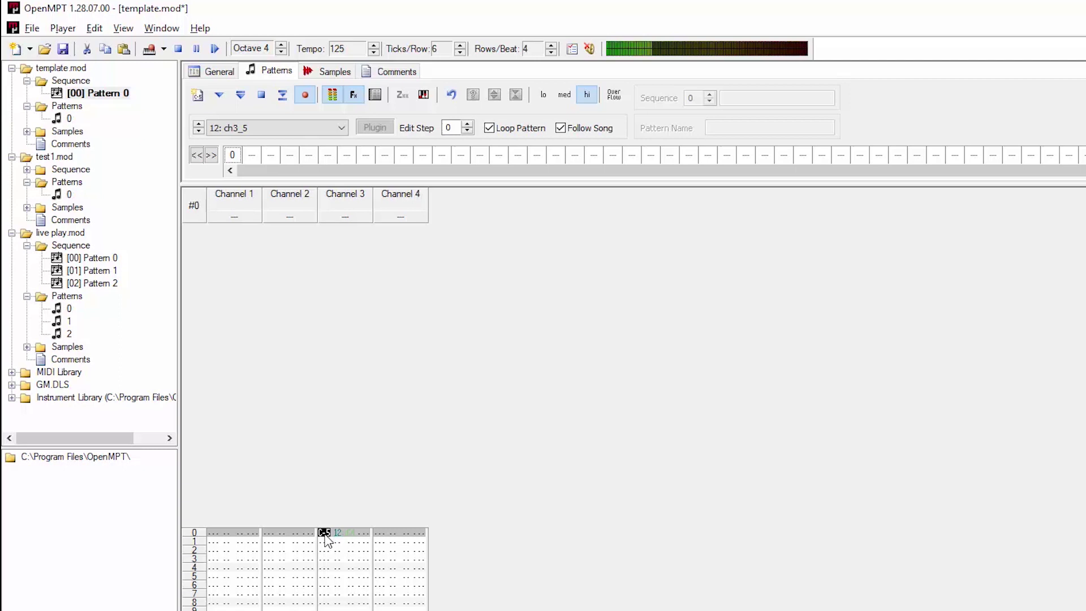
pyautogui.press('x')
pyautogui.press('x')
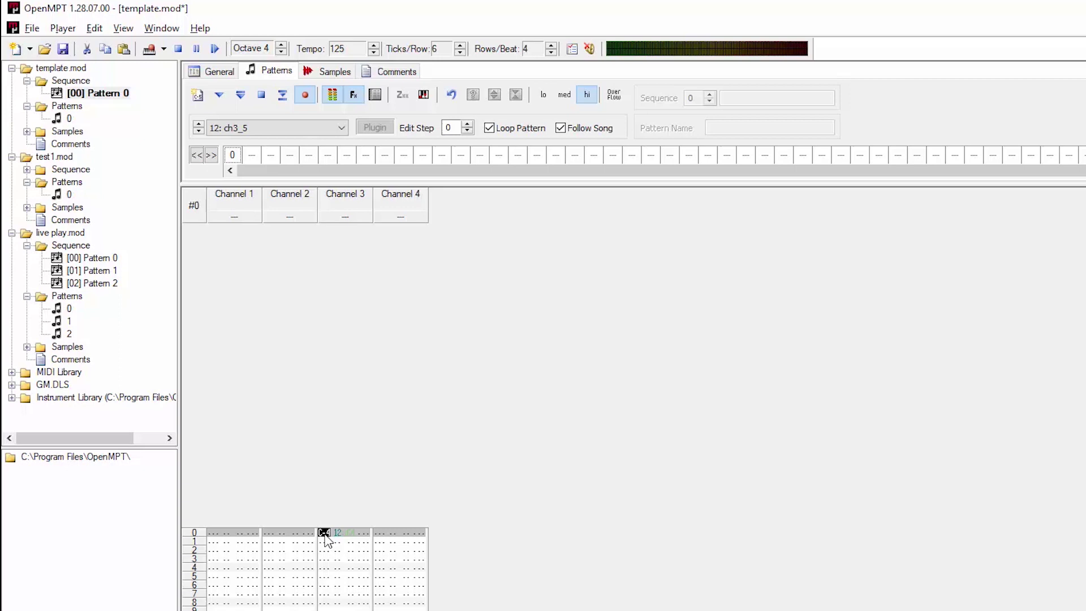
# - Enter D-4 on row 4 and E-4 on row 8 of channel 3, and clear rows 0 to 9 again
pyautogui.click(324, 568)
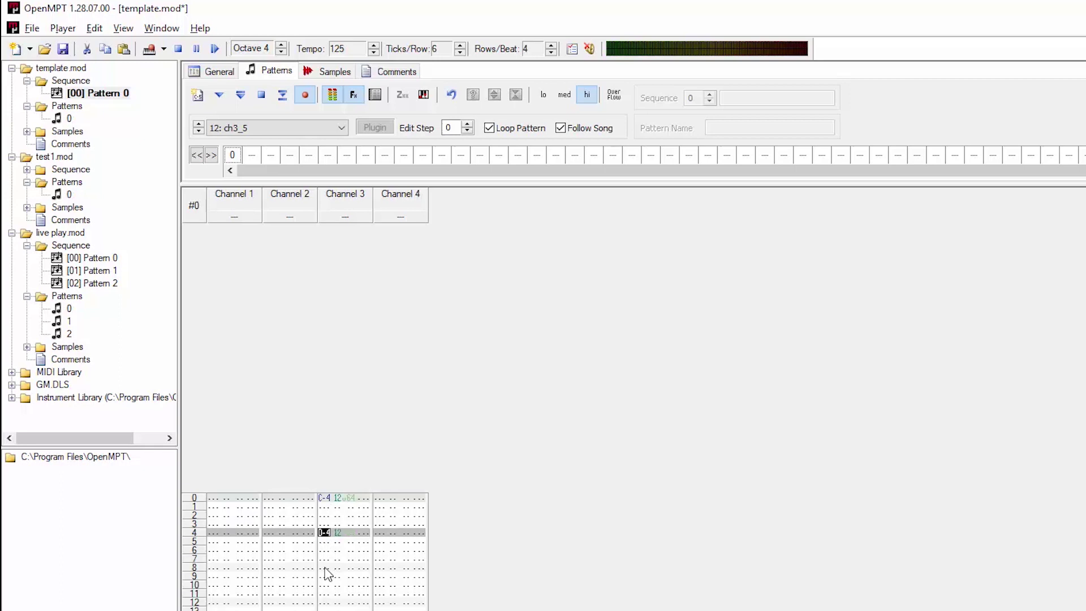
pyautogui.press('x')
pyautogui.press('c')
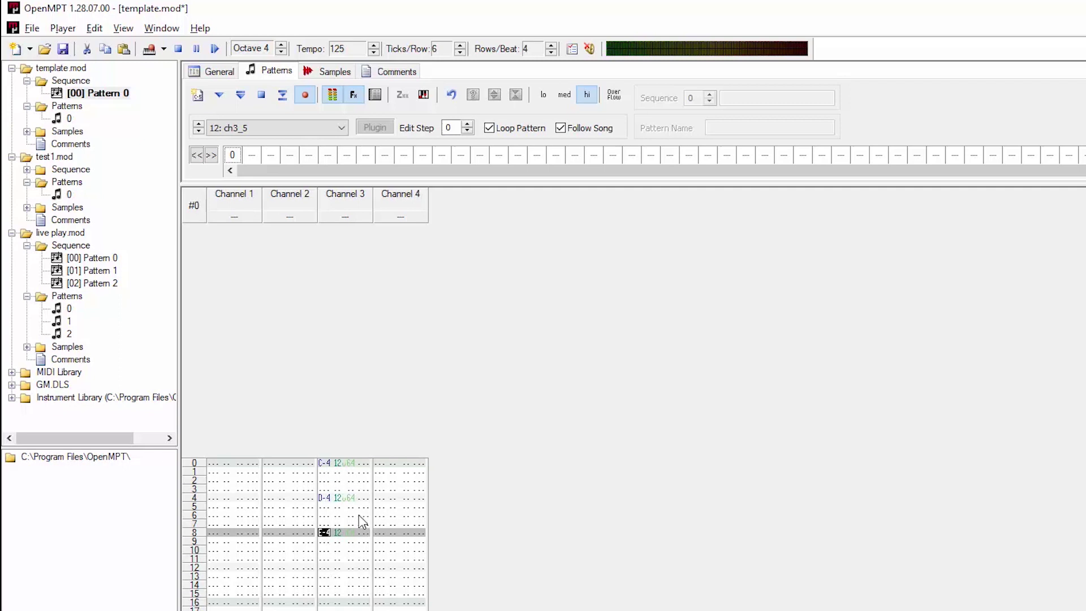
pyautogui.click(282, 95)
pyautogui.click(261, 94)
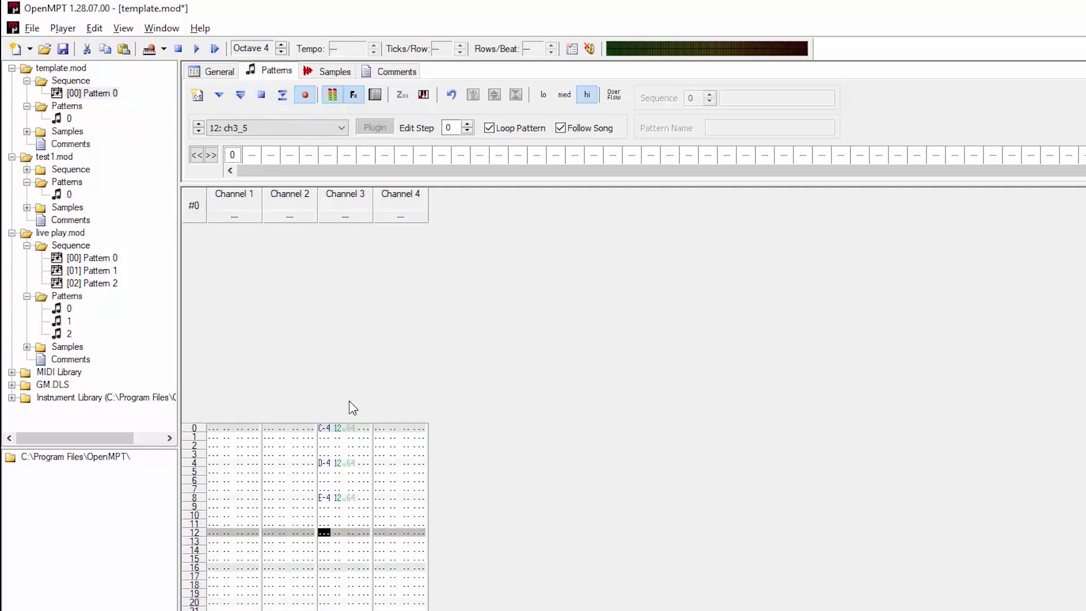
pyautogui.moveTo(320, 428); pyautogui.dragTo(362, 509)
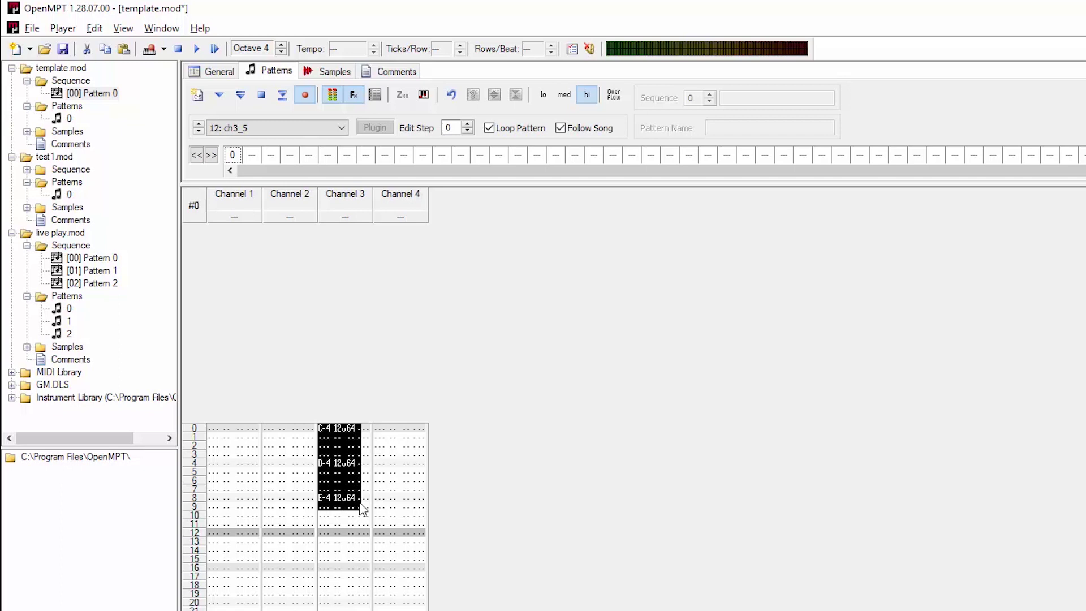
pyautogui.press('Delete')
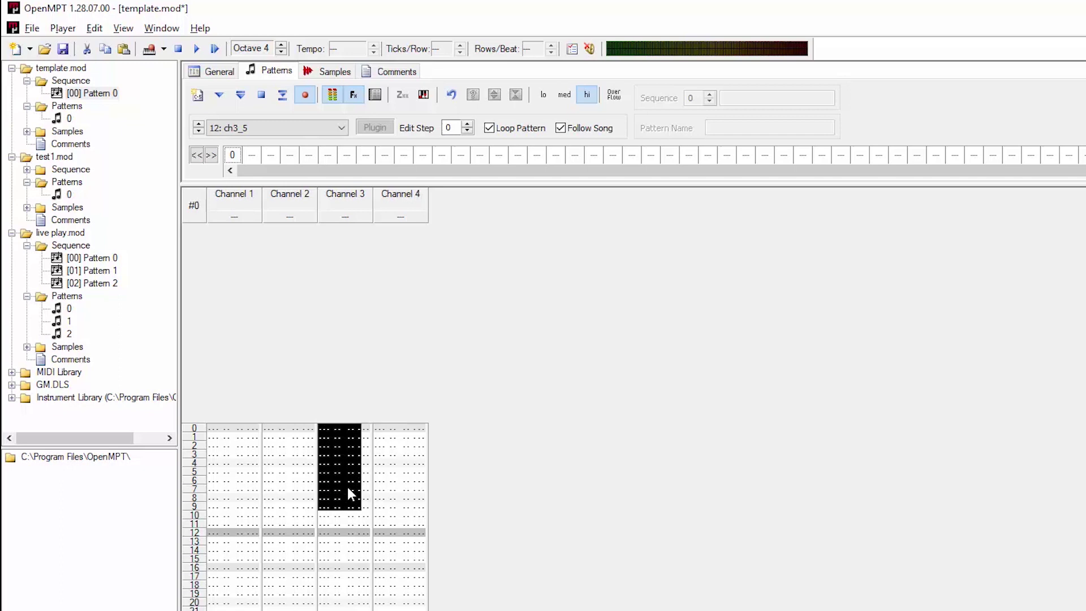
# - Try C-4 and D#4 on row 0 of channel 3, and clear the entry
pyautogui.click(324, 430)
pyautogui.press('z')
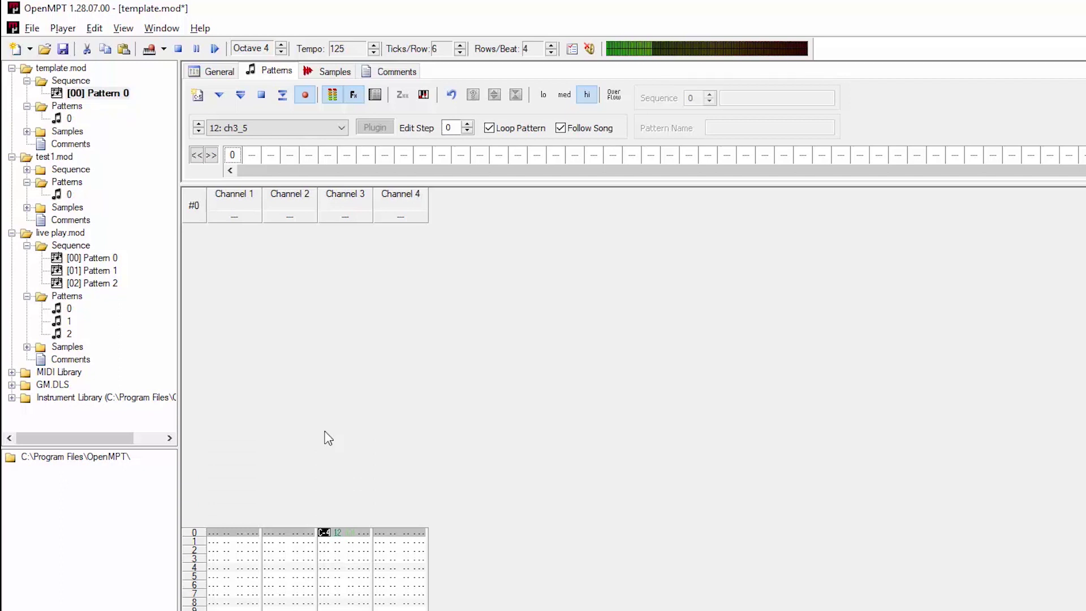
pyautogui.press('s')
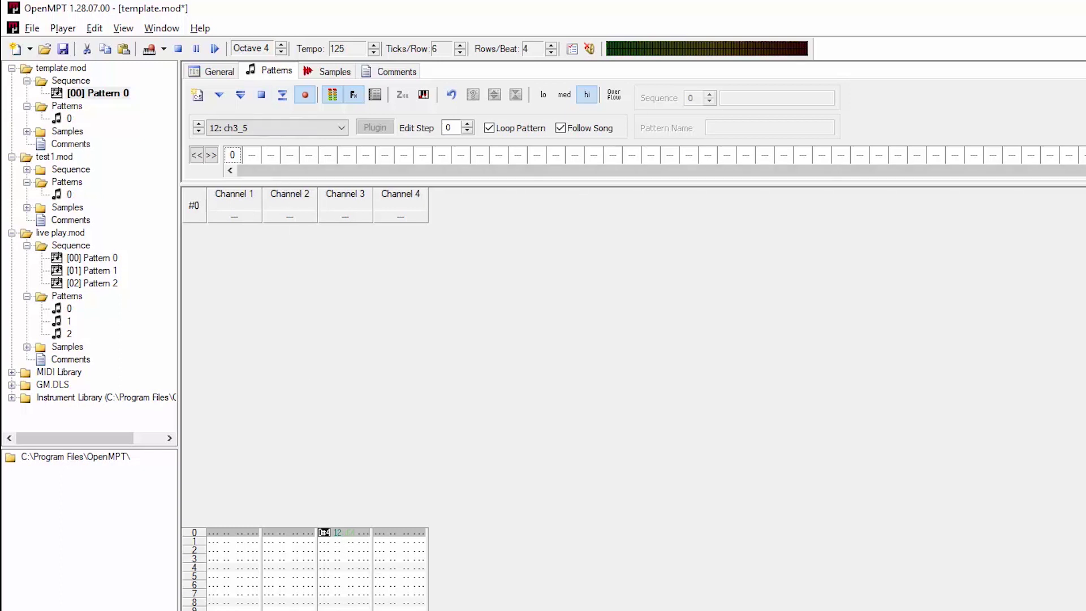
pyautogui.moveTo(323, 534); pyautogui.dragTo(352, 535)
pyautogui.press('Delete')
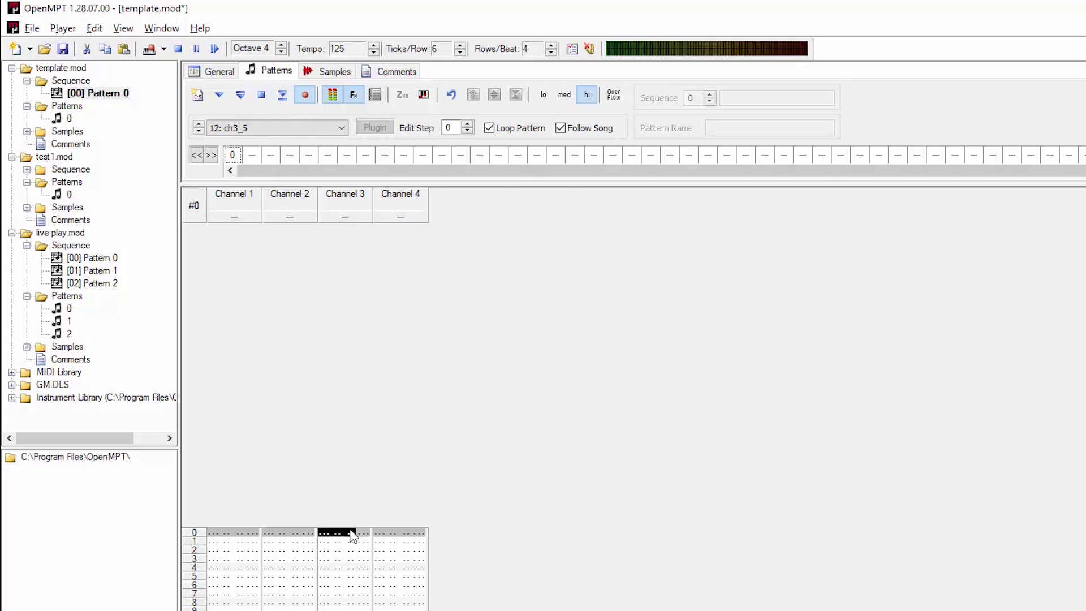
# - Record C-4, D-4, F-4 and D#4 notes live into channel 3 while pattern 0 plays, and stop playback
pyautogui.click(220, 95)
pyautogui.press('x')
pyautogui.press('z')
pyautogui.press('z')
pyautogui.press('z')
pyautogui.press('z')
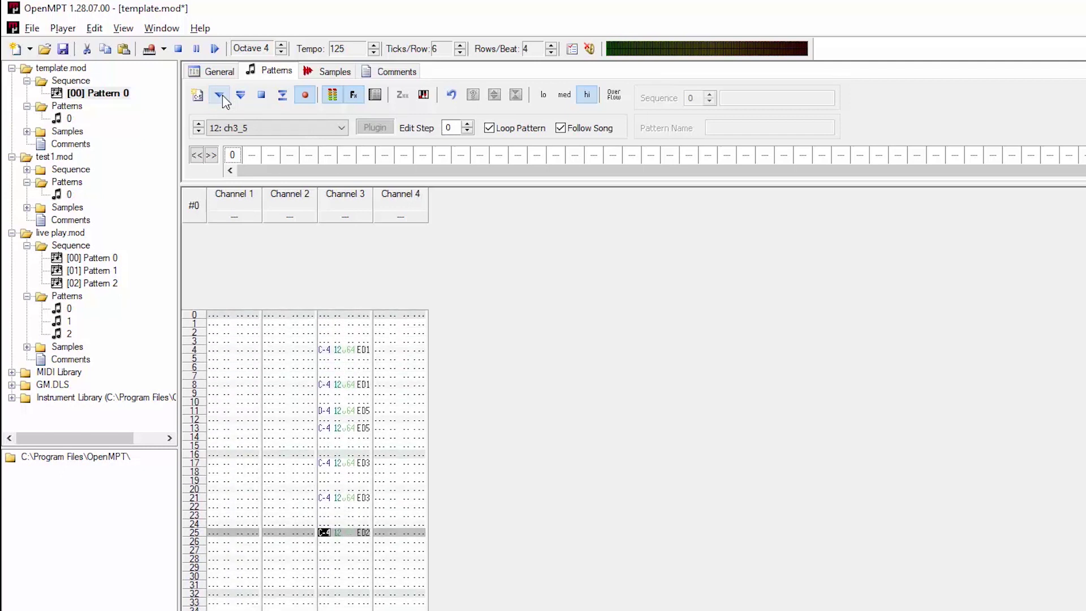
pyautogui.press('v')
pyautogui.press('d')
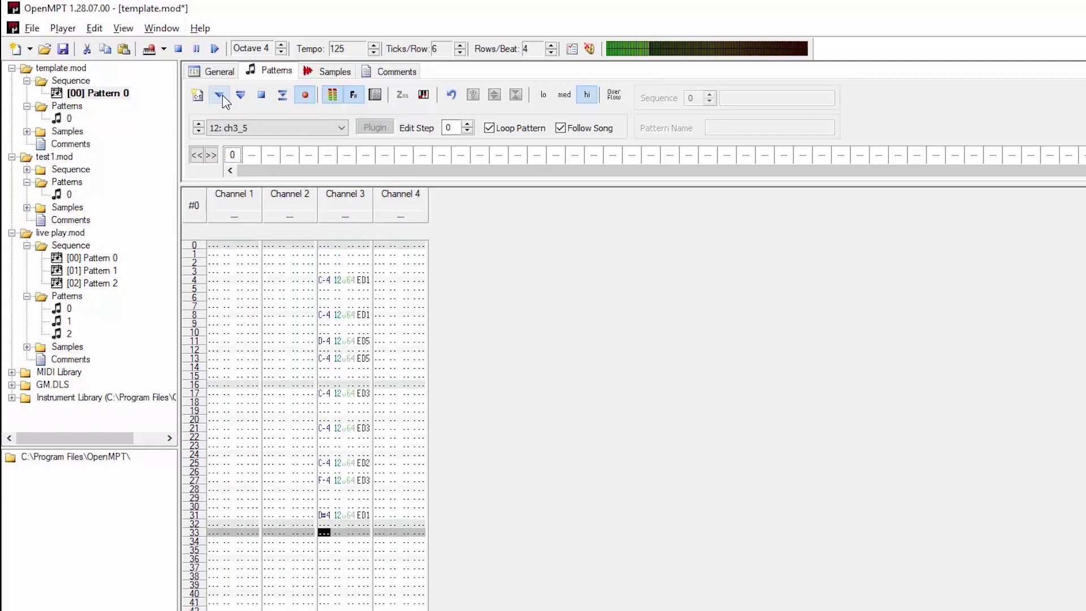
pyautogui.click(262, 95)
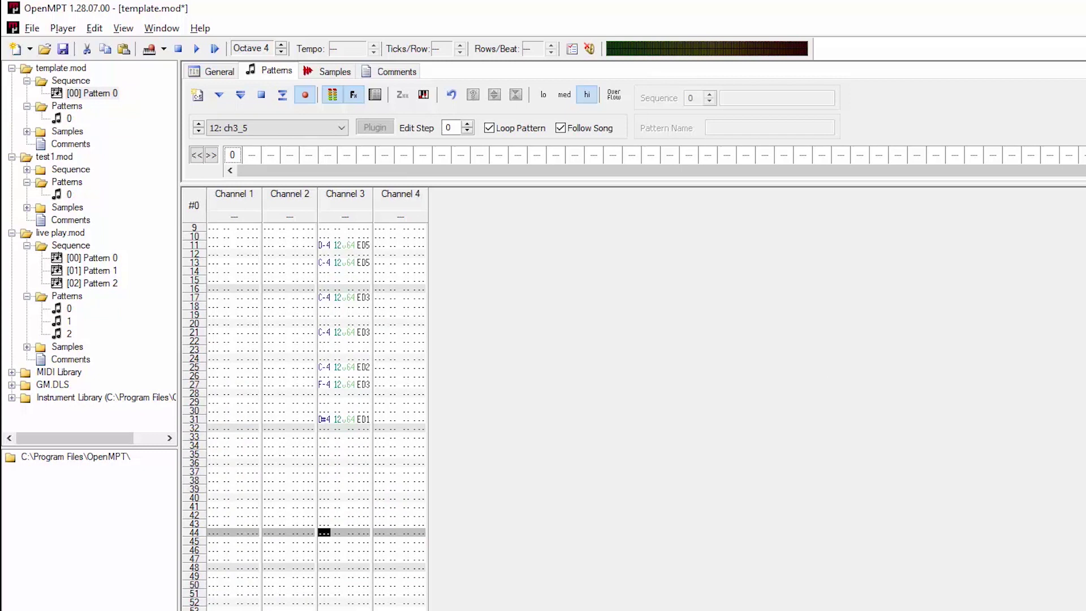
# - Play pattern 0 from its start to listen to the live-recorded notes, and stop playback
pyautogui.hotkey('ctrl', 'Home')
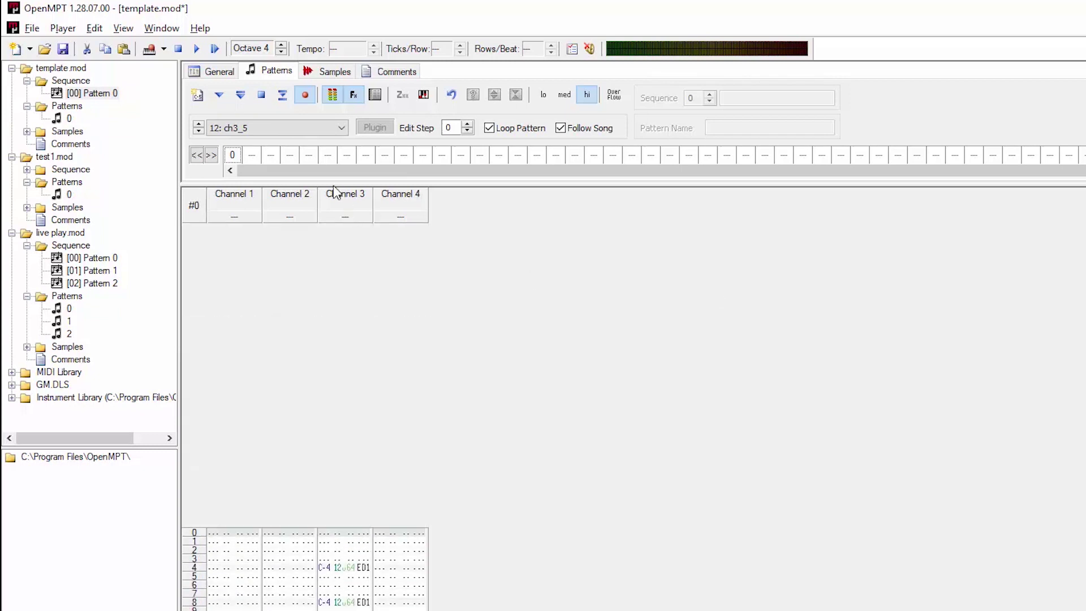
pyautogui.click(241, 96)
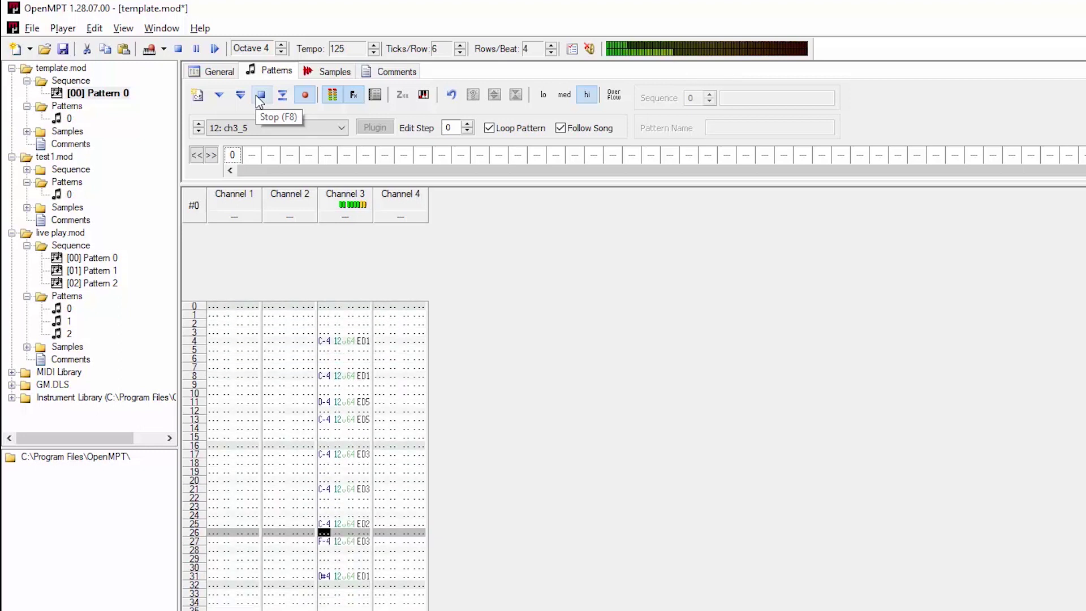
pyautogui.click(260, 95)
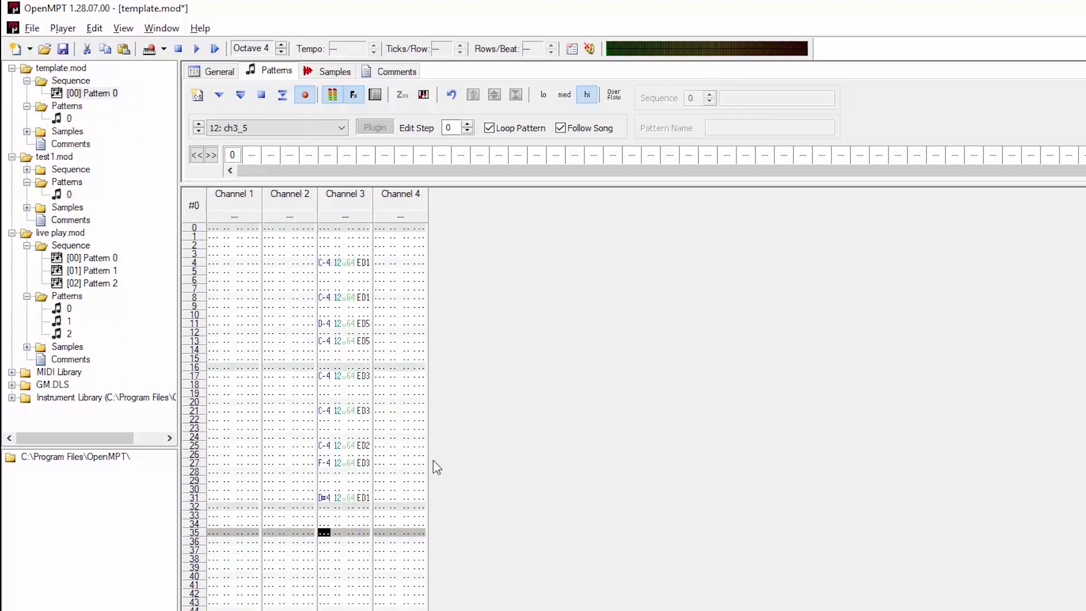
# - Clear all the live-recorded notes and effects from channel 3 and return the cursor to row 0
pyautogui.press('Home')
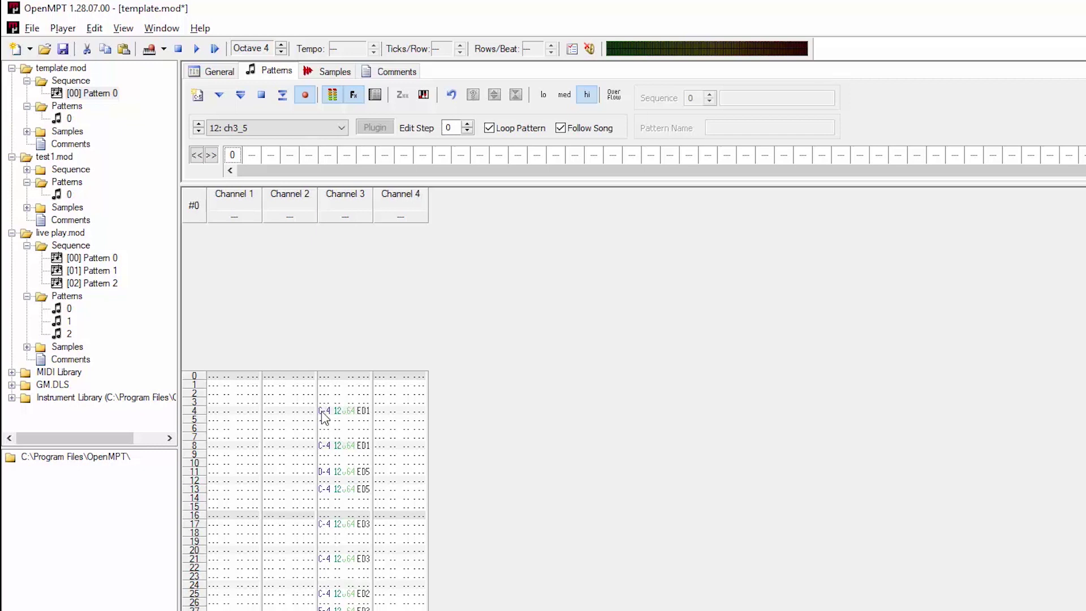
pyautogui.moveTo(324, 417); pyautogui.dragTo(368, 609)
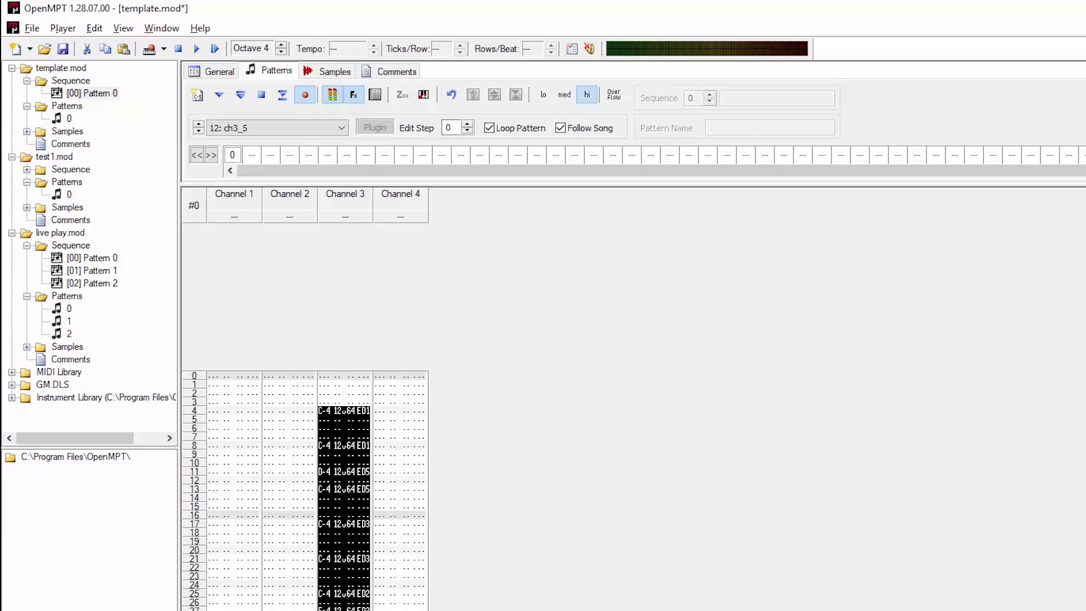
pyautogui.rightClick(347, 583)
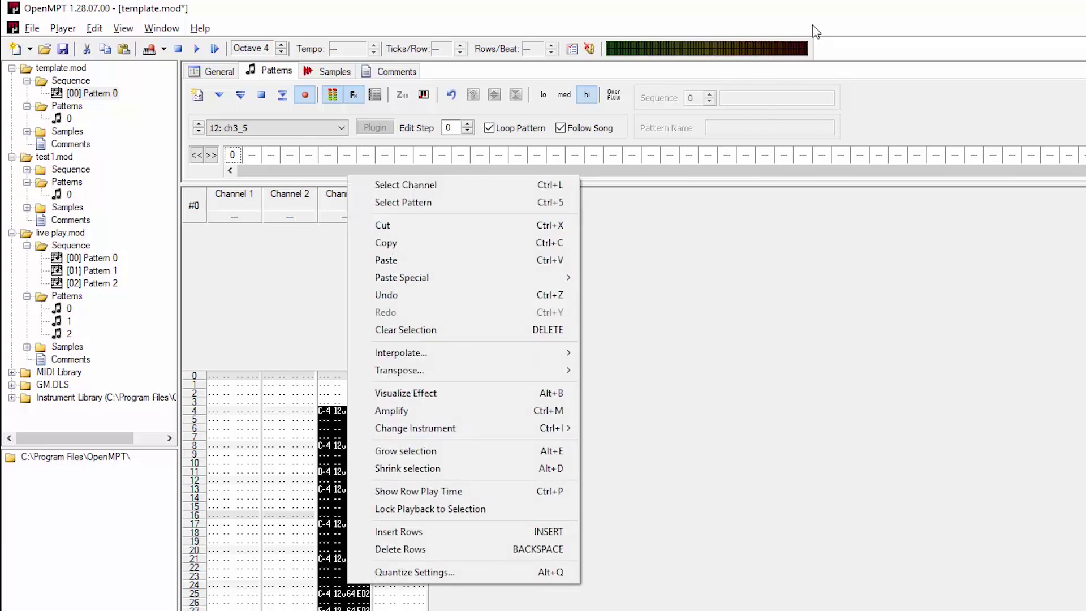
pyautogui.press('Escape')
pyautogui.press('Delete')
pyautogui.click(324, 375)
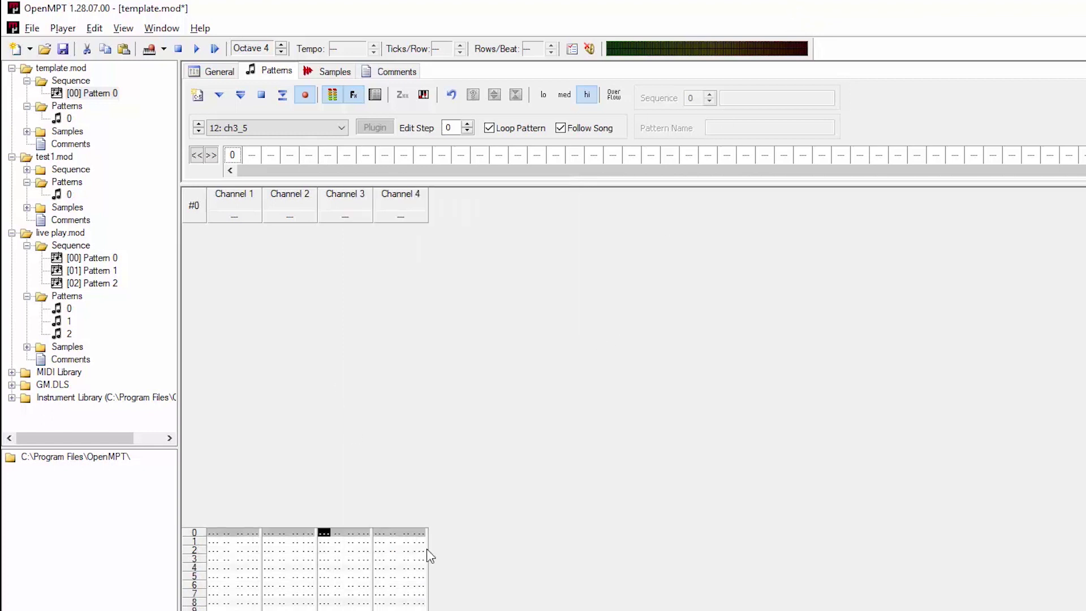
# - Undo the clearing of channel 3's live-recorded notes, play pattern 0 from its start, and stop playback
pyautogui.hotkey('ctrl', 'z')
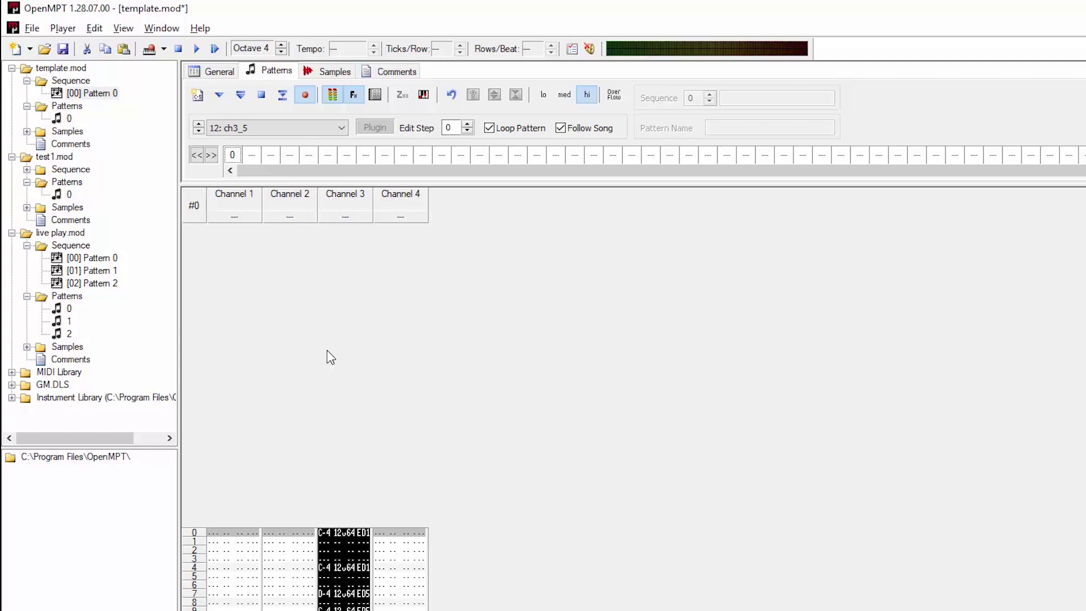
pyautogui.click(221, 96)
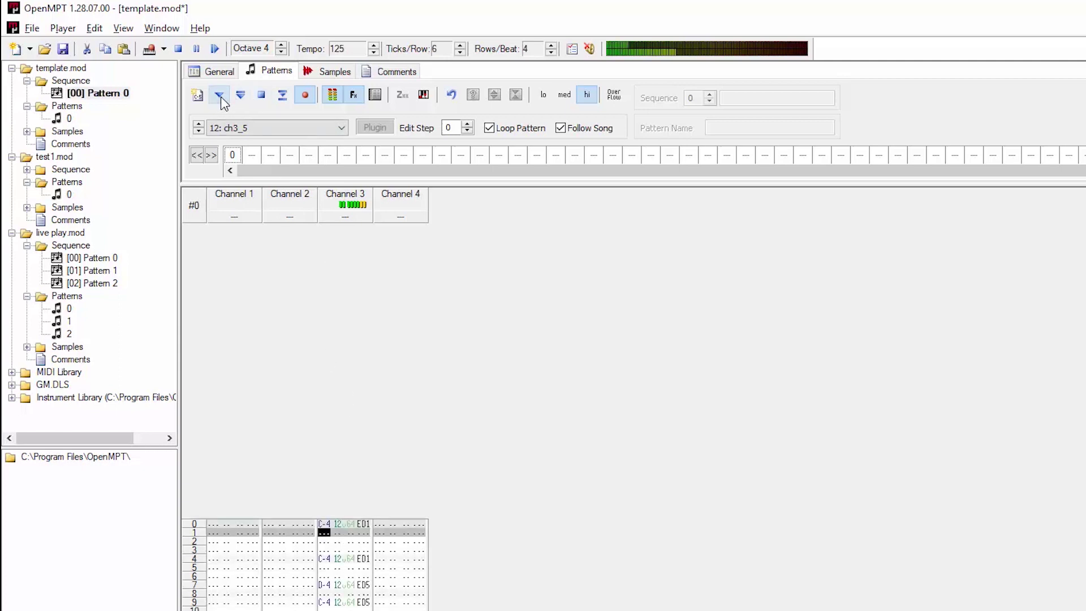
pyautogui.click(260, 95)
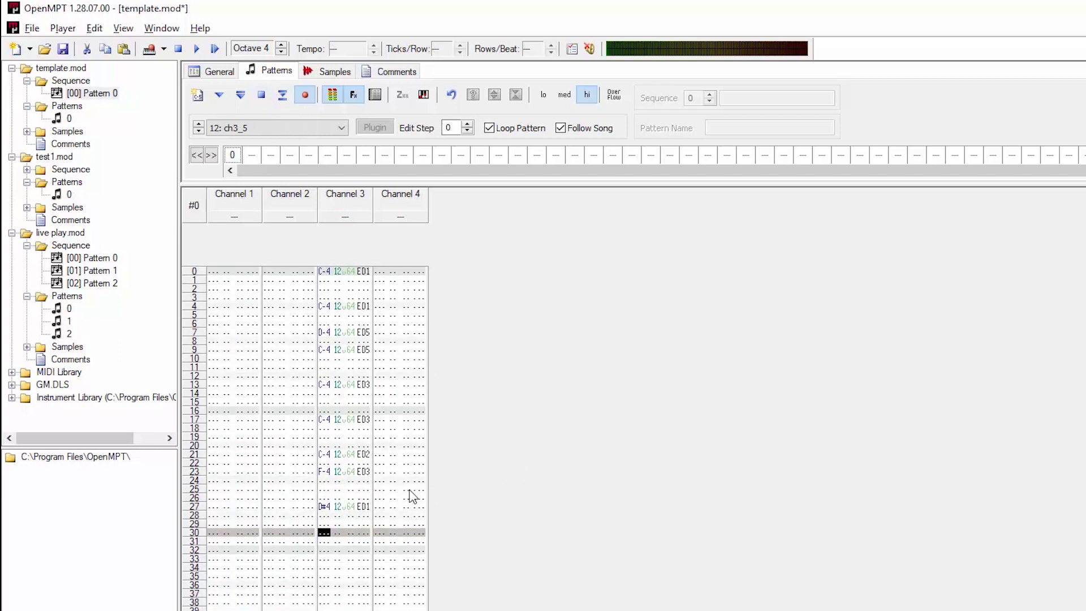
# - Clear the v64 volume entries of channel 3's notes and replace the row 0 effect with C40
pyautogui.click(337, 273)
pyautogui.click(351, 532)
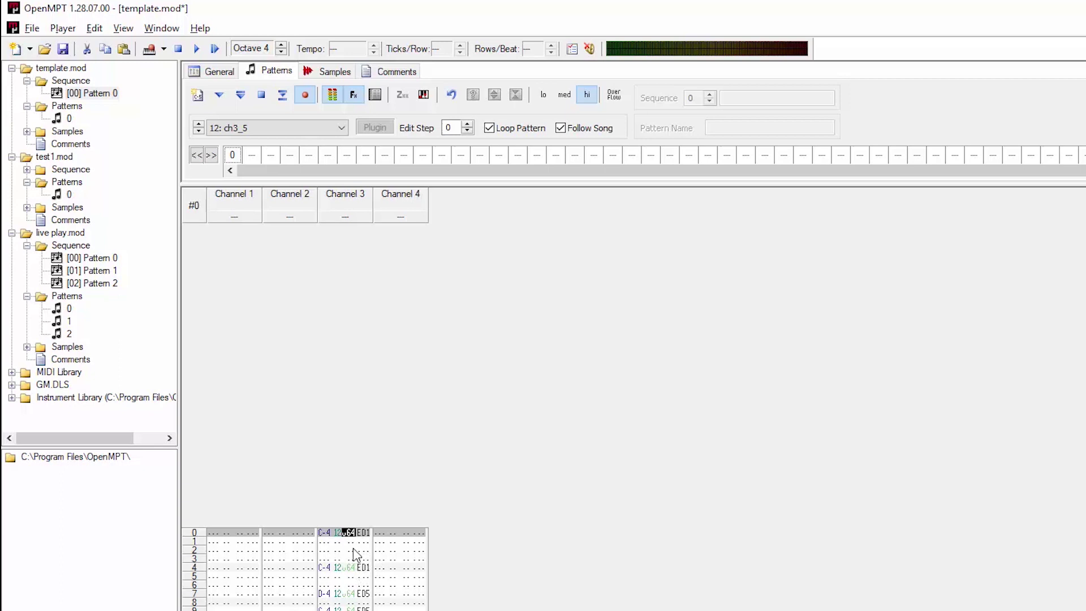
pyautogui.press('Delete')
pyautogui.click(365, 532)
pyautogui.press('Left')
pyautogui.press('Down')
pyautogui.press('Down')
pyautogui.press('Down')
pyautogui.press('Up')
pyautogui.press('Up')
pyautogui.press('Up')
pyautogui.press('Up')
pyautogui.press('Up')
pyautogui.press('Right')
# - Paste the C40 effect onto channel 3's notes on rows 4, 7, 9, 13, 17, 21, 23 and 27, and play the pattern to check
pyautogui.click(361, 568)
pyautogui.hotkey('ctrl', 'v')
pyautogui.press('Down')
pyautogui.press('Down')
pyautogui.press('Down')
pyautogui.hotkey('ctrl', 'v')
pyautogui.press('Down')
pyautogui.press('Down')
pyautogui.hotkey('ctrl', 'v')
pyautogui.press('Down')
pyautogui.press('Down')
pyautogui.press('Down')
pyautogui.press('Down')
pyautogui.hotkey('ctrl', 'v')
pyautogui.press('Down')
pyautogui.press('Down')
pyautogui.press('Down')
pyautogui.press('Down')
pyautogui.hotkey('ctrl', 'v')
pyautogui.press('Down')
pyautogui.press('Down')
pyautogui.press('Down')
pyautogui.press('Down')
pyautogui.hotkey('ctrl', 'v')
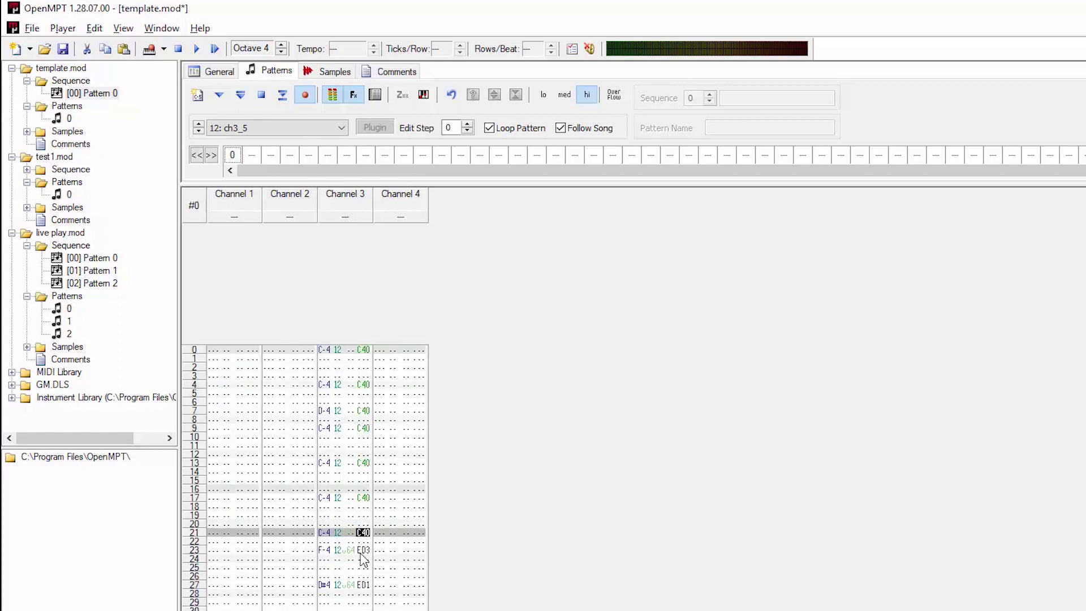
pyautogui.press('Down')
pyautogui.press('Down')
pyautogui.hotkey('ctrl', 'v')
pyautogui.press('Down')
pyautogui.press('Down')
pyautogui.press('Down')
pyautogui.press('Down')
pyautogui.hotkey('ctrl', 'v')
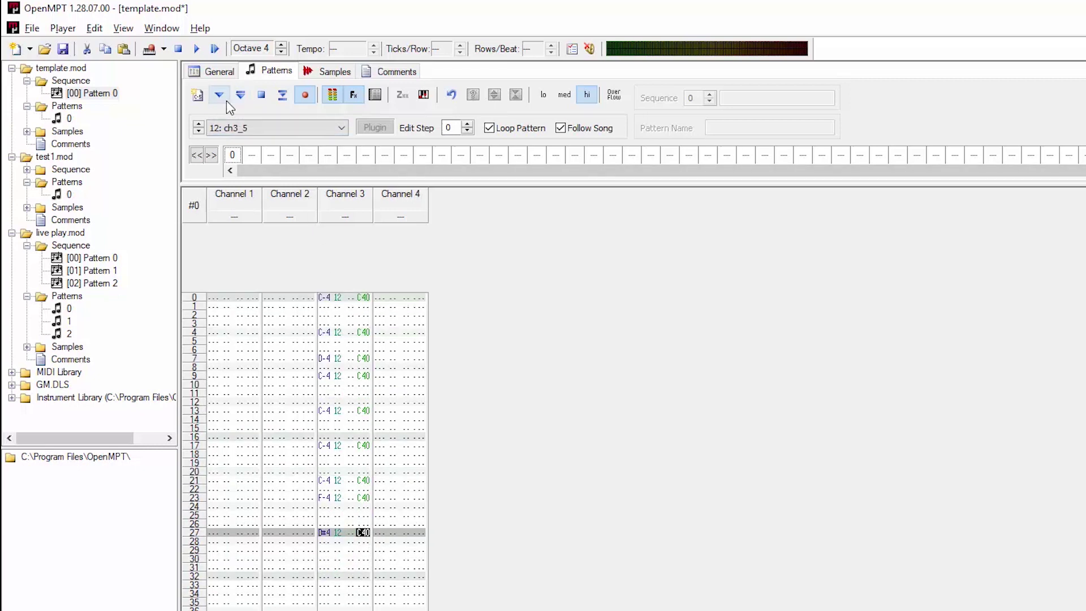
pyautogui.click(240, 95)
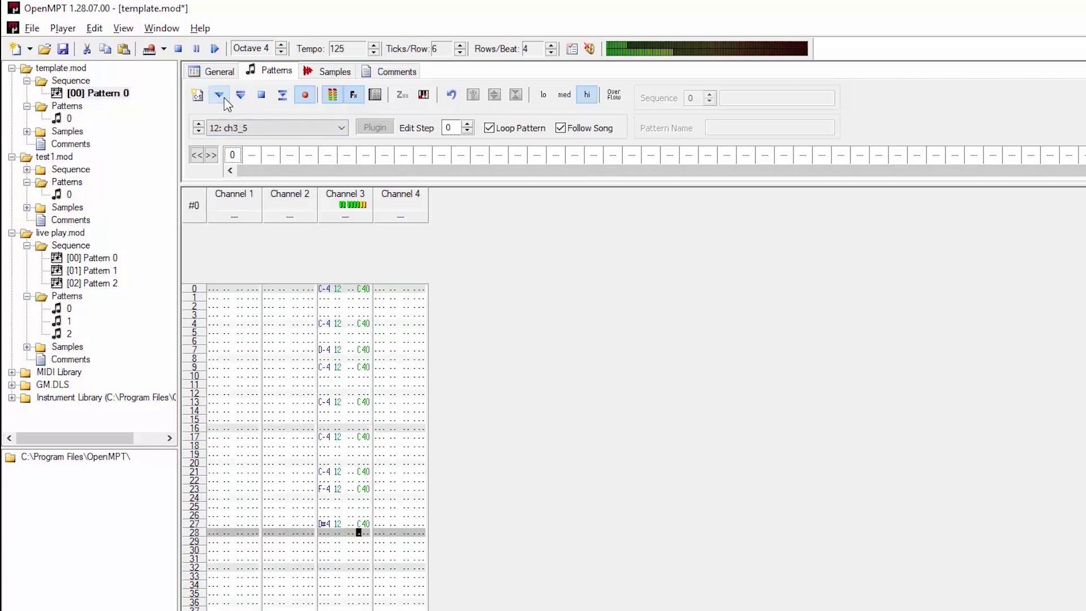
pyautogui.click(263, 95)
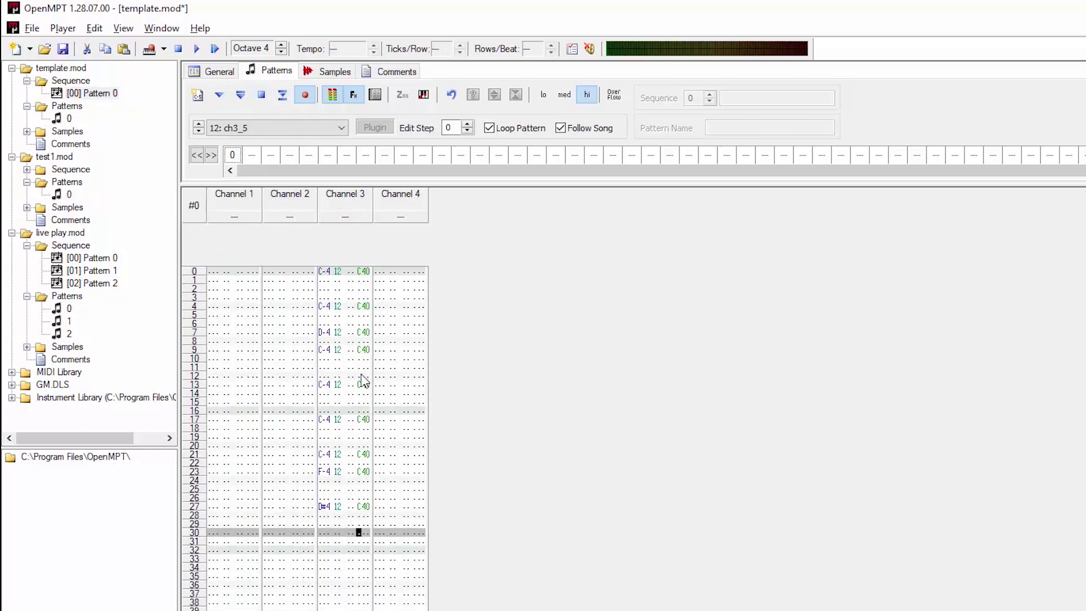
# - Enter volume effects C20 on row 2 and C00 on row 3 of channel 3 to fade out the first note
pyautogui.click(360, 281)
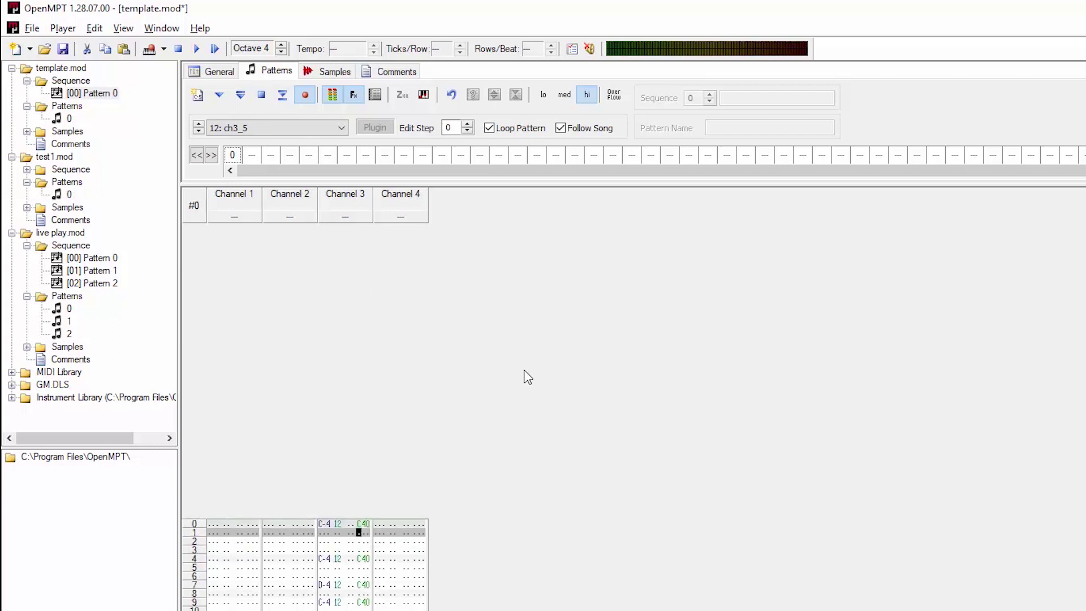
pyautogui.press('Down')
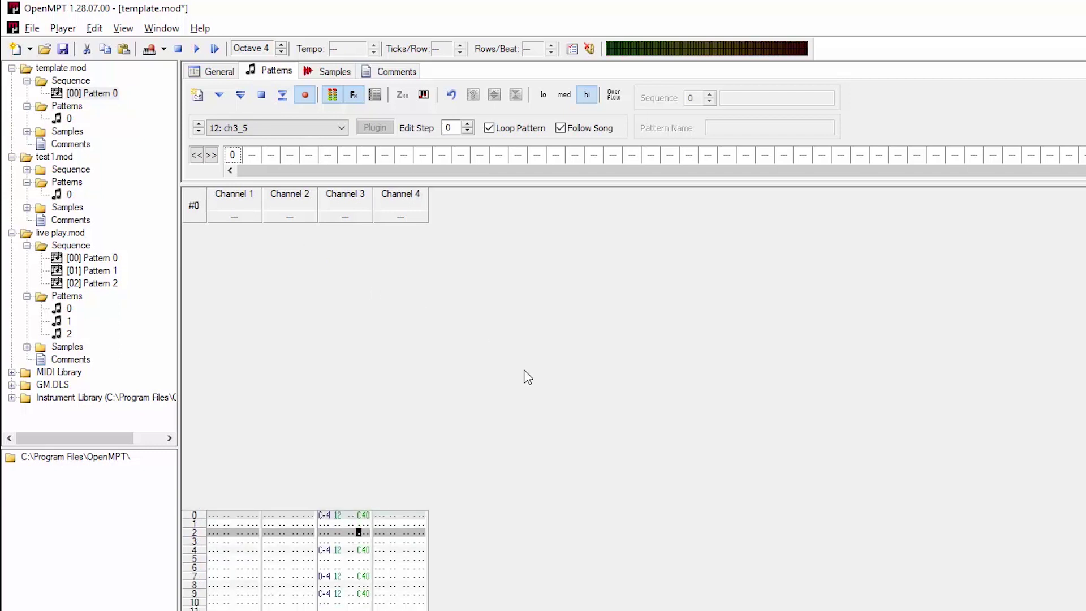
pyautogui.press('Up')
pyautogui.press('Up')
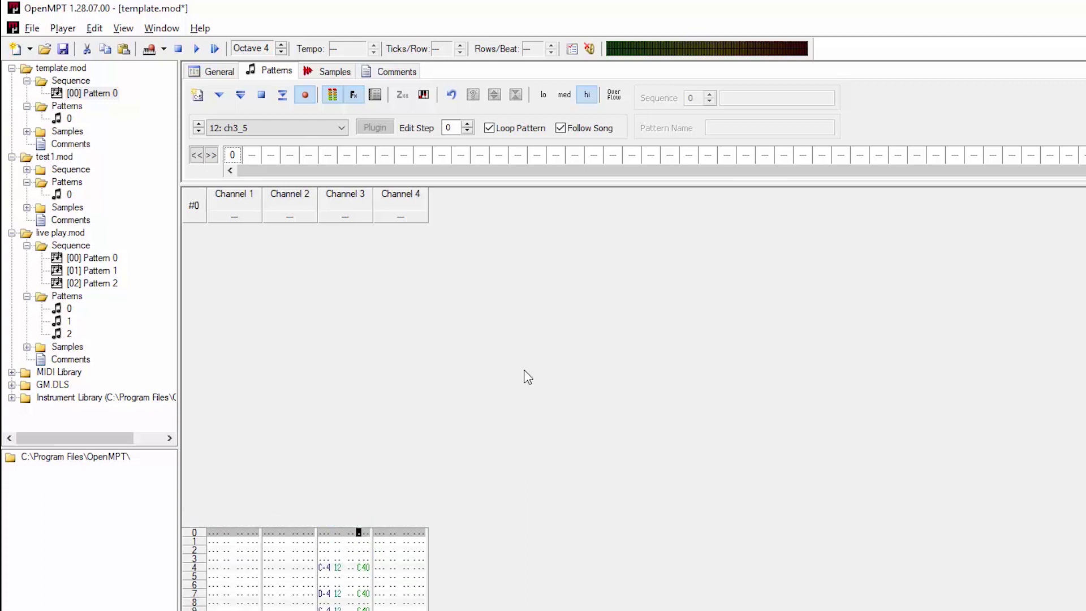
pyautogui.press('Down')
pyautogui.press('Down')
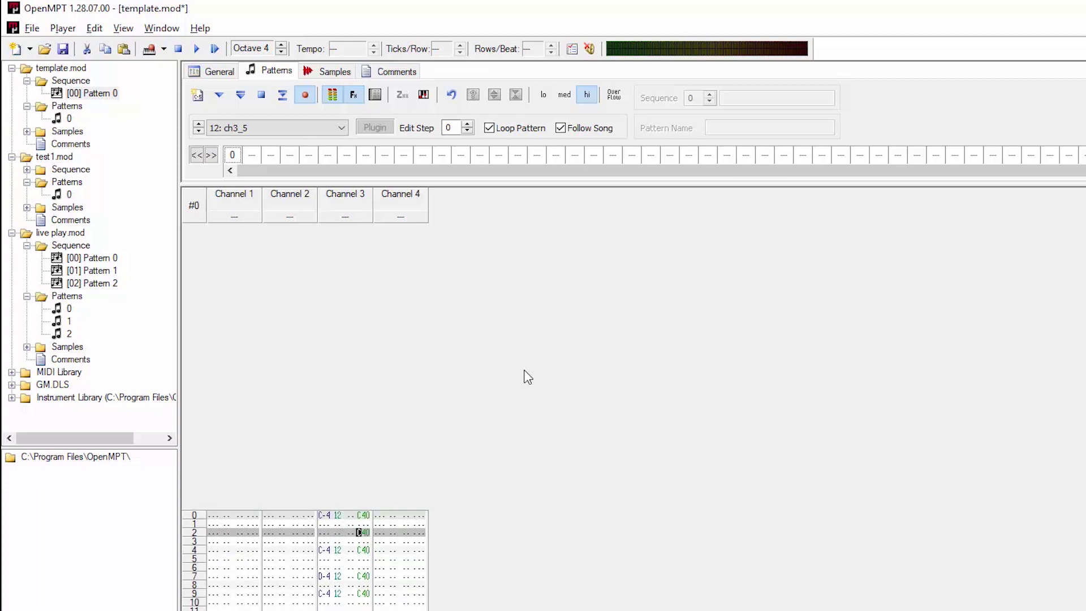
pyautogui.press('Down')
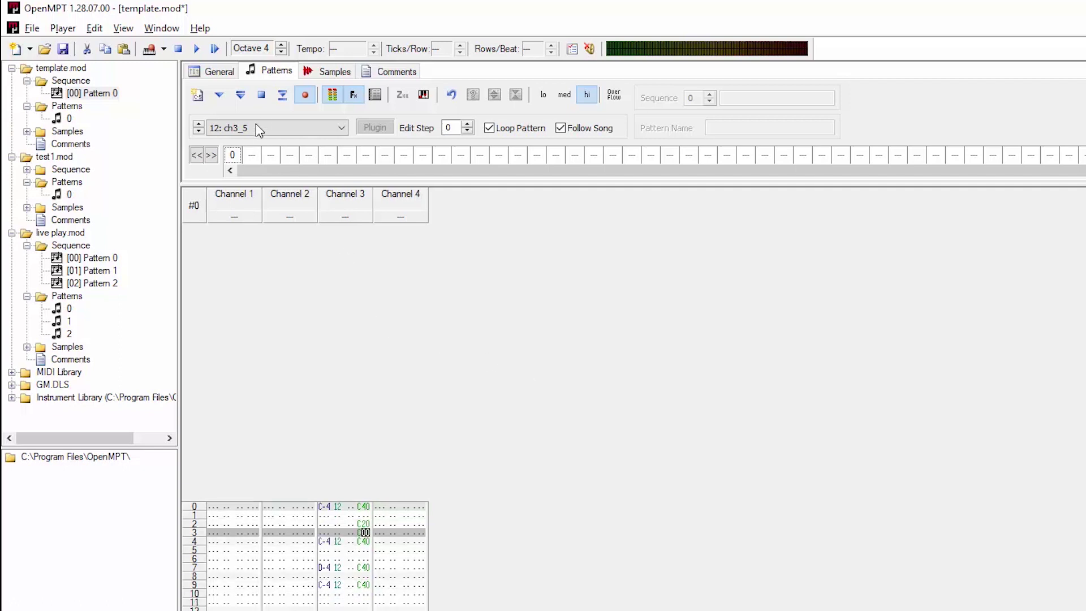
# - Play pattern 0 from its start twice to listen to the first note's fade-out, and stop playback
pyautogui.click(241, 95)
pyautogui.click(262, 95)
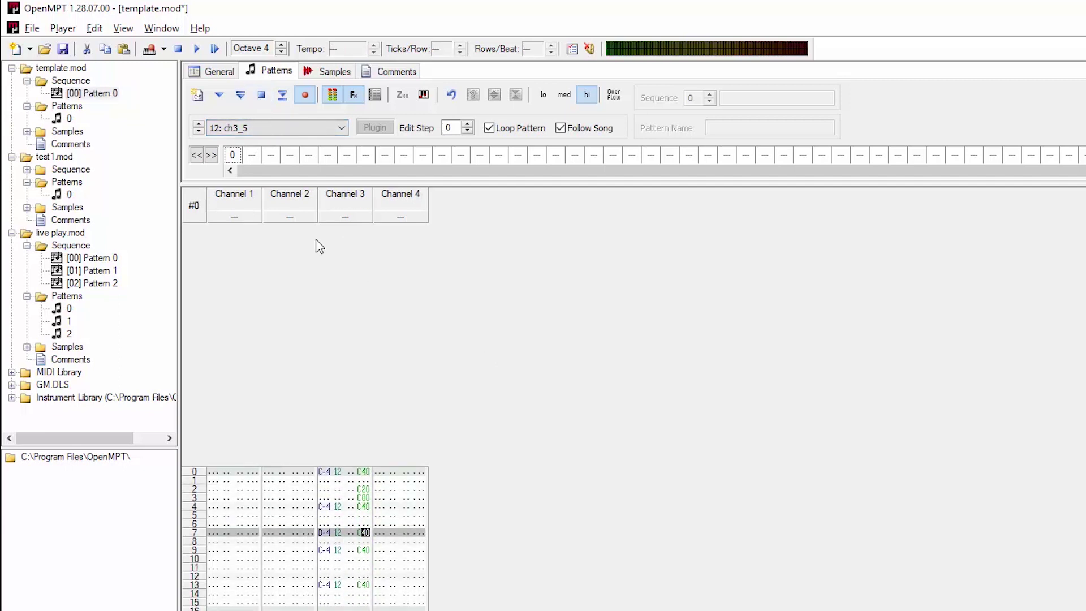
pyautogui.click(241, 95)
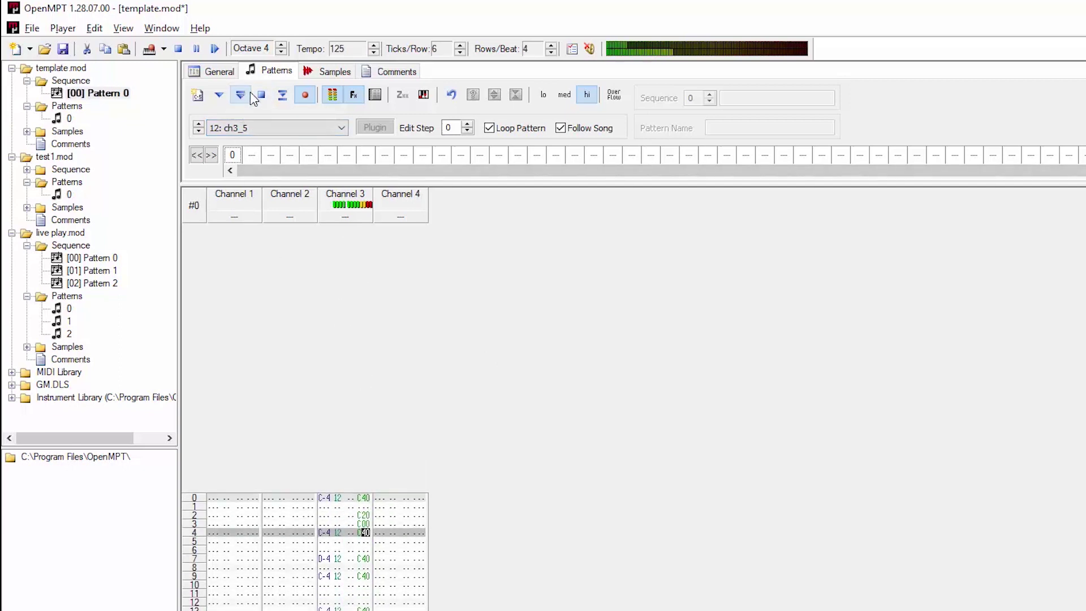
pyautogui.click(261, 95)
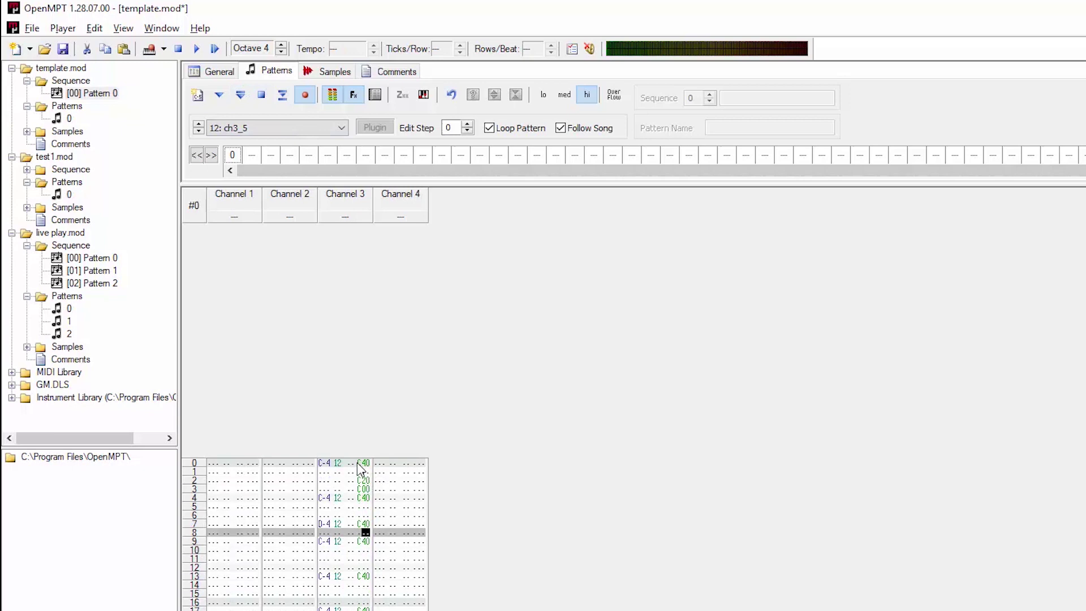
# - Copy the C20 and C00 effects on rows 2–3 of channel 3 to rows 5–6 and 10–11
pyautogui.click(359, 480)
pyautogui.moveTo(359, 480); pyautogui.dragTo(367, 494)
pyautogui.click(360, 507)
pyautogui.write('C20 C00')
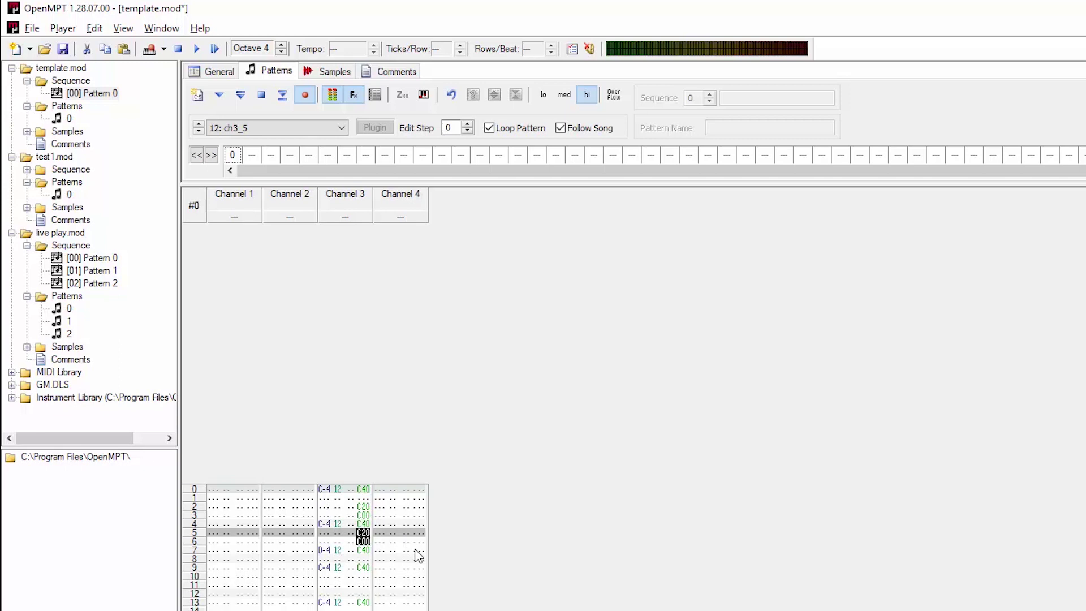
pyautogui.click(324, 550)
pyautogui.moveTo(360, 559); pyautogui.dragTo(366, 574)
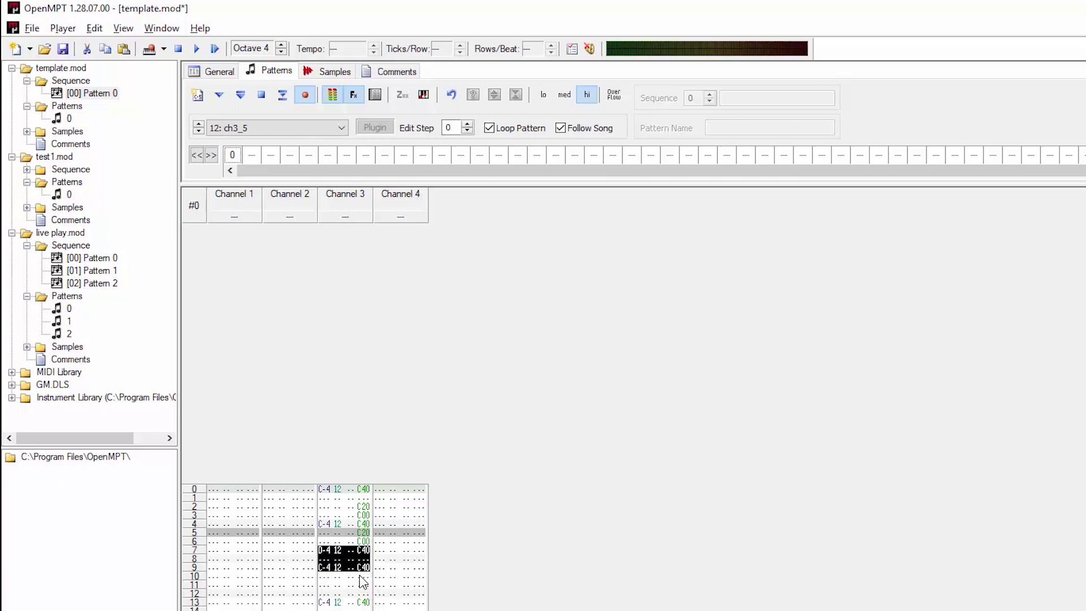
pyautogui.click(359, 576)
pyautogui.write('C20 C00')
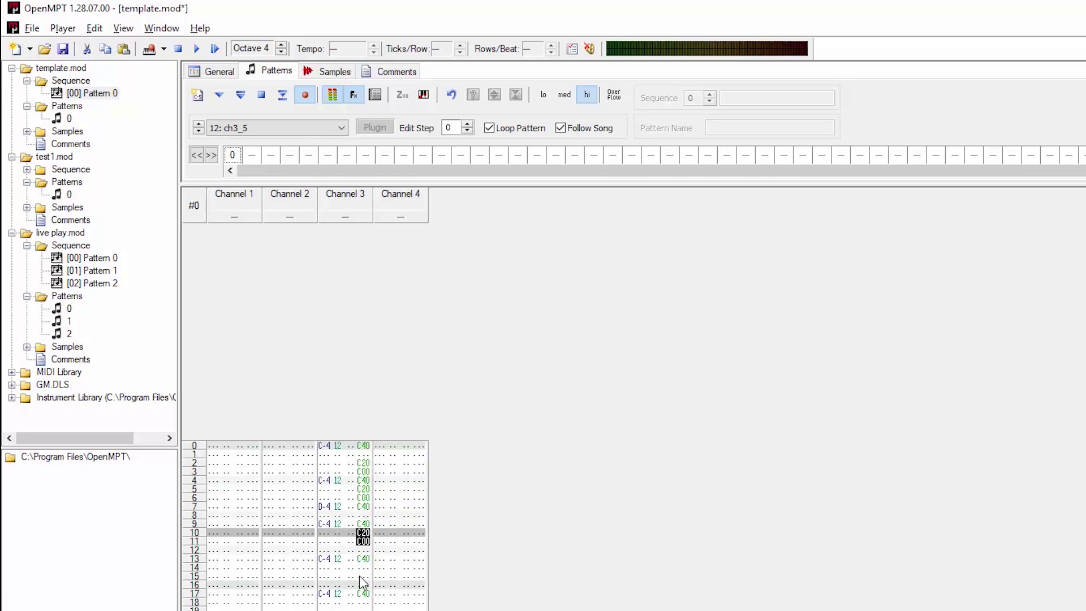
# - Paste the C20 and C00 effects onto rows 15–16, 19–20 and 25–26 of channel 3, and play the pattern to check
pyautogui.click(360, 576)
pyautogui.write('C20 C00')
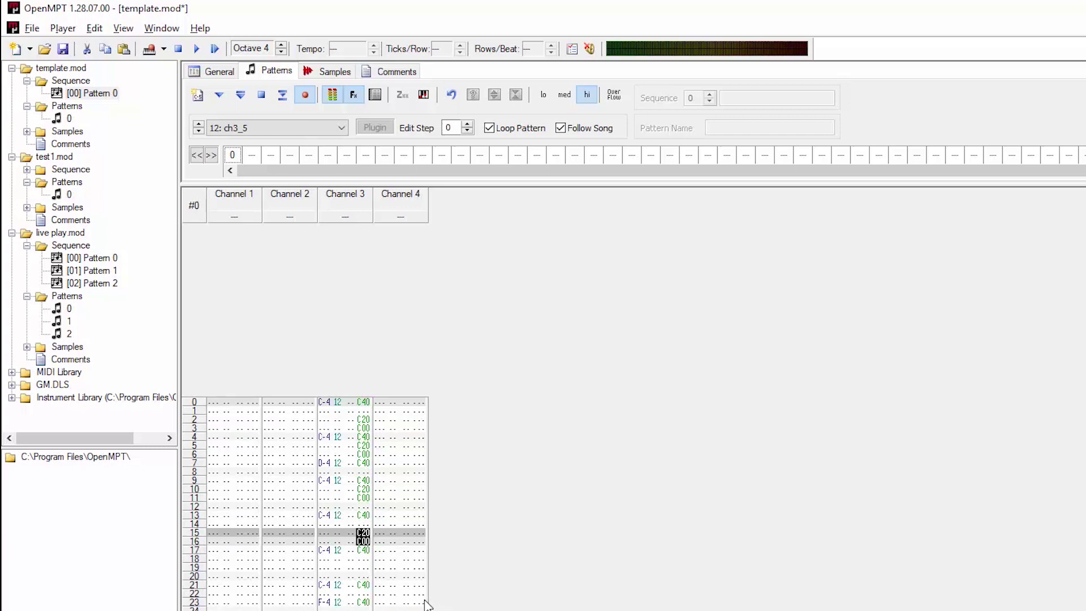
pyautogui.click(360, 567)
pyautogui.write('C20 C00')
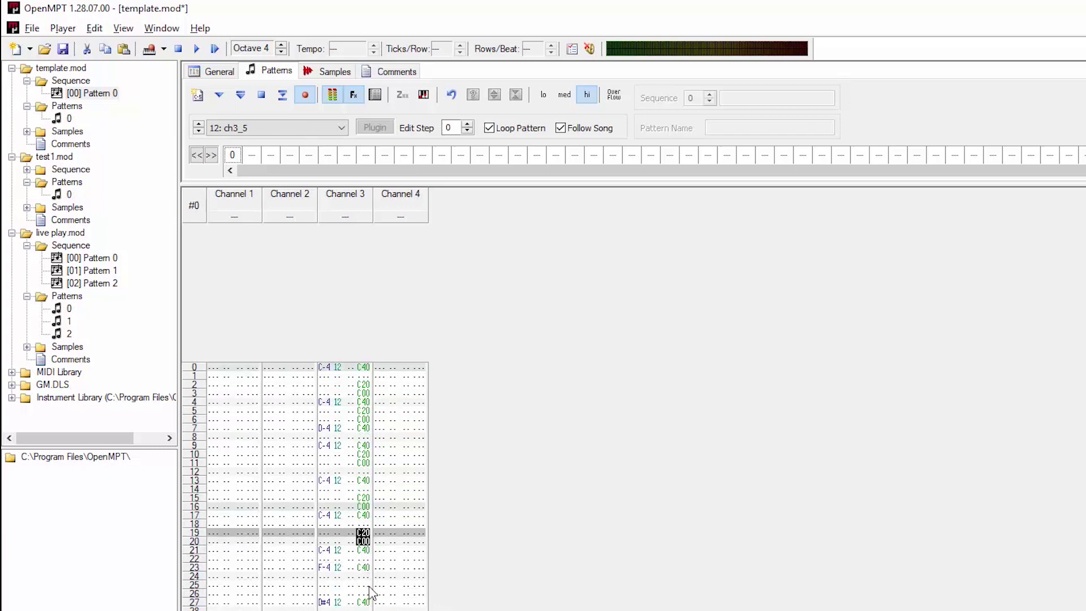
pyautogui.click(360, 589)
pyautogui.write('C20 C00')
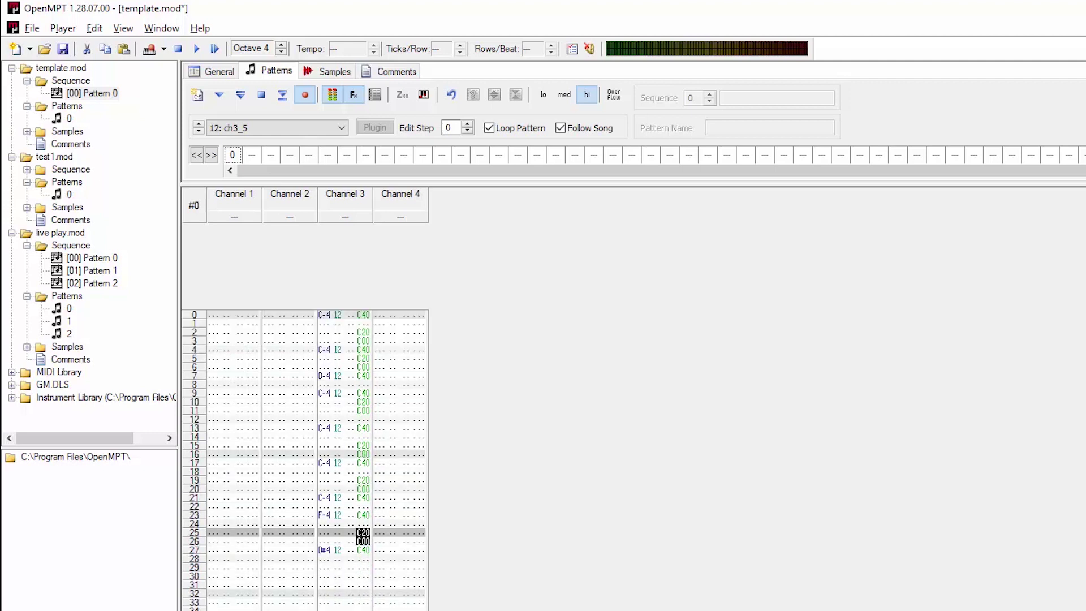
pyautogui.click(246, 100)
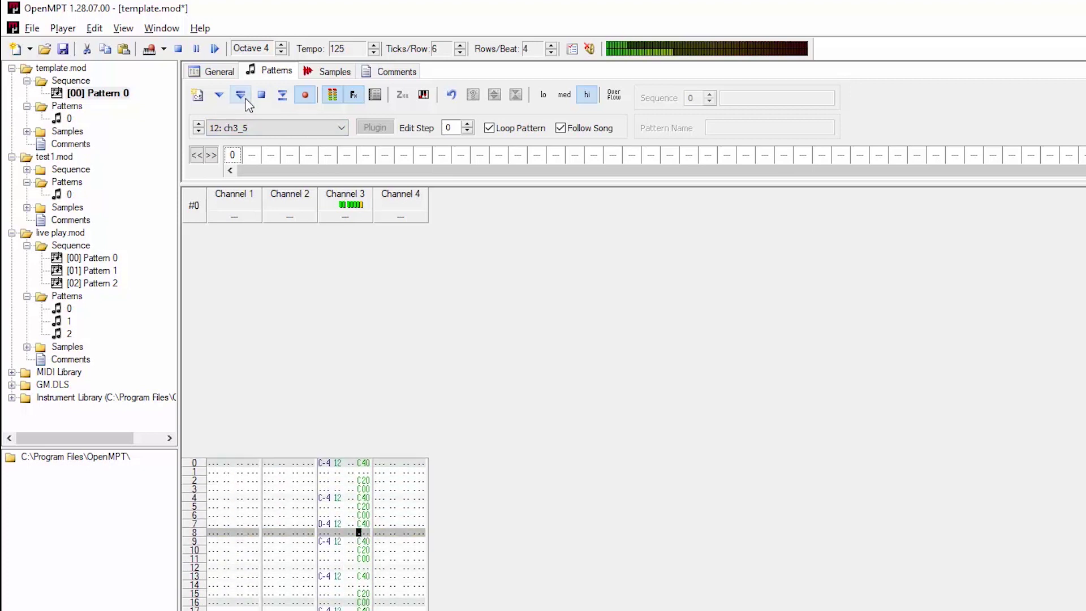
pyautogui.click(259, 96)
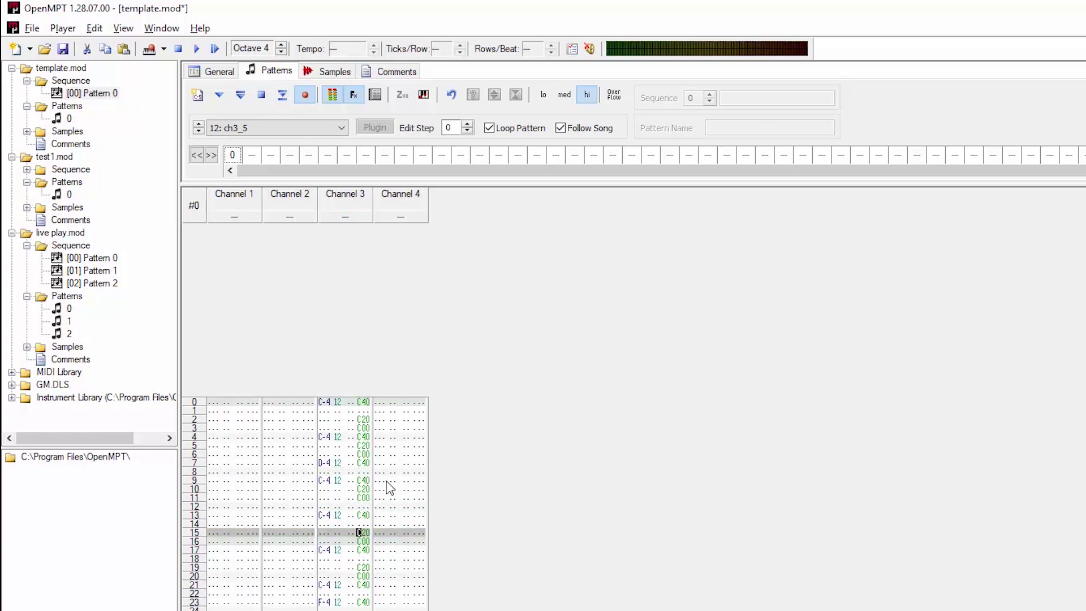
# - Move all channel 3 notes and effects from row 7 onward down one row, so that the D-4 note starts on row 8
pyautogui.moveTo(321, 411); pyautogui.dragTo(363, 462)
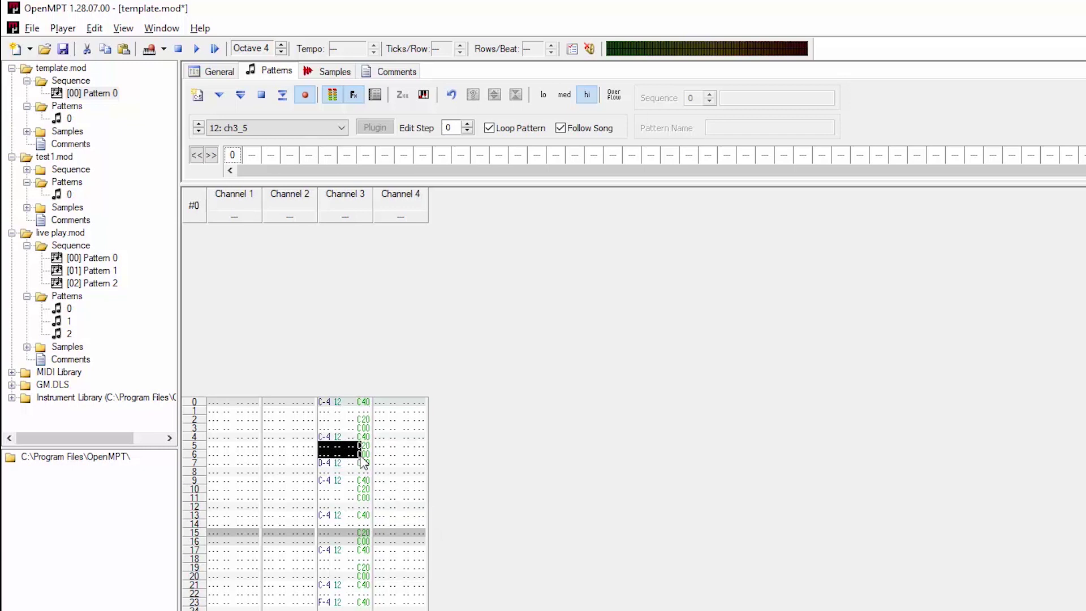
pyautogui.click(323, 463)
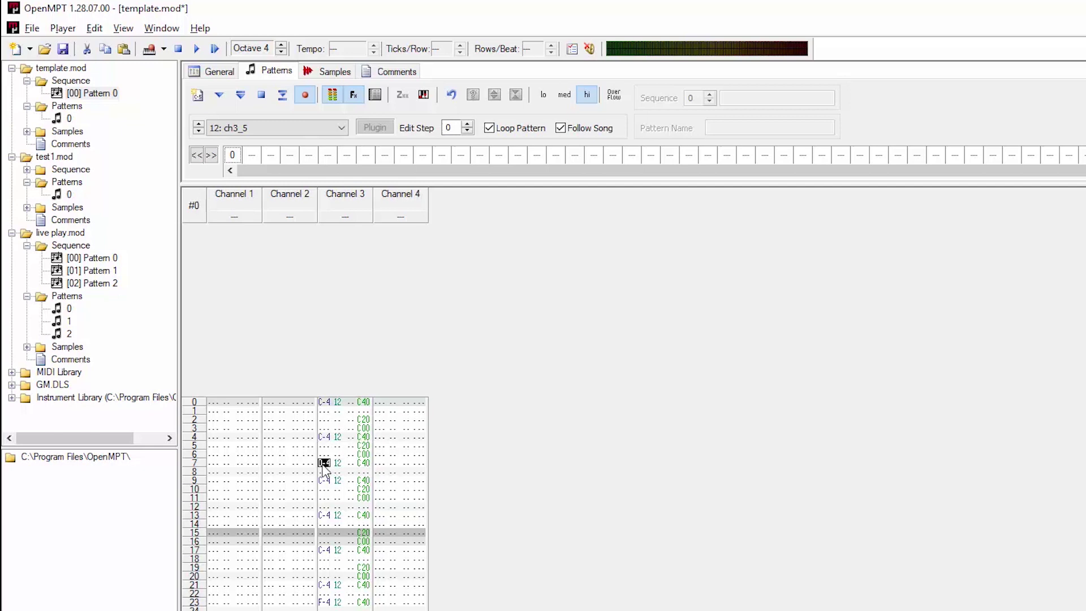
pyautogui.moveTo(324, 536); pyautogui.dragTo(365, 609)
pyautogui.press('Delete')
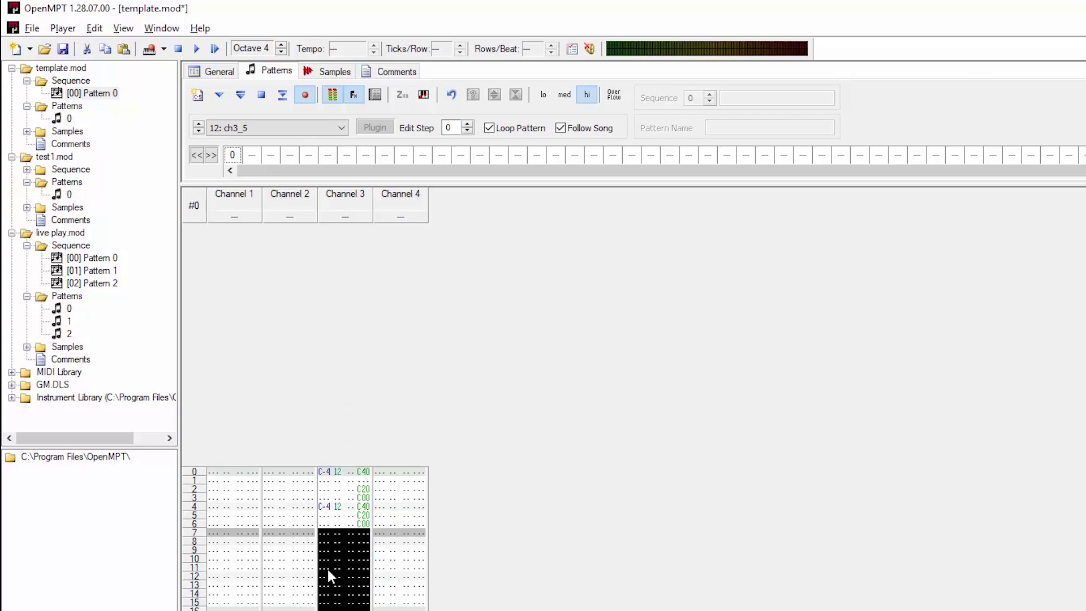
pyautogui.hotkey('ctrl', 'z')
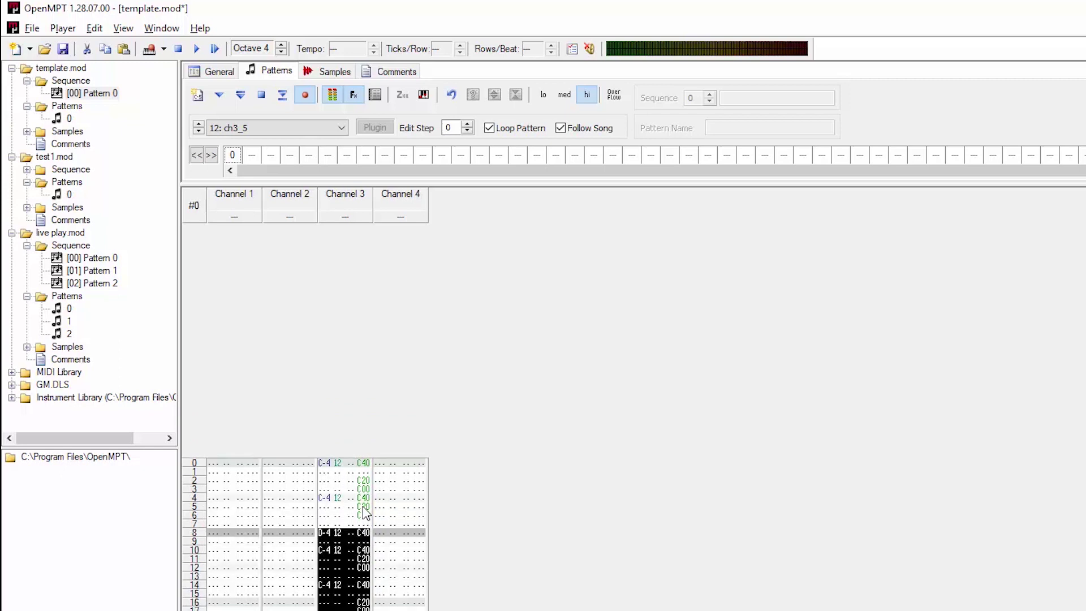
# - Move the C20 and C00 effects on rows 5–6 of channel 3 down to rows 6–7
pyautogui.click(365, 506)
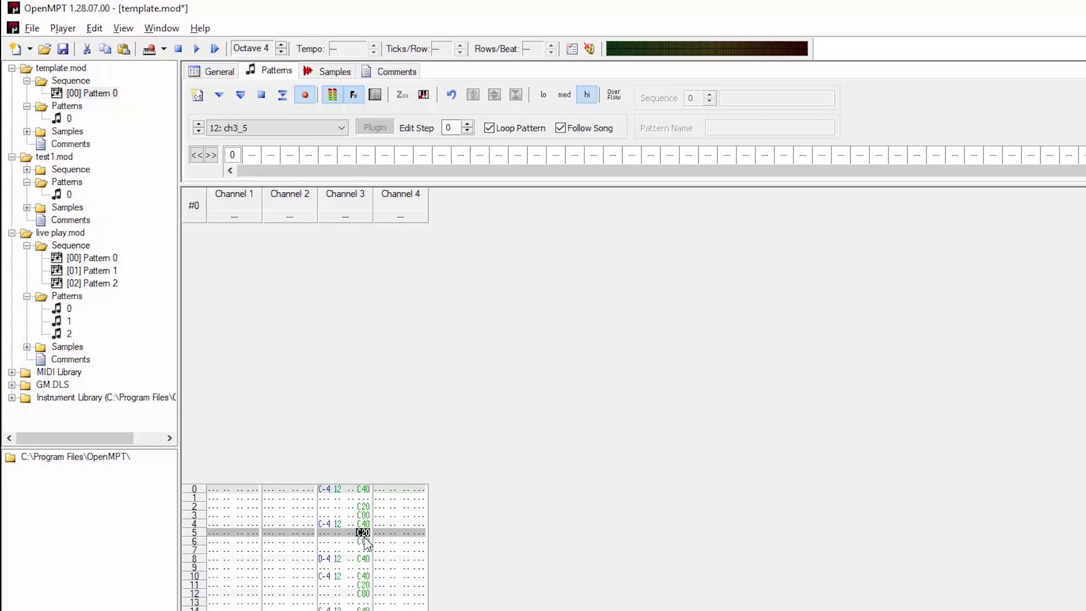
pyautogui.press('Delete')
pyautogui.write('C20 C00')
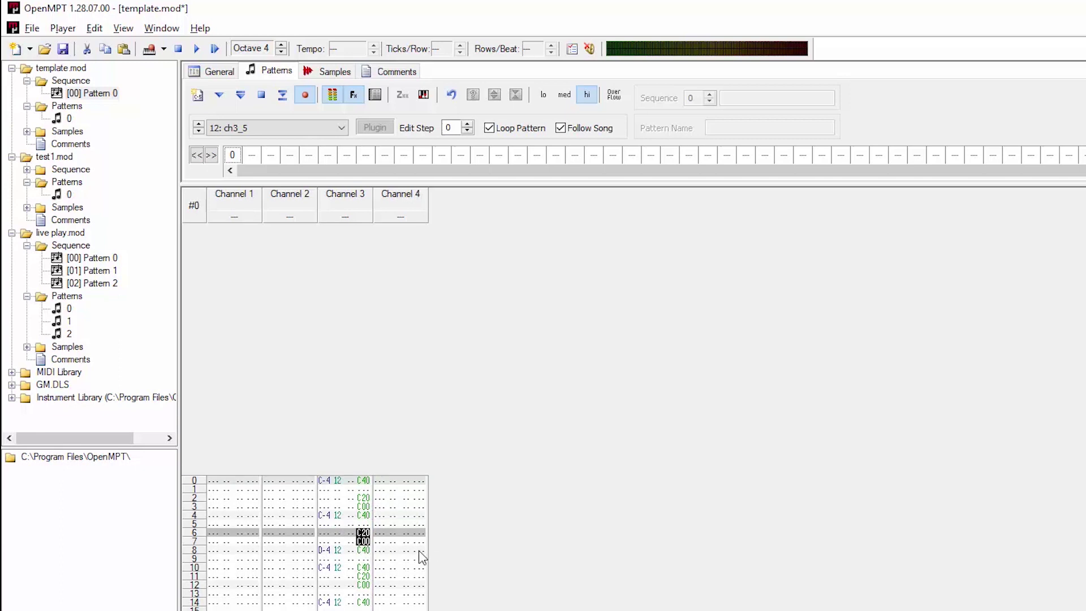
# - Play pattern 0 from its start twice to listen to the adjusted note timing, and stop playback
pyautogui.click(246, 95)
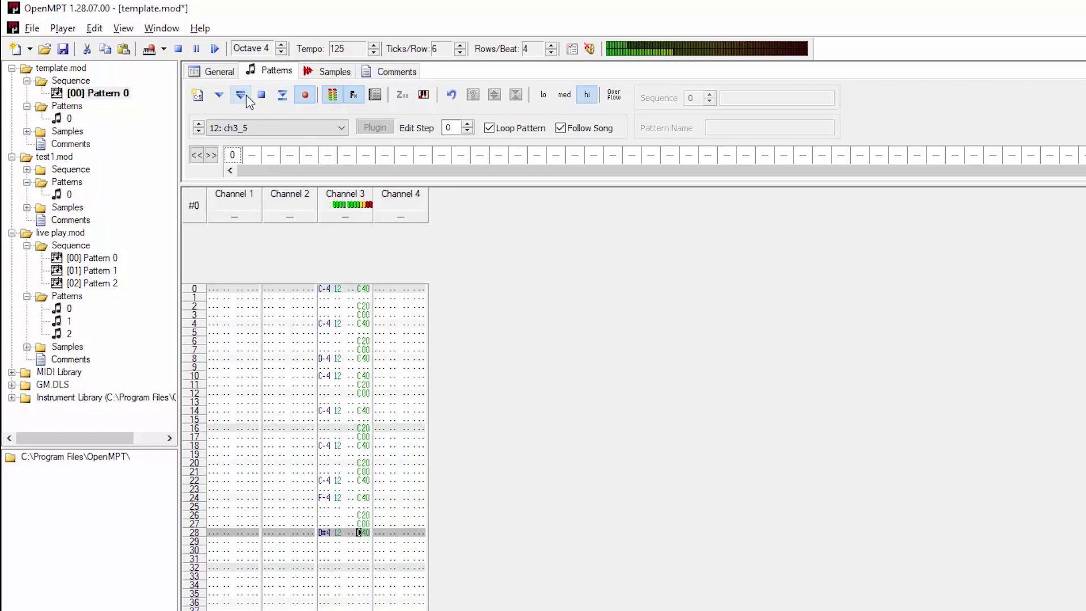
pyautogui.press('F8')
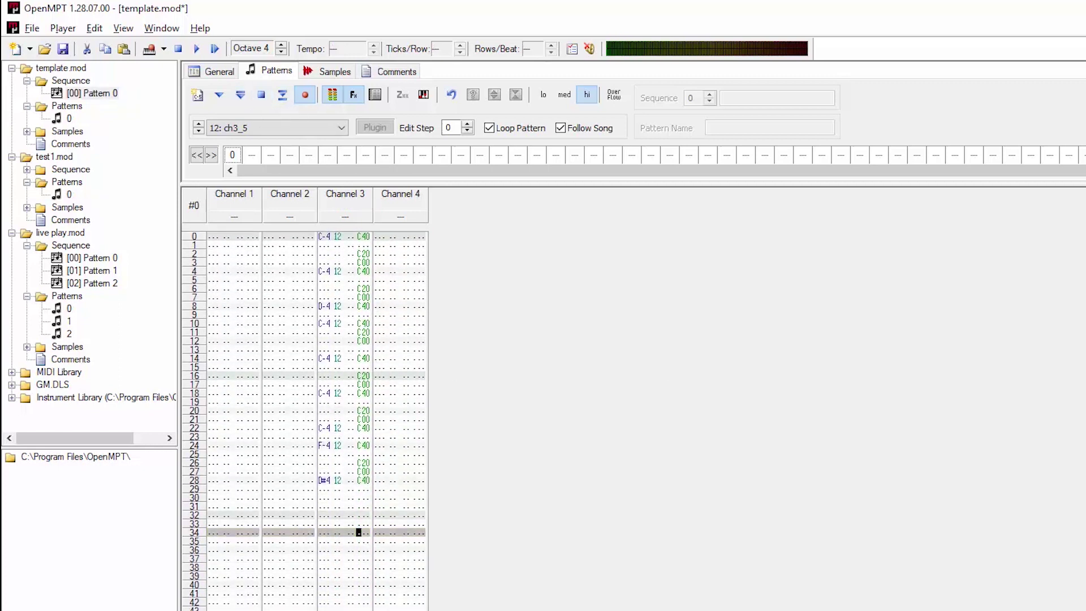
pyautogui.press('Home')
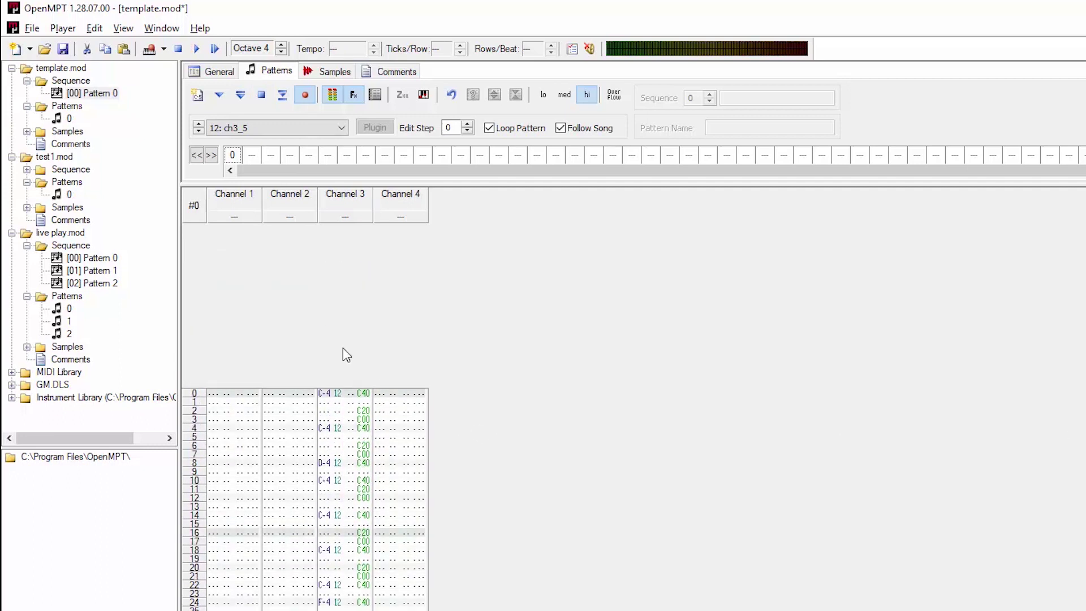
pyautogui.click(246, 102)
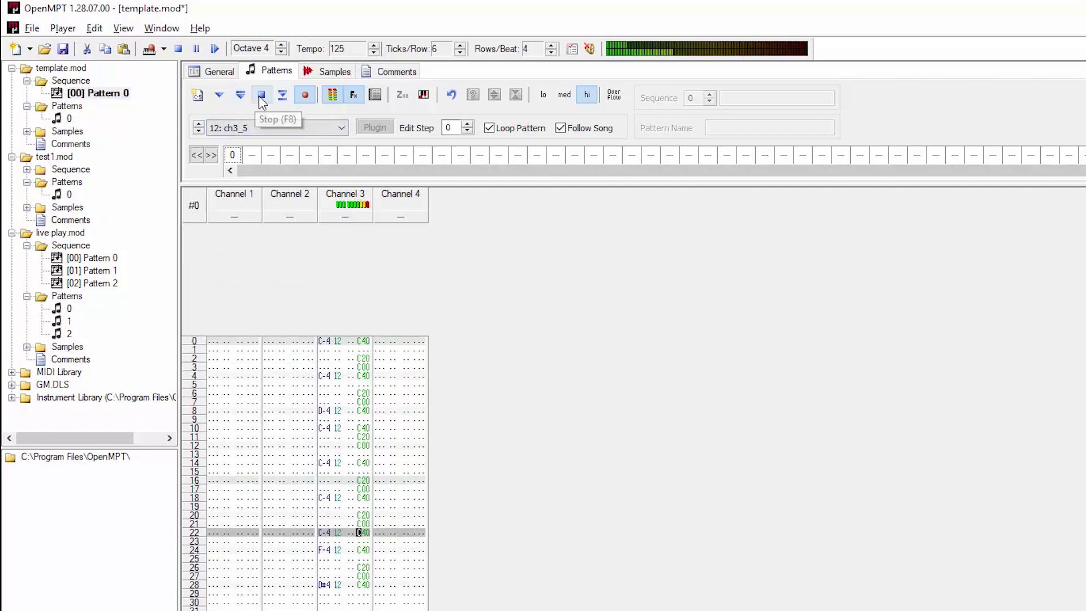
pyautogui.click(262, 96)
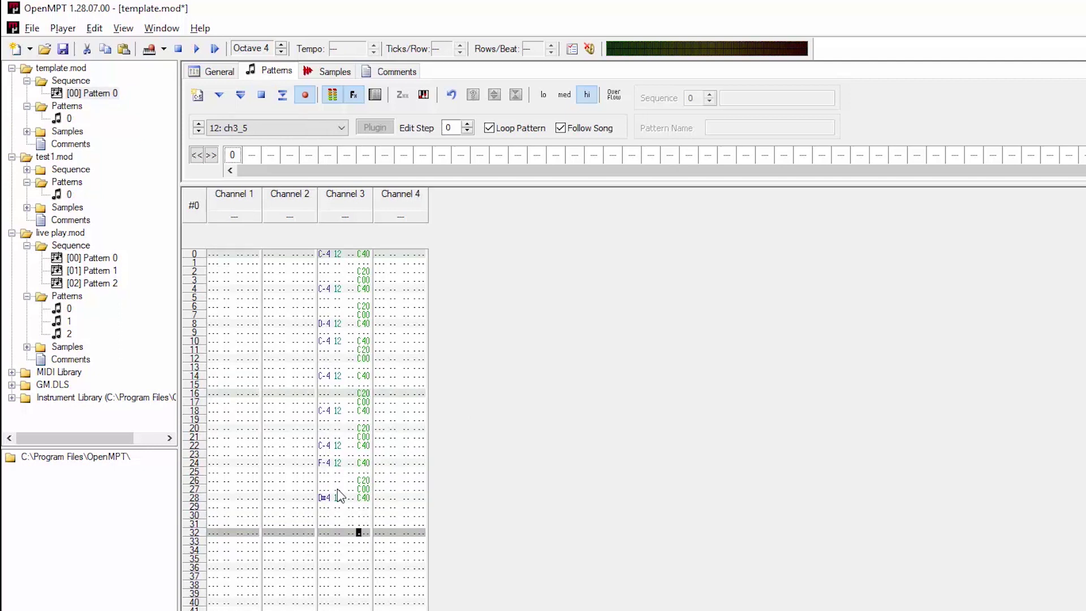
# - Copy the channel 3 phrase from row 0 onward, paste it starting at row 32, and play the pattern to check it
pyautogui.moveTo(323, 255); pyautogui.dragTo(328, 547)
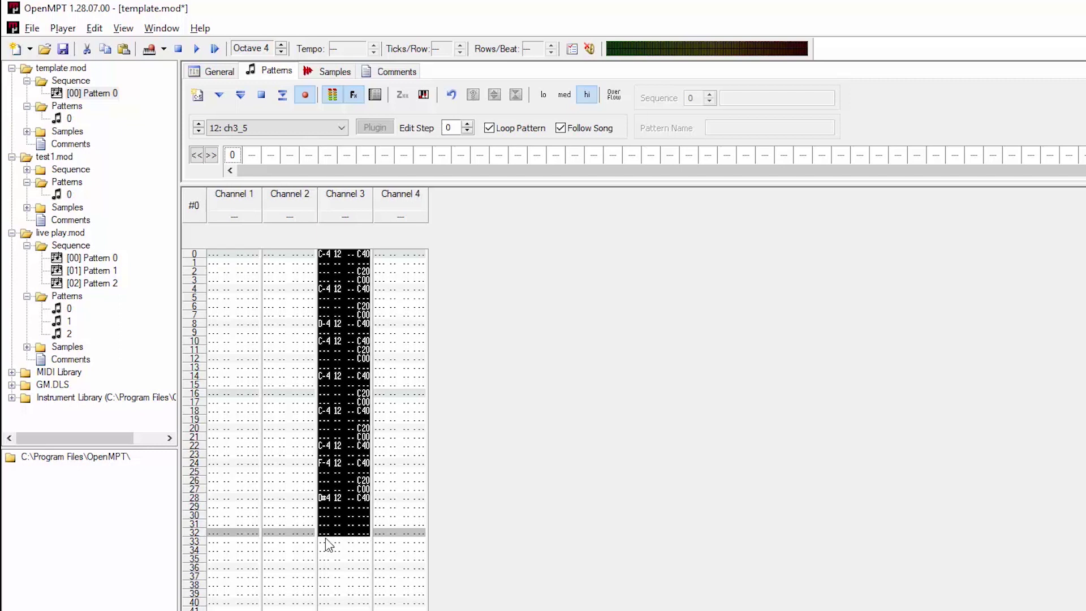
pyautogui.click(324, 533)
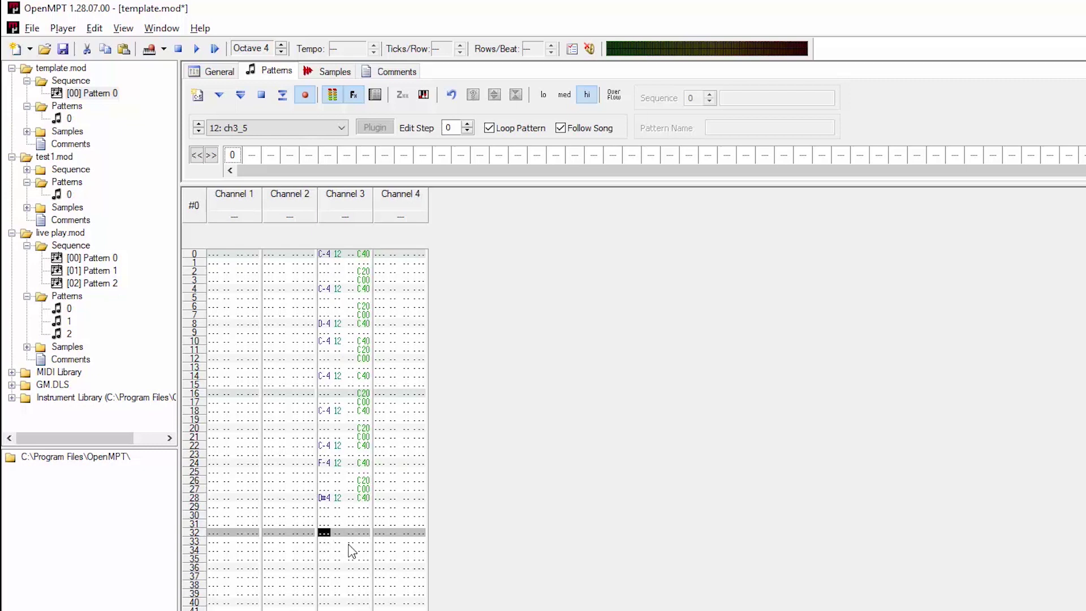
pyautogui.hotkey('ctrl', 'v')
pyautogui.click(241, 95)
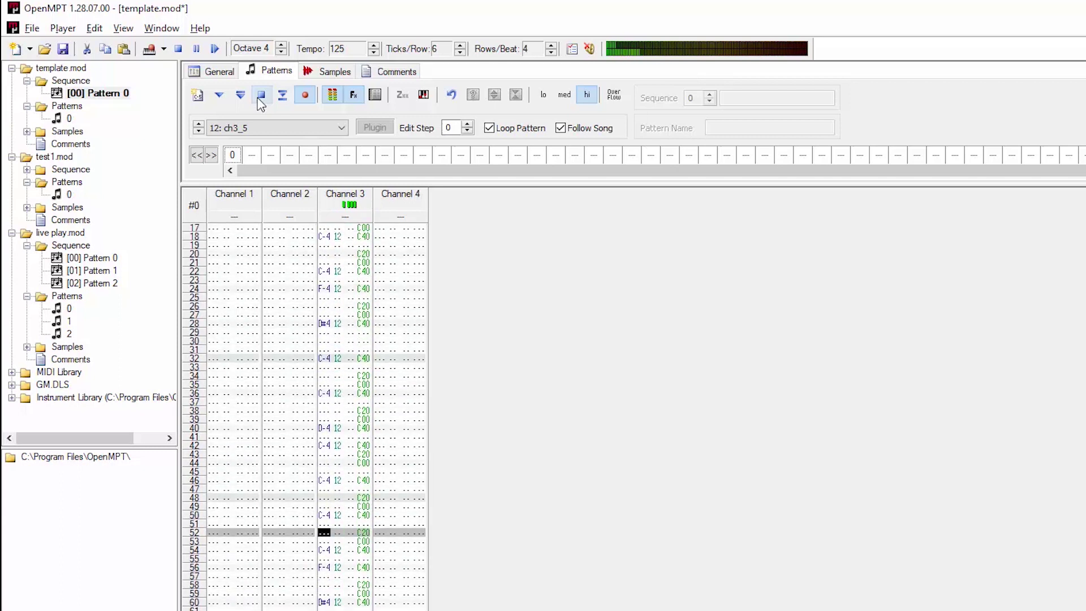
pyautogui.click(261, 95)
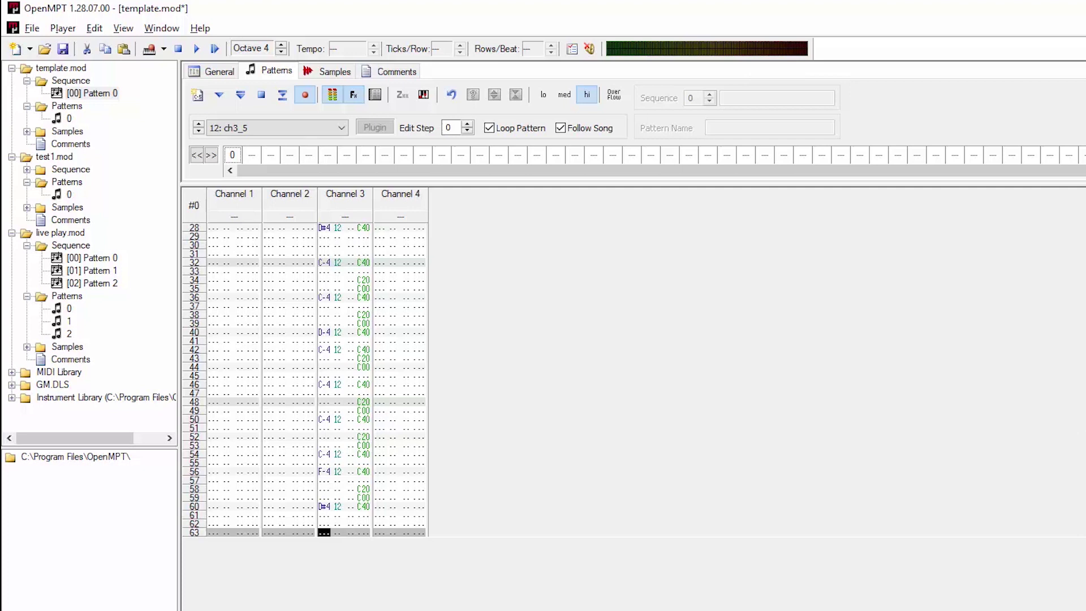
# - Save the changes to template.mod
pyautogui.click(32, 26)
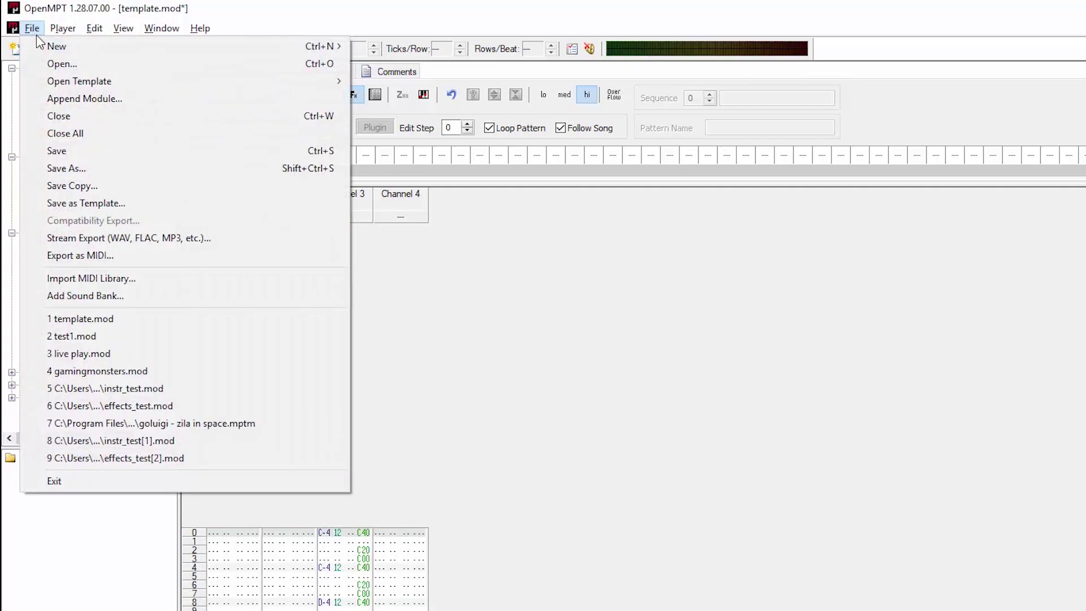
pyautogui.moveTo(162, 27)
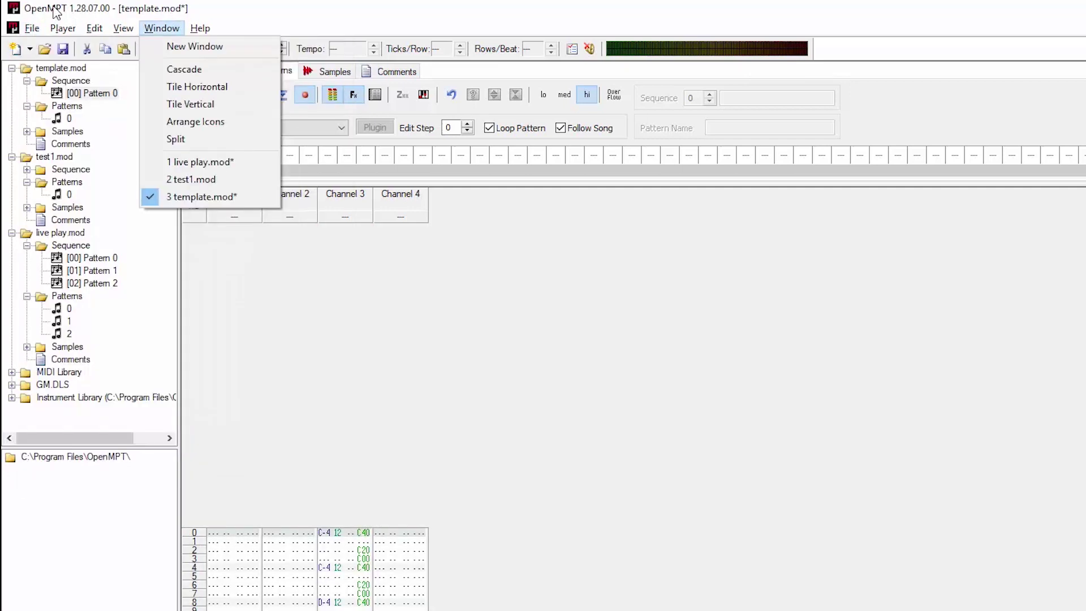
pyautogui.moveTo(32, 28)
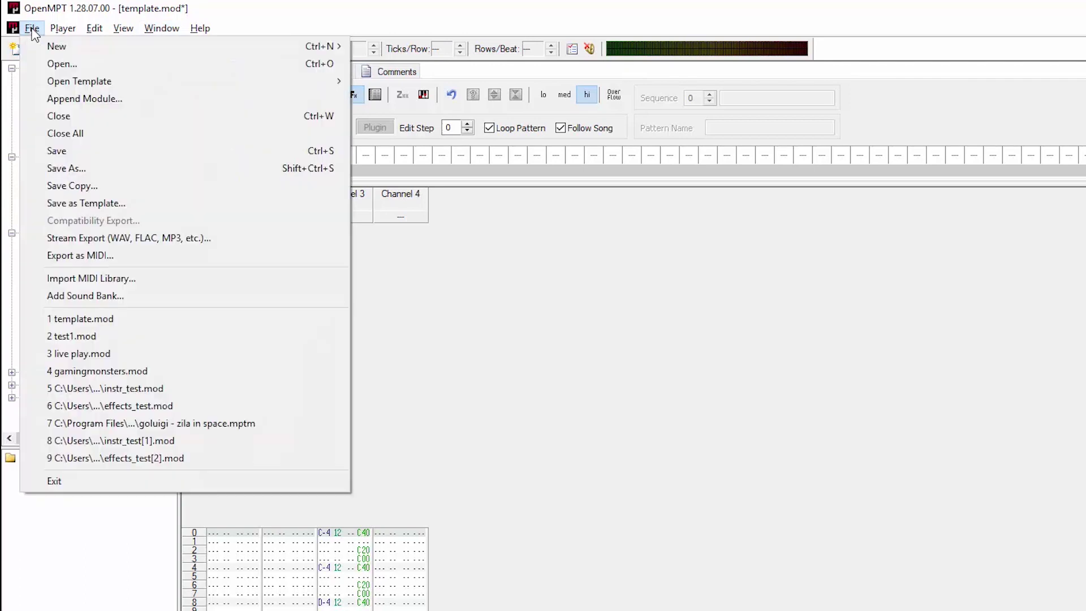
pyautogui.click(84, 153)
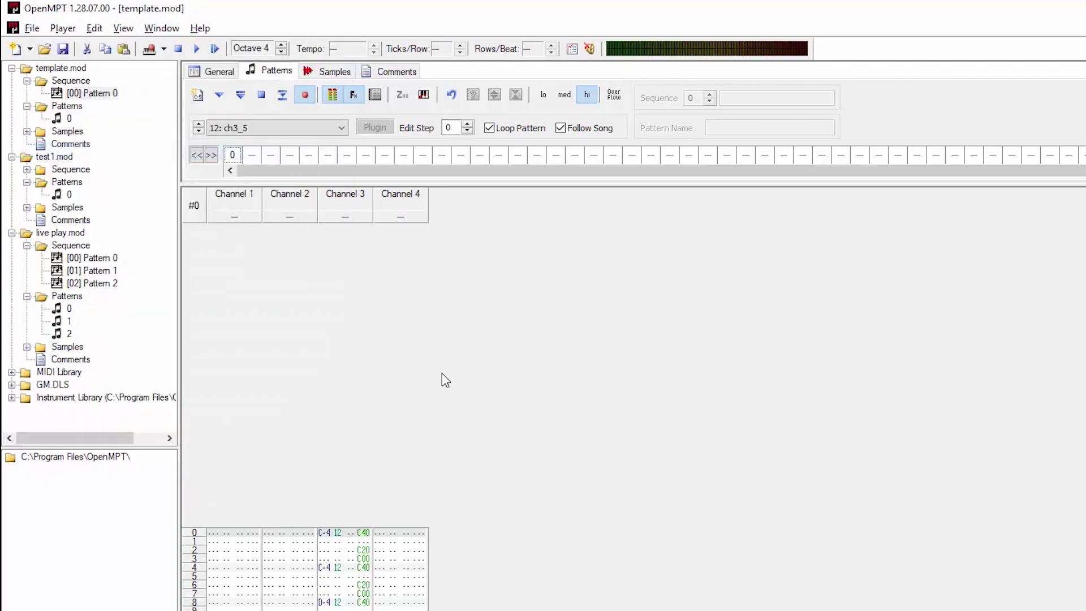
# - Choose sample 24: ch4_9 and enter a C-5 note on row 0 of channel 4
pyautogui.scroll(-10, 305, 419)
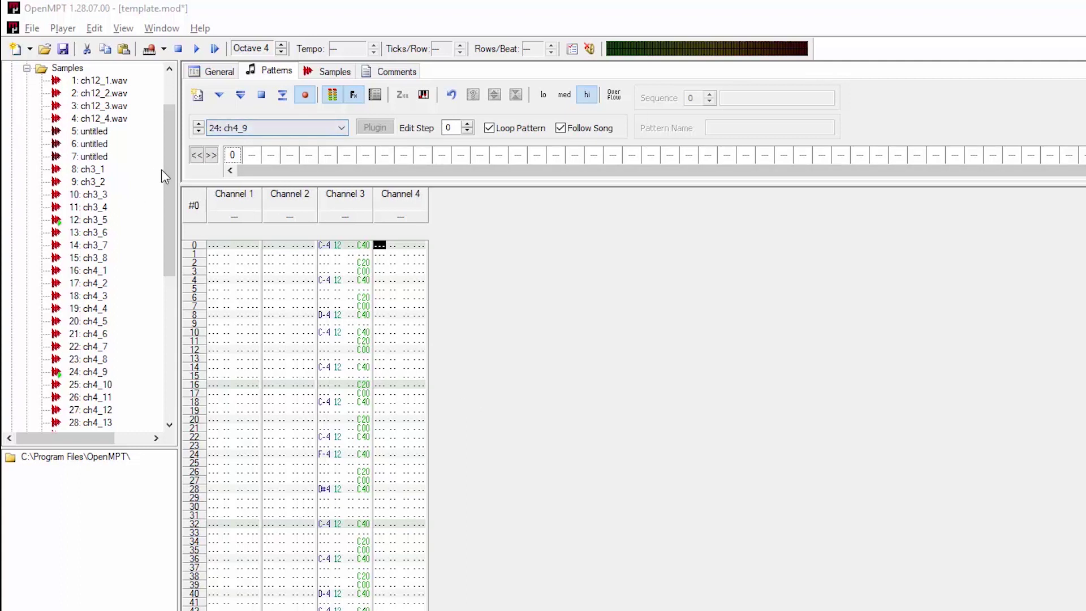
pyautogui.moveTo(164, 176); pyautogui.dragTo(172, 240)
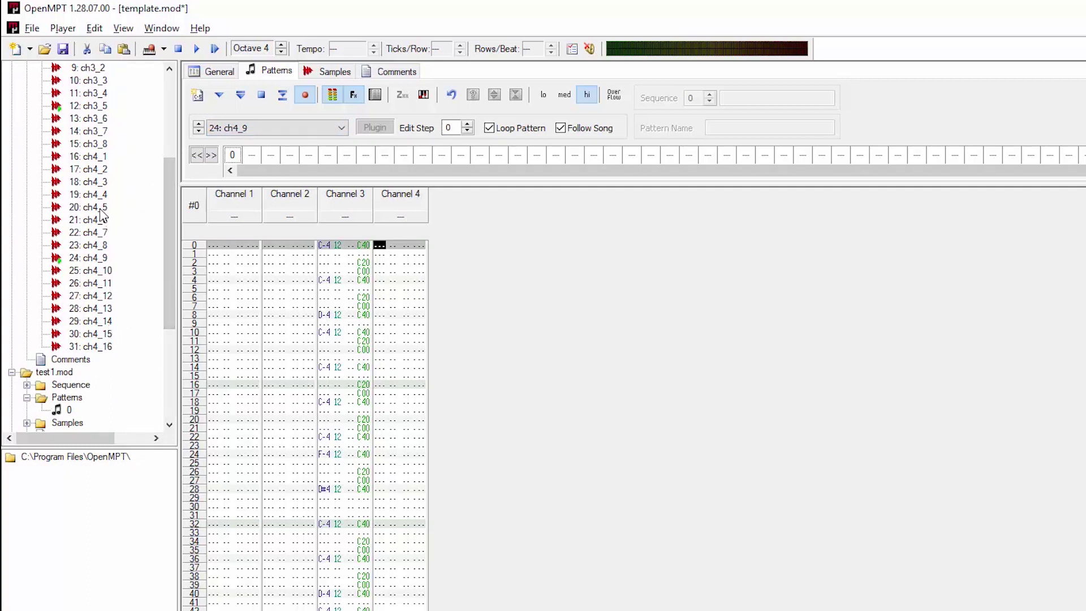
pyautogui.click(391, 247)
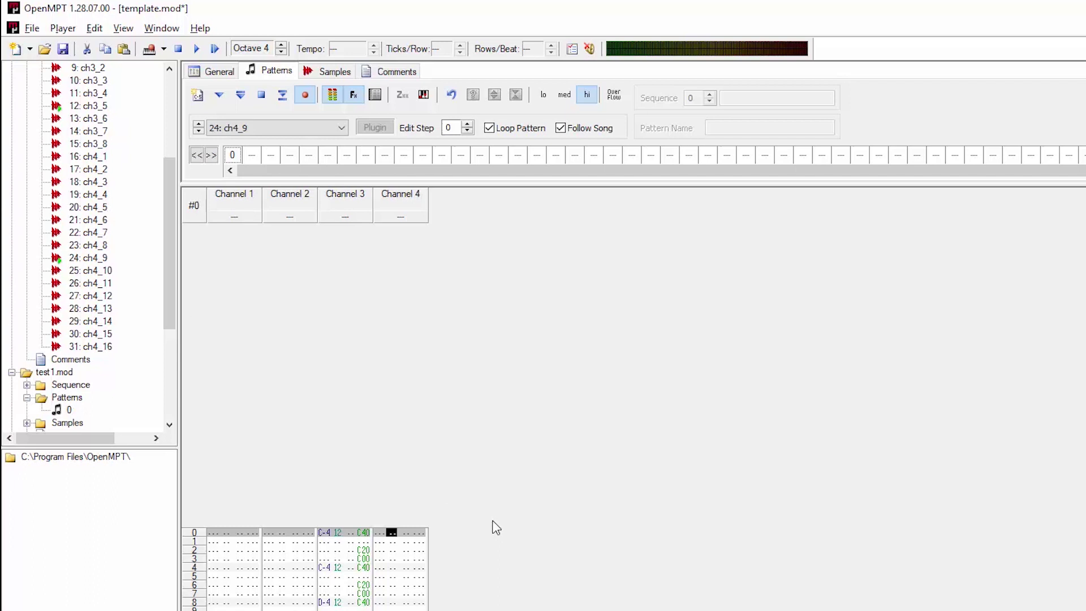
pyautogui.click(377, 533)
pyautogui.press('q')
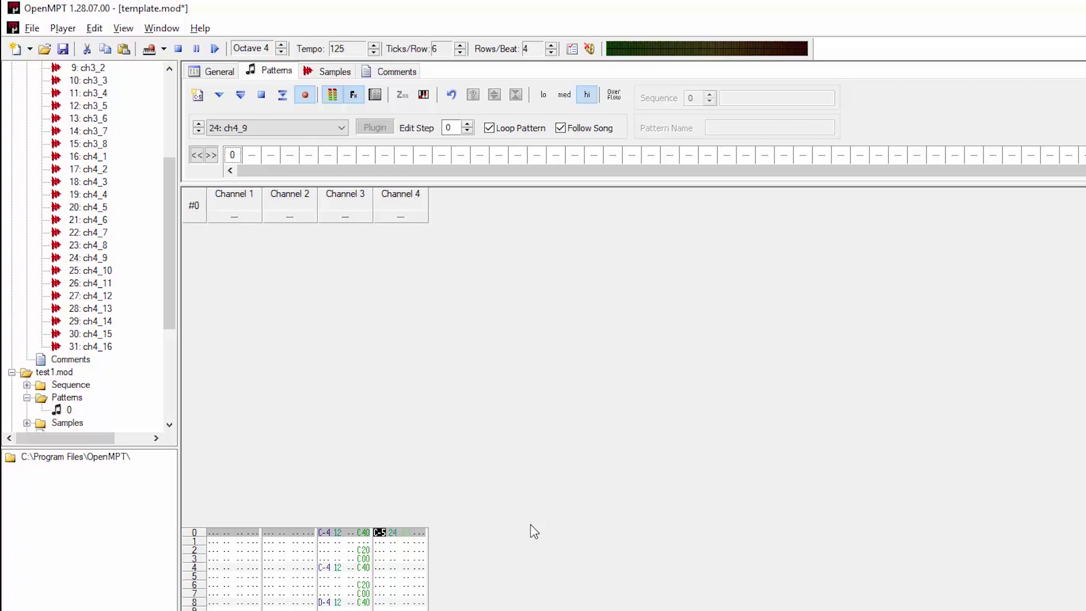
# - Enter C-5 notes with sample 24 on rows 4, 8, 12 and 16 of channel 4
pyautogui.press('Down')
pyautogui.press('Down')
pyautogui.press('Down')
pyautogui.press('Down')
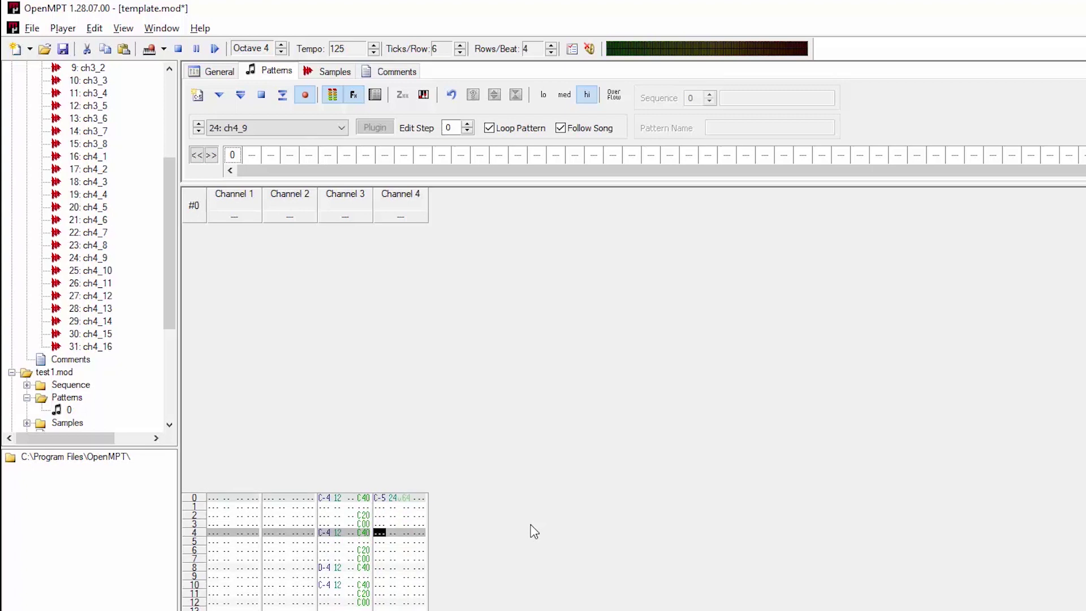
pyautogui.press('q')
pyautogui.press('Down')
pyautogui.press('Down')
pyautogui.press('Down')
pyautogui.press('Down')
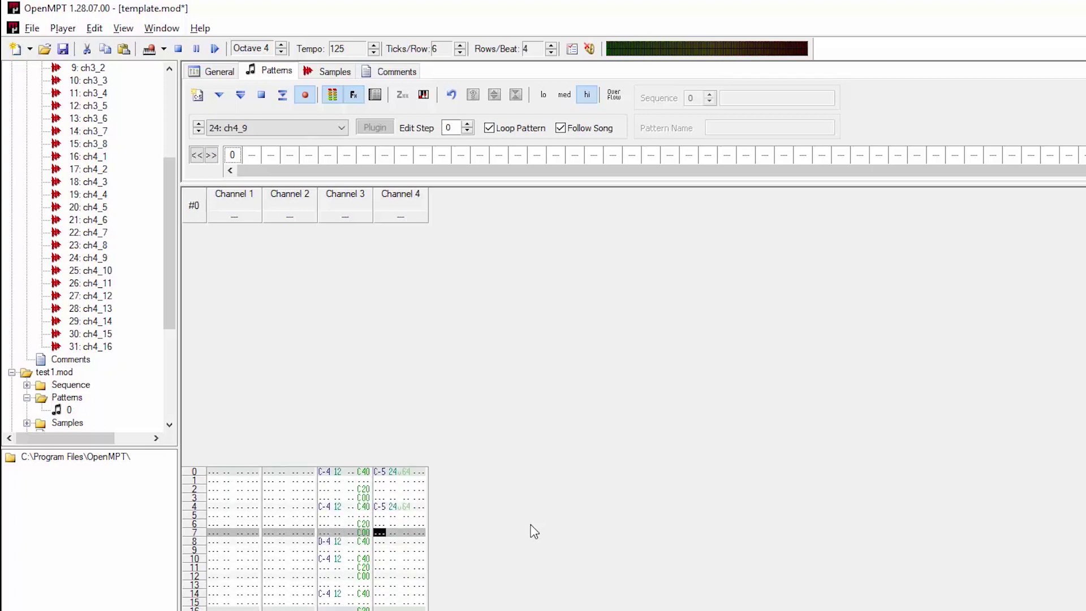
pyautogui.press('q')
pyautogui.press('Down')
pyautogui.press('Down')
pyautogui.press('Down')
pyautogui.press('Down')
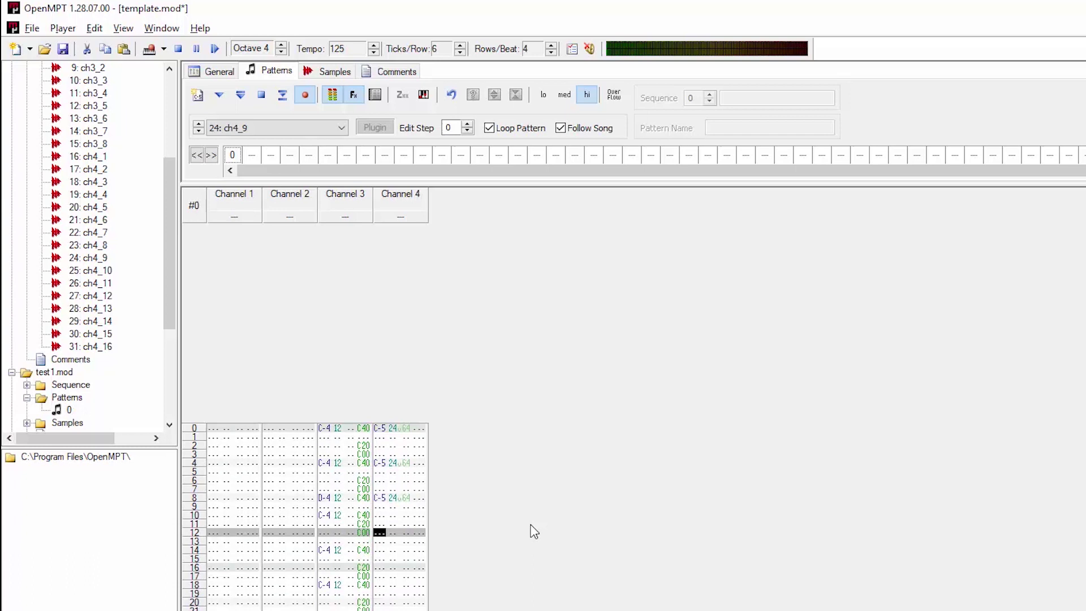
pyautogui.press('Down')
pyautogui.press('Down')
pyautogui.press('Down')
pyautogui.press('Down')
pyautogui.press('q')
# - Enter C-5 notes with sample 24 on rows 20, 24 and 28 of channel 4
pyautogui.press('Down')
pyautogui.press('Down')
pyautogui.press('Down')
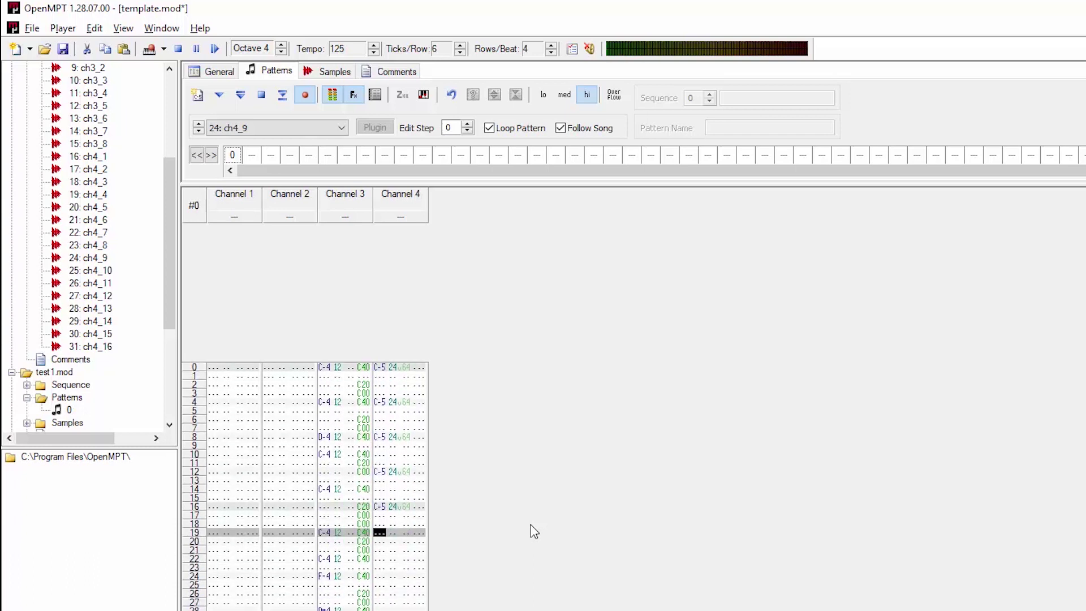
pyautogui.press('Down')
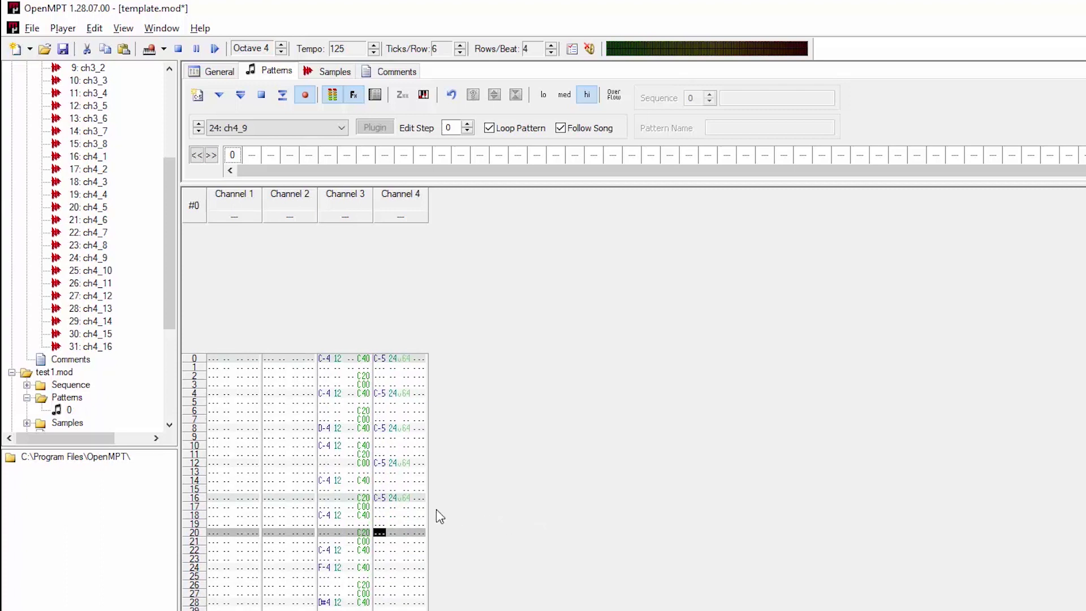
pyautogui.press('Down')
pyautogui.press('Down')
pyautogui.press('Down')
pyautogui.press('Down')
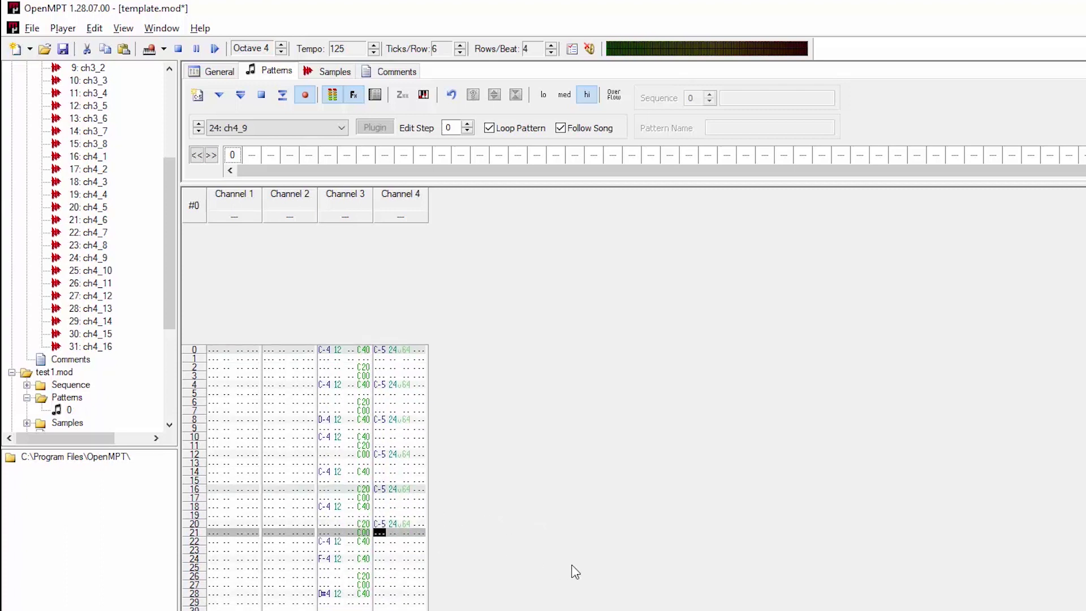
pyautogui.press('q')
pyautogui.press('Down')
pyautogui.press('Down')
pyautogui.press('Down')
pyautogui.press('Down')
pyautogui.press('q')
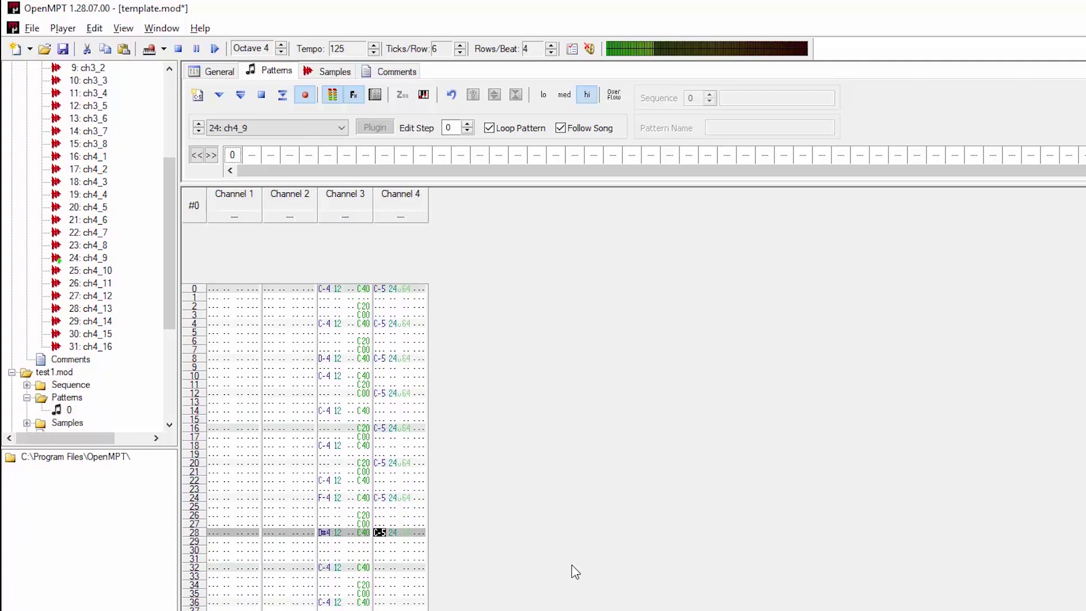
# - Enter C-5 notes with sample 24 on rows 32, 36 and 40 of channel 4
pyautogui.press('Down')
pyautogui.press('Down')
pyautogui.press('Down')
pyautogui.press('Down')
pyautogui.press('q')
pyautogui.press('Down')
pyautogui.press('Down')
pyautogui.press('Down')
pyautogui.press('Down')
pyautogui.press('Down')
pyautogui.press('Up')
pyautogui.press('q')
pyautogui.press('Down')
pyautogui.press('Down')
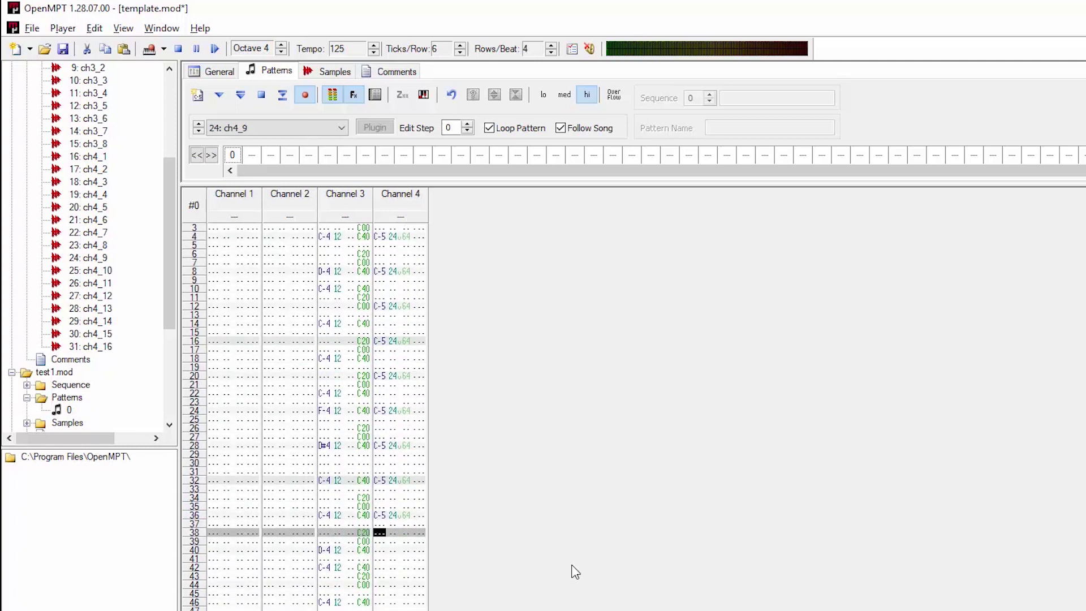
pyautogui.press('Down')
pyautogui.press('Down')
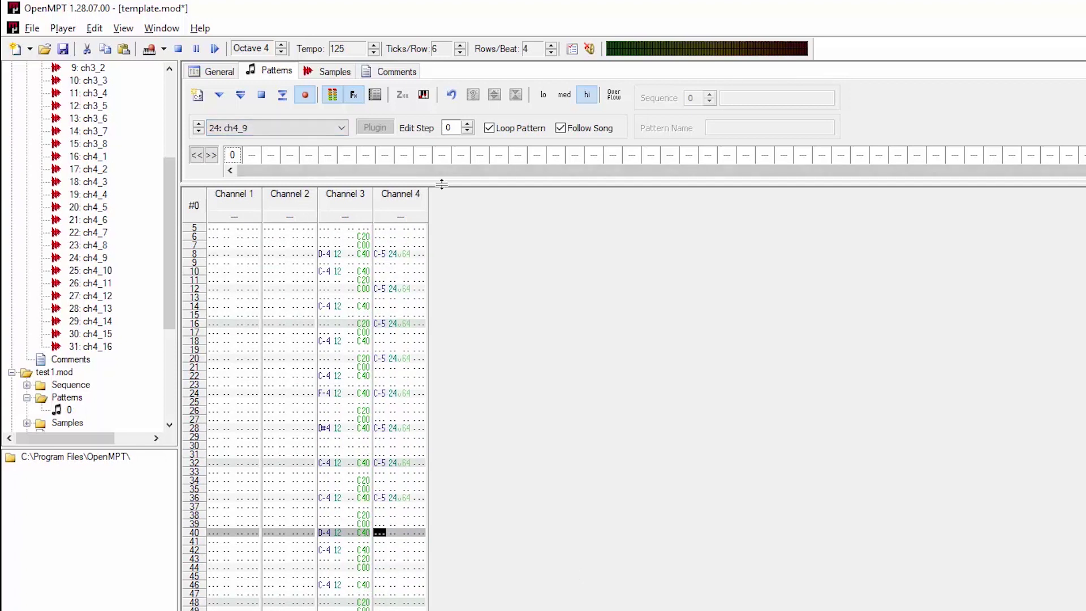
pyautogui.press('q')
# - Enter C-5 notes with sample 24 on rows 44, 48 and 52 of channel 4
pyautogui.press('Down')
pyautogui.press('Down')
pyautogui.press('Down')
pyautogui.press('Down')
pyautogui.press('Down')
pyautogui.press('Down')
pyautogui.press('Down')
pyautogui.press('Down')
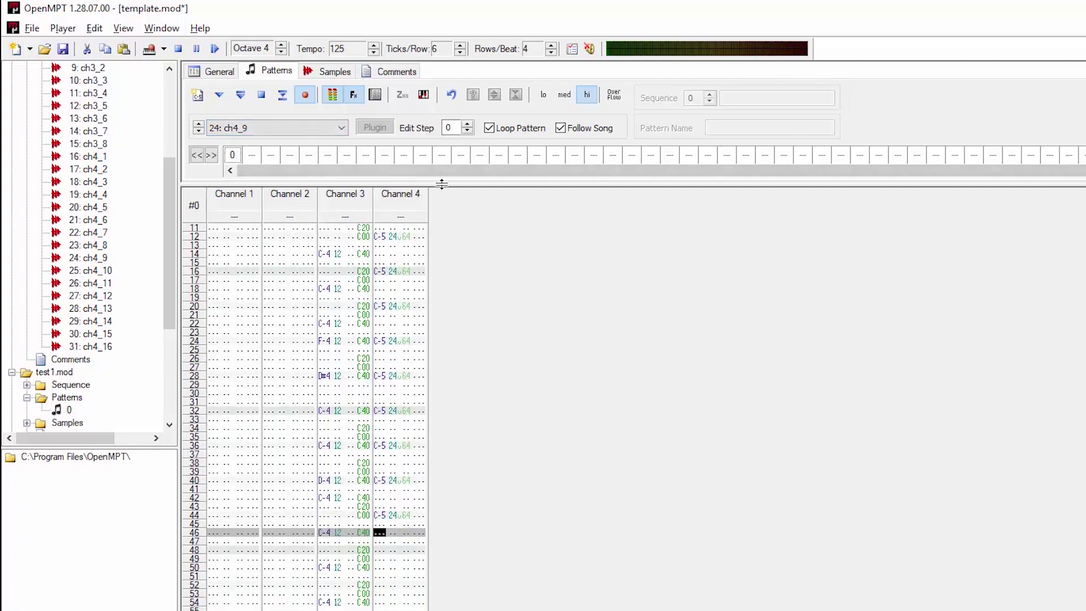
pyautogui.press('Down')
pyautogui.press('Down')
pyautogui.press('Down')
pyautogui.press('Down')
pyautogui.press('q')
# - Enter C-5 notes with sample 24 on rows 56 and 60 of channel 4, completing the four-row beat
pyautogui.press('Down')
pyautogui.press('Down')
pyautogui.press('Down')
pyautogui.press('Down')
pyautogui.press('Down')
pyautogui.press('q')
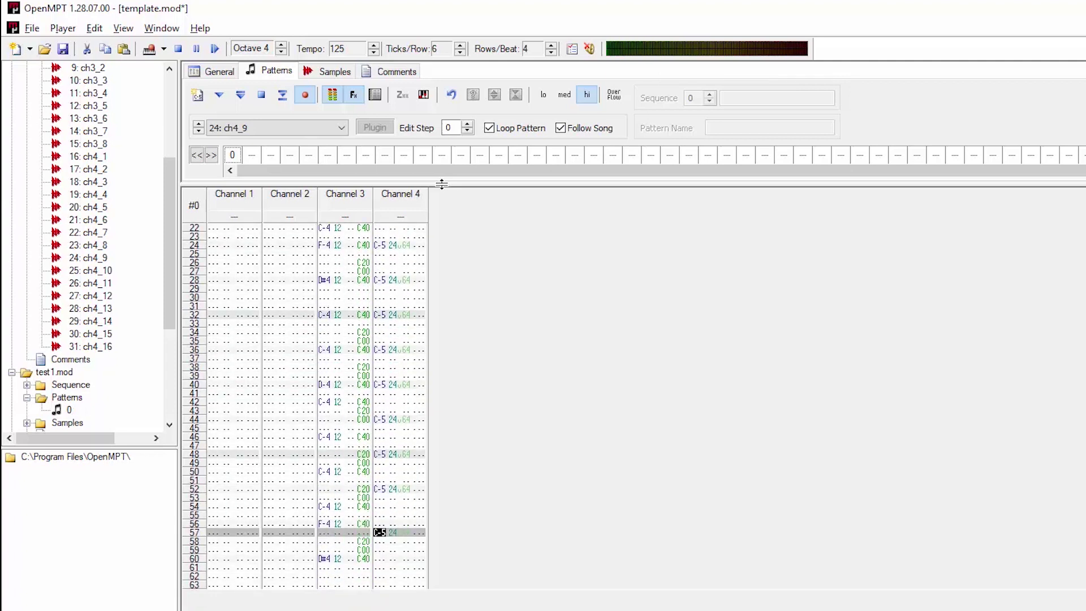
pyautogui.press('Right')
pyautogui.press('Left')
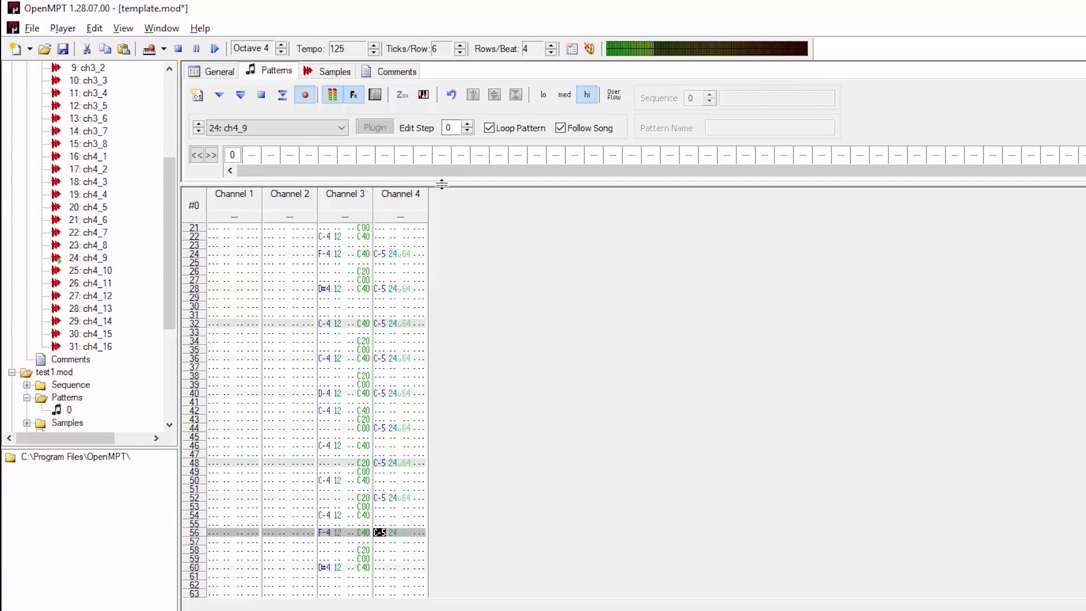
pyautogui.press('Down')
pyautogui.press('Down')
pyautogui.press('Down')
pyautogui.press('q')
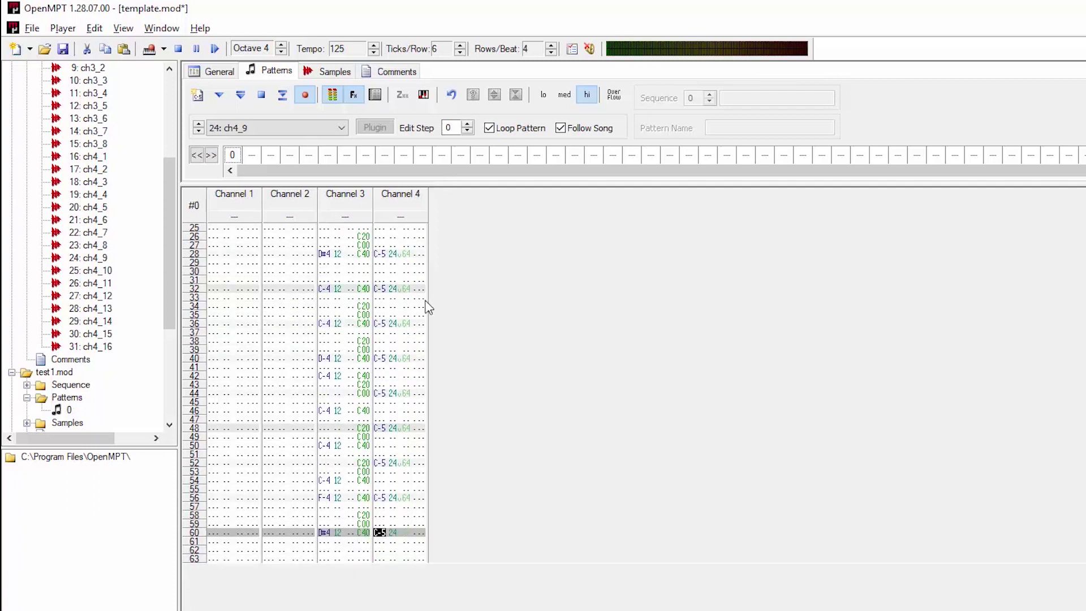
# - Enter the volume effects C40, C20 and C00 on rows 0, 1 and 2 of channel 4
pyautogui.hotkey('ctrl', 'Home')
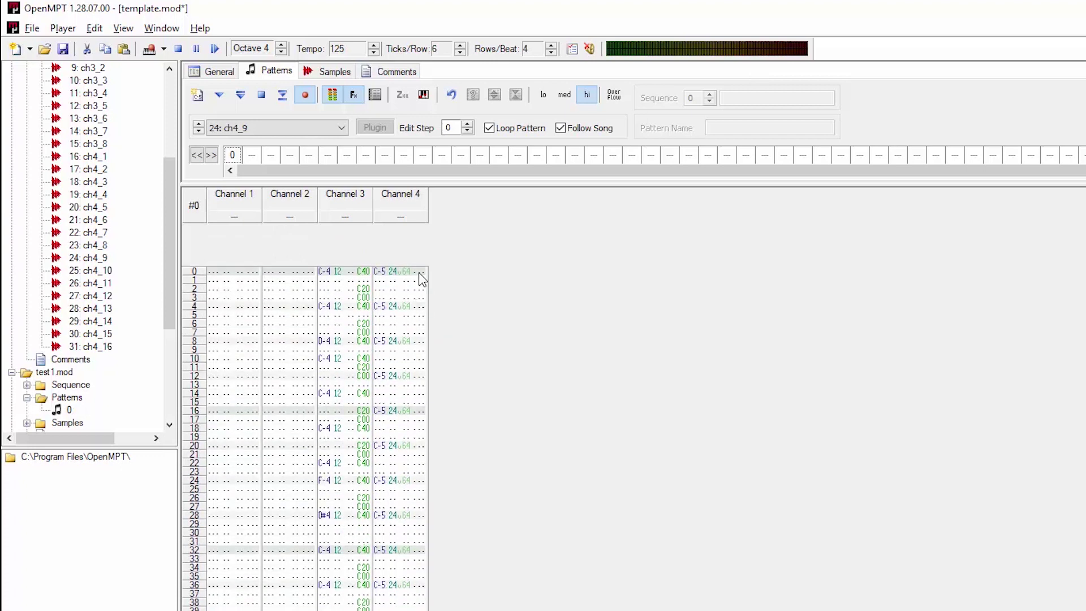
pyautogui.click(421, 297)
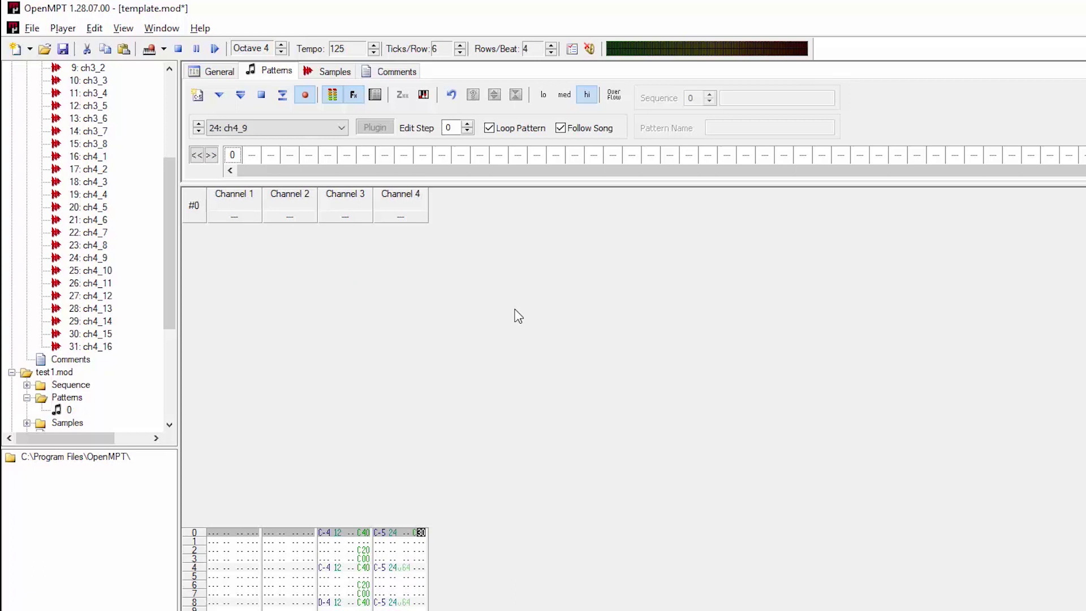
pyautogui.press('Down')
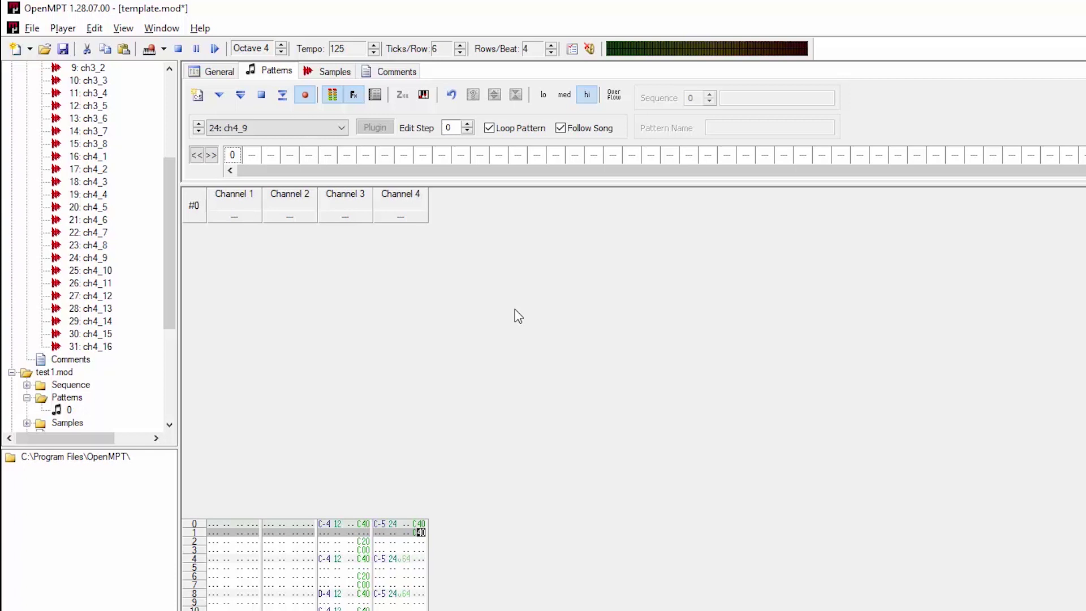
pyautogui.press('Down')
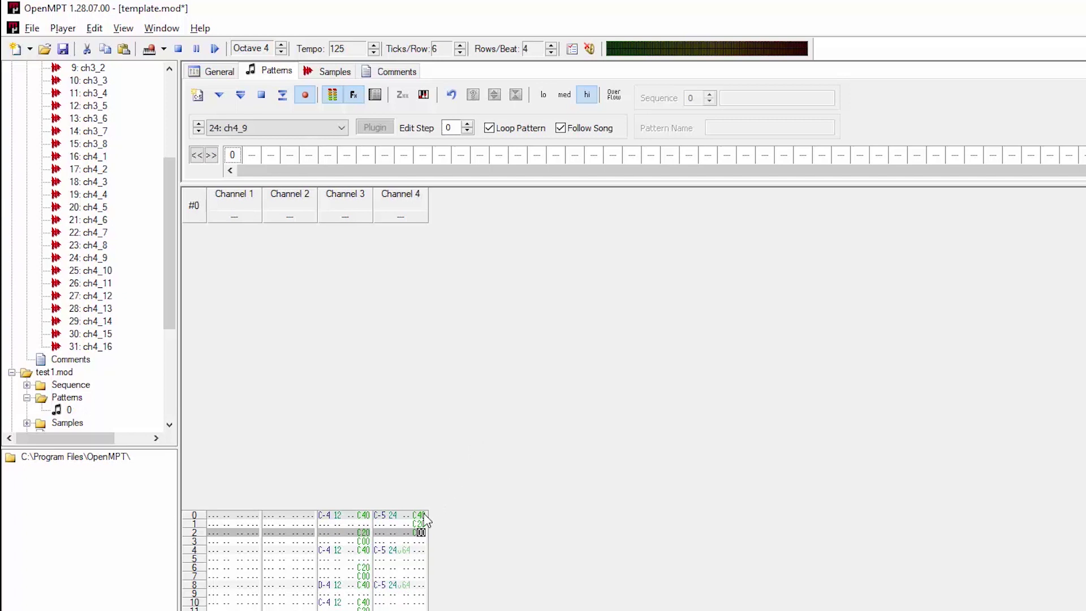
# - Copy the C40, C20 and C00 effects from rows 0–2 of channel 4 and paste them at rows 4, 8, 12, 16 and 20
pyautogui.moveTo(419, 516); pyautogui.dragTo(435, 539)
pyautogui.hotkey('ctrl', 'c')
pyautogui.click(416, 551)
pyautogui.hotkey('ctrl', 'v')
pyautogui.click(419, 567)
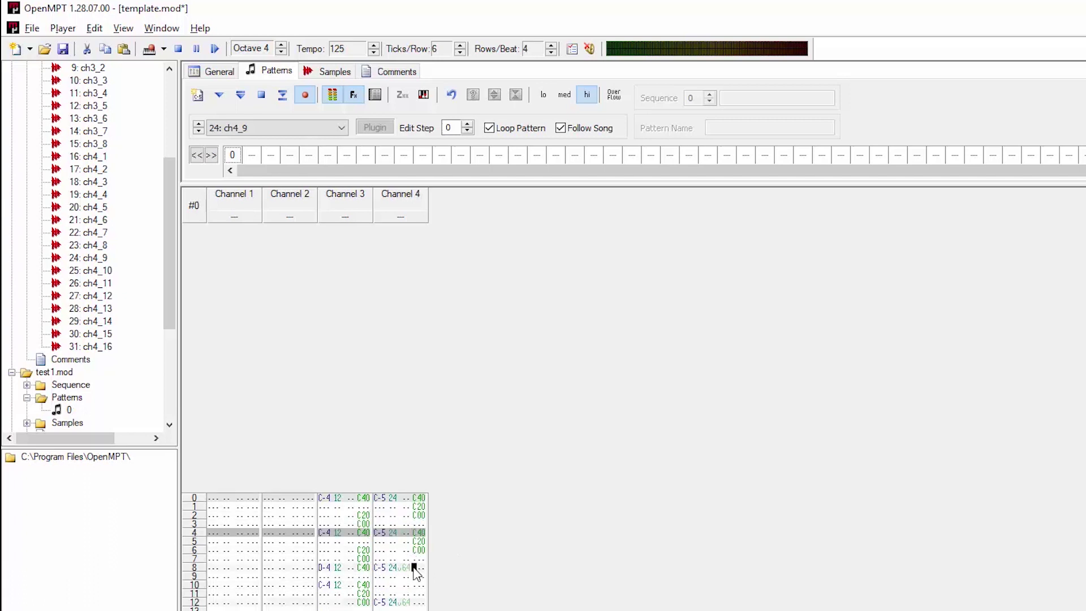
pyautogui.hotkey('ctrl', 'v')
pyautogui.click(418, 567)
pyautogui.hotkey('ctrl', 'v')
pyautogui.click(418, 567)
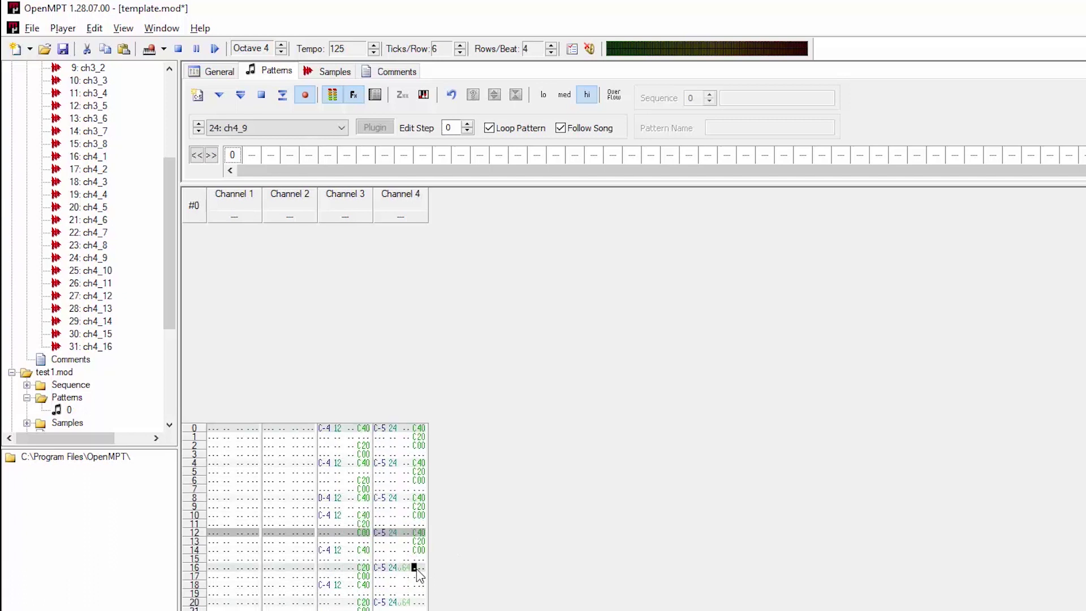
pyautogui.hotkey('ctrl', 'v')
pyautogui.click(417, 568)
pyautogui.hotkey('ctrl', 'v')
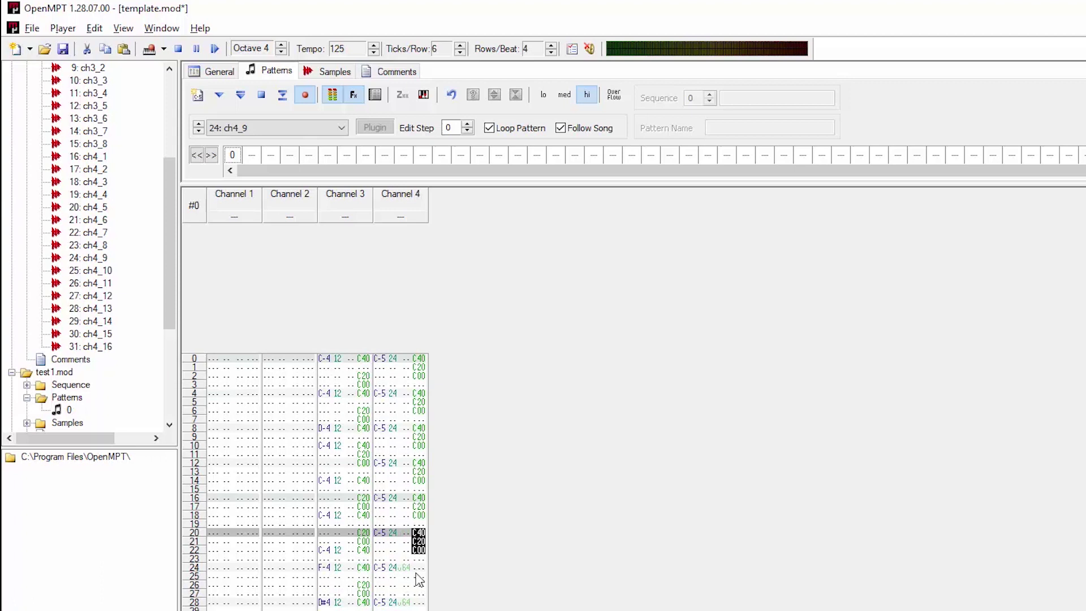
# - Paste the C40, C20 and C00 volume effects into channel 4 at rows 24, 28, 32, 36 and 40
pyautogui.click(416, 574)
pyautogui.click(414, 530)
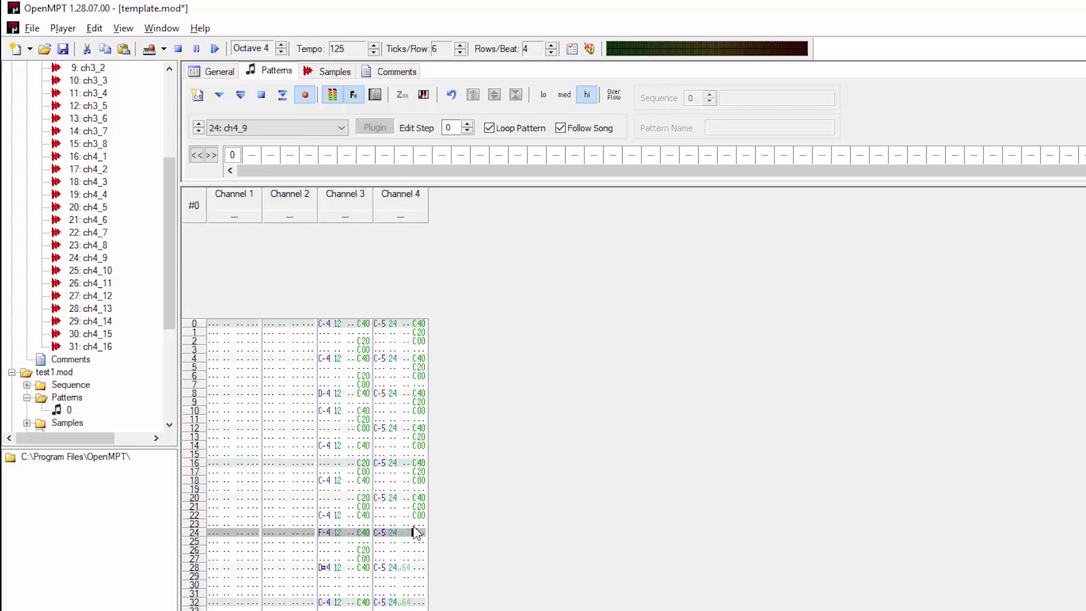
pyautogui.hotkey('ctrl', 'v')
pyautogui.click(421, 568)
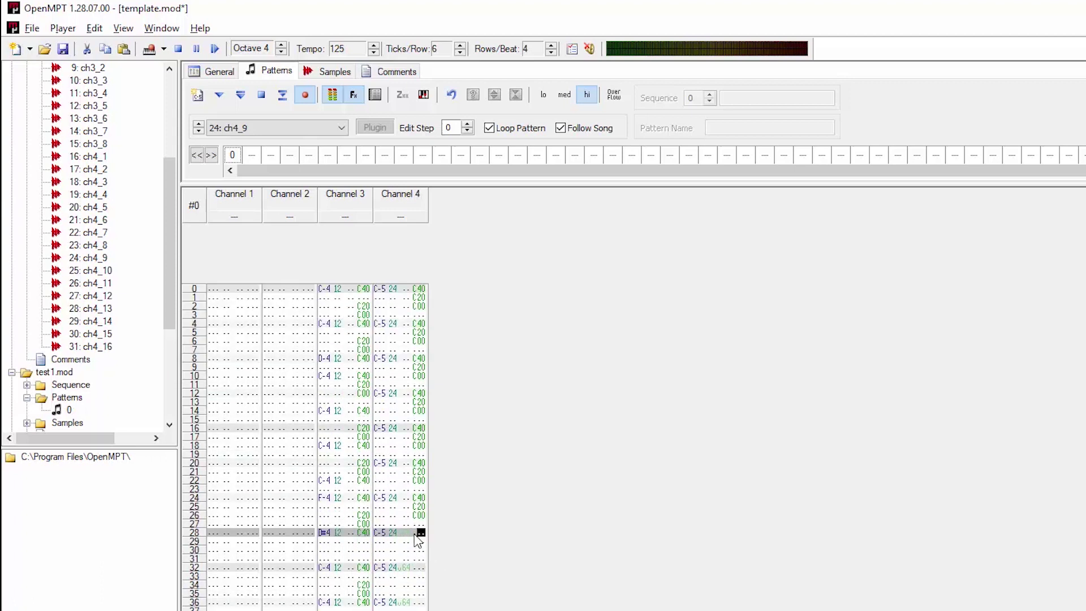
pyautogui.hotkey('ctrl', 'v')
pyautogui.click(415, 568)
pyautogui.hotkey('ctrl', 'v')
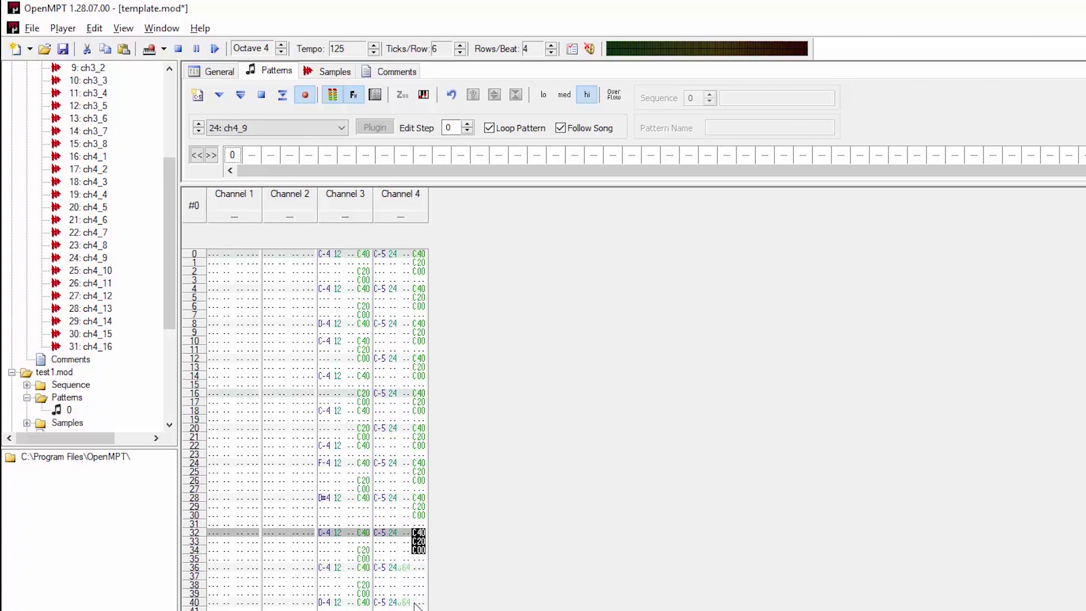
pyautogui.click(415, 567)
pyautogui.hotkey('ctrl', 'v')
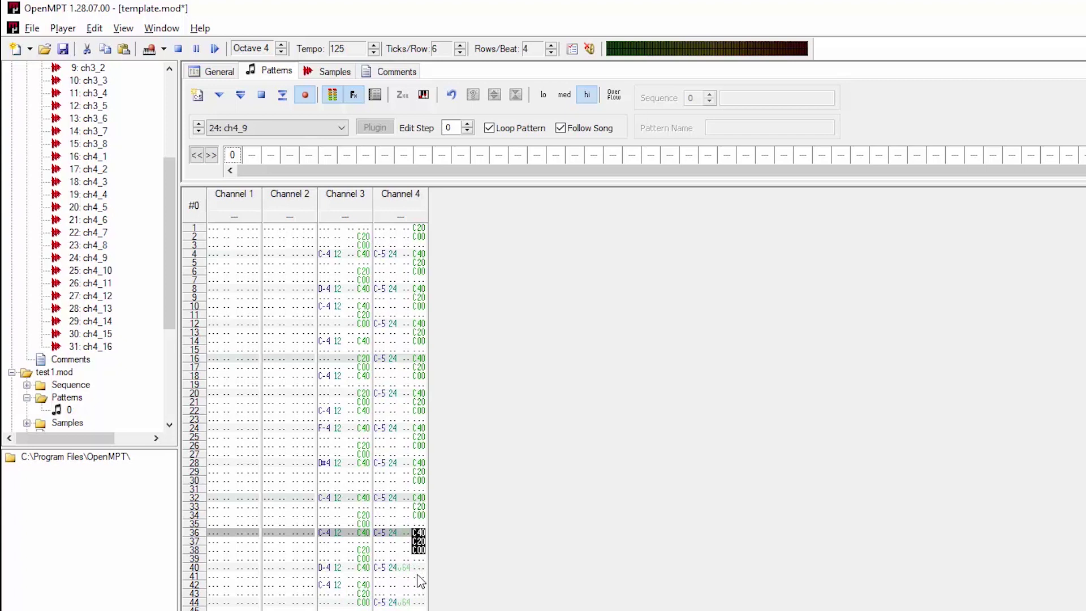
pyautogui.click(416, 569)
pyautogui.hotkey('ctrl', 'v')
# - Paste the C40, C20 and C00 volume effects into channel 4 at rows 44, 48, 52, 56 and 60
pyautogui.click(416, 568)
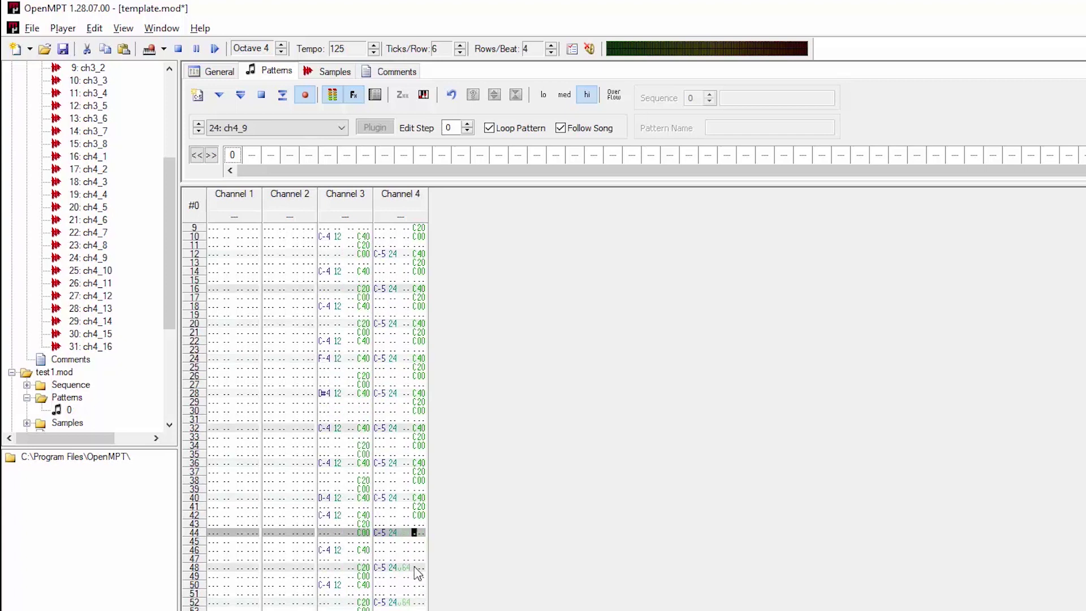
pyautogui.hotkey('ctrl', 'v')
pyautogui.click(416, 568)
pyautogui.hotkey('ctrl', 'v')
pyautogui.click(417, 568)
pyautogui.hotkey('ctrl', 'v')
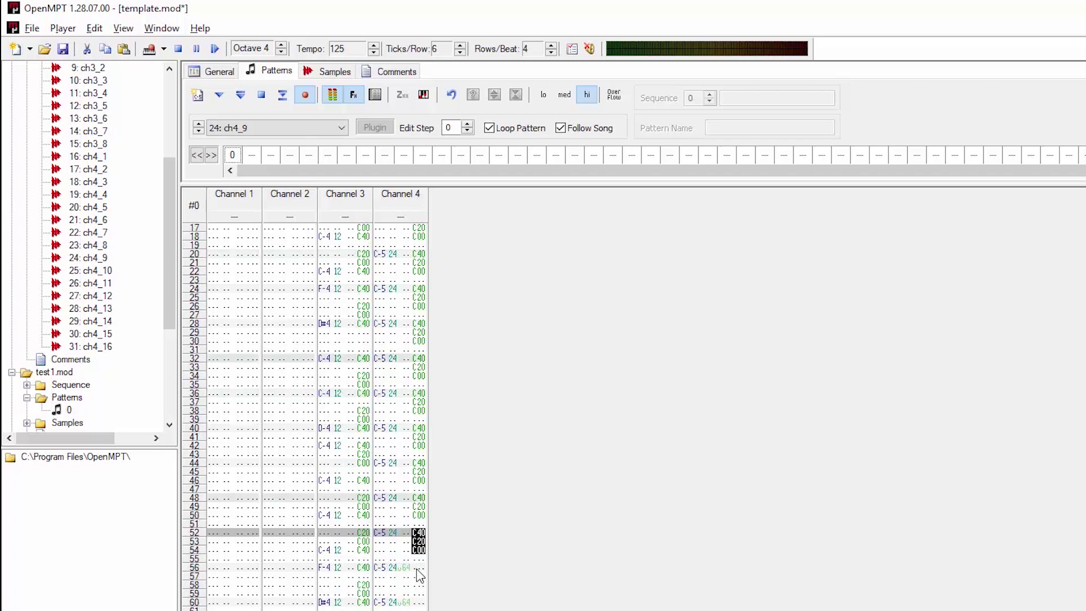
pyautogui.click(417, 568)
pyautogui.hotkey('ctrl', 'v')
pyautogui.click(417, 568)
pyautogui.hotkey('ctrl', 'v')
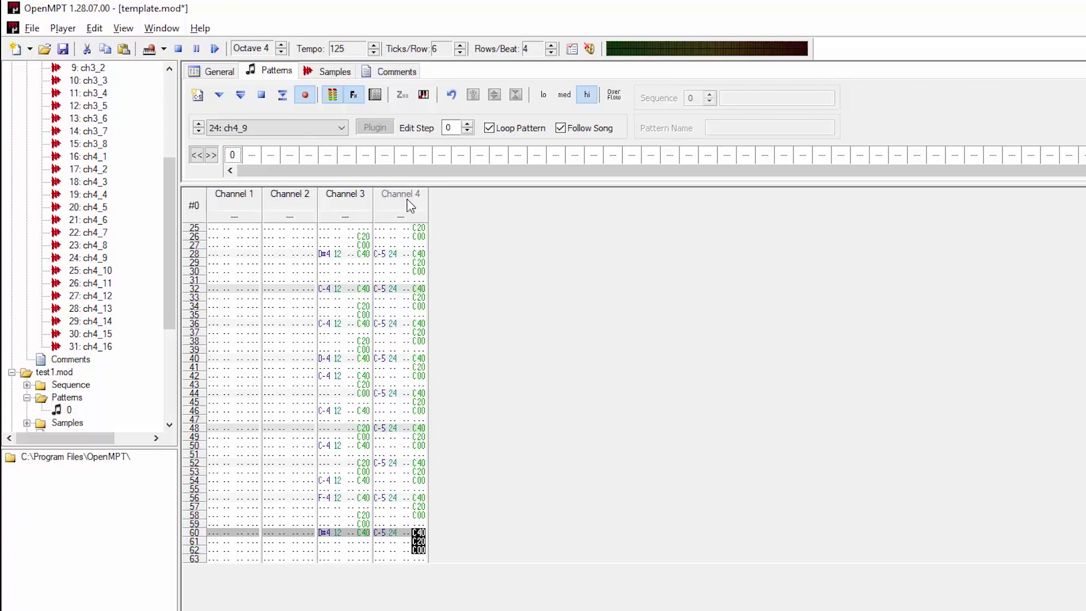
# - Mute channel 3 and play the pattern to hear the channel 4 beat alone, stopping playback after listening
pyautogui.click(354, 203)
pyautogui.press('F6')
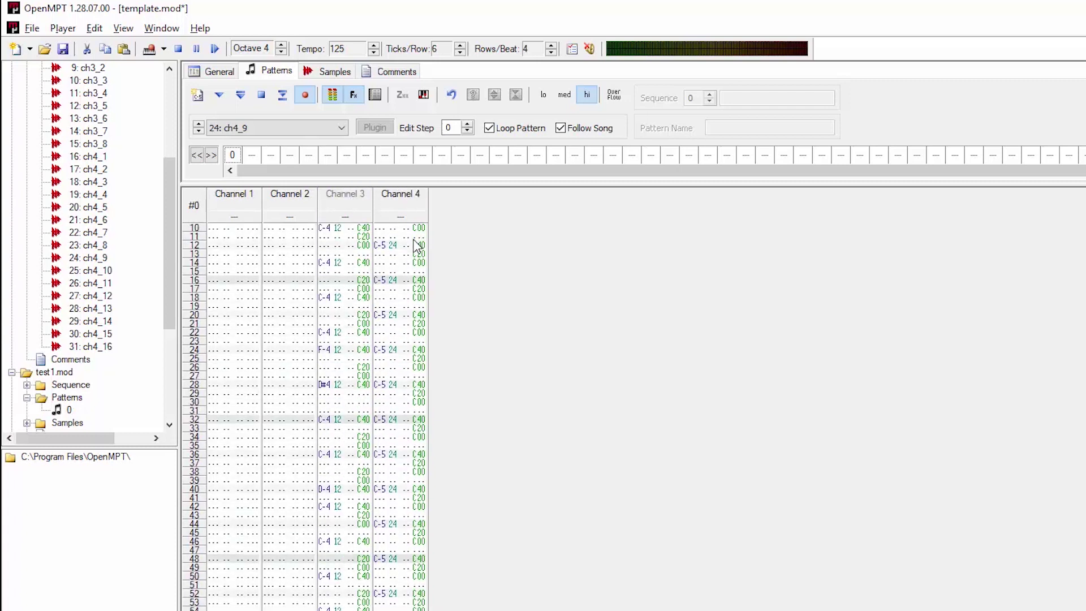
pyautogui.click(238, 100)
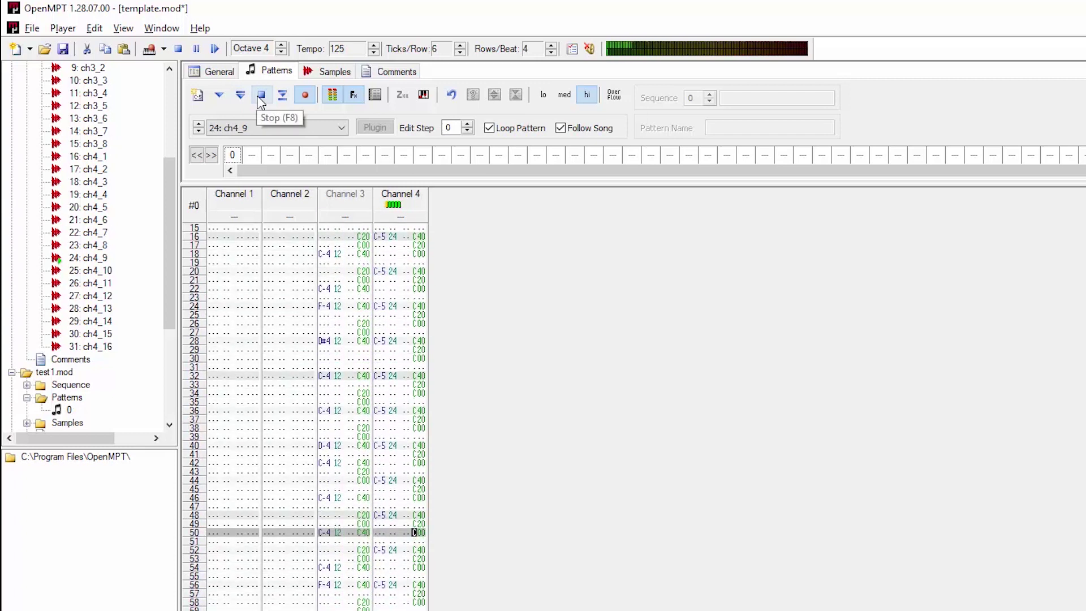
pyautogui.click(261, 96)
# - Unmute channel 3 and play the pattern to hear the melody and beat together, stopping playback after listening
pyautogui.scroll(10, 441, 373)
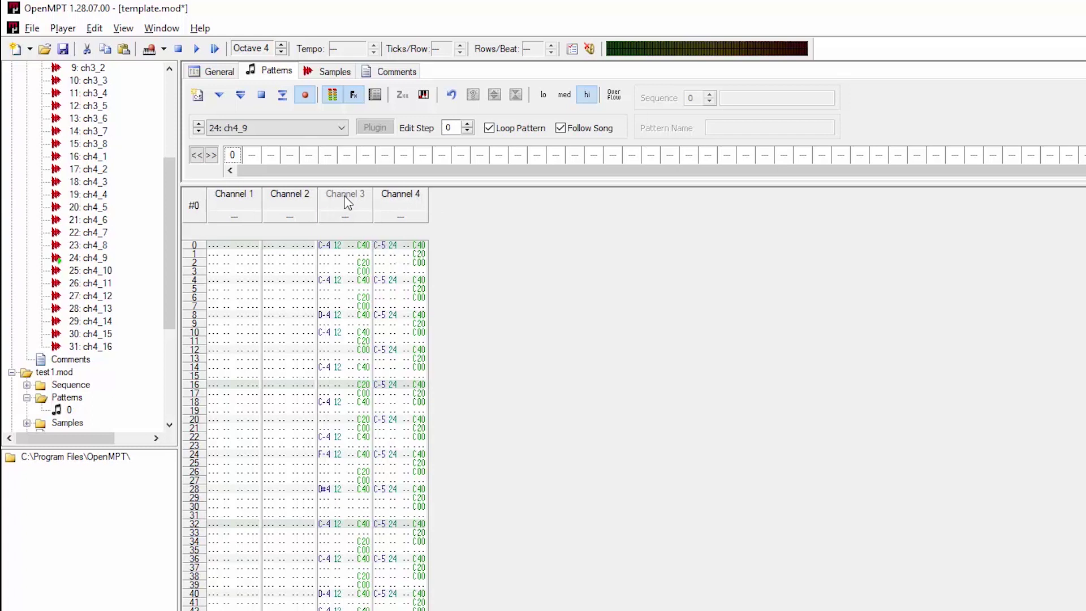
pyautogui.click(241, 94)
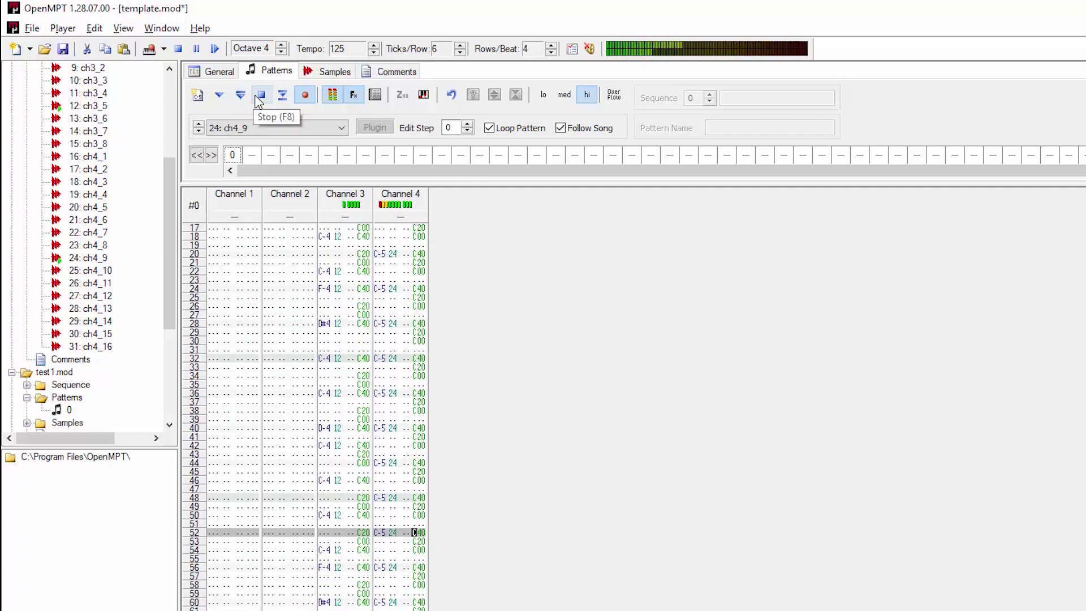
pyautogui.click(259, 96)
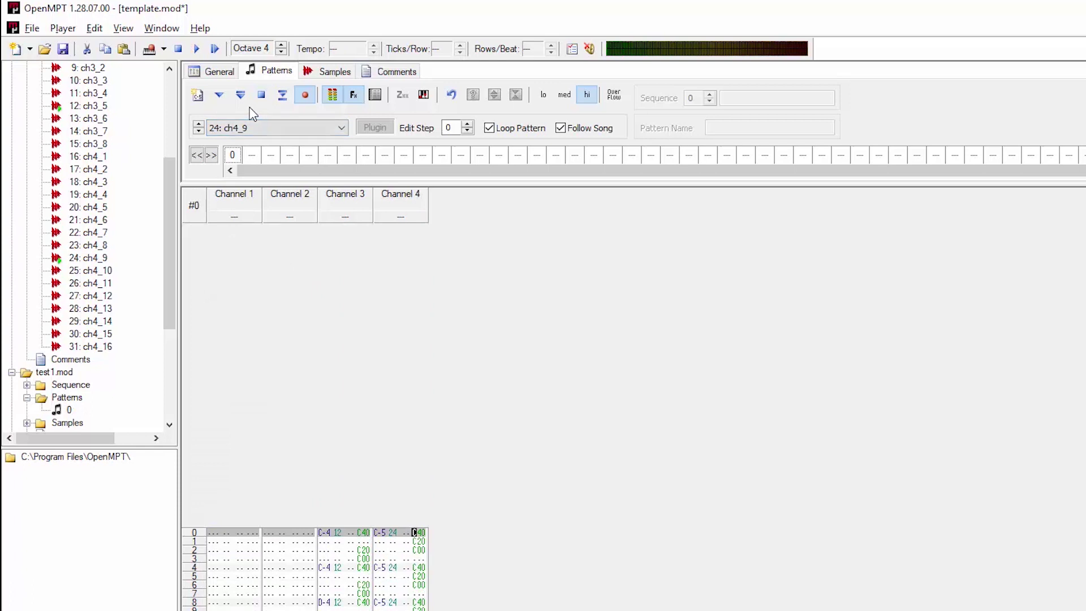
# - Select sample 01: ch12_1.wav and enter a test C-5 note on row 0 of channel 1
pyautogui.scroll(-10, 436, 356)
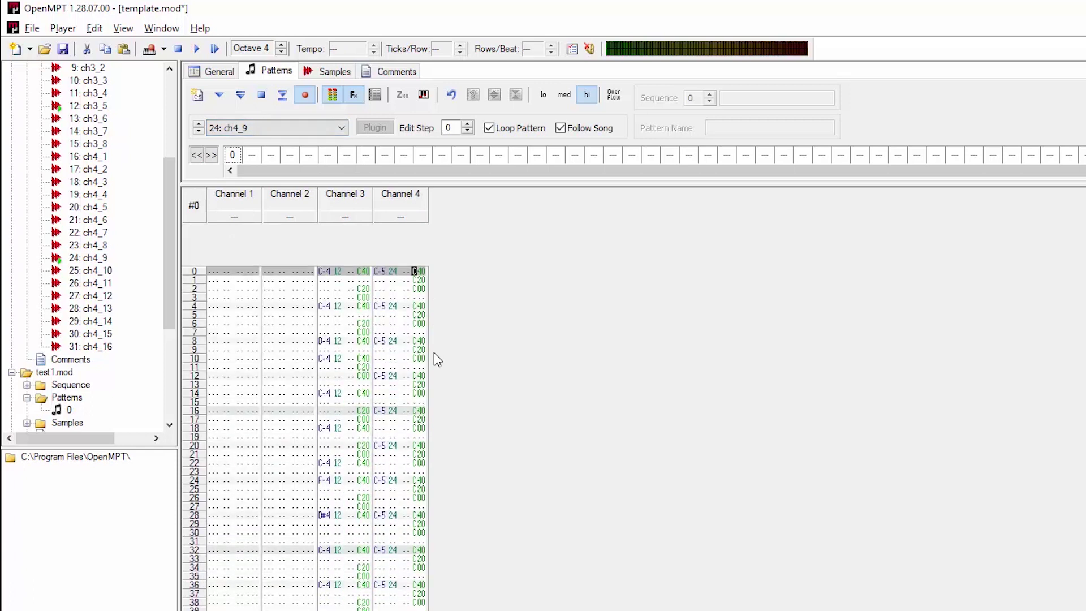
pyautogui.scroll(-1, 434, 352)
pyautogui.press('F5')
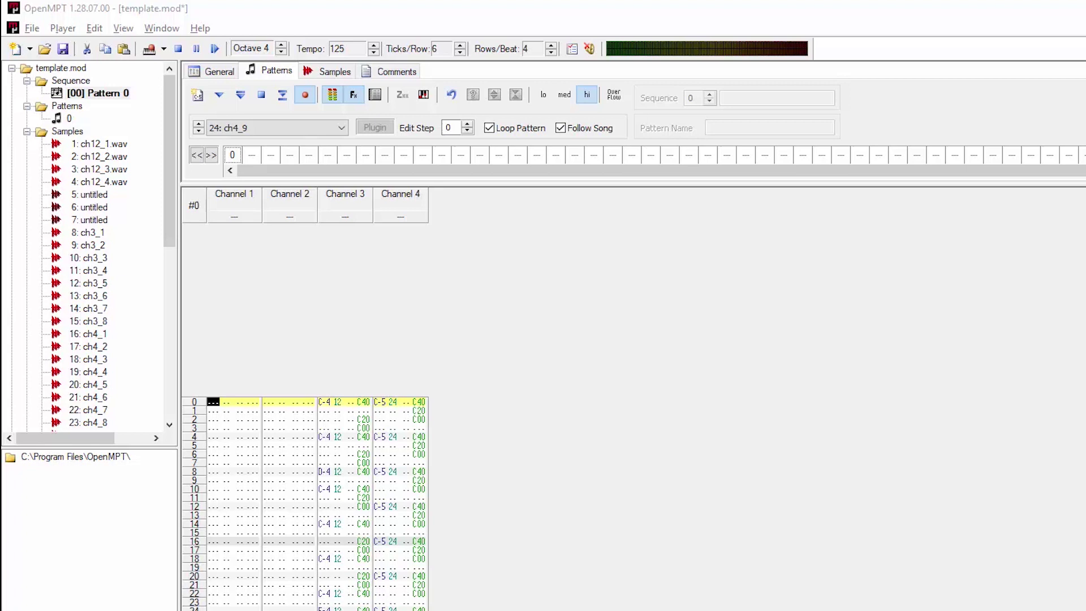
pyautogui.scroll(-3, 243, 390)
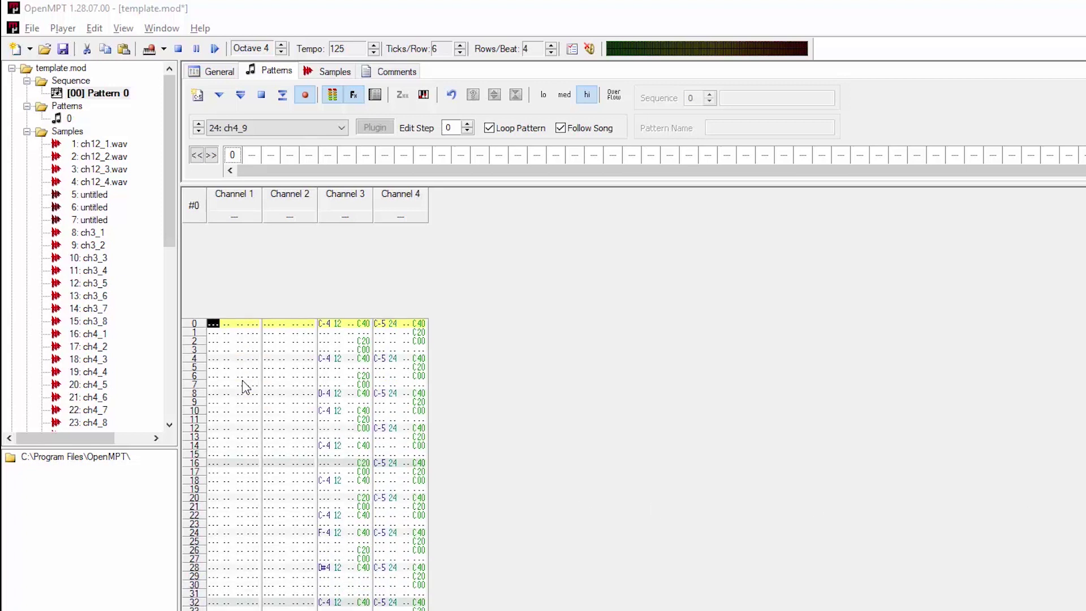
pyautogui.click(243, 131)
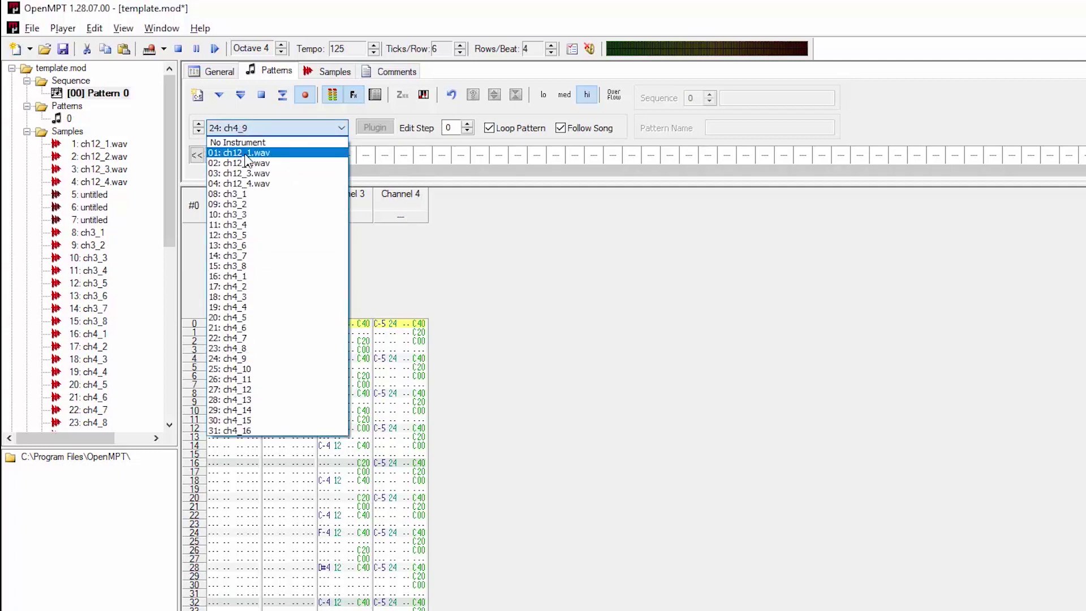
pyautogui.click(240, 153)
pyautogui.scroll(8, 213, 328)
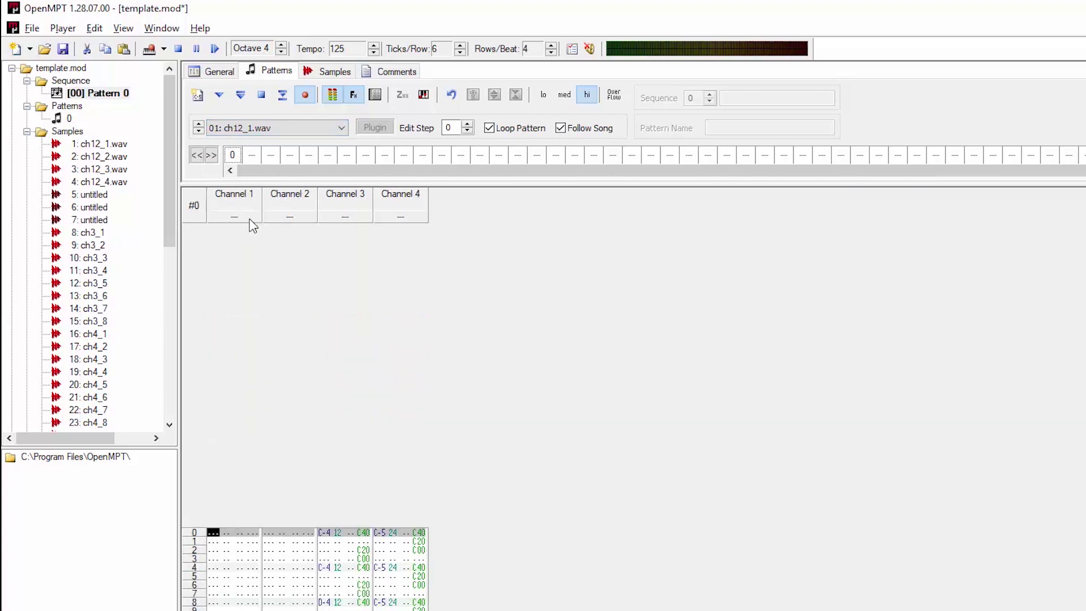
pyautogui.press('q')
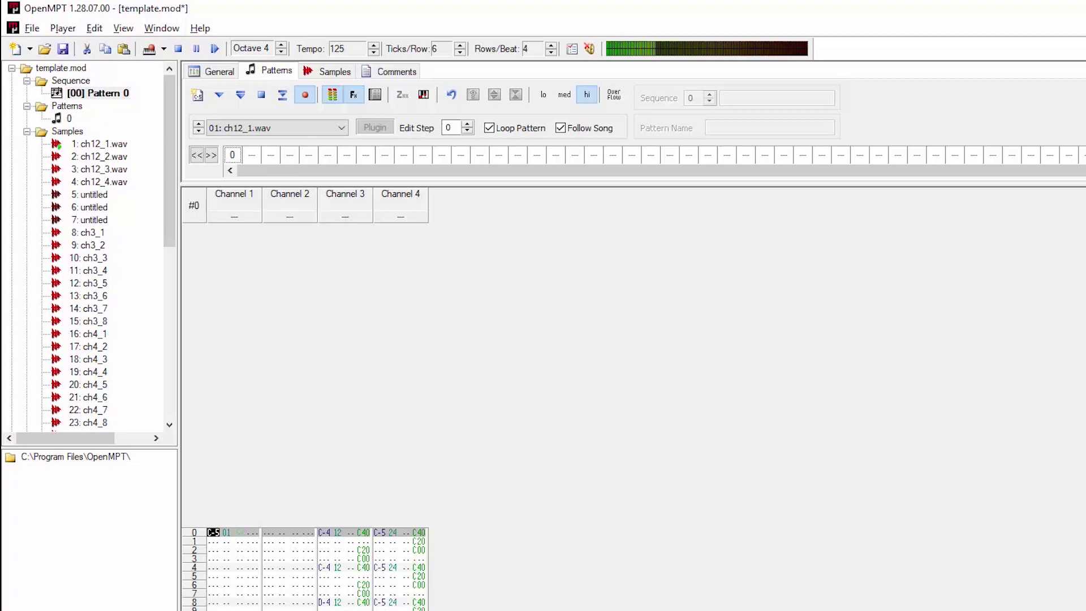
pyautogui.press('q')
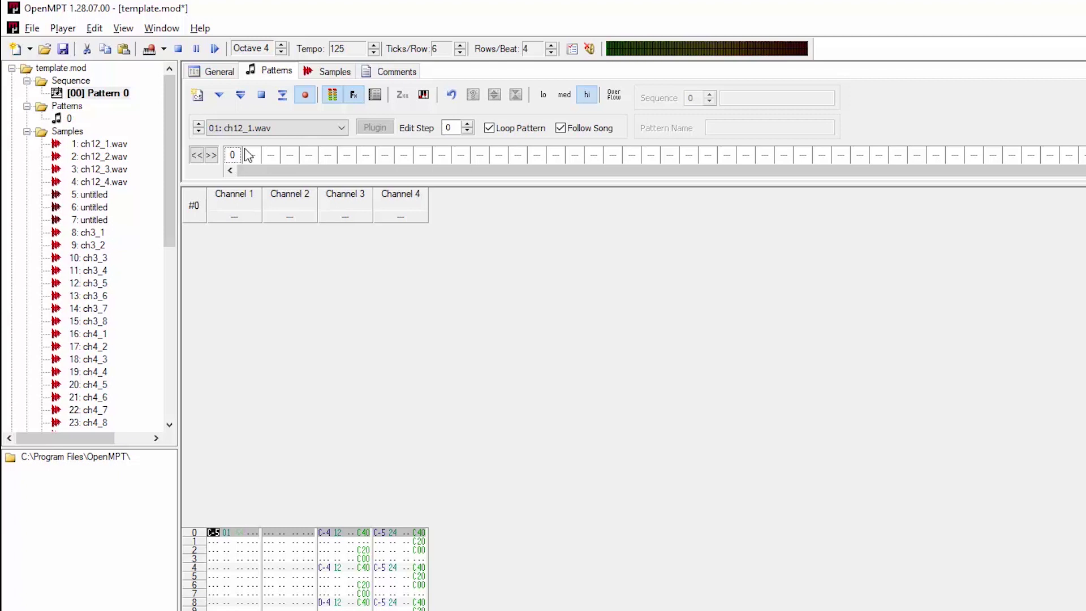
# - Audition the C-5 note on row 0 of channel 1 with samples 02, 03 and 04, and settle on 02: ch12_2.wav
pyautogui.click(254, 128)
pyautogui.click(249, 159)
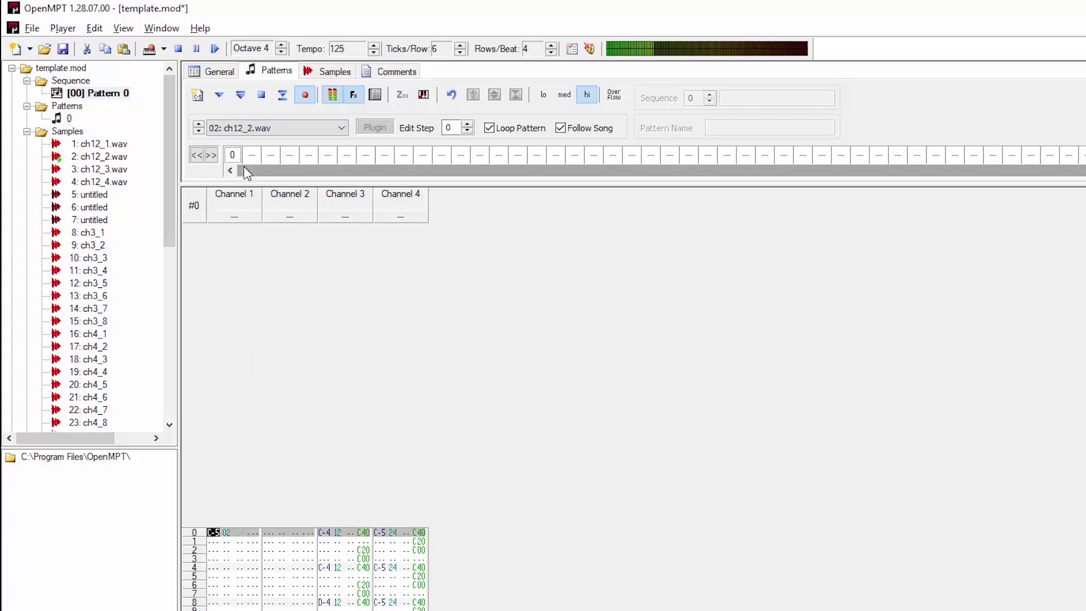
pyautogui.click(249, 128)
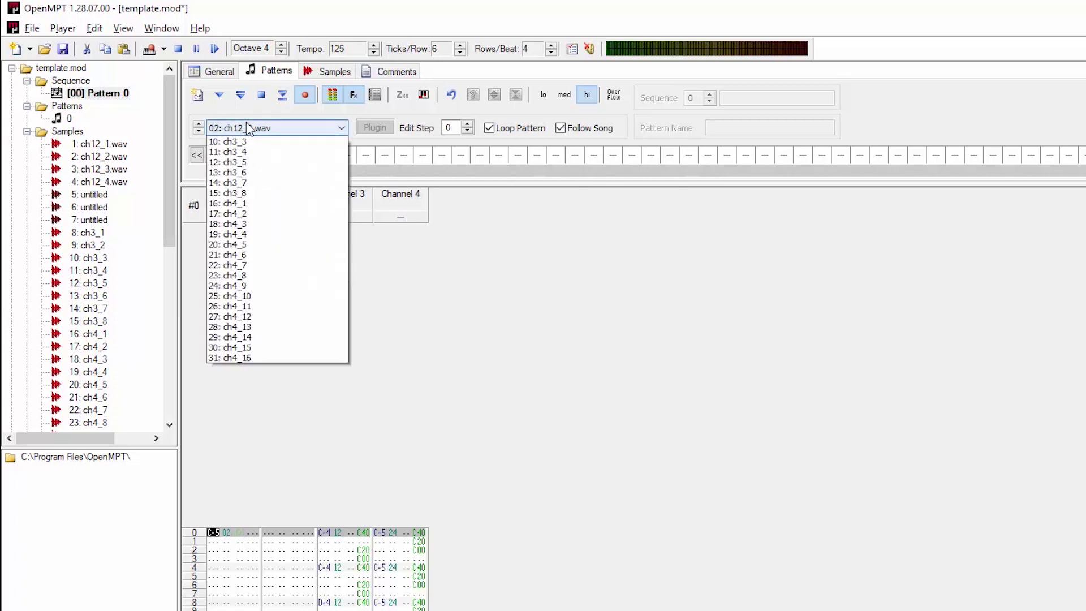
pyautogui.click(245, 172)
pyautogui.click(249, 128)
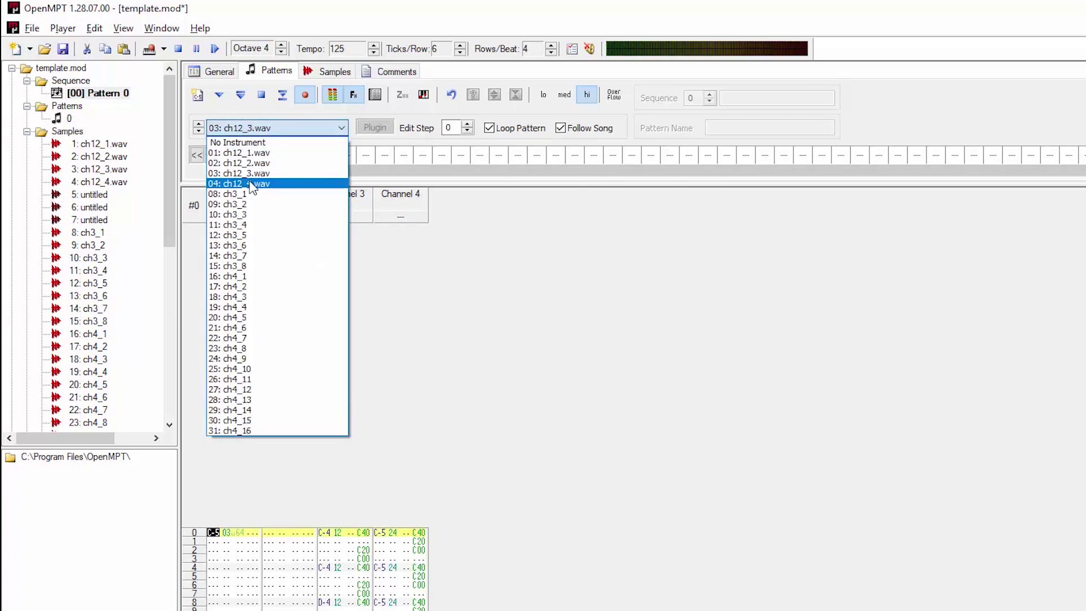
pyautogui.click(251, 184)
pyautogui.click(245, 129)
pyautogui.click(243, 163)
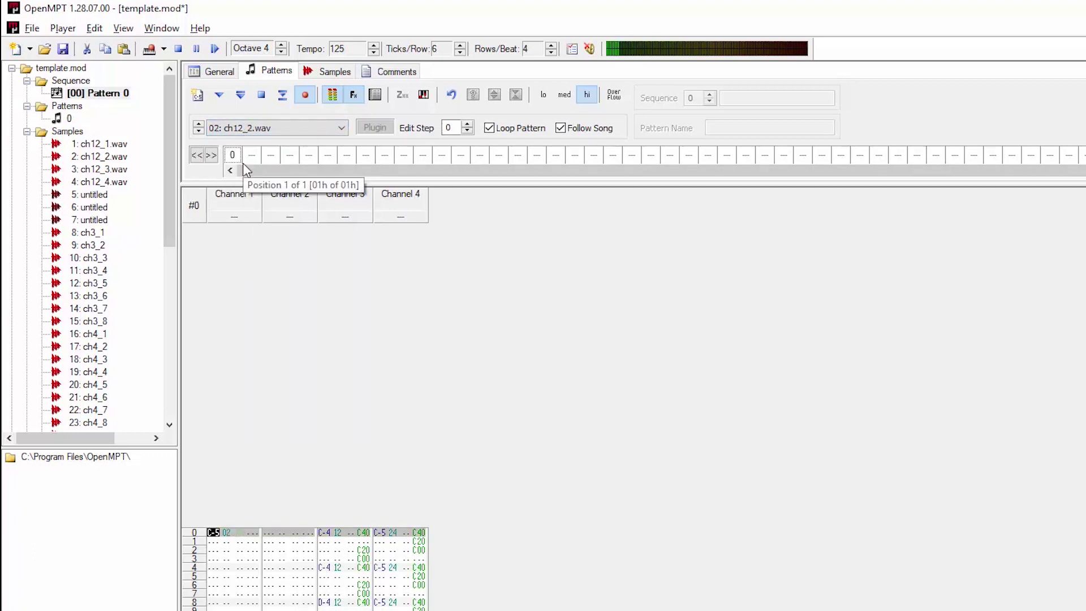
# - Delete the test C-5 note with its sample number and volume from row 0 of channel 1
pyautogui.scroll(-3, 264, 351)
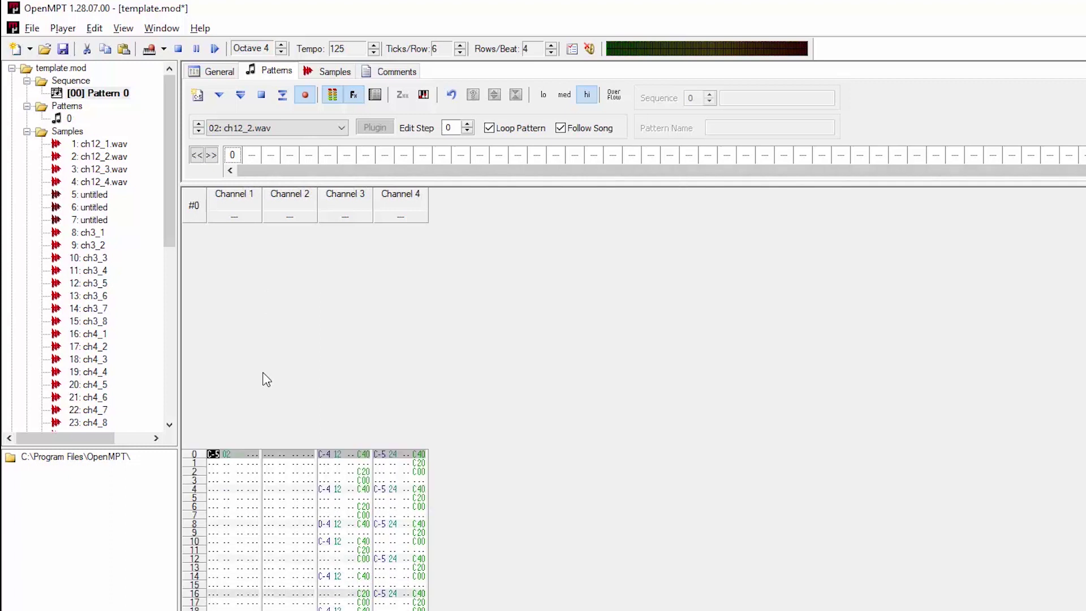
pyautogui.scroll(-5, 266, 378)
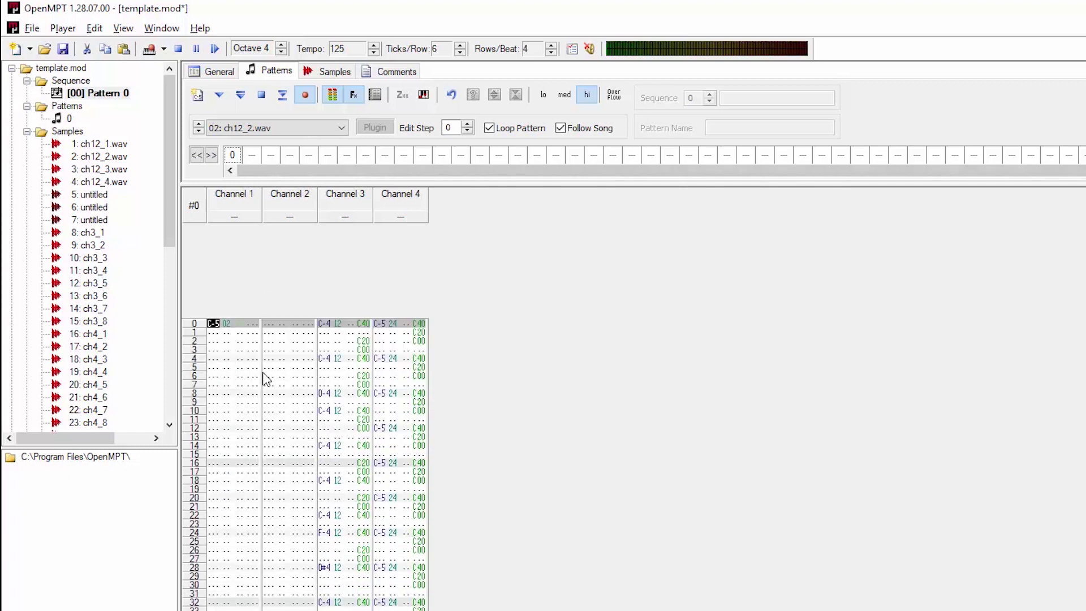
pyautogui.scroll(-2, 263, 376)
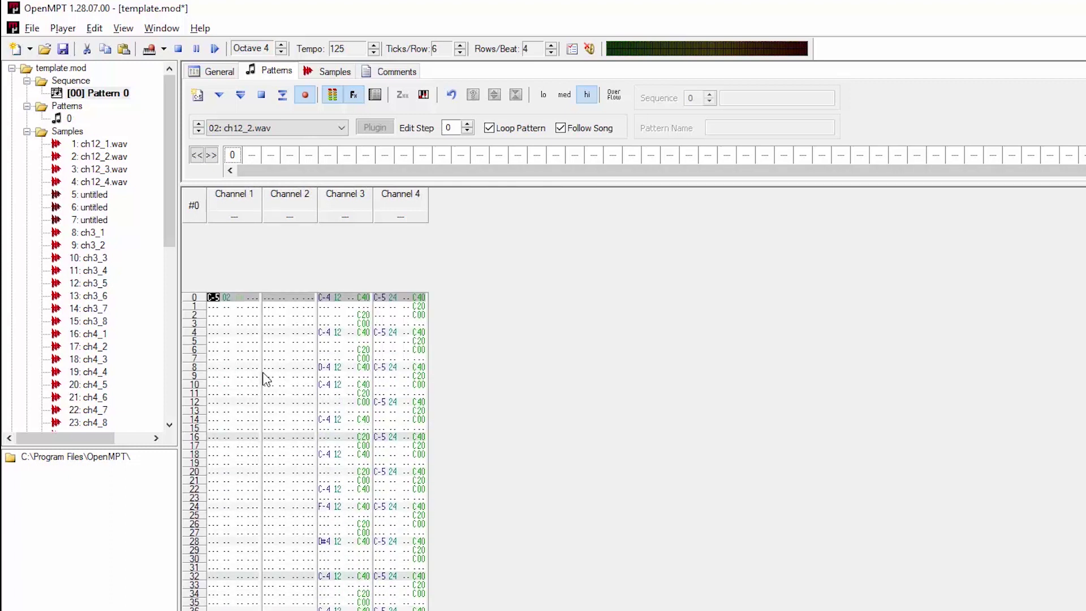
pyautogui.moveTo(213, 272); pyautogui.dragTo(243, 277)
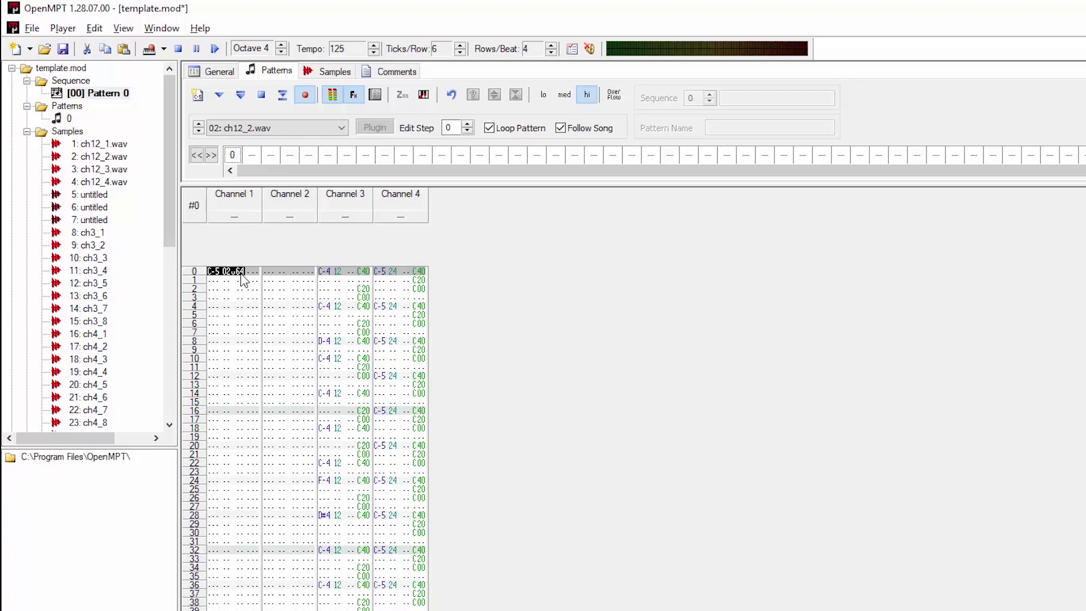
pyautogui.press('Delete')
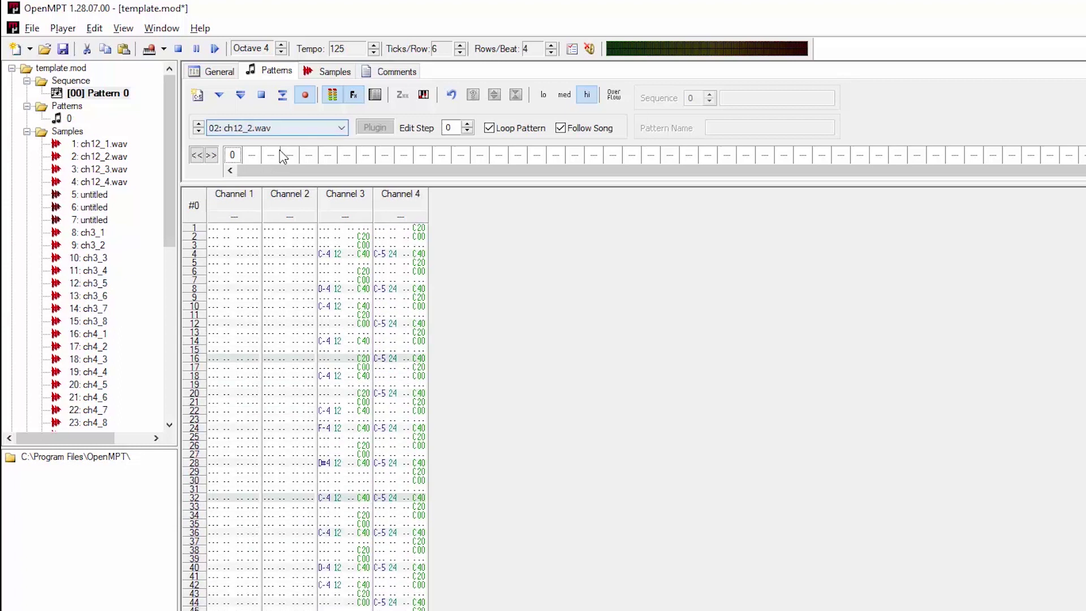
# - Preview the pattern's channel 3 and channel 4 parts before recording a channel 1 melody
pyautogui.click(241, 95)
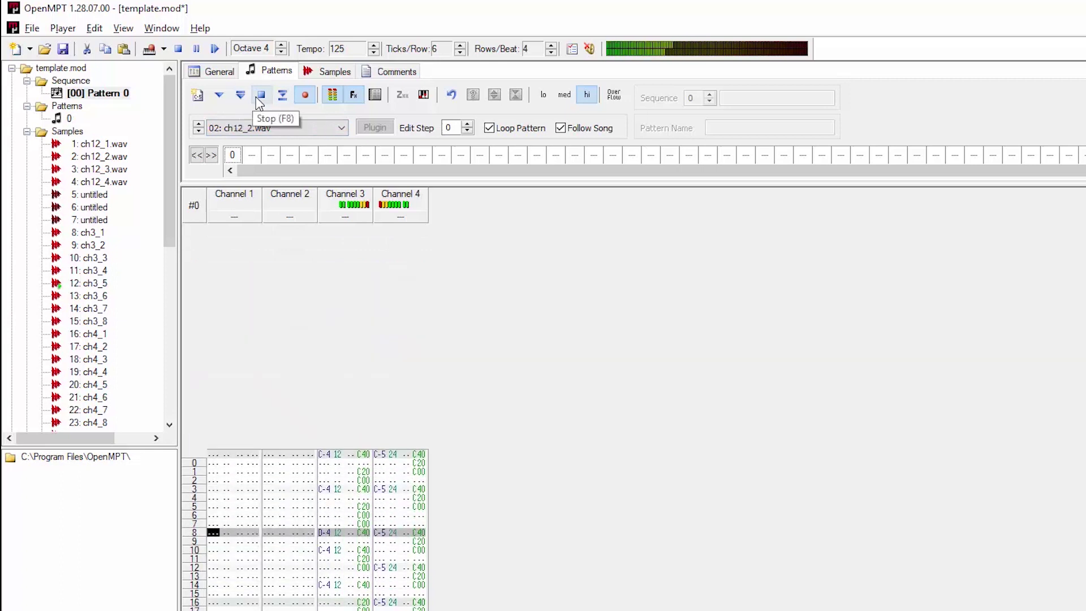
pyautogui.click(257, 96)
pyautogui.click(212, 342)
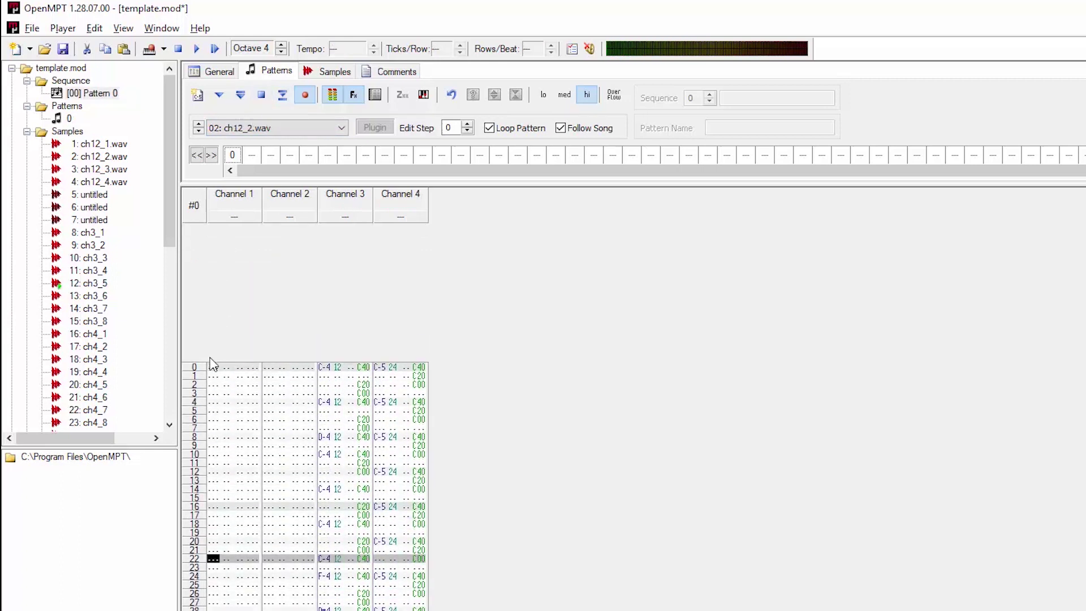
pyautogui.click(219, 95)
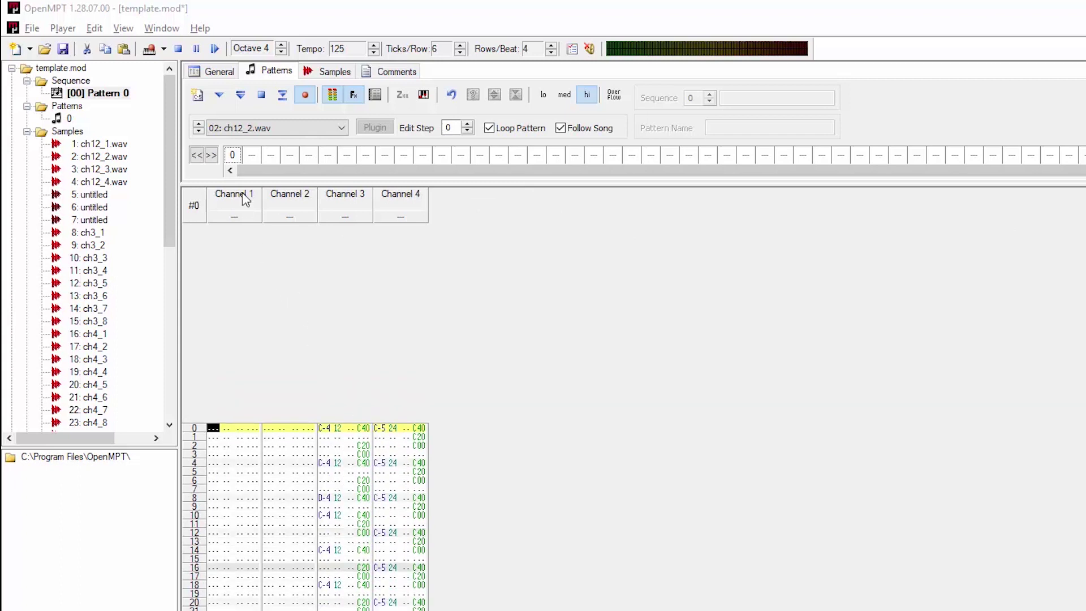
# - Play the pattern and record live on channel 1 with sample 02: C-5 on rows 32, 34, 35 and 37 and C#5 on row 39
pyautogui.click(242, 97)
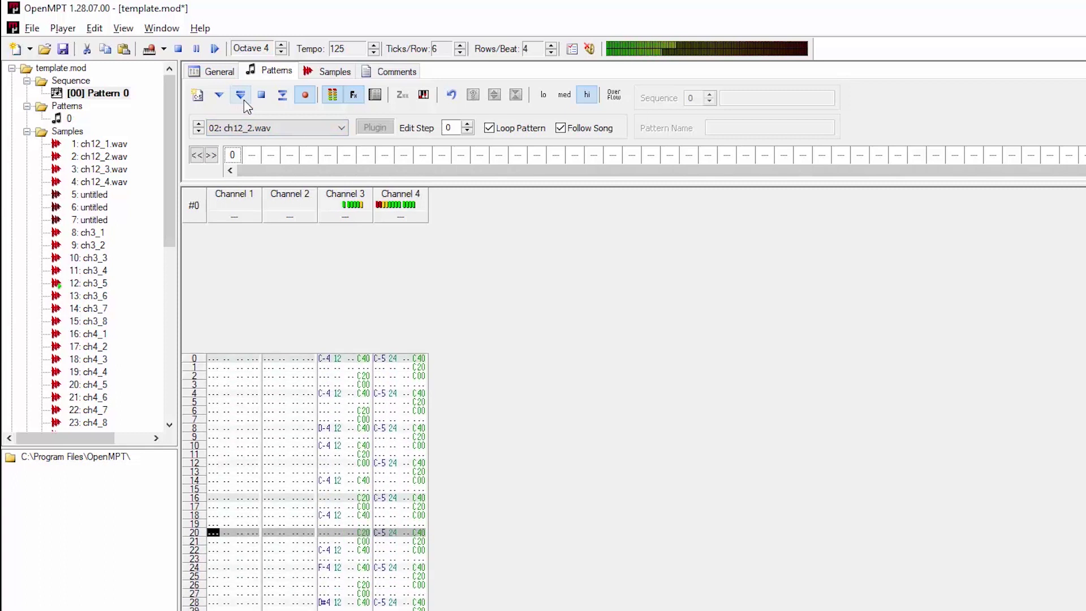
pyautogui.press('q')
pyautogui.press('q')
pyautogui.press('q')
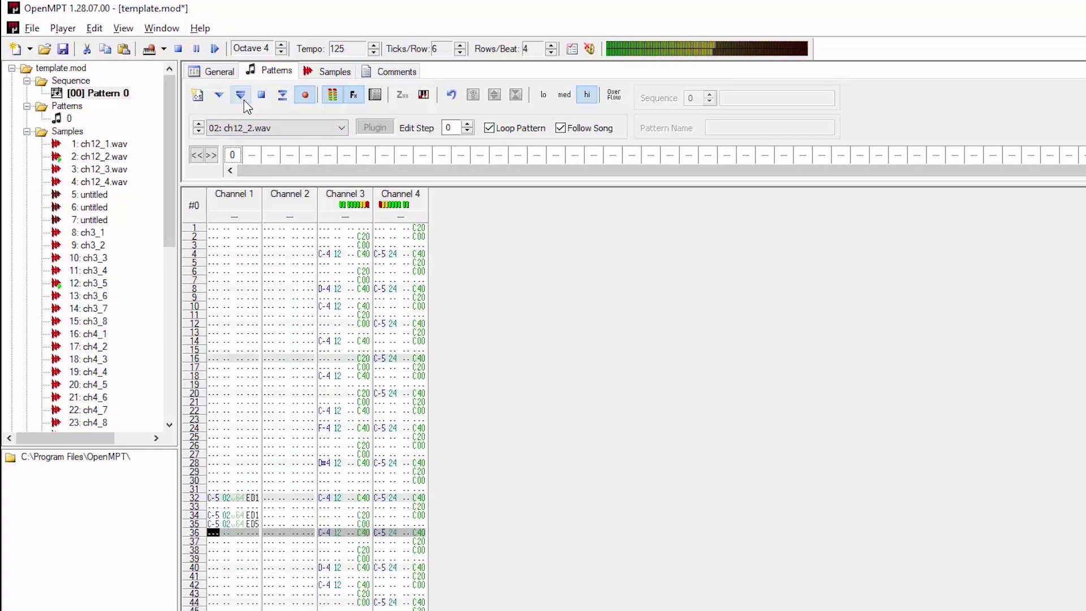
pyautogui.press('q')
pyautogui.press('2')
# - Continue recording channel 1 with C-5 on rows 41, 45, 49 and 53, F#6 on row 55 and F-6 on row 59, and stop playback
pyautogui.press('q')
pyautogui.press('q')
pyautogui.press('q')
pyautogui.press('q')
pyautogui.press('=')
pyautogui.press('[')
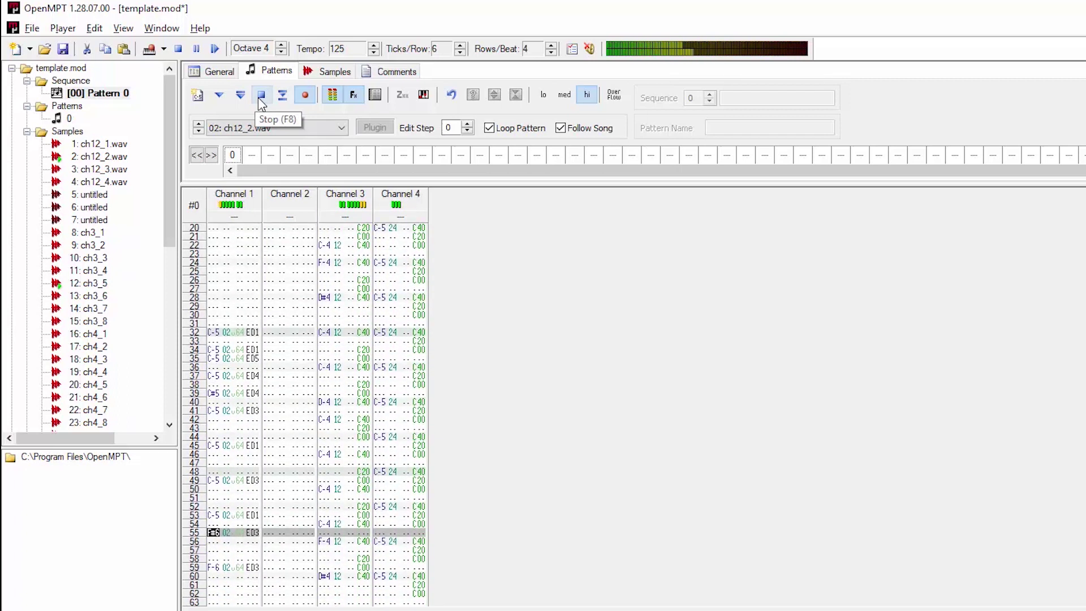
pyautogui.click(260, 97)
pyautogui.scroll(5, 249, 455)
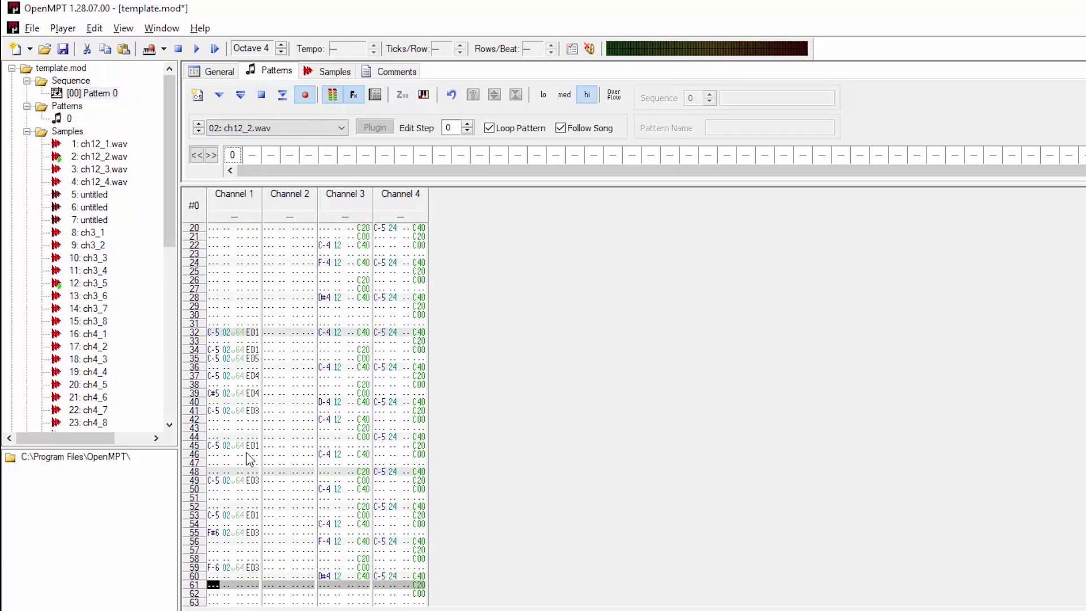
# - Move the recorded channel 1 melody from row 32 onward up to start at row 0
pyautogui.moveTo(216, 417); pyautogui.dragTo(249, 609)
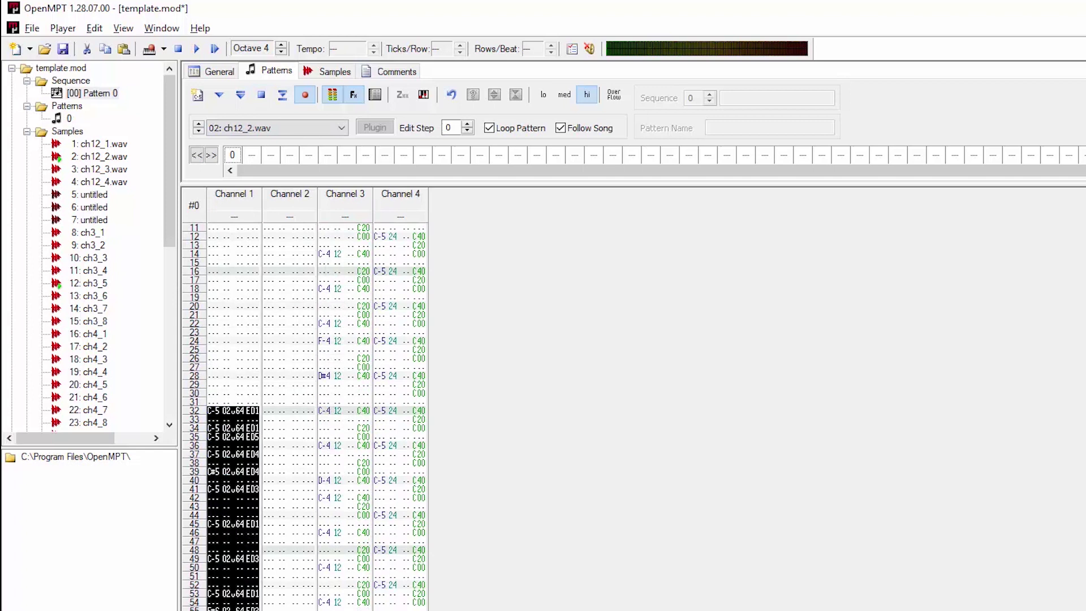
pyautogui.hotkey('ctrl', 'Home')
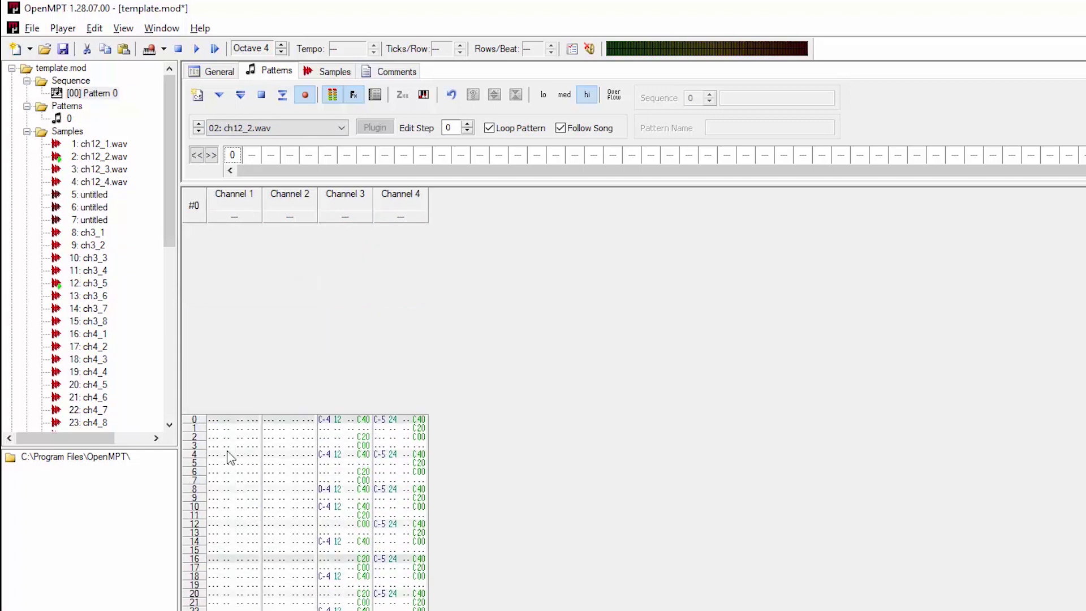
pyautogui.hotkey('ctrl', 'v')
pyautogui.scroll(-5, 300, 472)
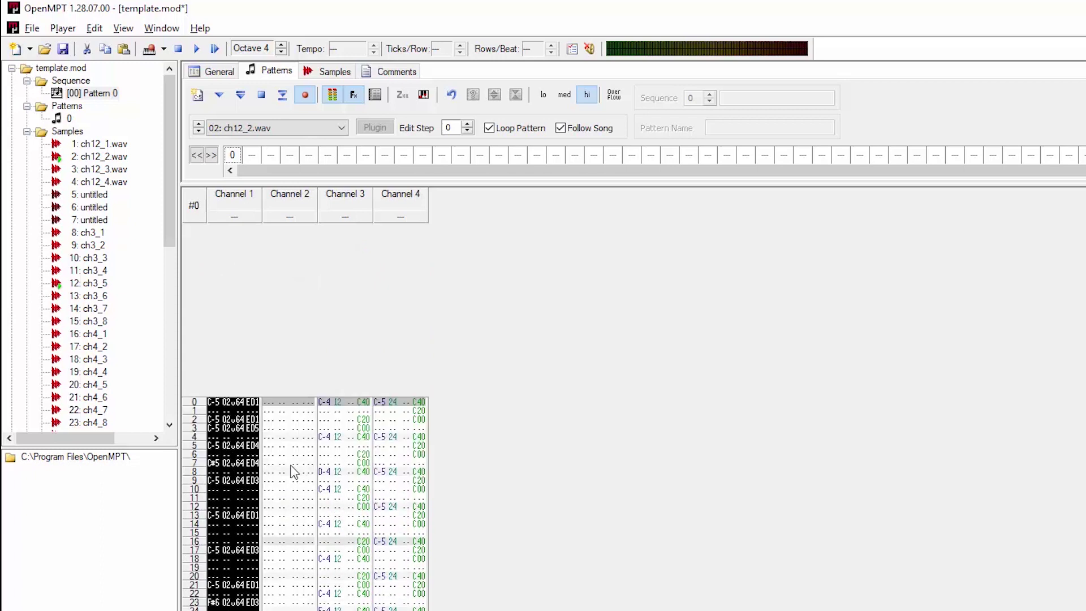
# - Replace the channel 1 effects at the start with C40 on rows 0, 2 and 3, and C00 on row 1
pyautogui.click(416, 403)
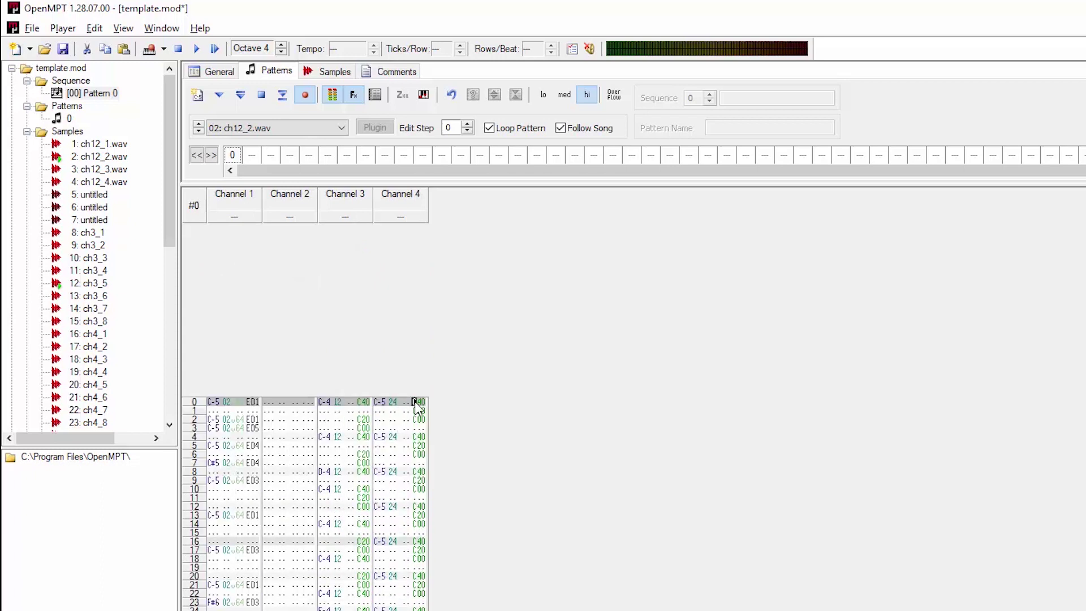
pyautogui.scroll(5, 417, 408)
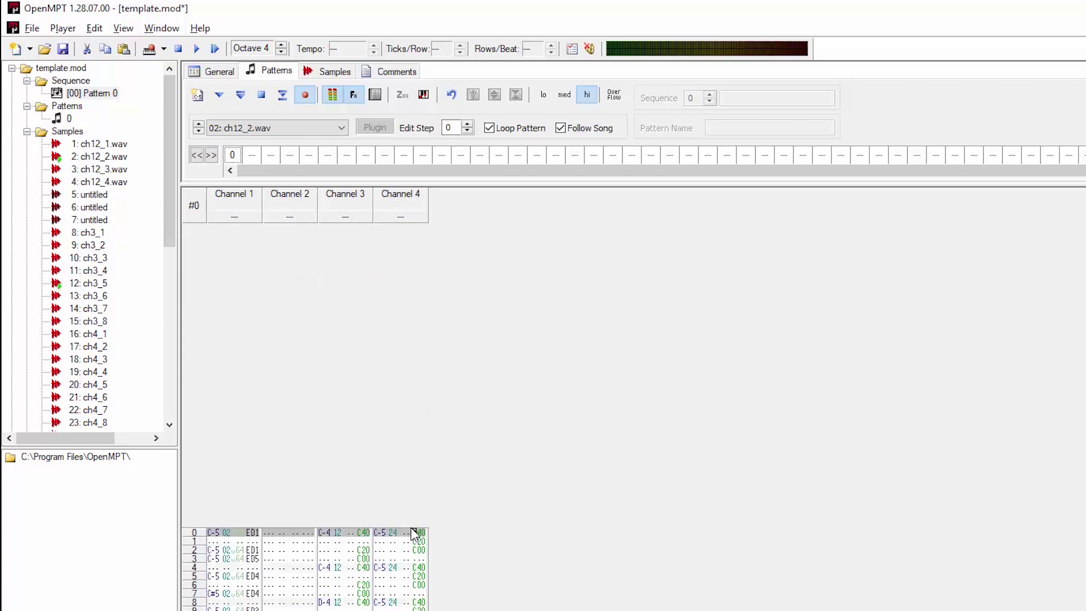
pyautogui.click(254, 534)
pyautogui.write('C40')
pyautogui.click(248, 543)
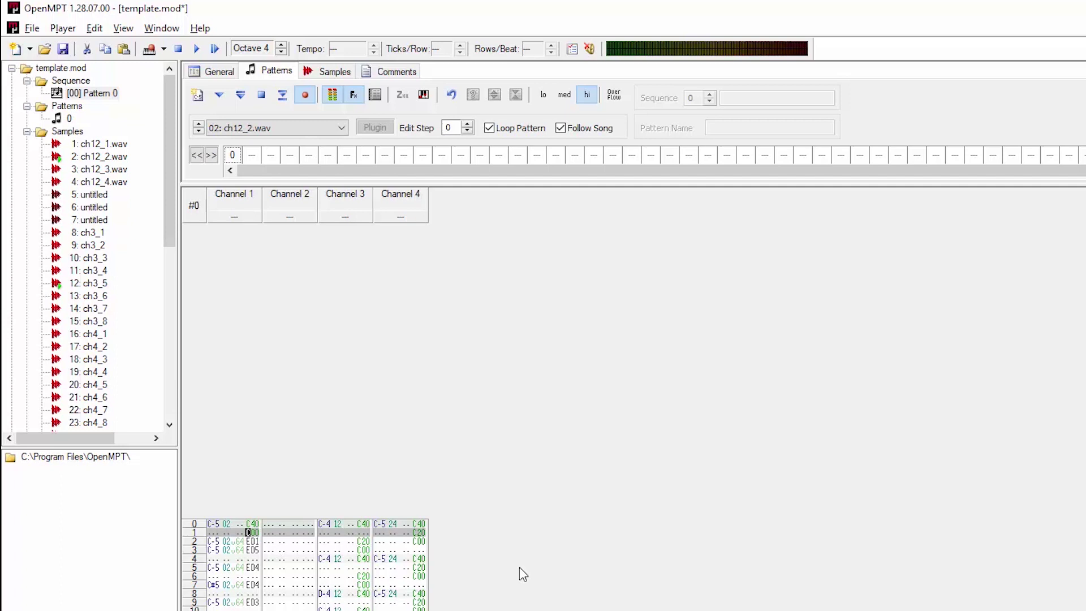
pyautogui.press('Down')
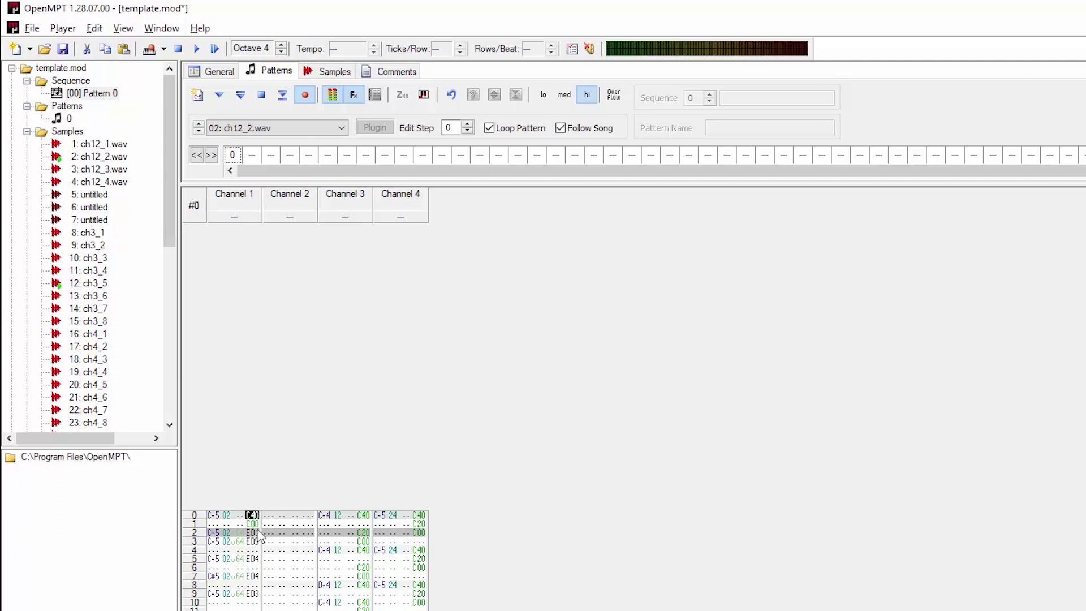
pyautogui.write('C40')
pyautogui.press('Down')
pyautogui.write('C40')
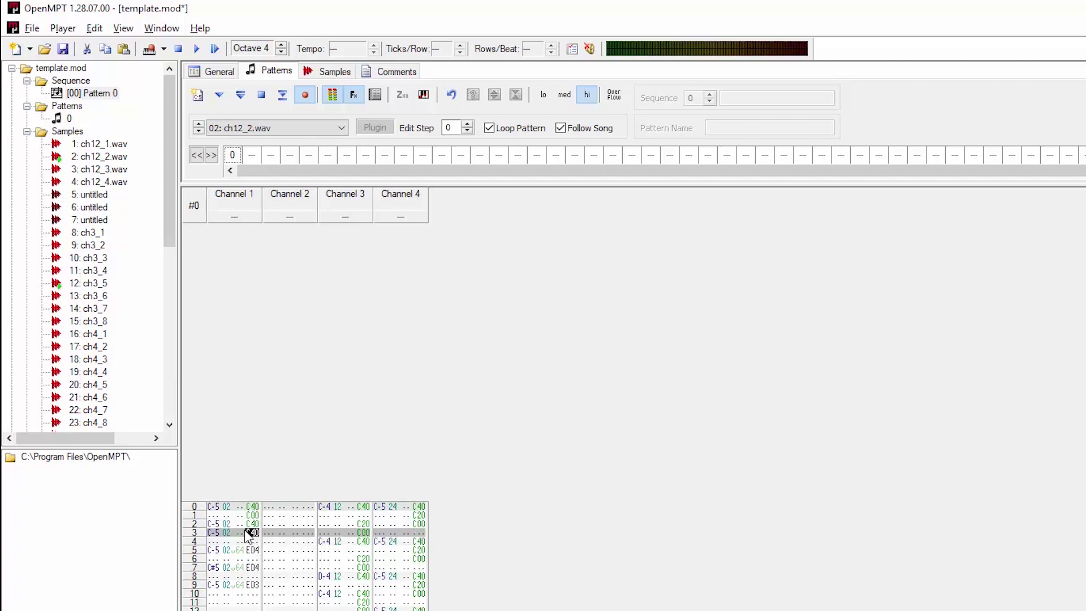
# - Copy the C40/C00 effect pair from channel 1 rows 0–1 onto the notes at rows 5, 7 and 9
pyautogui.moveTo(248, 504); pyautogui.dragTo(249, 514)
pyautogui.hotkey('ctrl', 'c')
pyautogui.click(250, 550)
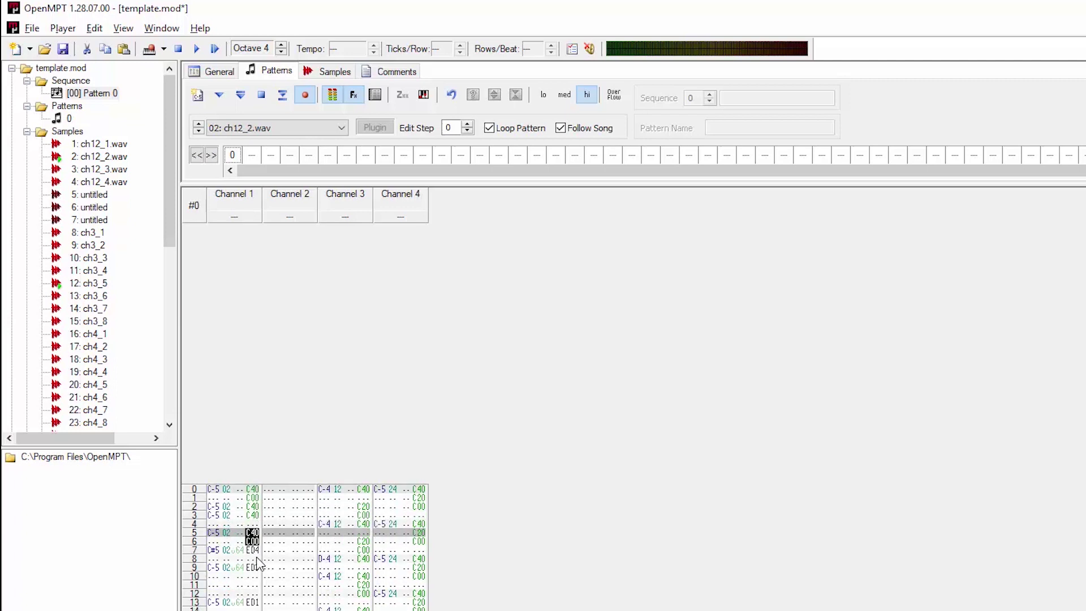
pyautogui.hotkey('ctrl', 'v')
pyautogui.hotkey('ctrl', 'v')
pyautogui.click(251, 550)
pyautogui.hotkey('ctrl', 'v')
# - Paste the C40/C00 effect pair onto the channel 1 notes at rows 13, 17, 21, 23 and 27
pyautogui.click(252, 568)
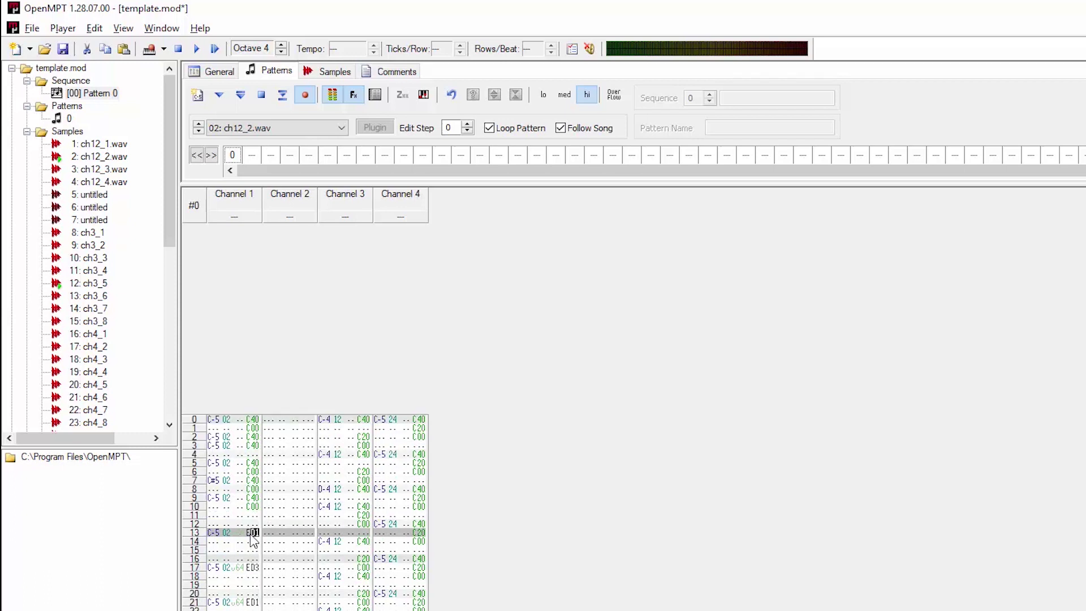
pyautogui.hotkey('ctrl', 'v')
pyautogui.click(251, 568)
pyautogui.hotkey('ctrl', 'v')
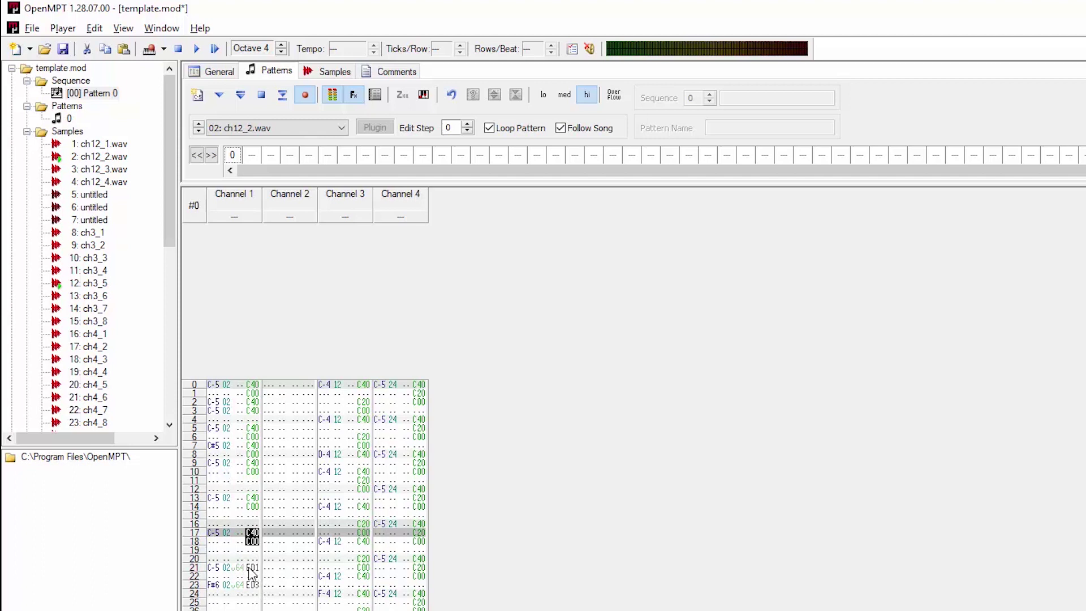
pyautogui.click(251, 570)
pyautogui.hotkey('ctrl', 'v')
pyautogui.click(252, 549)
pyautogui.hotkey('ctrl', 'v')
pyautogui.click(252, 568)
pyautogui.hotkey('ctrl', 'v')
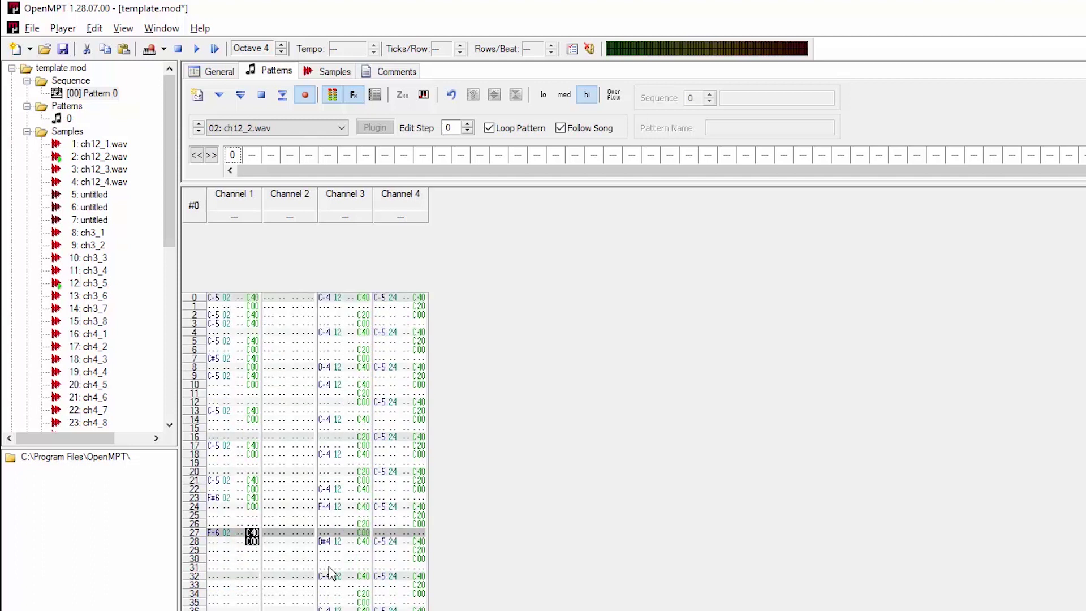
# - Play the pattern from the start to check the timing of the channel 1 melody, and stop playback
pyautogui.click(241, 96)
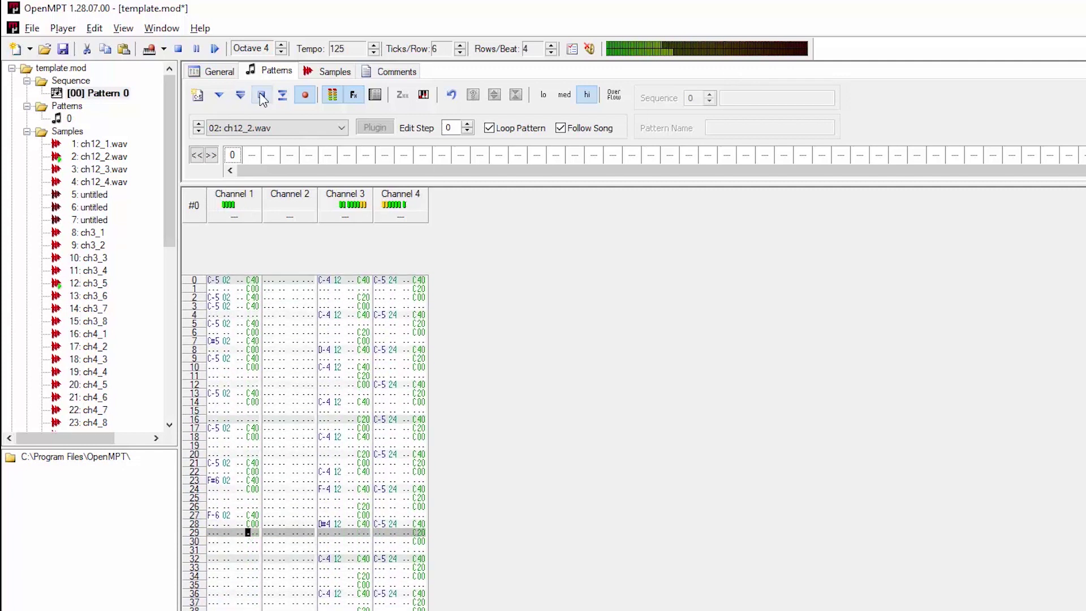
pyautogui.click(261, 95)
pyautogui.click(241, 95)
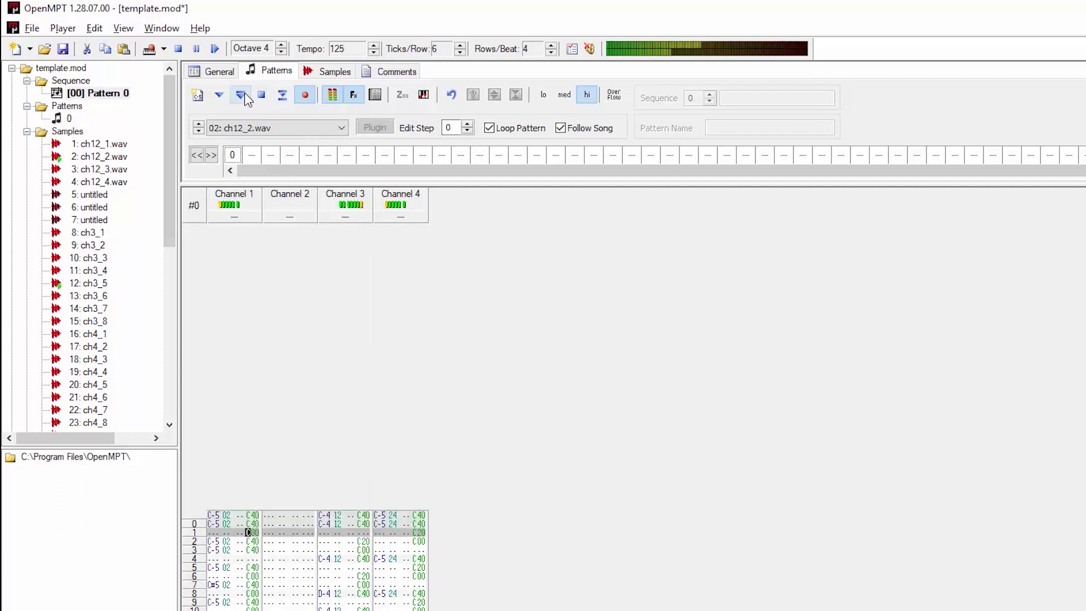
pyautogui.click(261, 95)
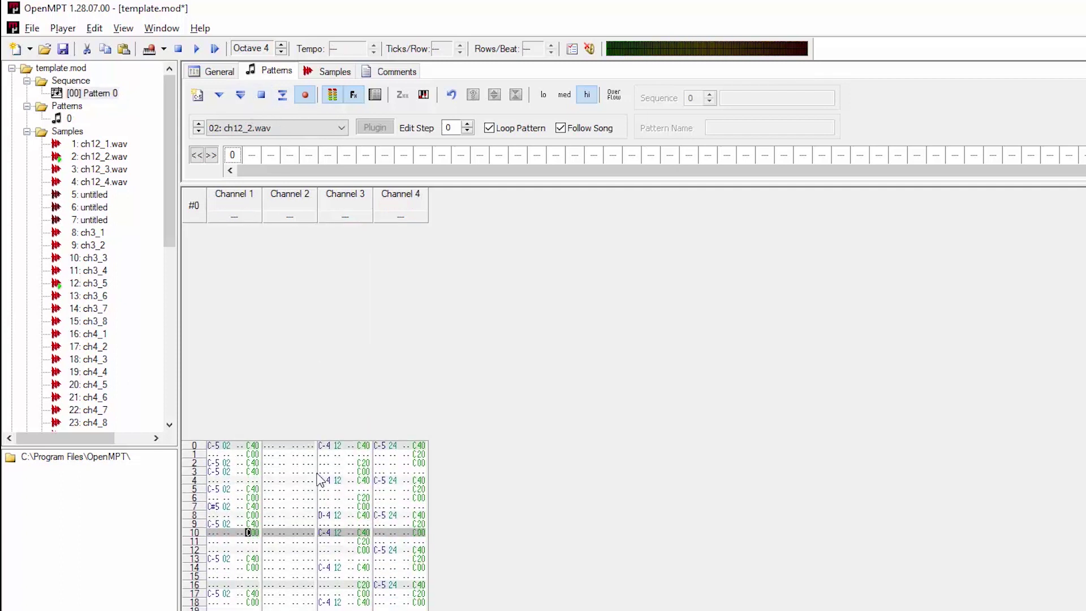
# - Shift the channel 1 notes and effects from row 3 onward down one row to row 4, and preview the pattern
pyautogui.moveTo(210, 474); pyautogui.dragTo(258, 608)
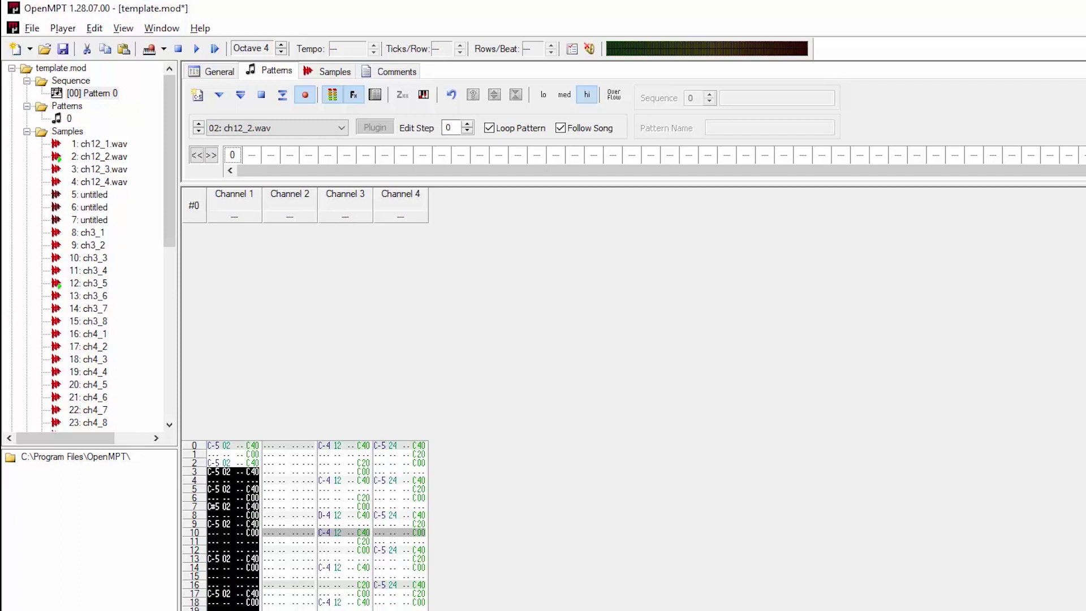
pyautogui.press('Delete')
pyautogui.click(215, 481)
pyautogui.hotkey('ctrl', 'v')
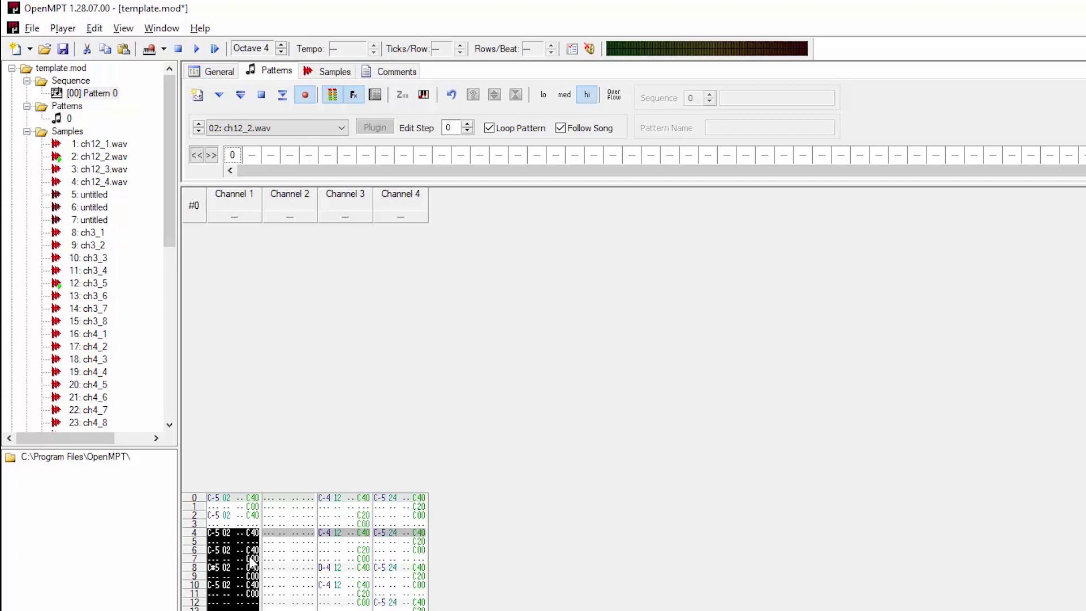
pyautogui.click(242, 99)
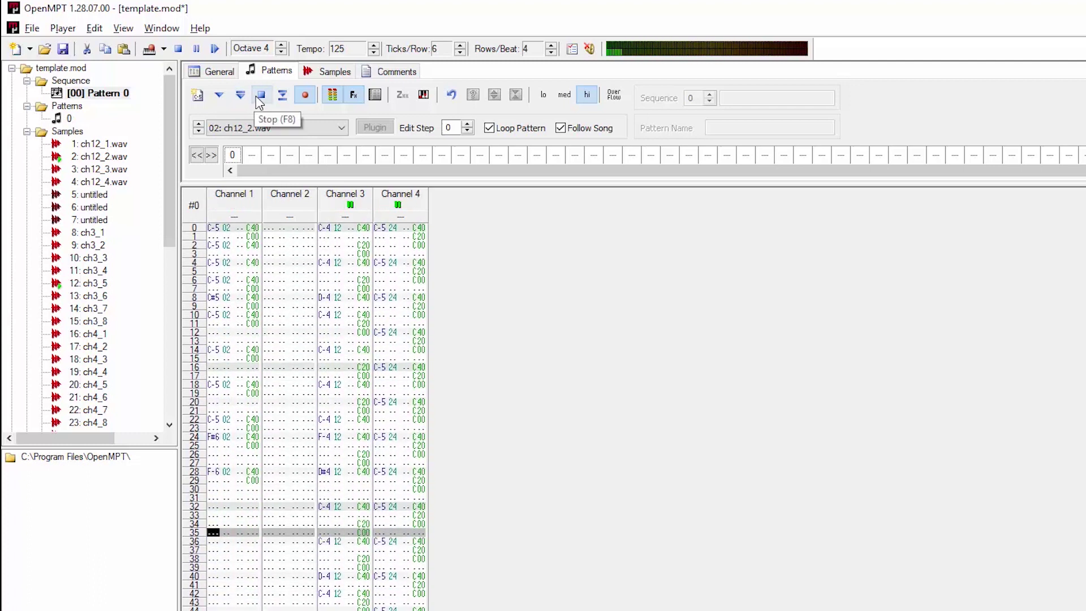
pyautogui.press('F8')
# - Copy the channel 1 melody in rows 0–30 and paste it at row 32
pyautogui.scroll(6, 295, 411)
pyautogui.moveTo(214, 375); pyautogui.dragTo(249, 609)
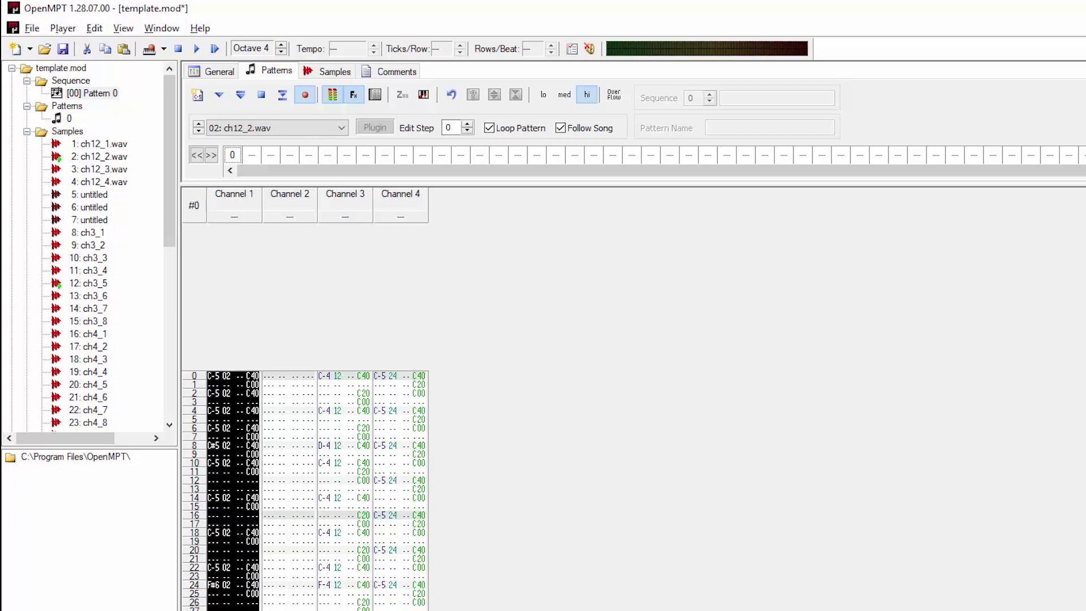
pyautogui.moveTo(249, 608); pyautogui.dragTo(248, 575)
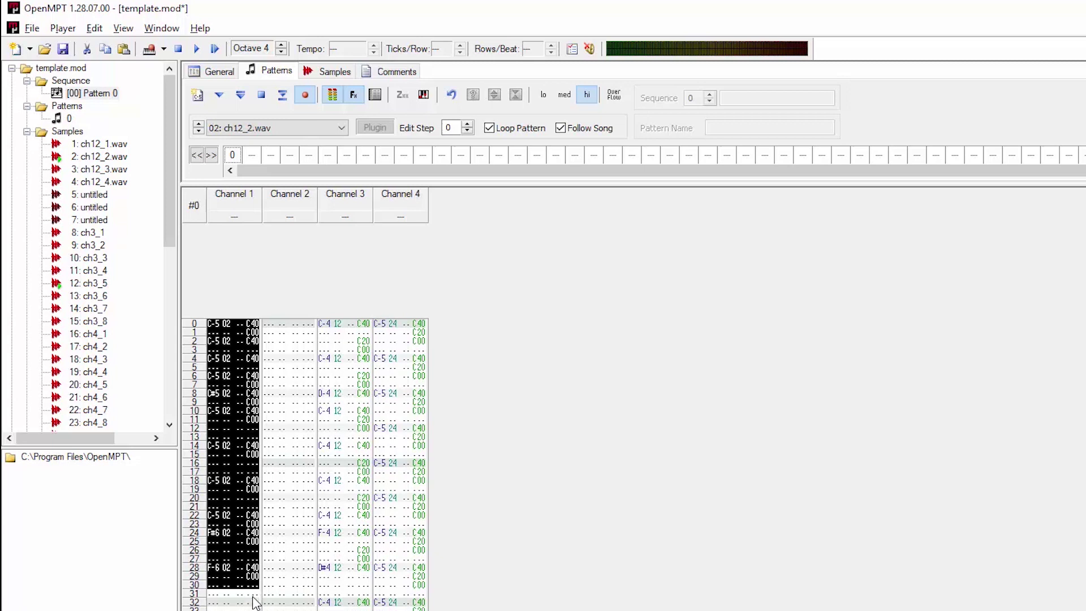
pyautogui.click(215, 603)
pyautogui.hotkey('ctrl', 'v')
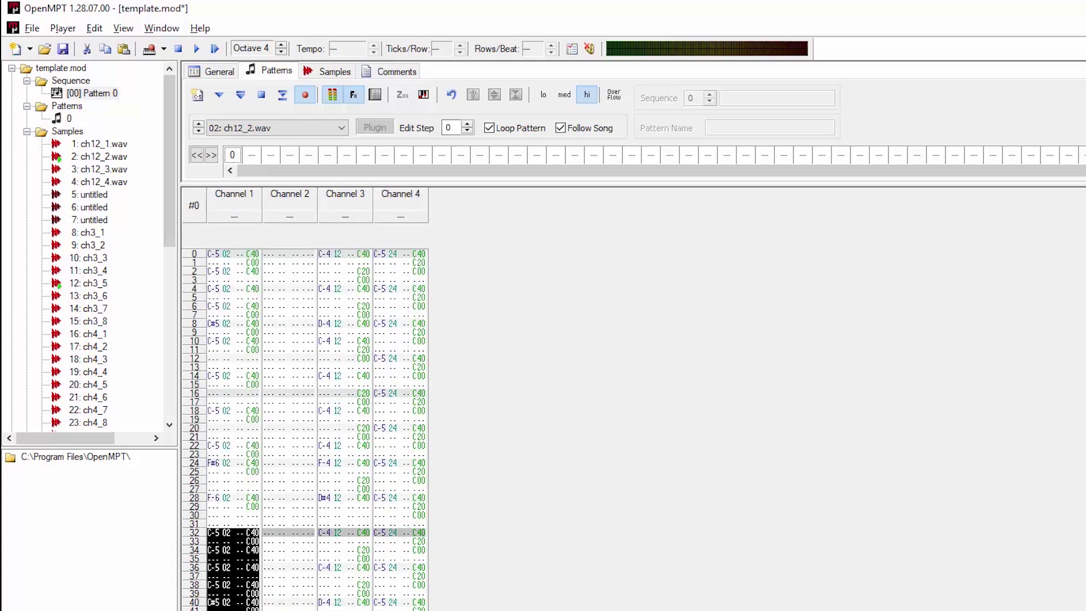
# - Play the whole pattern to hear the repeated channel 1 melody, and stop playback
pyautogui.scroll(-3, 286, 416)
pyautogui.scroll(4, 286, 415)
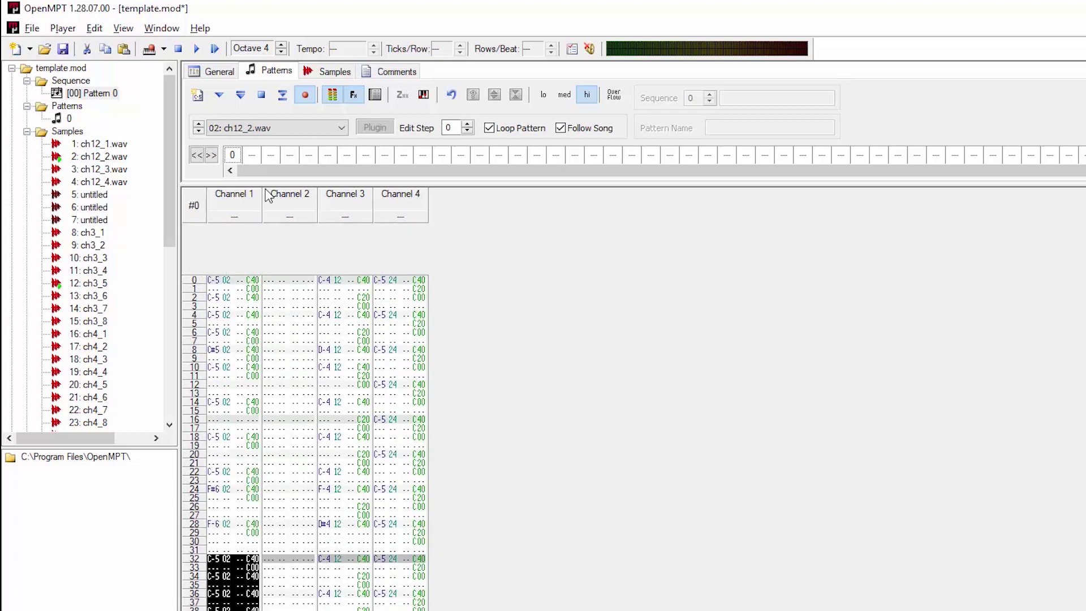
pyautogui.click(242, 97)
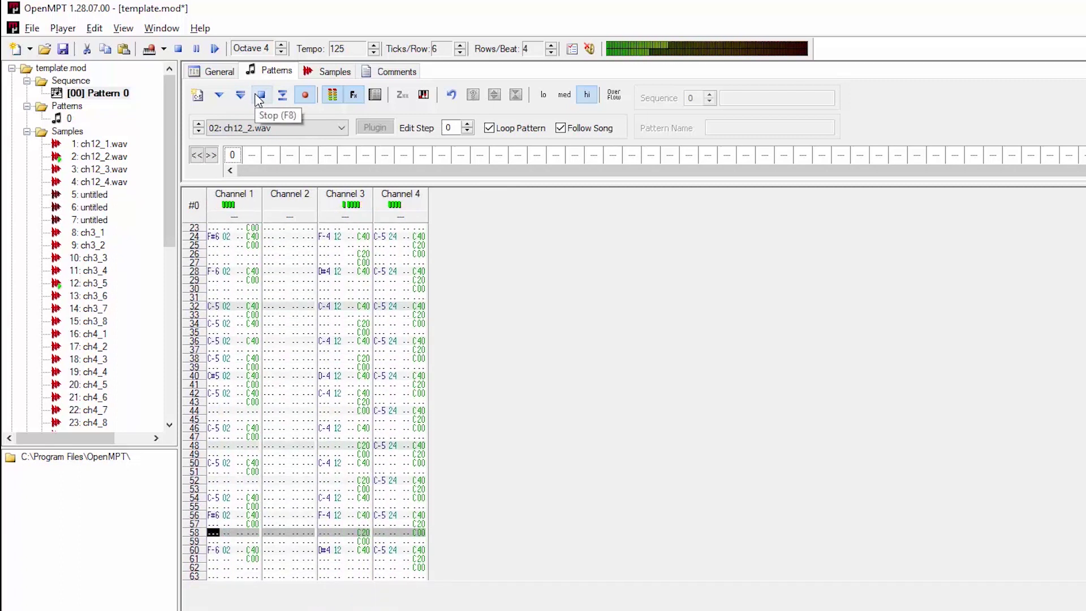
pyautogui.click(259, 100)
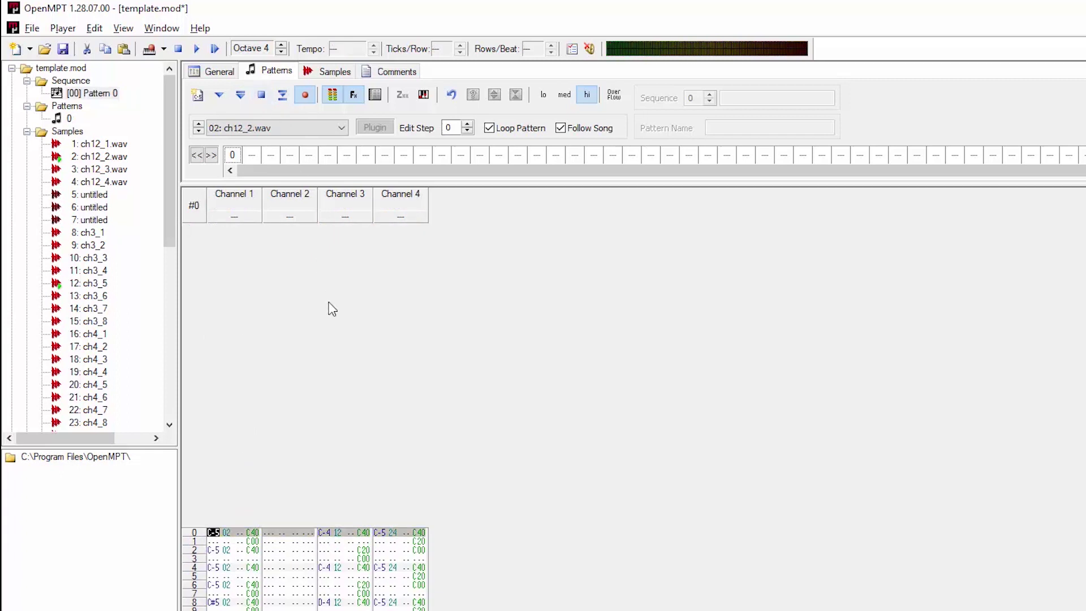
pyautogui.scroll(-2, 330, 308)
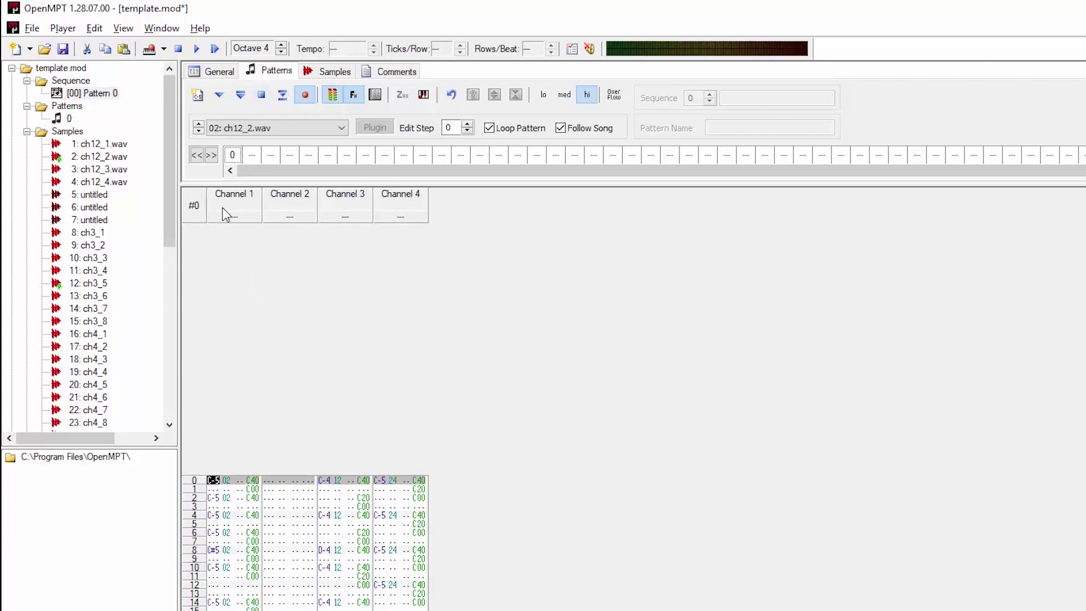
# - Extend the order list with pattern 0 at positions 1 and 2
pyautogui.click(252, 156)
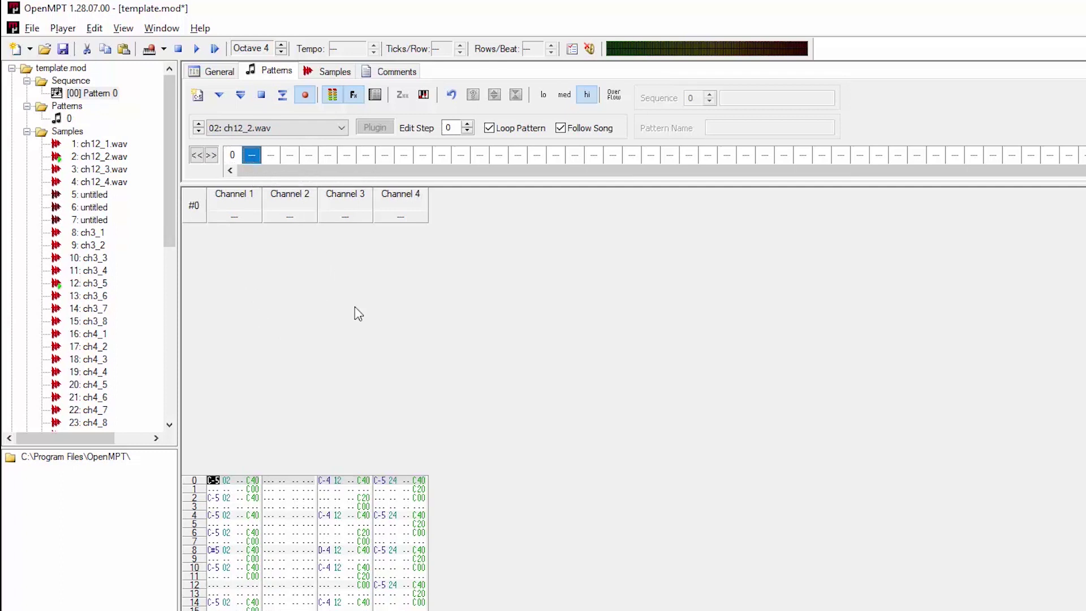
pyautogui.click(232, 156)
pyautogui.press('0')
pyautogui.click(271, 155)
pyautogui.press('0')
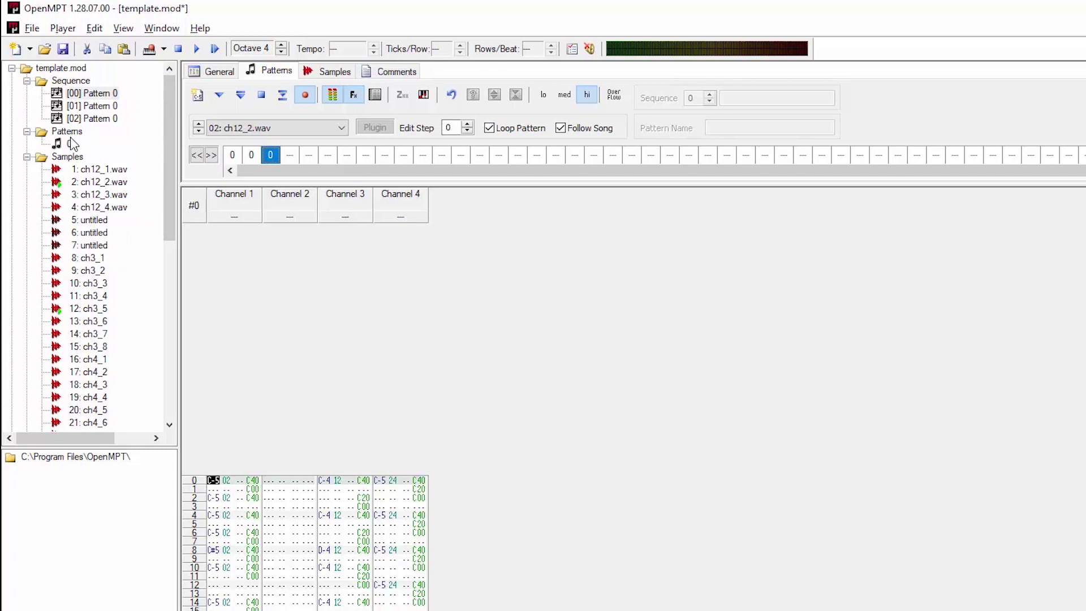
# - Create a new pattern and try pattern 1 at order position 1 before restoring pattern 0 there
pyautogui.click(199, 95)
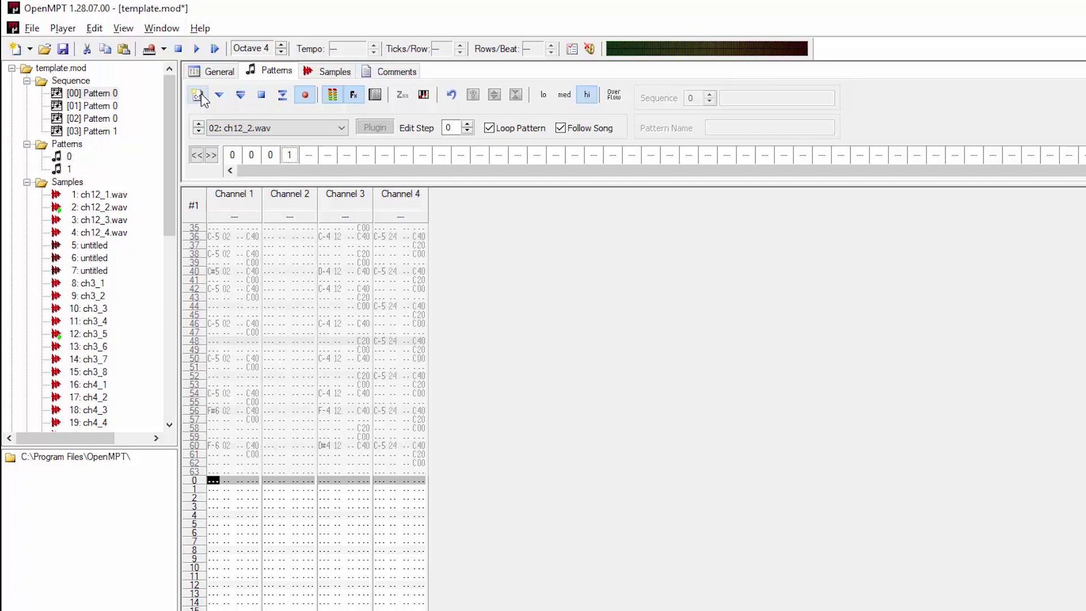
pyautogui.click(271, 156)
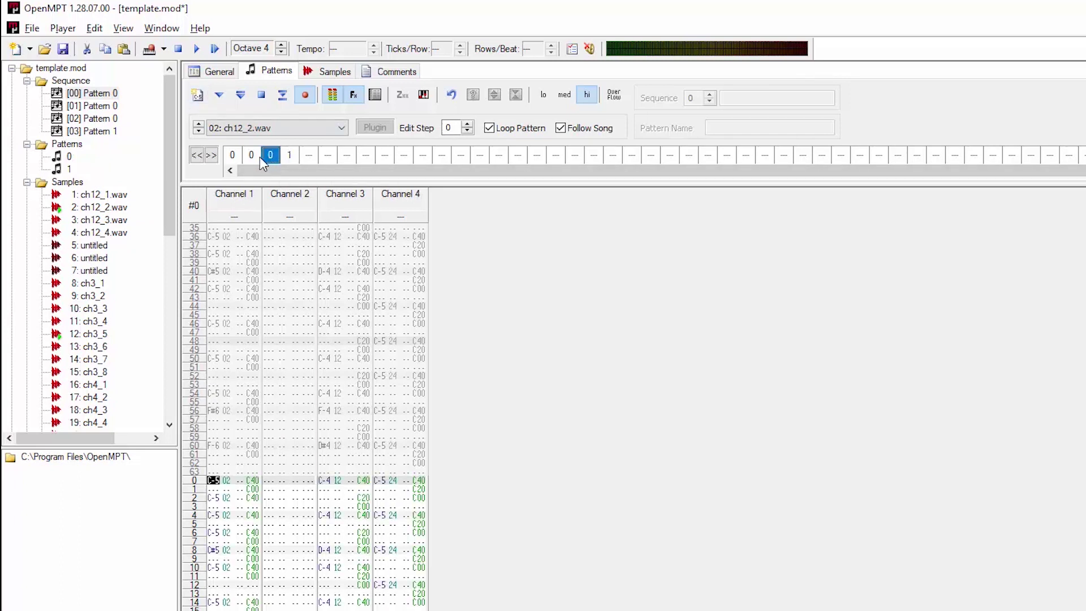
pyautogui.press('1')
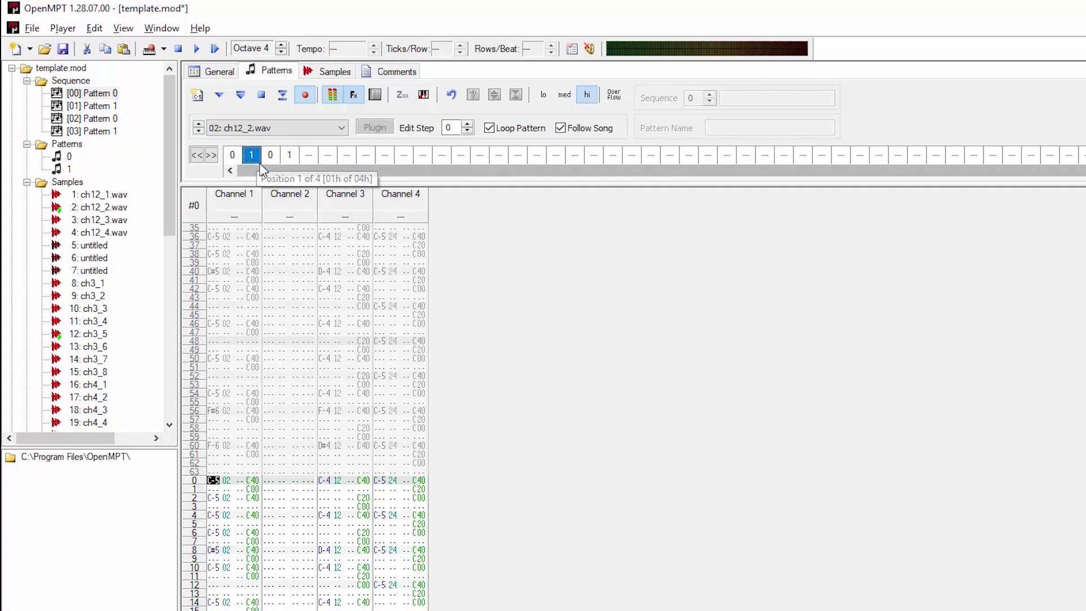
pyautogui.press('0')
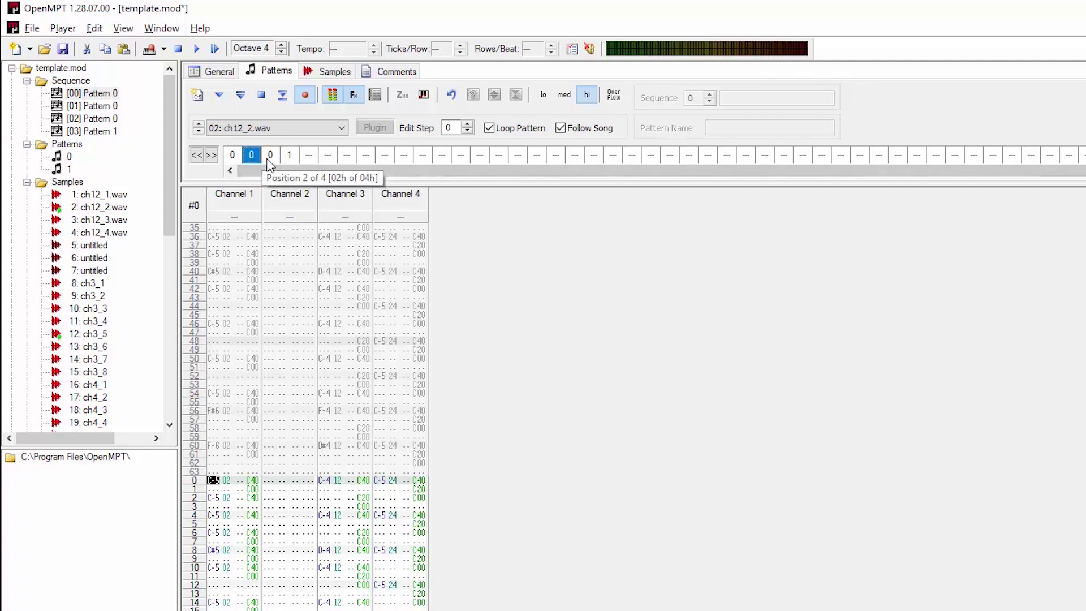
# - Remove pattern 1 from the end of the order list and delete the pattern from the module
pyautogui.click(288, 157)
pyautogui.press('Delete')
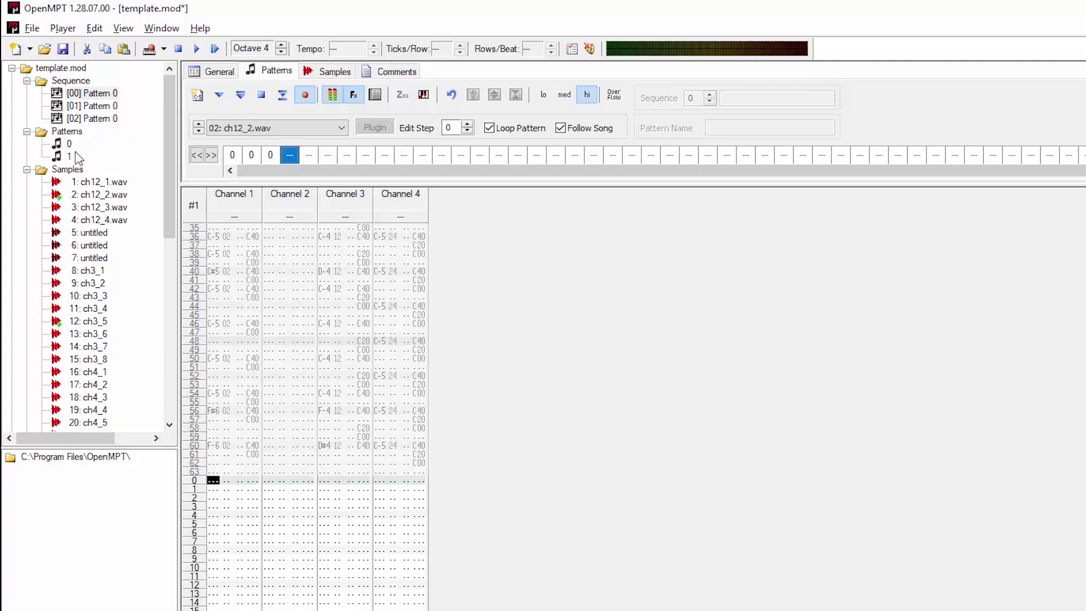
pyautogui.click(69, 156)
pyautogui.rightClick(71, 158)
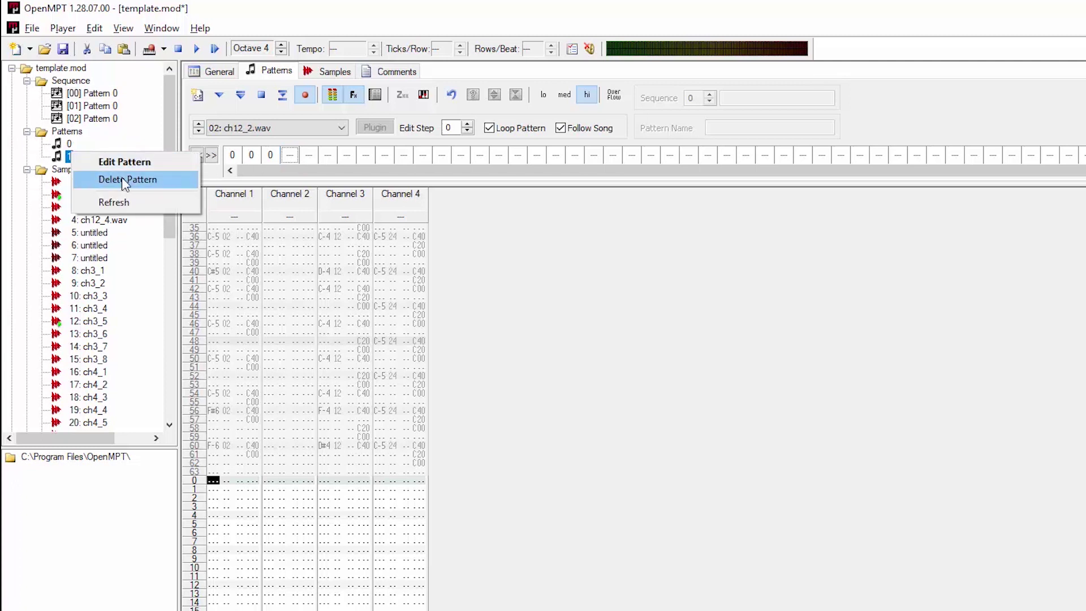
pyautogui.click(121, 177)
pyautogui.click(754, 467)
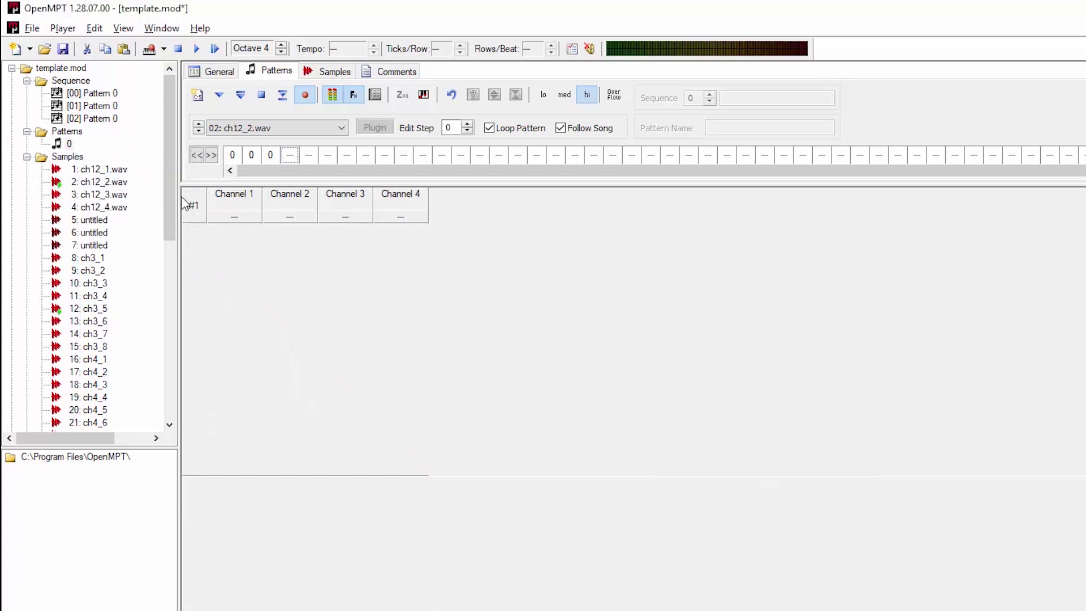
# - Save template.mod under its existing name
pyautogui.click(31, 29)
pyautogui.click(72, 151)
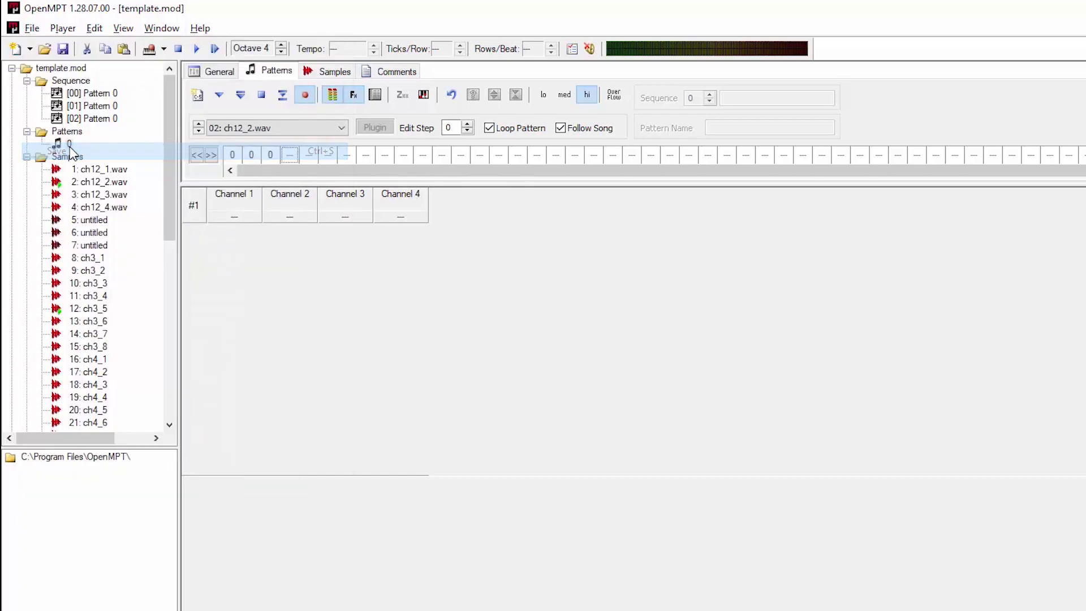
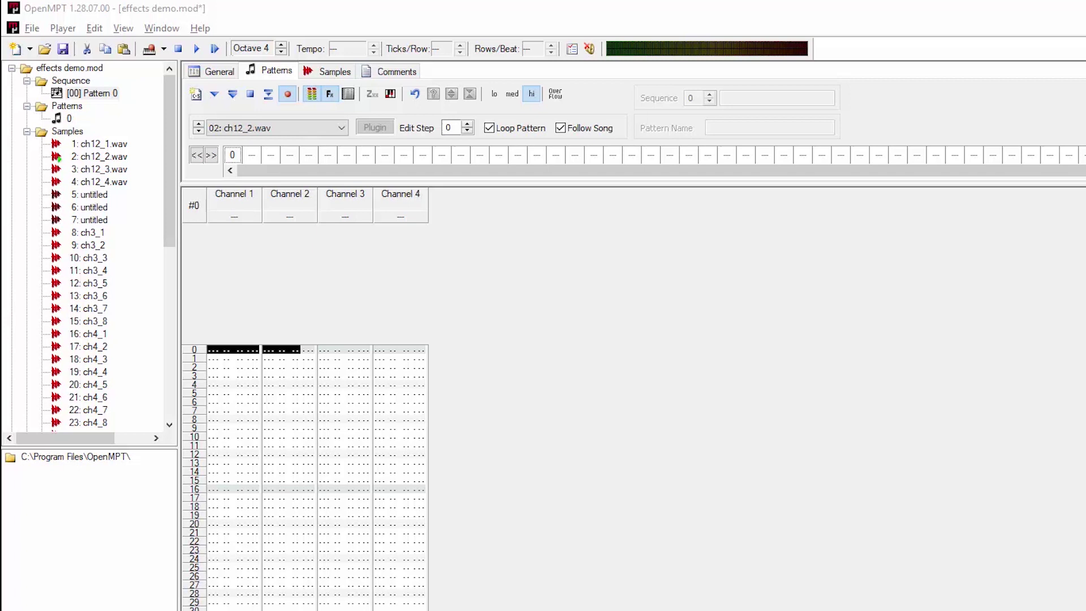
# - Enter note C-4 with sample 02 and effect 028 on row 0 of channel 1, and play the pattern
pyautogui.click(215, 352)
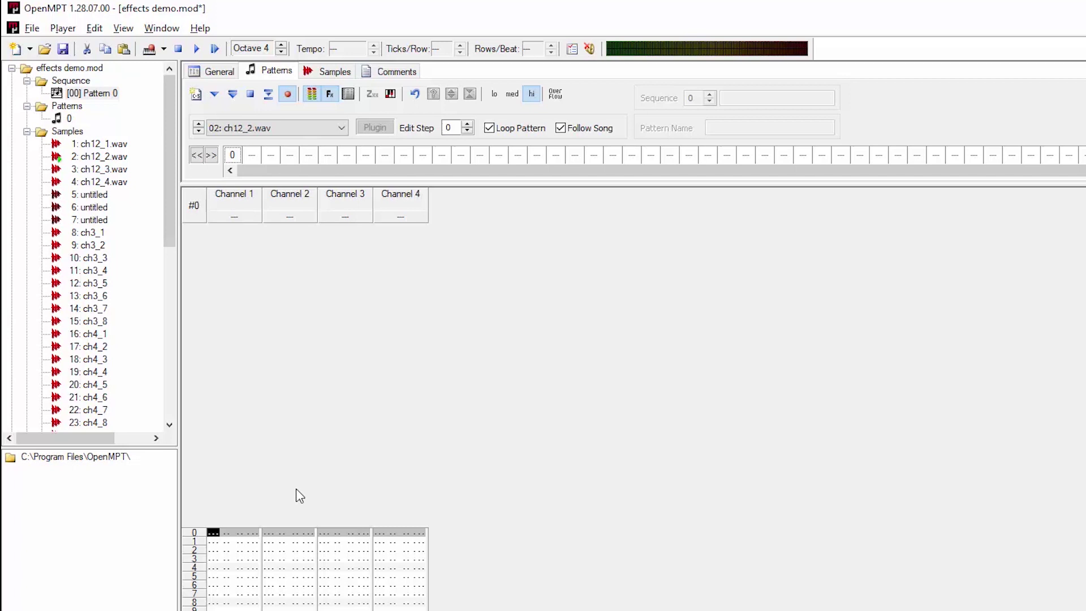
pyautogui.press('z')
pyautogui.press('Right')
pyautogui.press('Right')
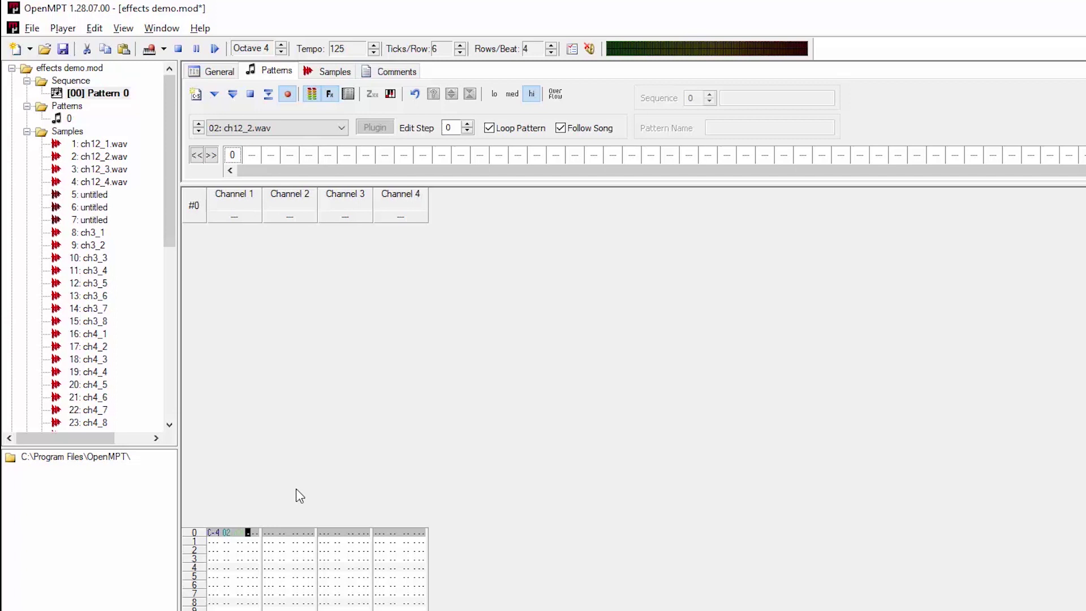
pyautogui.press('0')
pyautogui.press('Right')
pyautogui.write('8')
pyautogui.click(233, 95)
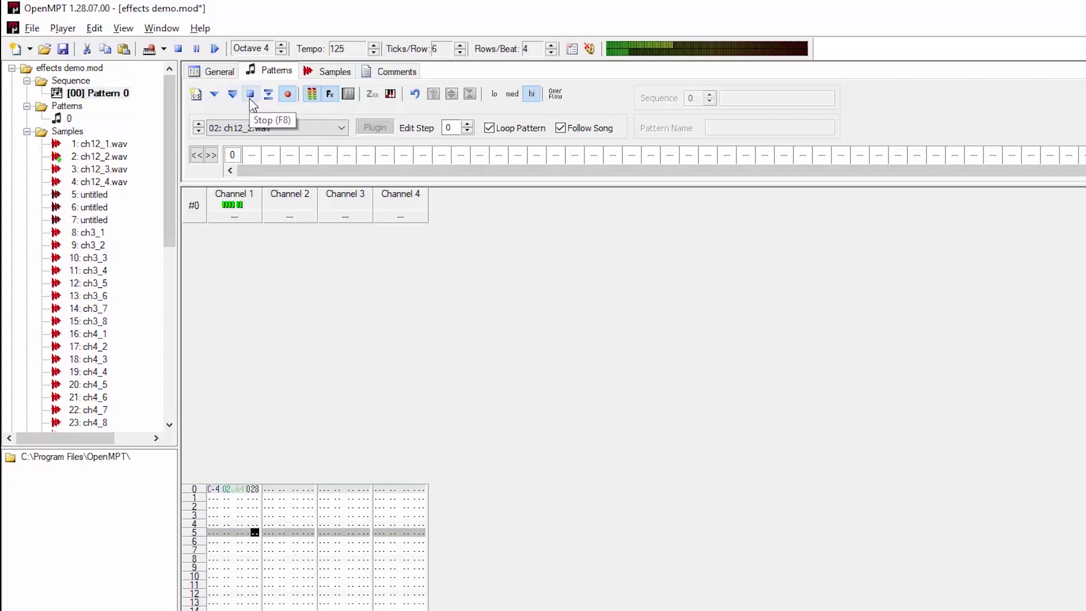
pyautogui.click(251, 98)
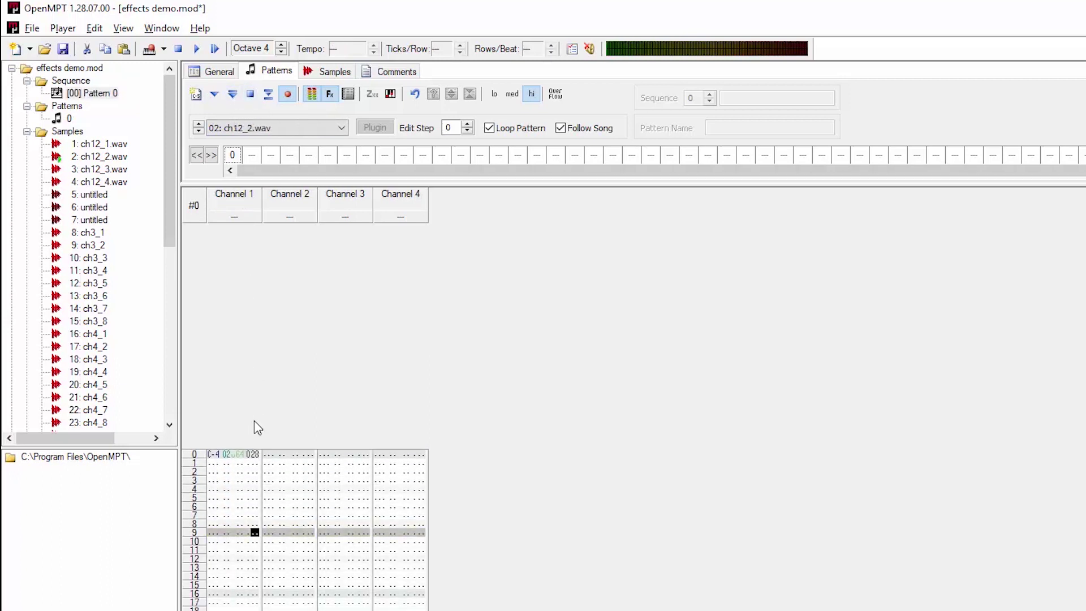
# - Put effect C00 on row 4 of channel 1 and play the pattern from the start to hear the note cut
pyautogui.click(253, 490)
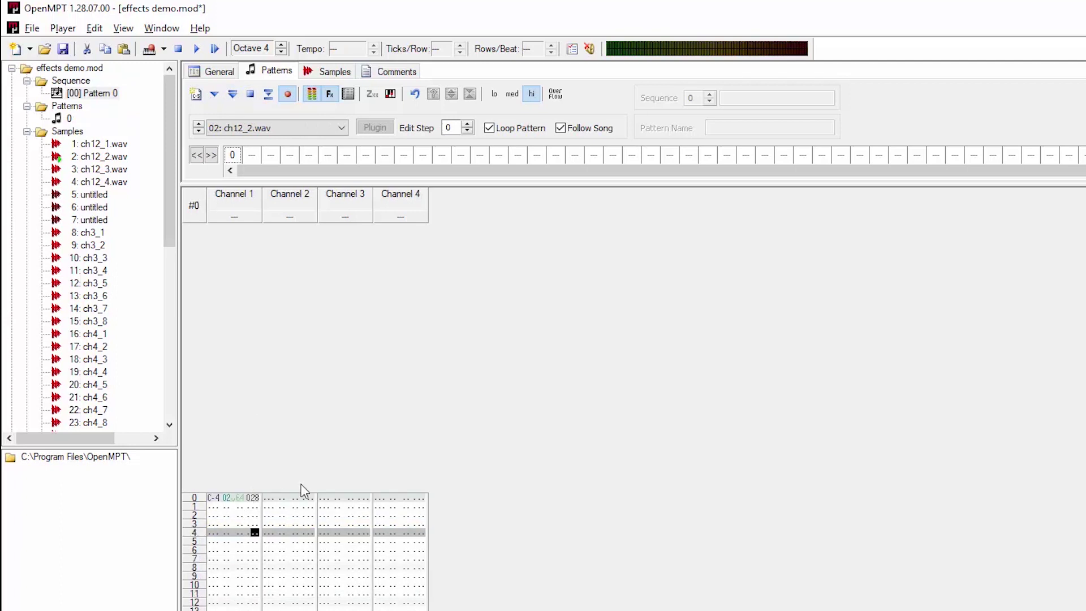
pyautogui.press('Left')
pyautogui.write('c')
pyautogui.click(231, 96)
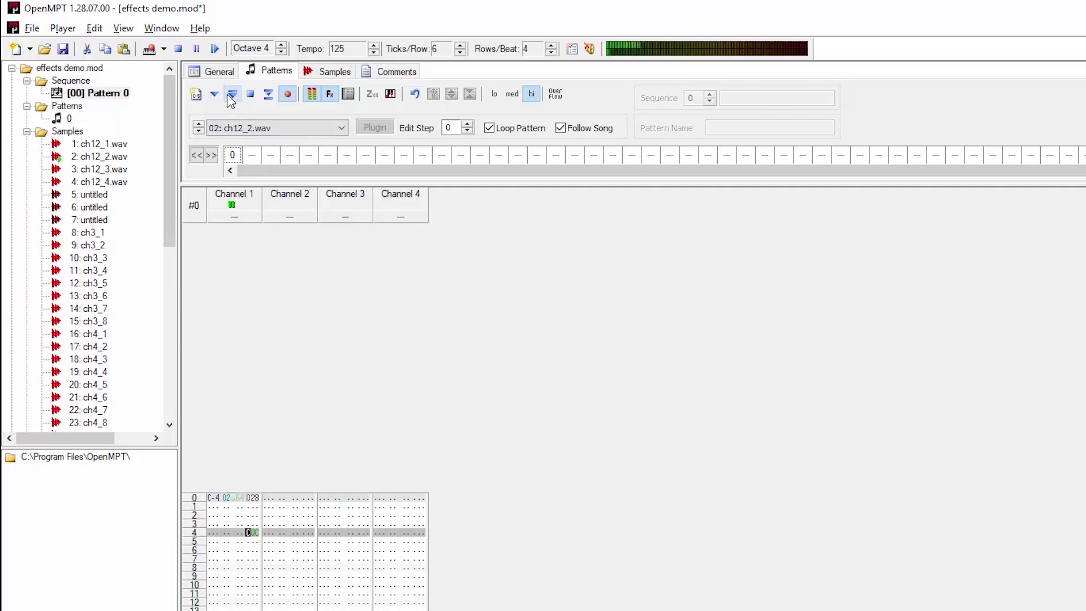
pyautogui.click(249, 95)
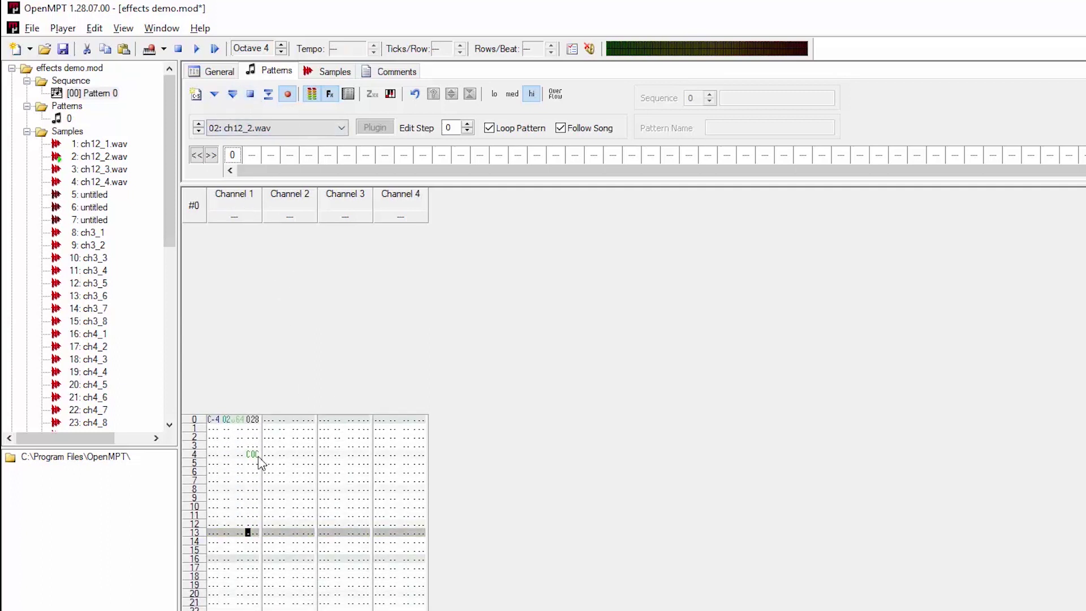
pyautogui.click(258, 456)
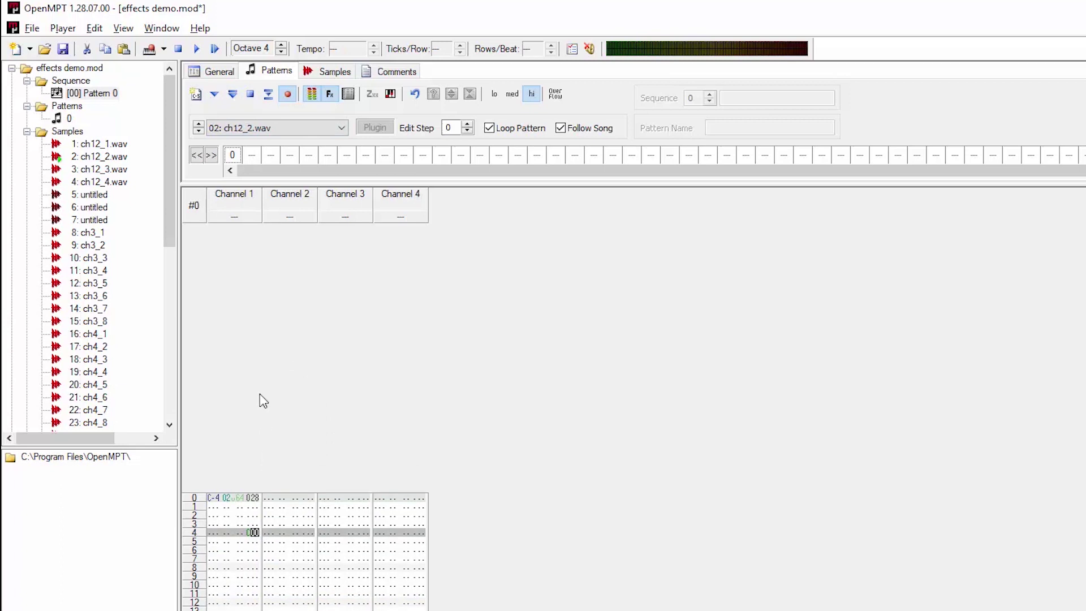
pyautogui.click(232, 93)
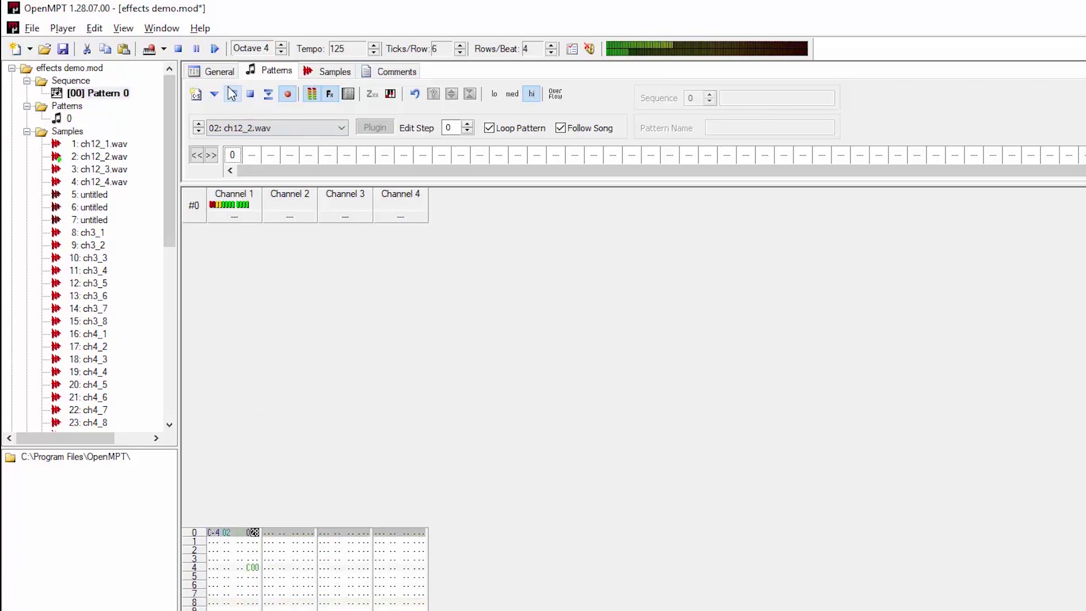
pyautogui.click(250, 94)
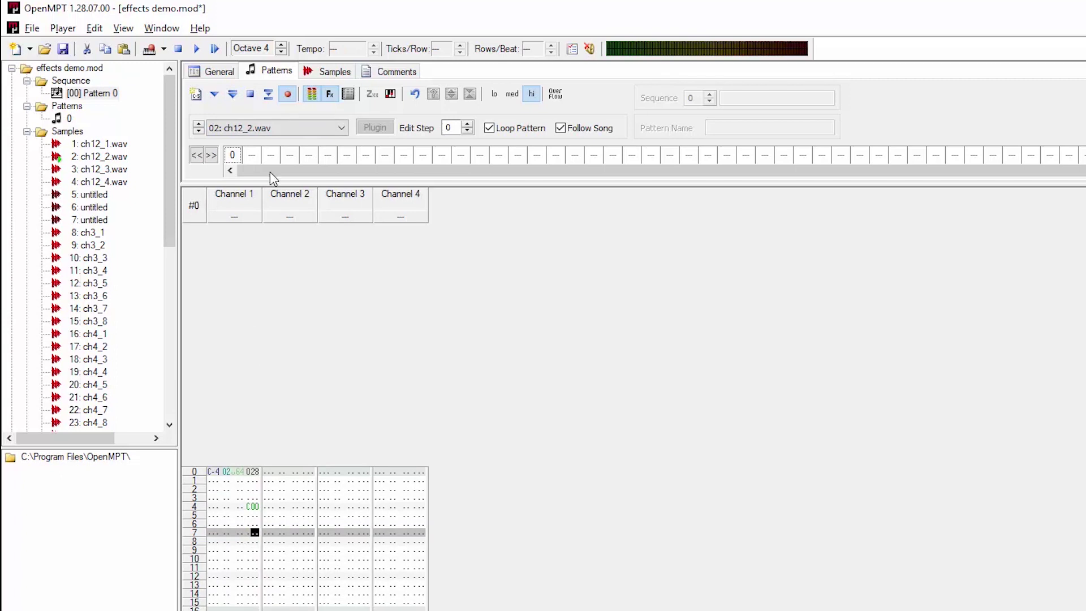
pyautogui.click(233, 95)
pyautogui.click(250, 95)
# - Copy the row 0 entry of channel 1, C-4 02 v64 028, to rows 2, 4 and 6
pyautogui.moveTo(215, 477); pyautogui.dragTo(260, 525)
pyautogui.write('C-4 02 v64 028')
pyautogui.hotkey('ctrl', 'v')
pyautogui.hotkey('ctrl', 'v')
pyautogui.click(212, 490)
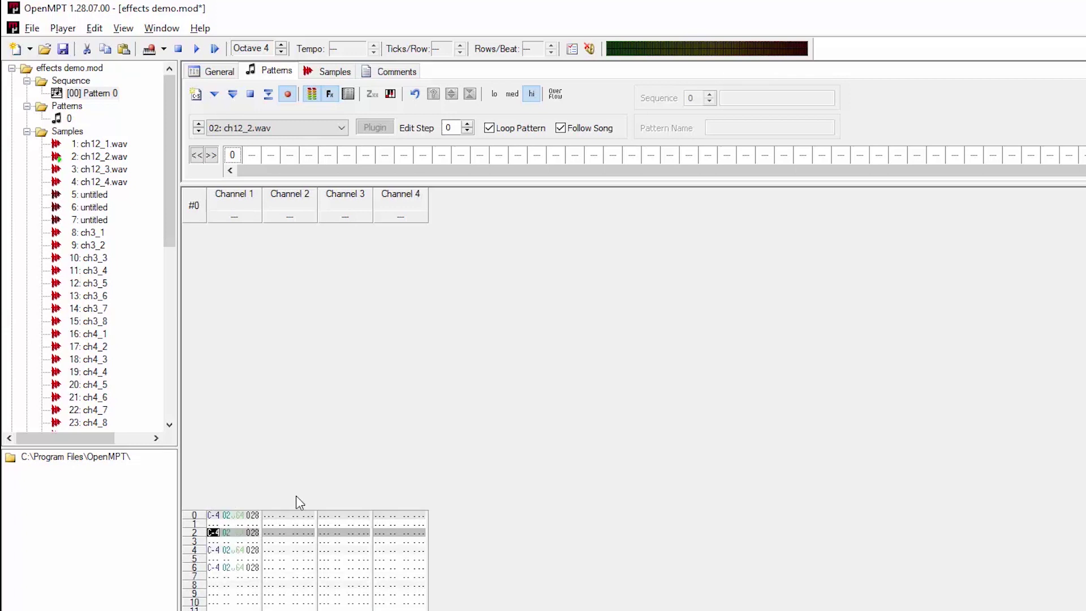
# - Change the notes on rows 2, 4 and 6 to D-4, D#4 and E-4, and play the pattern
pyautogui.press('2')
pyautogui.press('w')
pyautogui.press('Up')
pyautogui.press('Up')
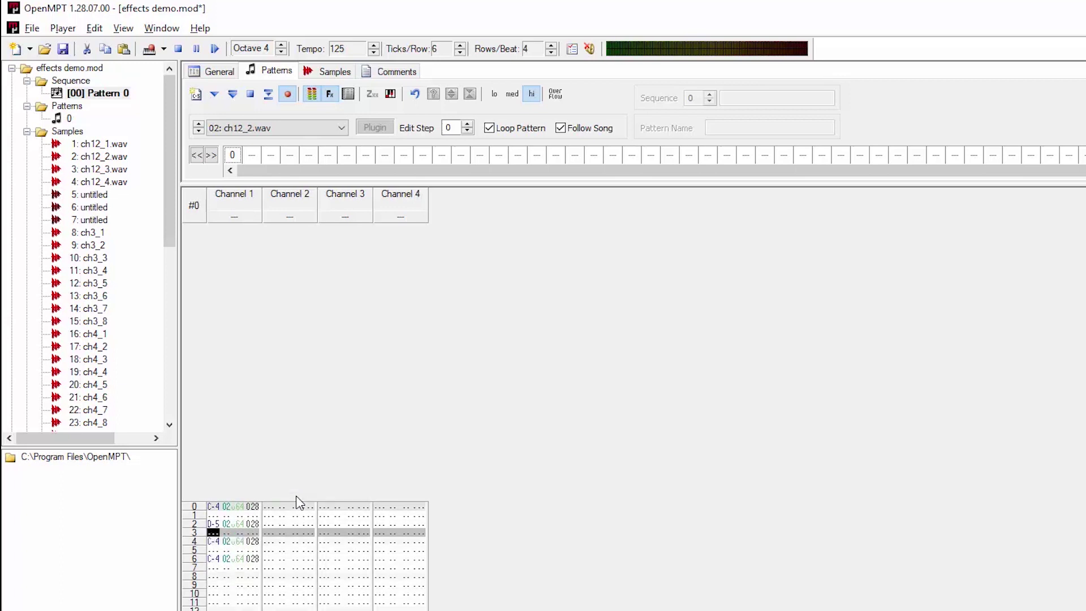
pyautogui.press('x')
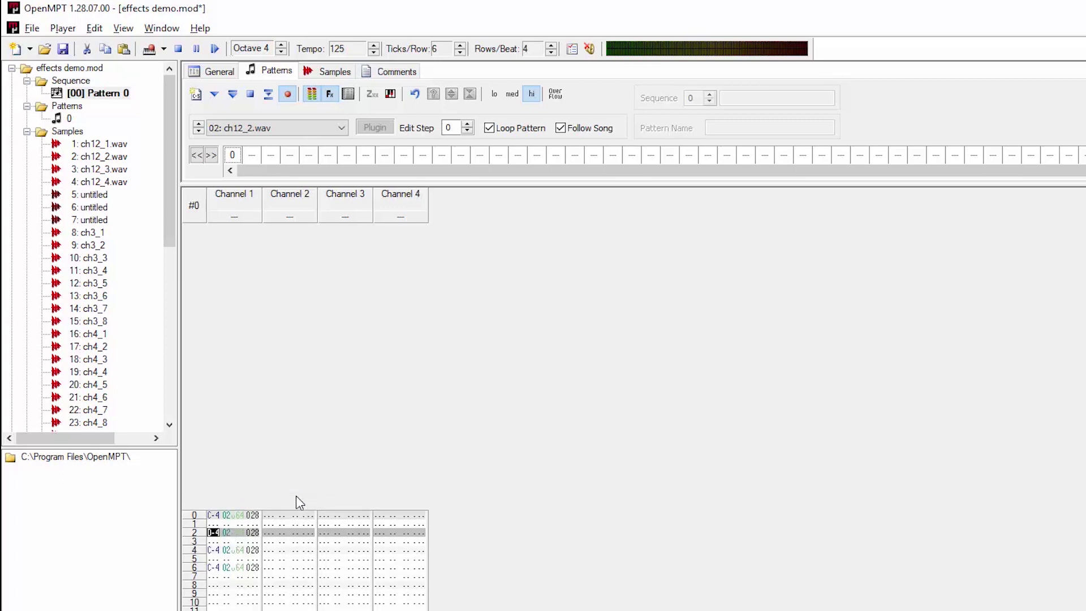
pyautogui.press('d')
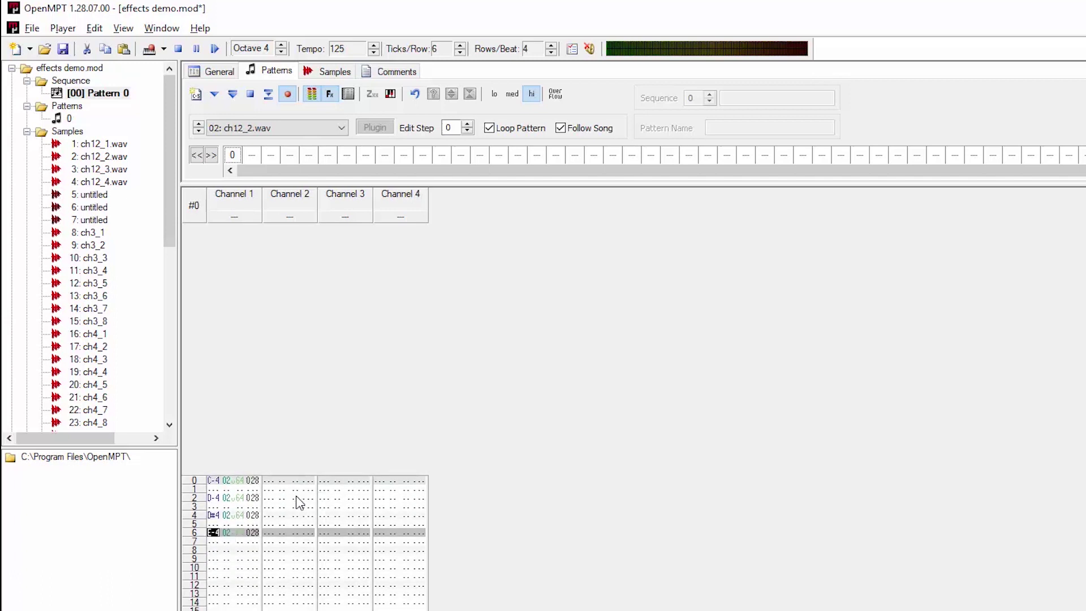
pyautogui.click(233, 94)
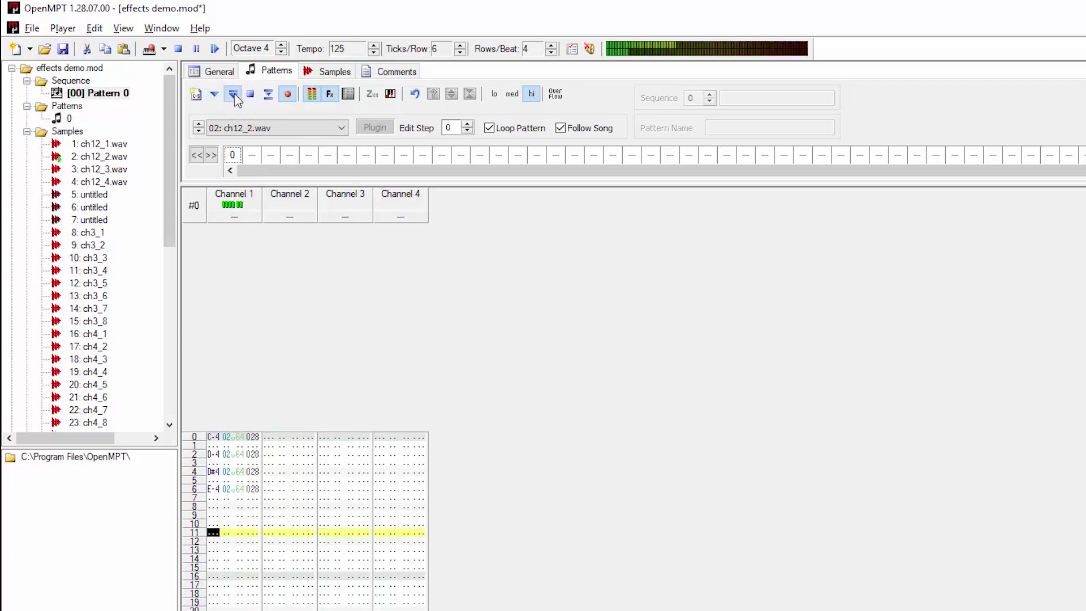
pyautogui.click(250, 95)
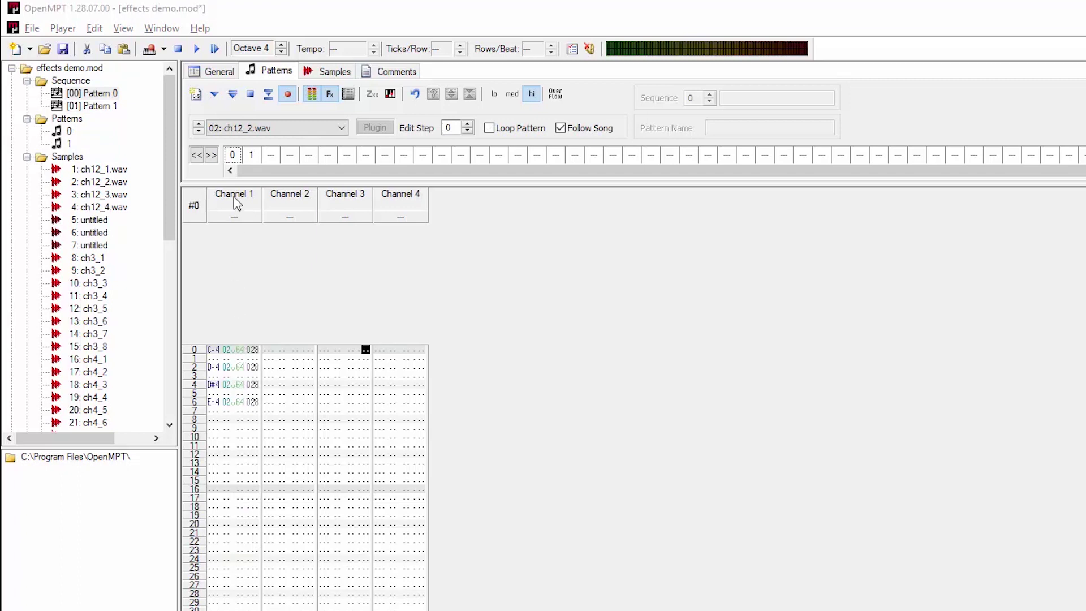
# - Compare patterns 0 and 1, and set the effect on row 4 of pattern 0's channel 1 to B01
pyautogui.click(251, 155)
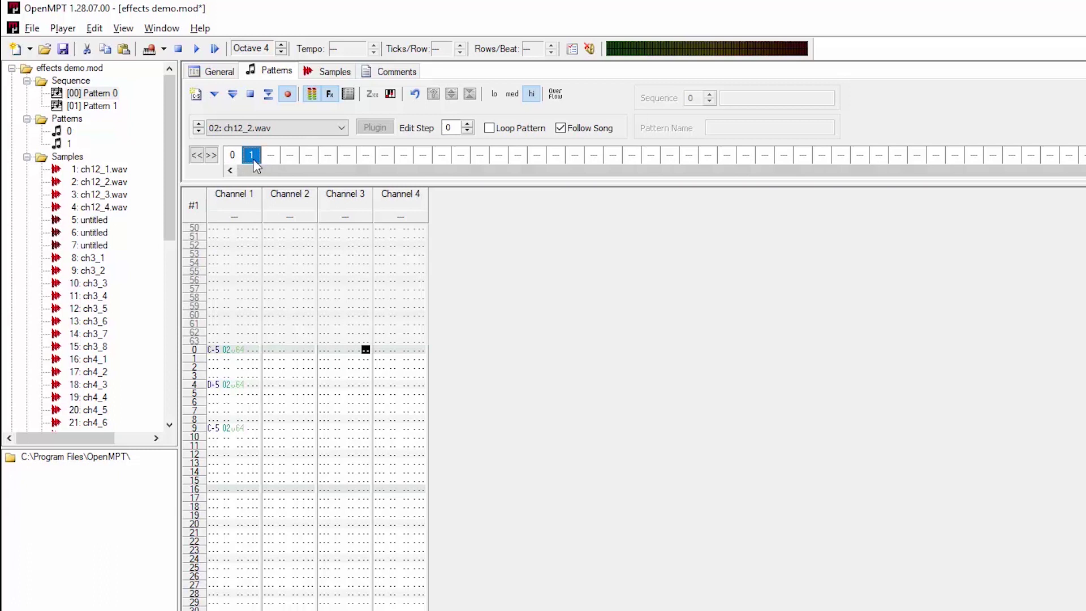
pyautogui.click(232, 155)
pyautogui.click(250, 154)
pyautogui.click(233, 156)
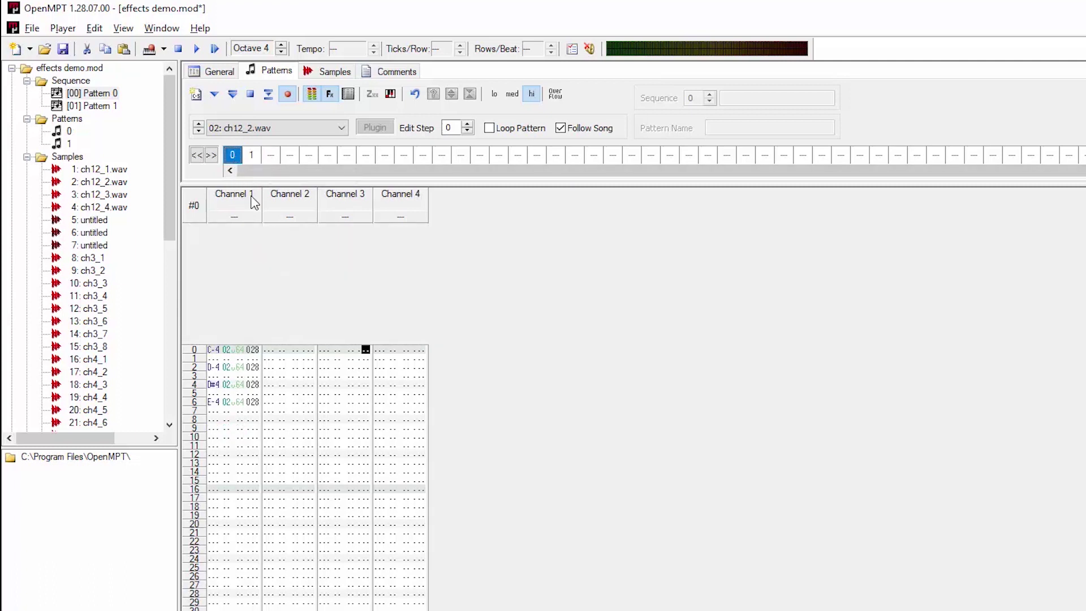
pyautogui.click(249, 385)
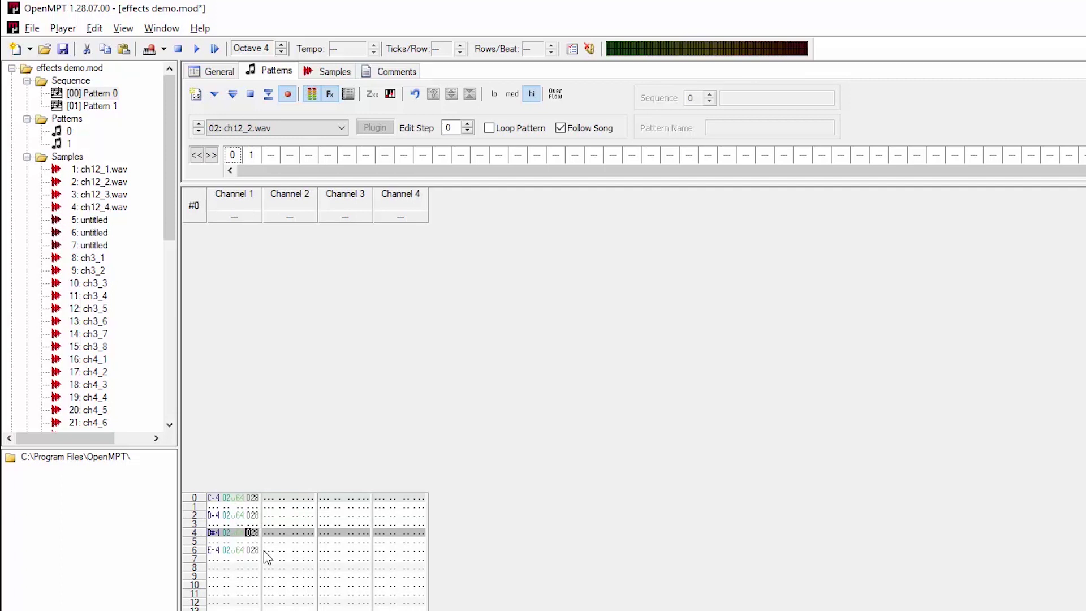
pyautogui.press('Right')
pyautogui.write('01')
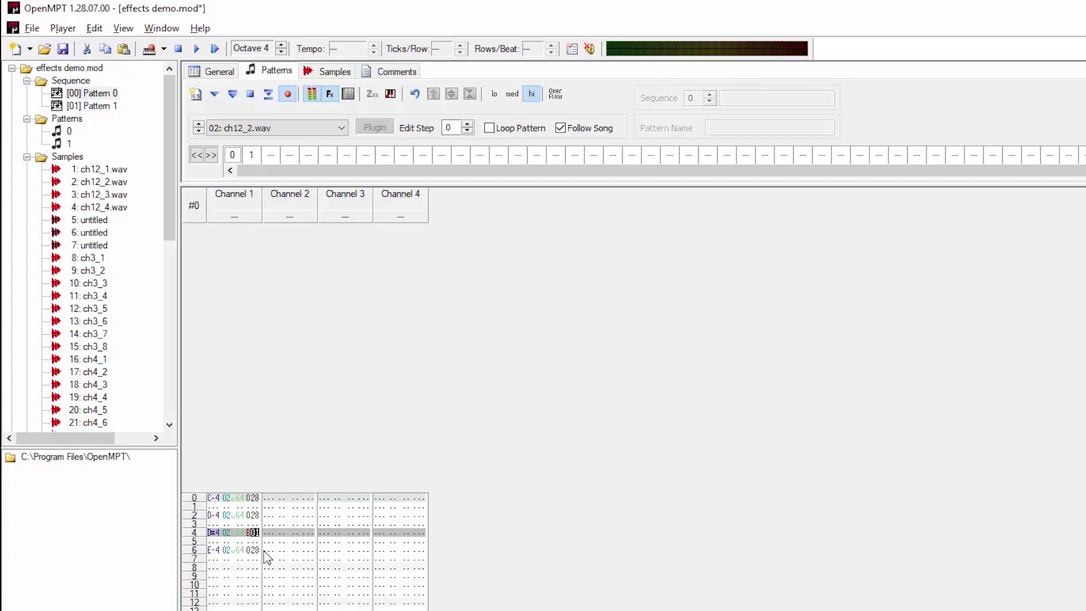
# - Play the pattern and the whole song from the start to test the position jump into pattern 1
pyautogui.click(219, 102)
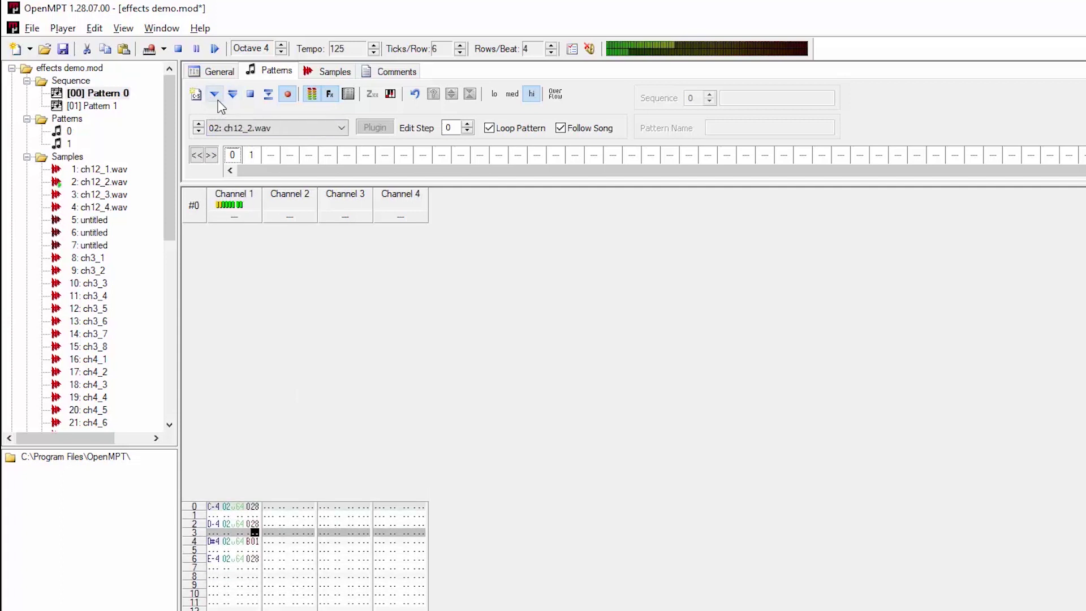
pyautogui.click(248, 96)
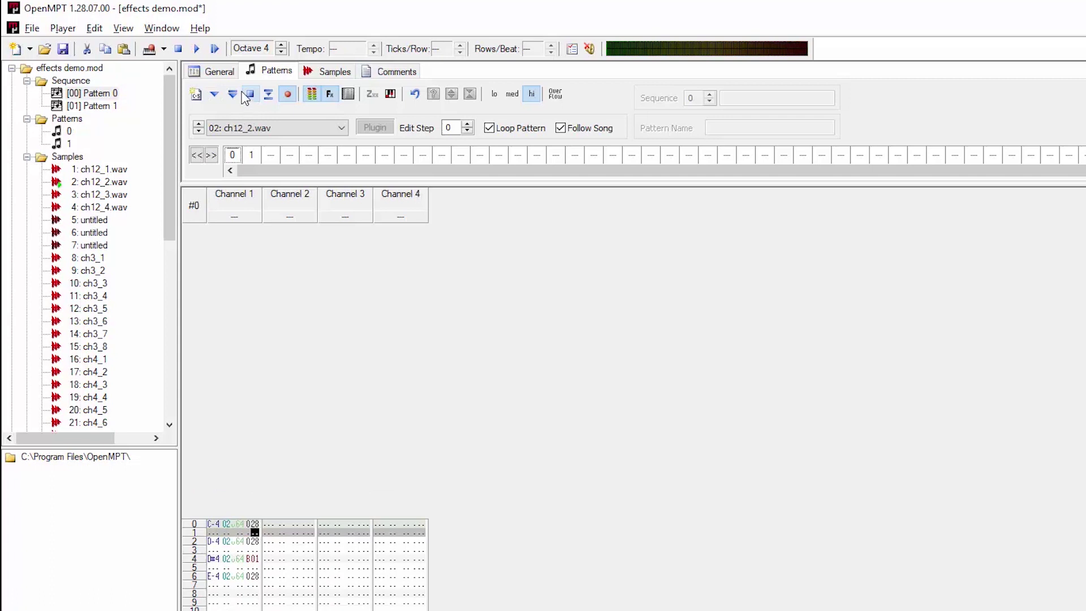
pyautogui.click(215, 50)
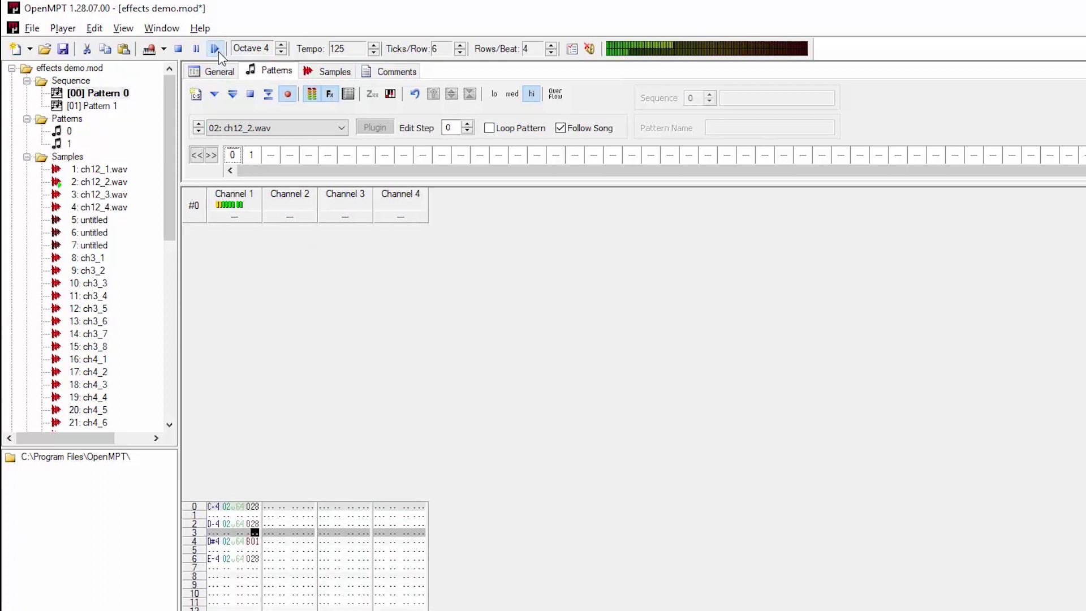
pyautogui.click(177, 49)
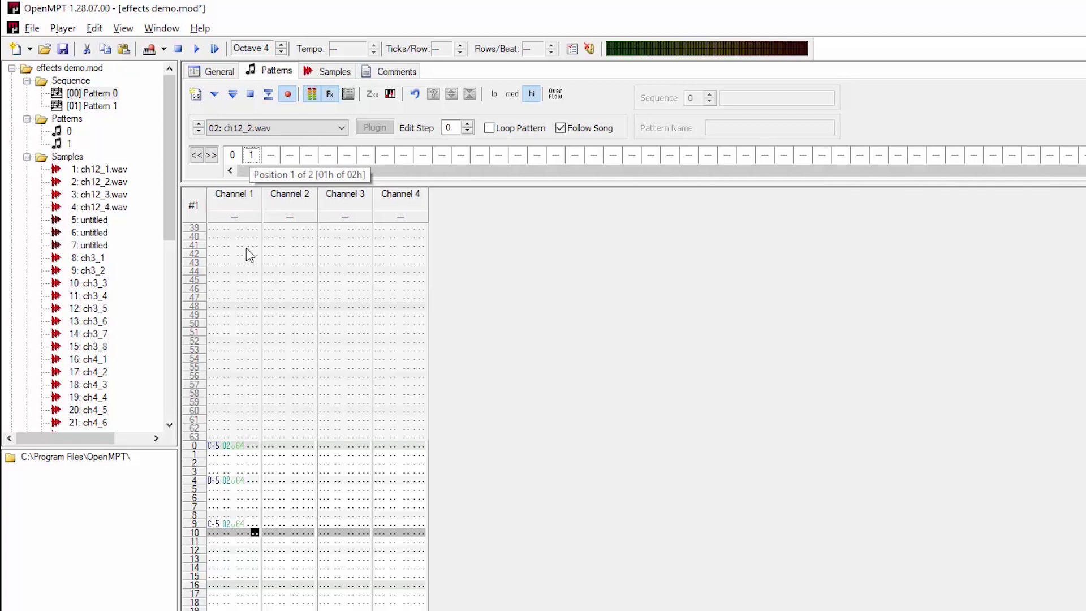
pyautogui.scroll(1, 289, 458)
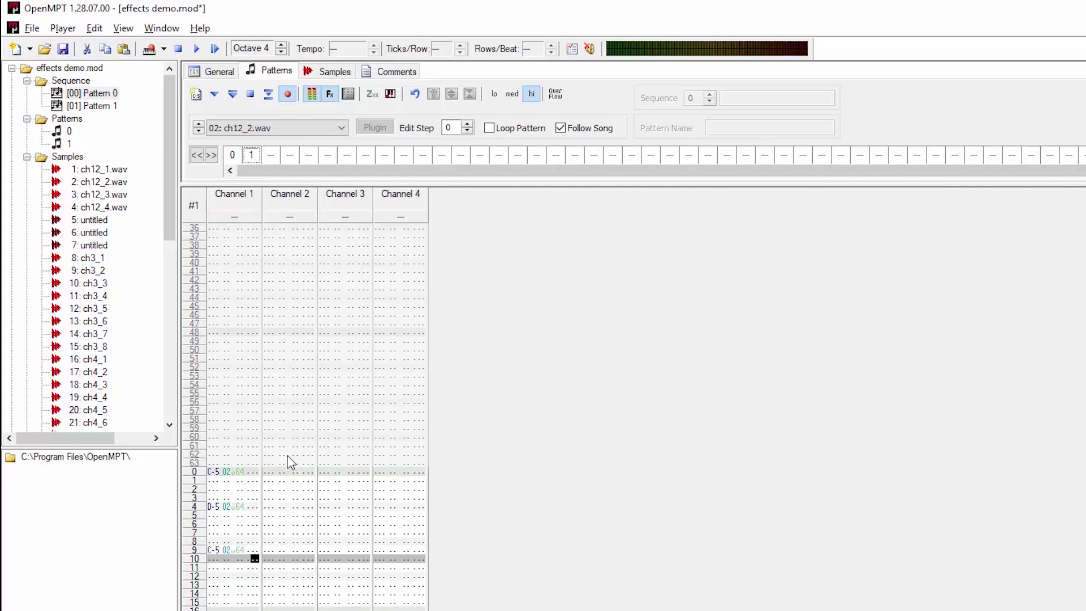
# - Return to pattern 0 and set the effect on row 4 of channel 1 back to 028
pyautogui.click(232, 155)
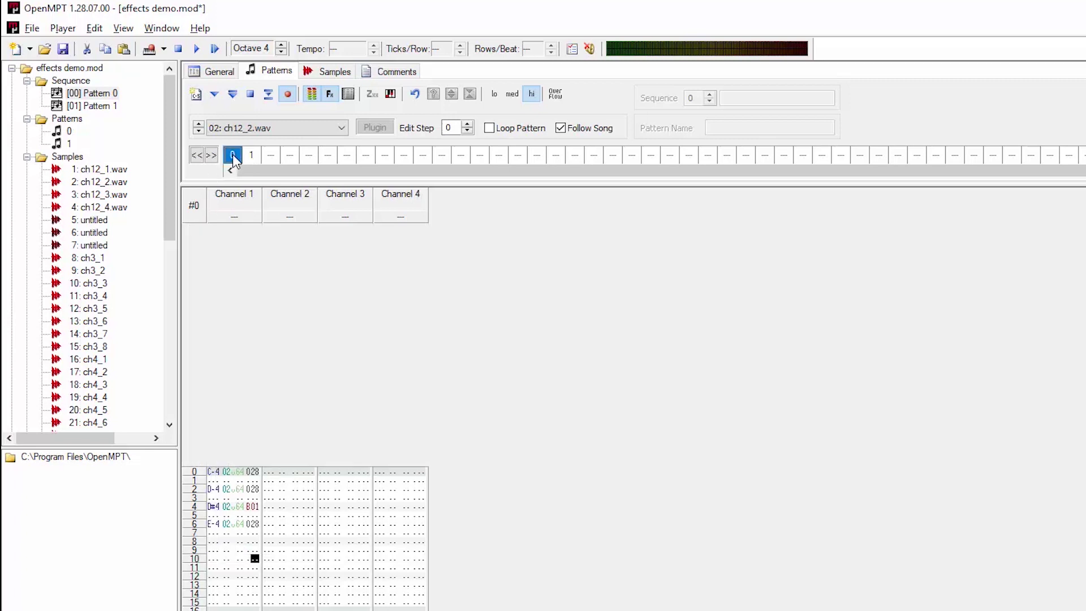
pyautogui.click(249, 471)
pyautogui.press('Down')
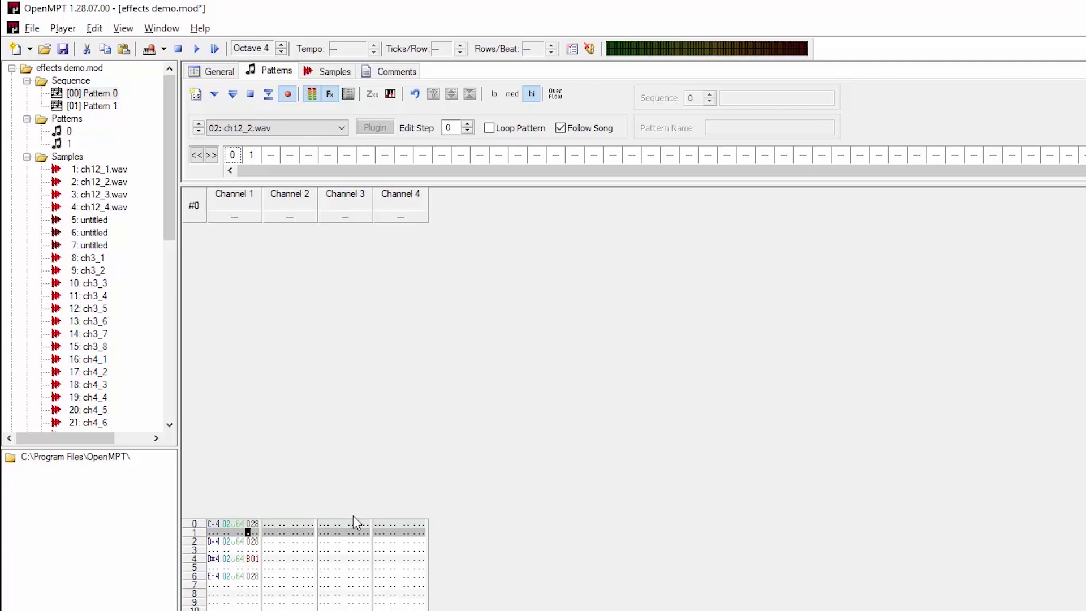
pyautogui.press('Up')
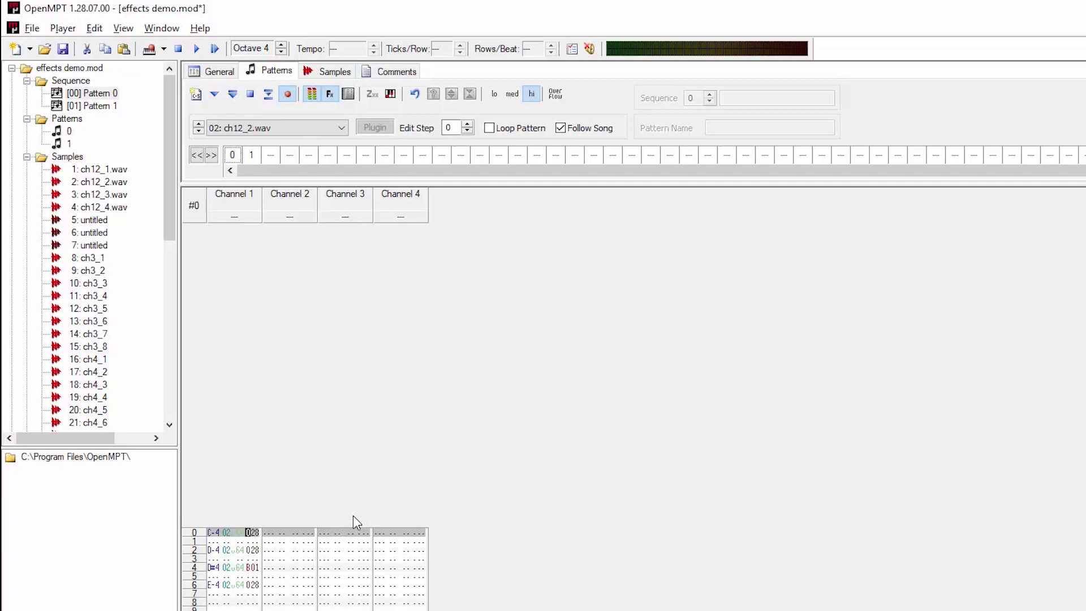
pyautogui.scroll(-3, 353, 515)
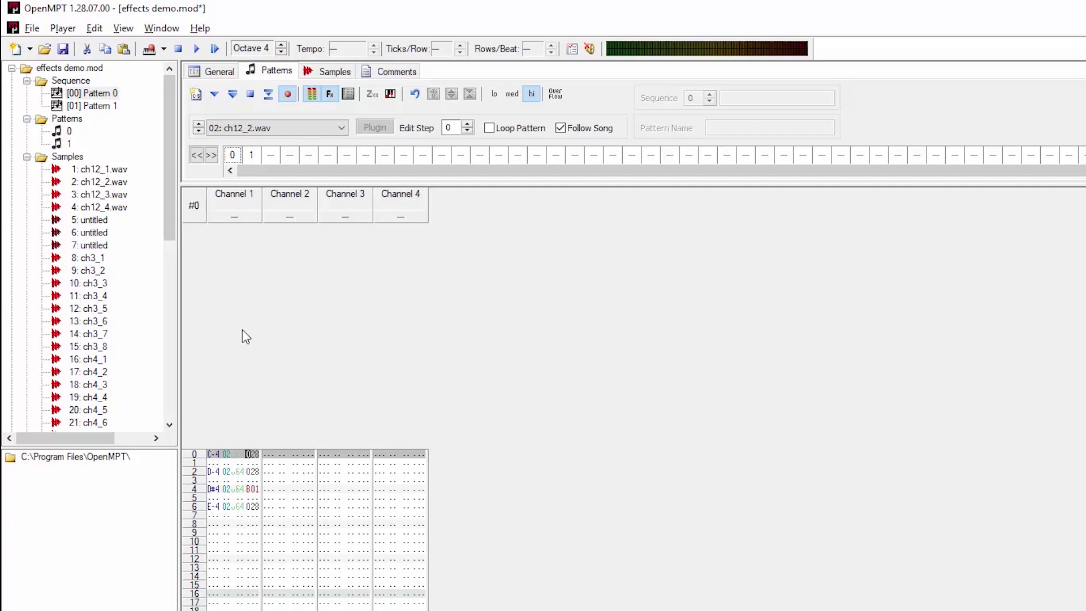
pyautogui.press('Down')
pyautogui.press('Down')
pyautogui.press('Down')
pyautogui.press('Down')
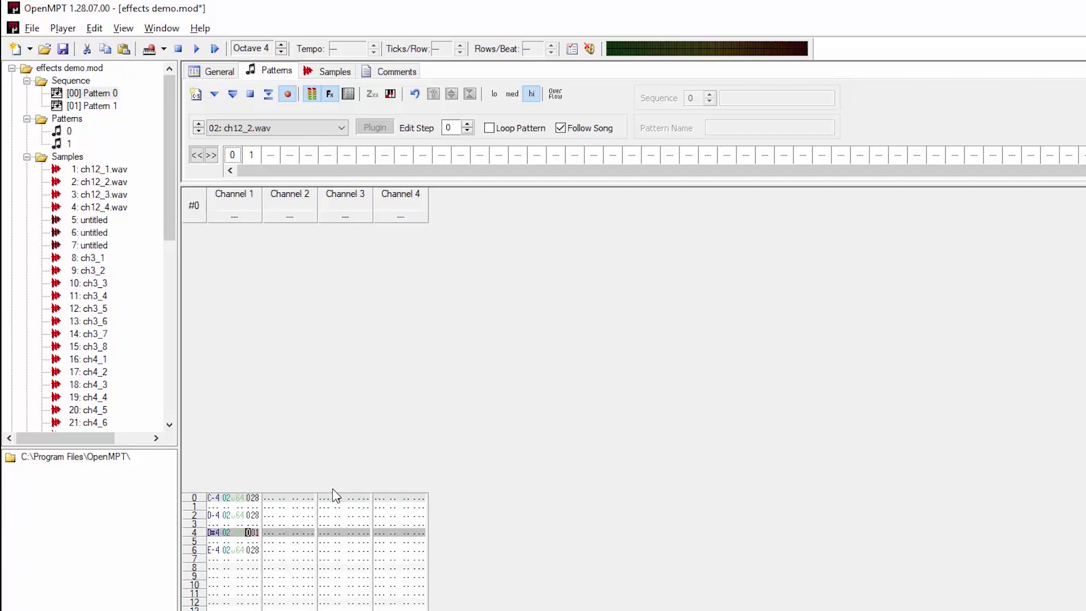
pyautogui.press('Right')
pyautogui.write('28')
# - Add the pattern break effect D00 on row 8 of channel 1 in pattern 0
pyautogui.press('Down')
pyautogui.press('Down')
pyautogui.press('Down')
pyautogui.press('Down')
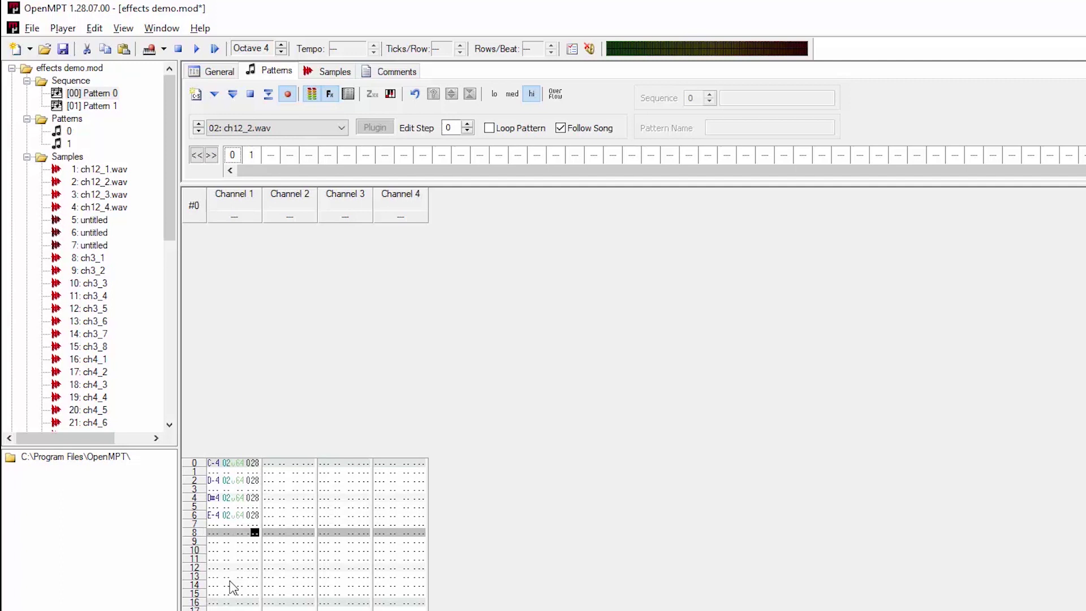
pyautogui.press('Left')
pyautogui.write('d')
pyautogui.press('Right')
# - Play the song from the start to test the pattern break, and return to pattern 0
pyautogui.click(214, 50)
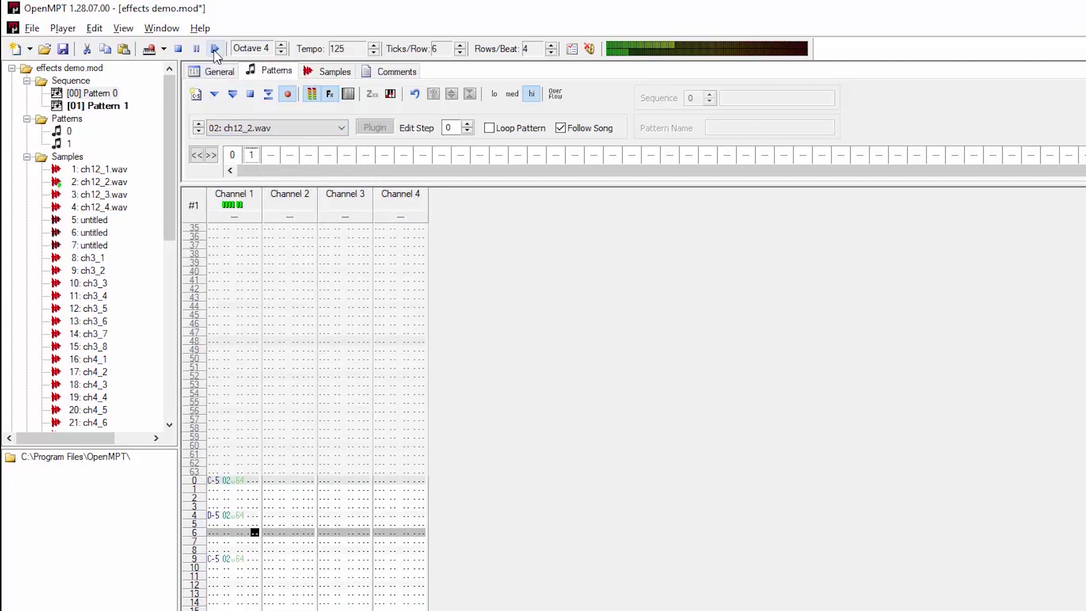
pyautogui.click(179, 49)
pyautogui.click(232, 155)
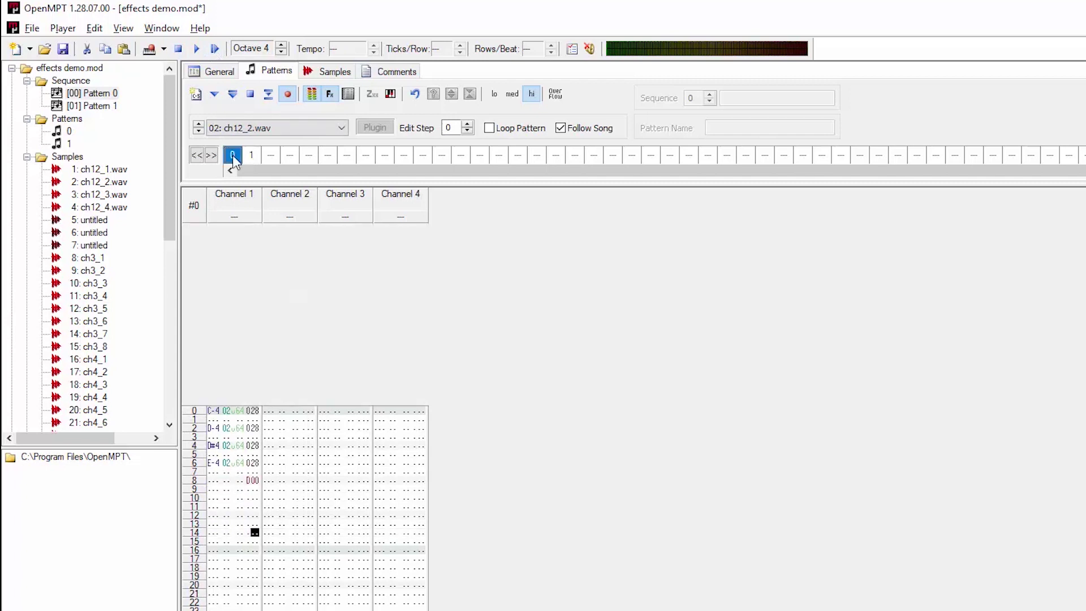
pyautogui.scroll(-4, 232, 416)
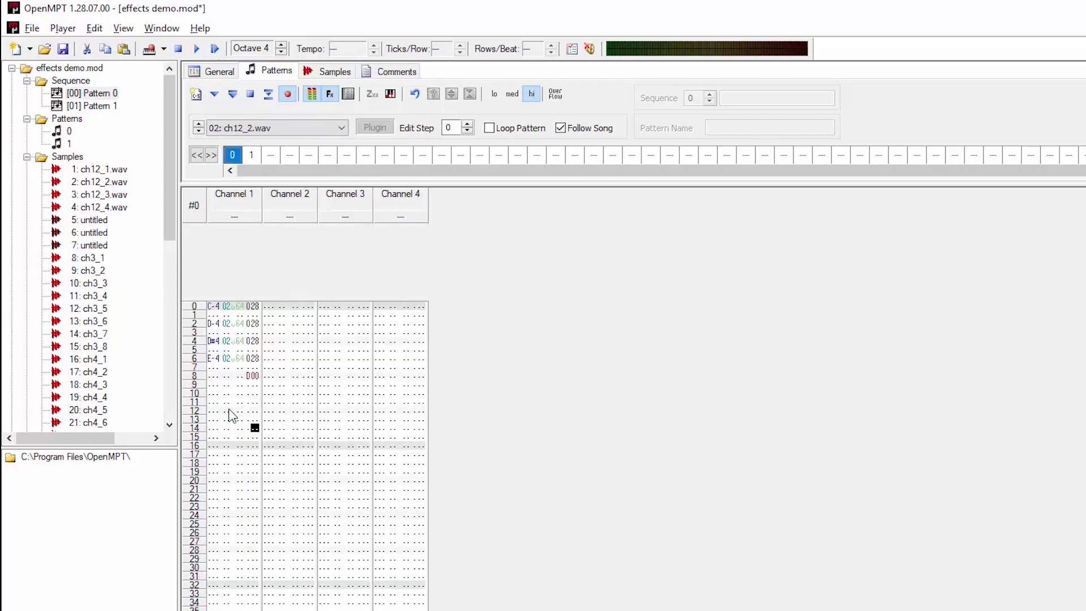
# - Clear the pattern break effect D00 from row 8 of channel 1 in pattern 0
pyautogui.scroll(-5, 232, 377)
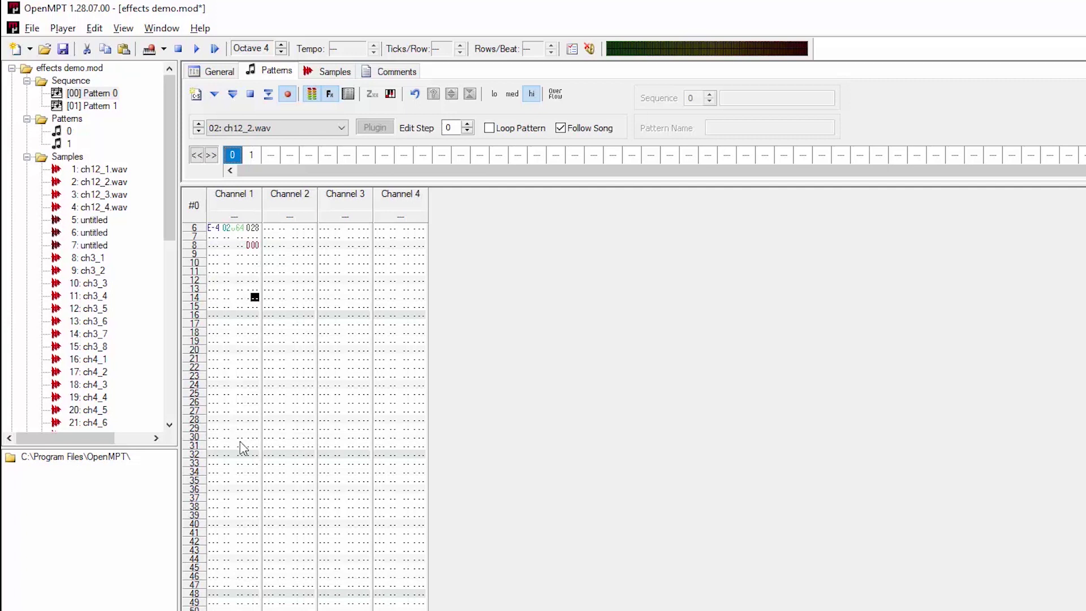
pyautogui.scroll(5, 246, 529)
pyautogui.scroll(-4, 255, 427)
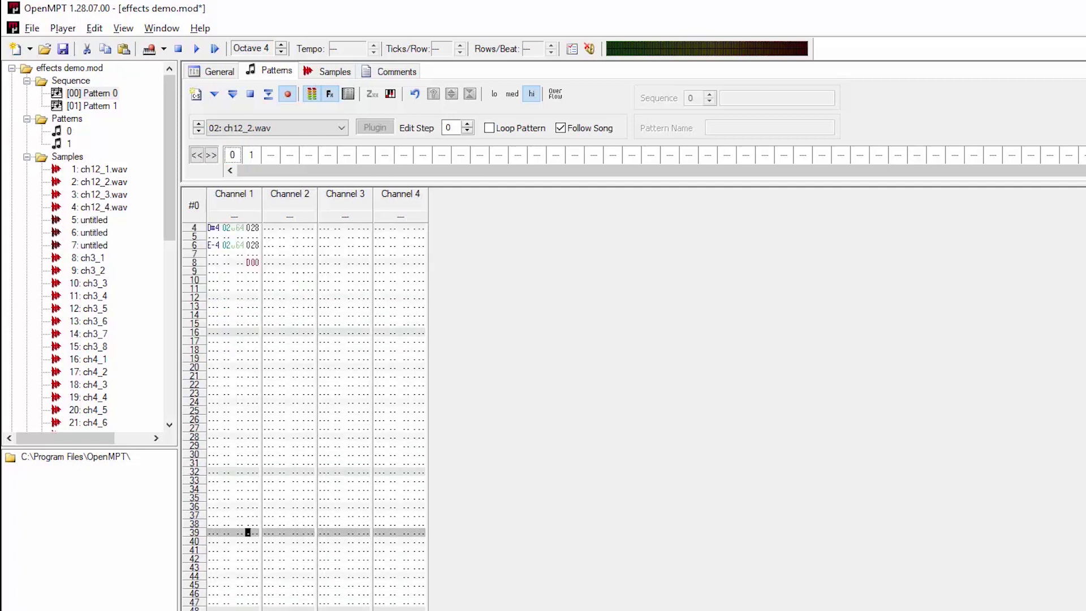
pyautogui.scroll(3, 306, 413)
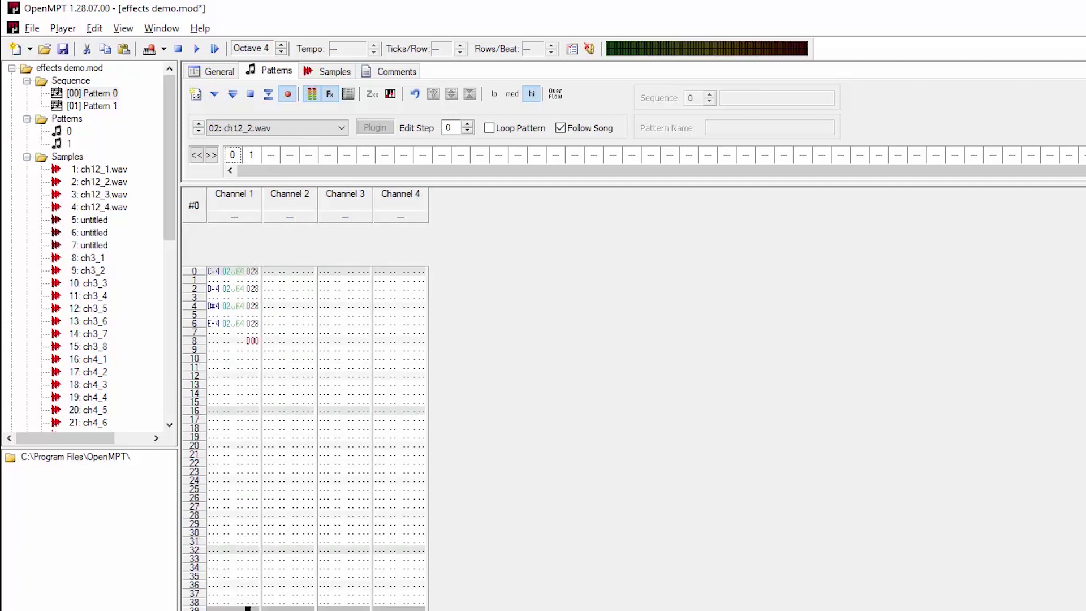
pyautogui.hotkey('ctrl', 'Home')
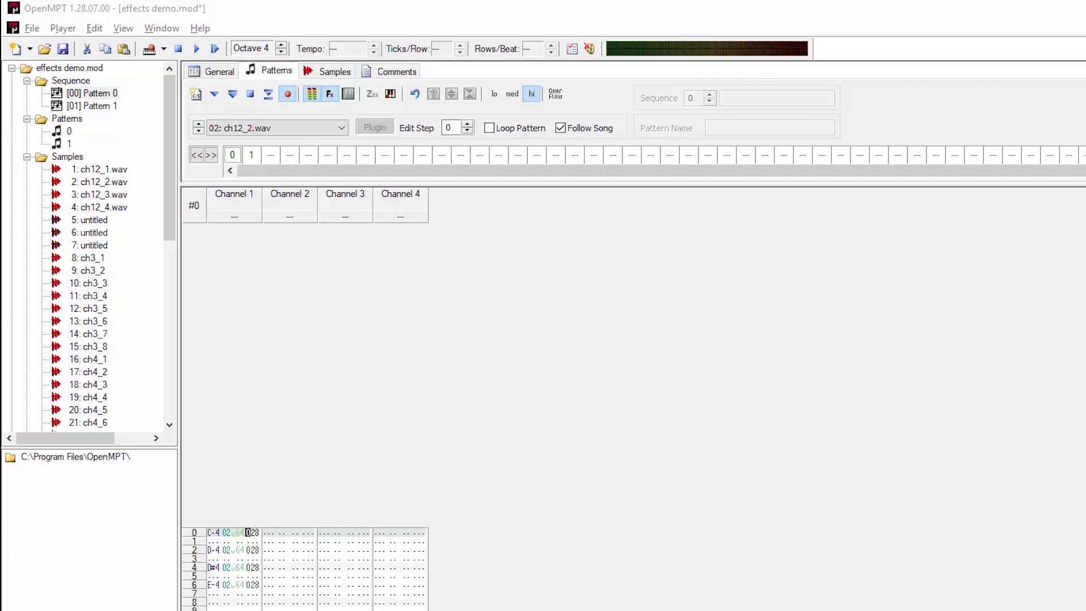
# - Set the effect on row 0 of channel 1 to E0F
pyautogui.click(248, 534)
pyautogui.write('e')
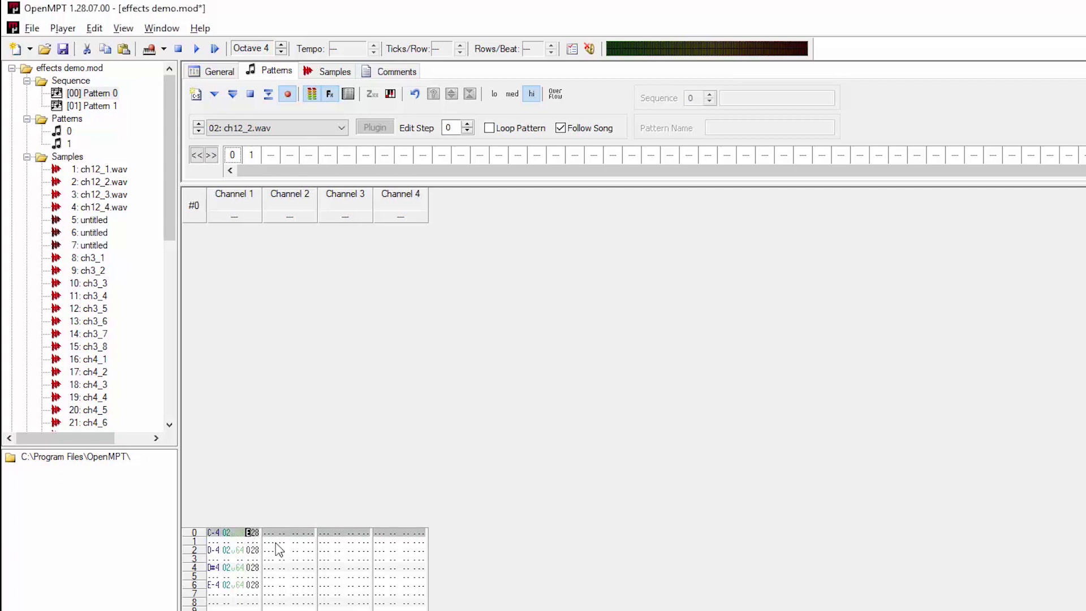
pyautogui.press('Right')
pyautogui.write('12408')
pyautogui.press('Down')
pyautogui.press('Down')
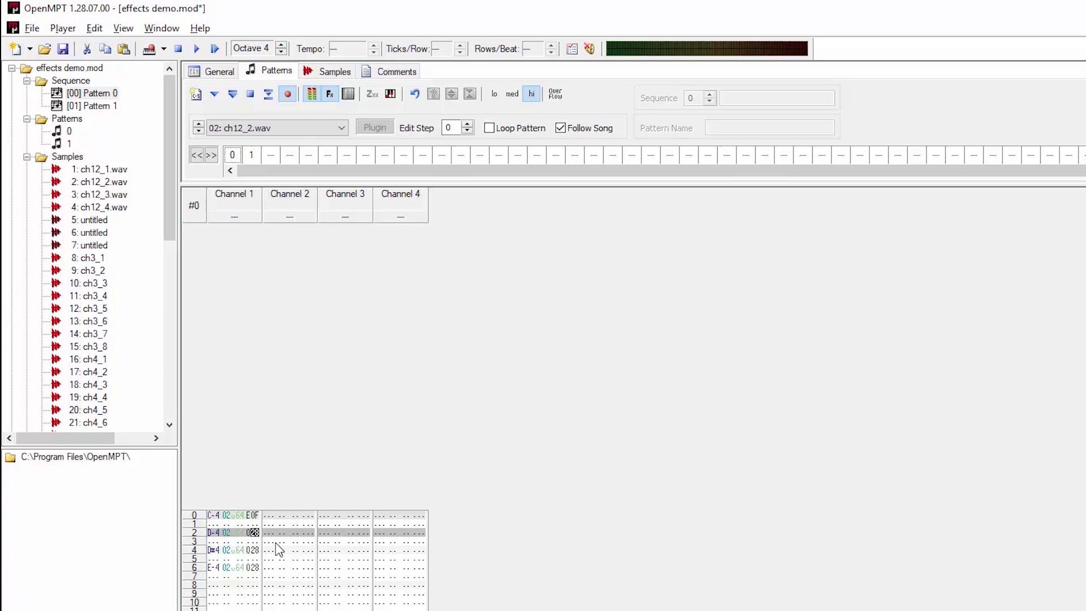
# - Set the effect on row 2 of channel 1 to E00
pyautogui.press('Up')
pyautogui.press('Up')
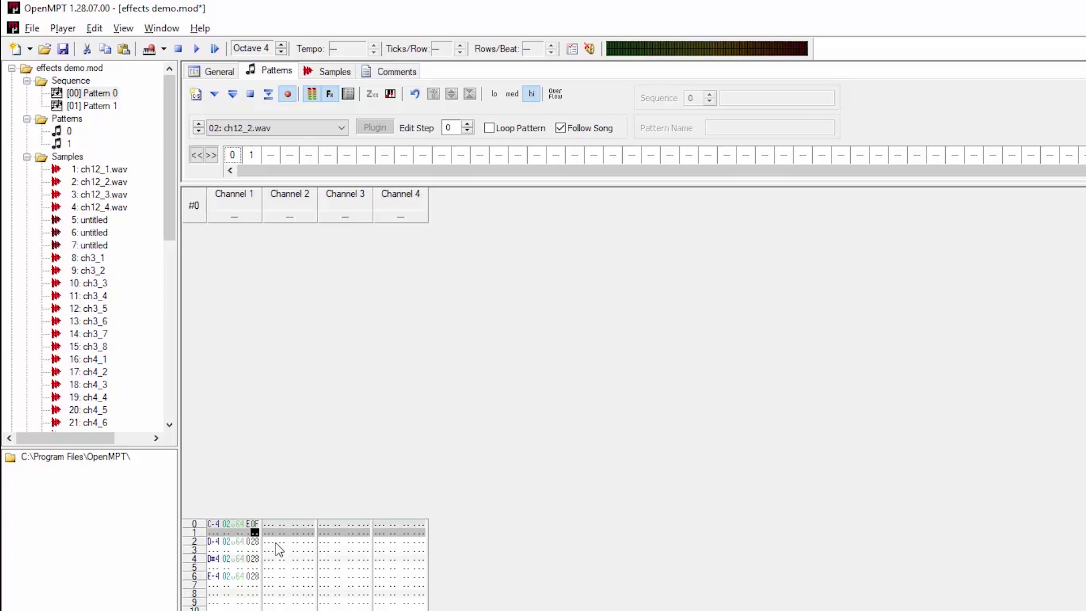
pyautogui.press('Down')
pyautogui.press('Down')
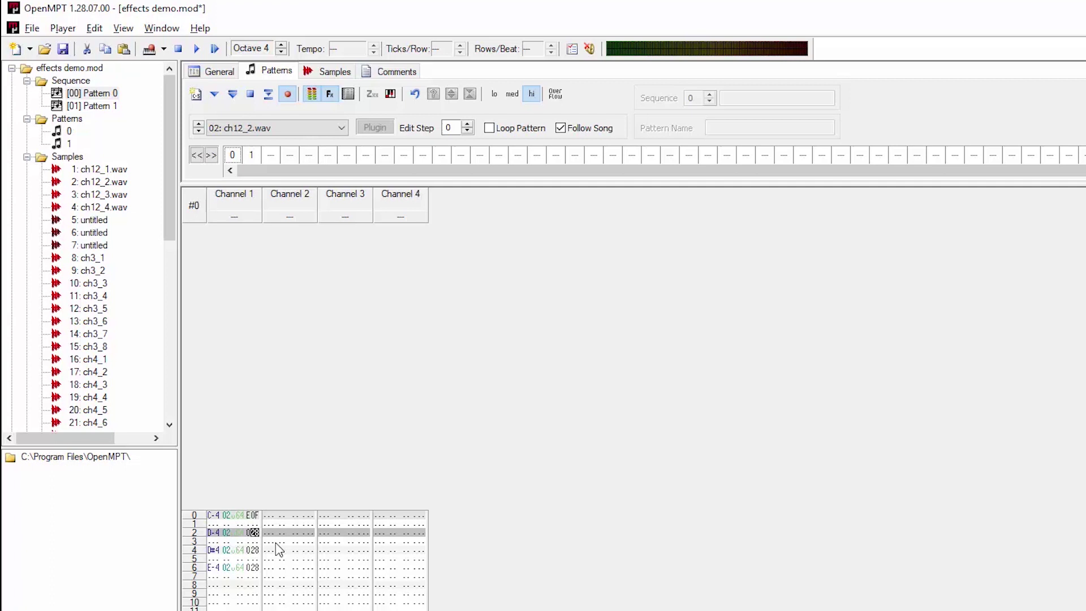
pyautogui.press('Down')
pyautogui.press('Down')
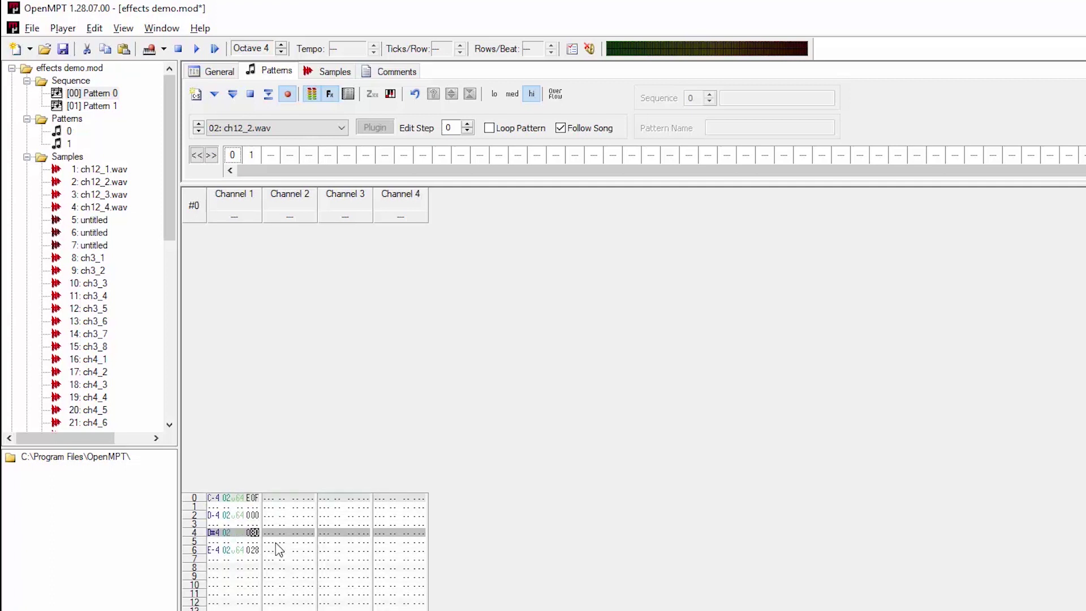
pyautogui.press('Left')
pyautogui.press('Up')
pyautogui.press('Up')
pyautogui.write('e')
pyautogui.press('Down')
pyautogui.press('Down')
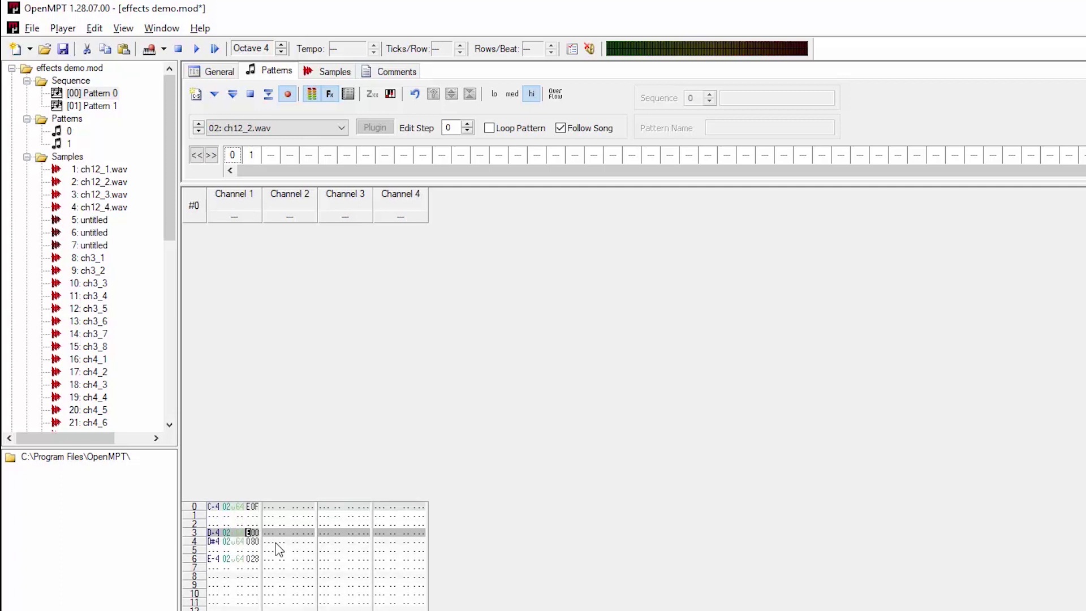
# - Set the effect on row 4 of channel 1 to E0F and on row 6 to E00
pyautogui.write('e')
pyautogui.press('Down')
pyautogui.press('Down')
pyautogui.write('e')
pyautogui.press('Up')
pyautogui.press('Up')
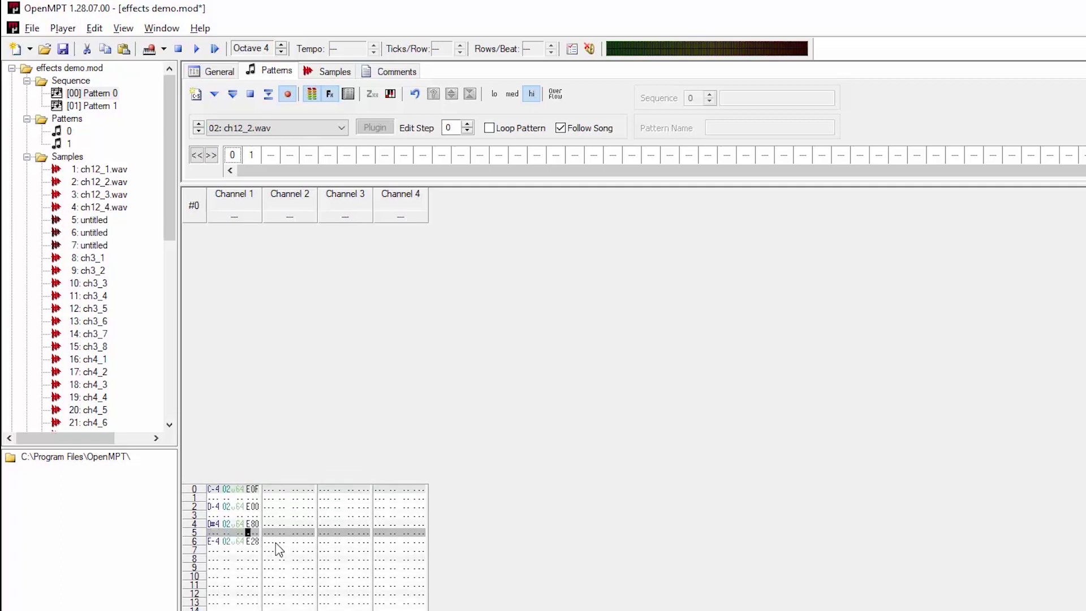
pyautogui.press('Right')
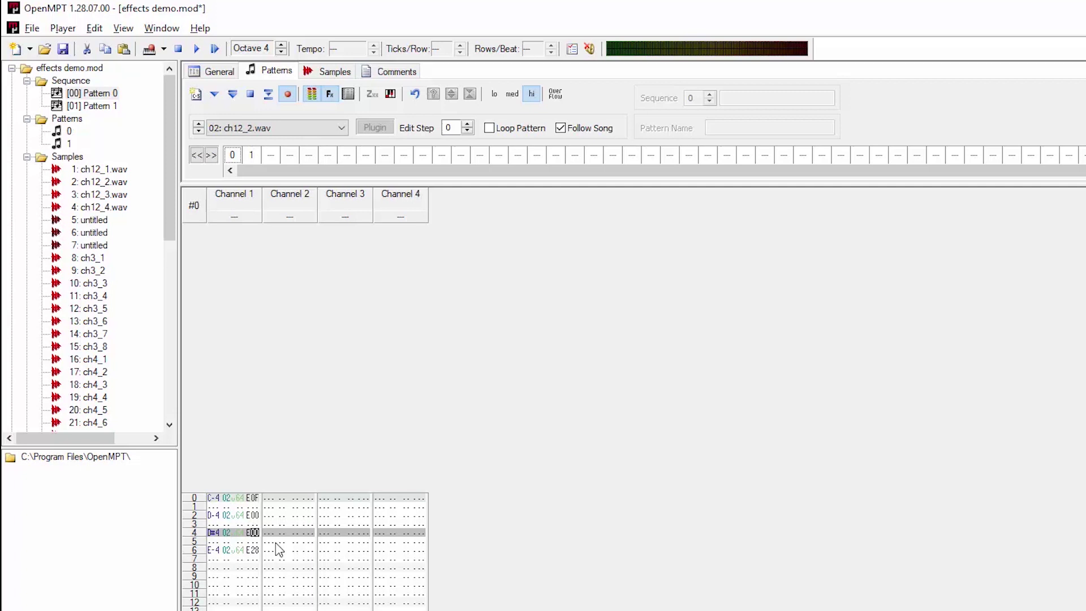
pyautogui.write('f')
pyautogui.press('Down')
pyautogui.press('Down')
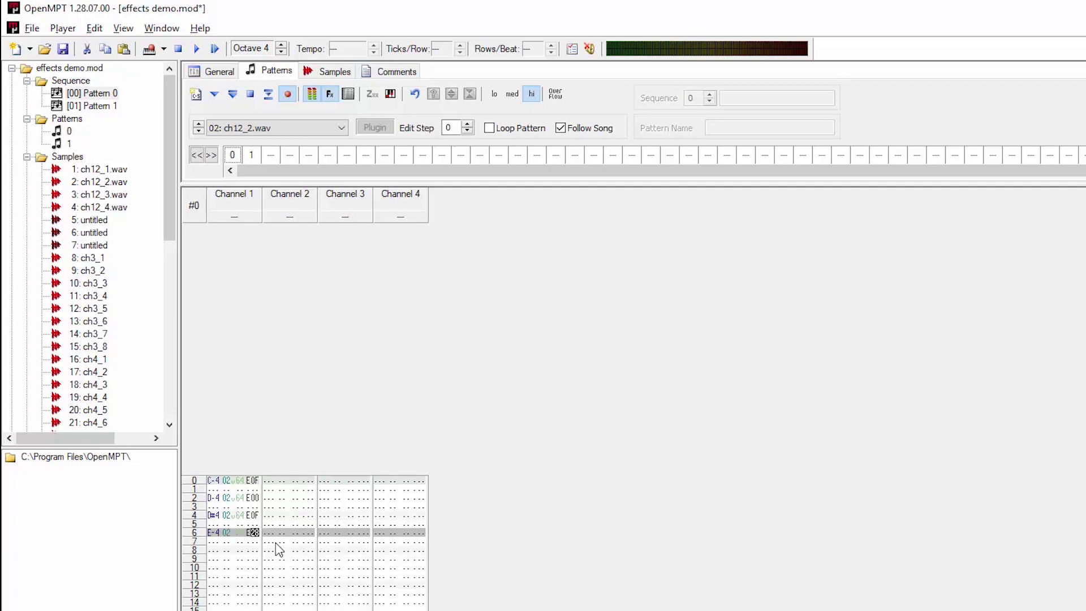
pyautogui.write('f')
pyautogui.write('0')
# - Play the pattern from the start to test the alternating E0F and E00 effects, and stop playback
pyautogui.click(234, 97)
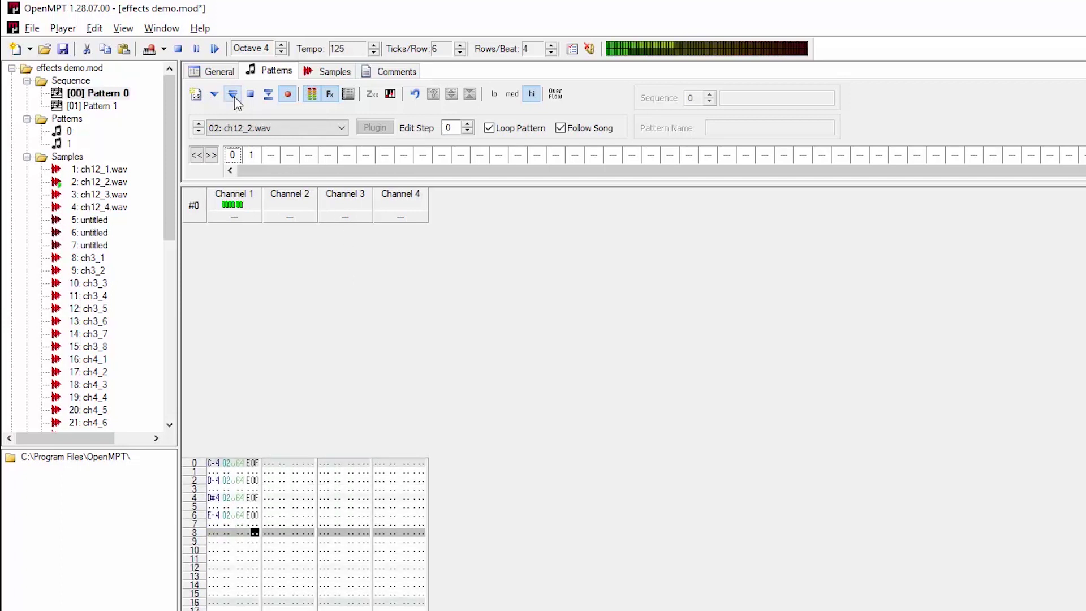
pyautogui.click(251, 98)
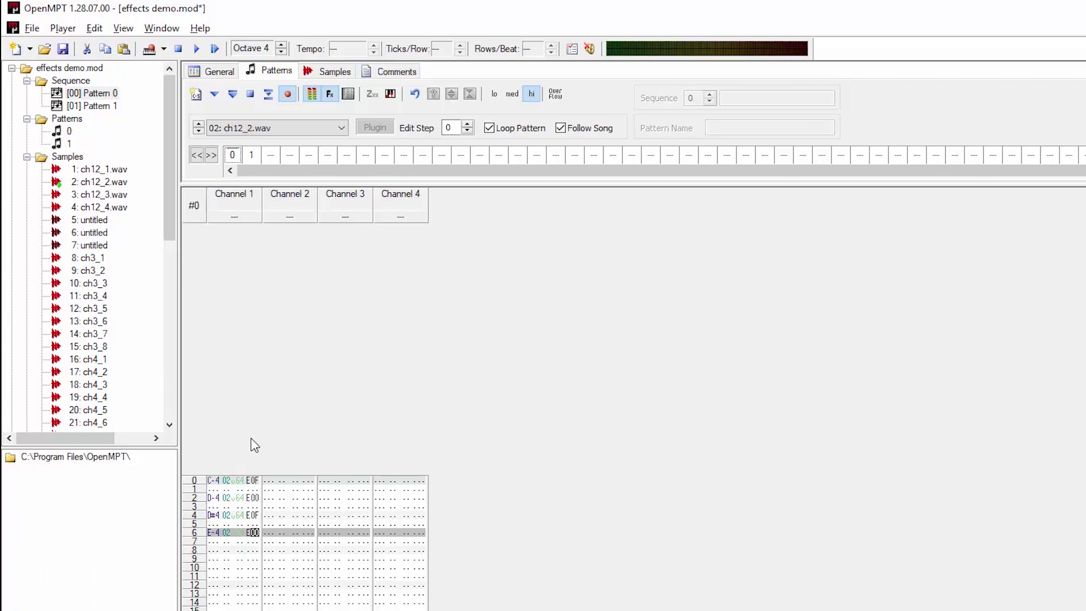
# - Clear the notes and effects on rows 2 to 7 of channel 1 and remove the effect from row 0
pyautogui.scroll(-1, 347, 458)
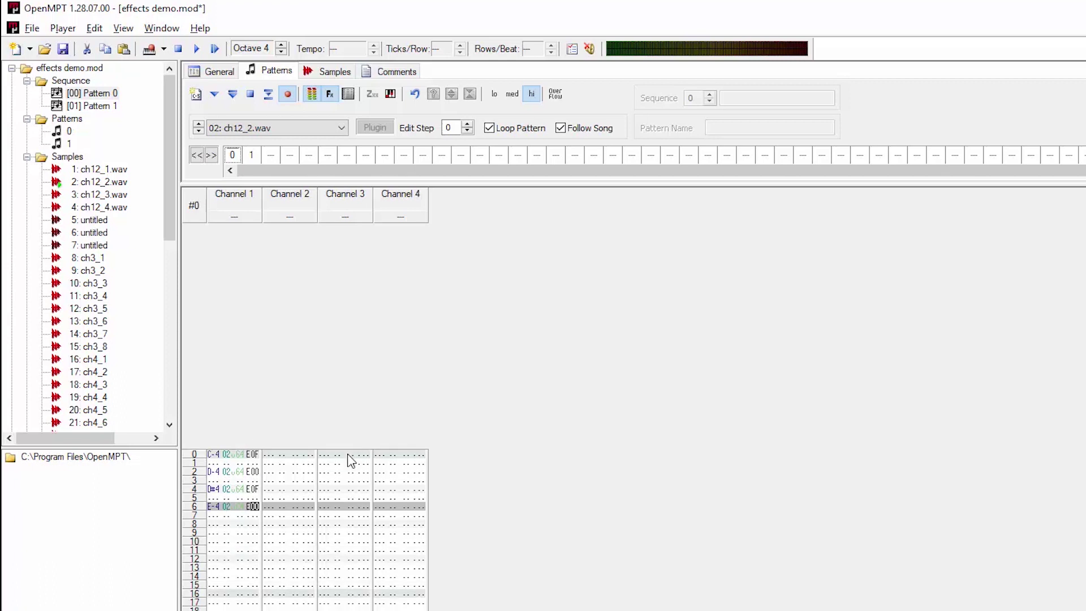
pyautogui.moveTo(216, 473); pyautogui.dragTo(268, 516)
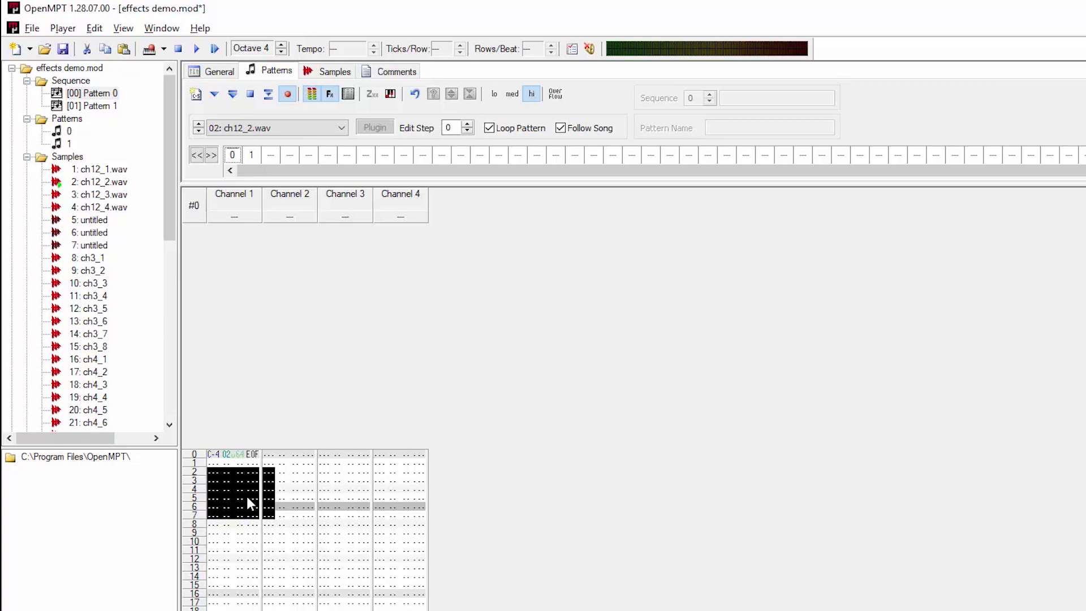
pyautogui.click(213, 454)
pyautogui.click(253, 532)
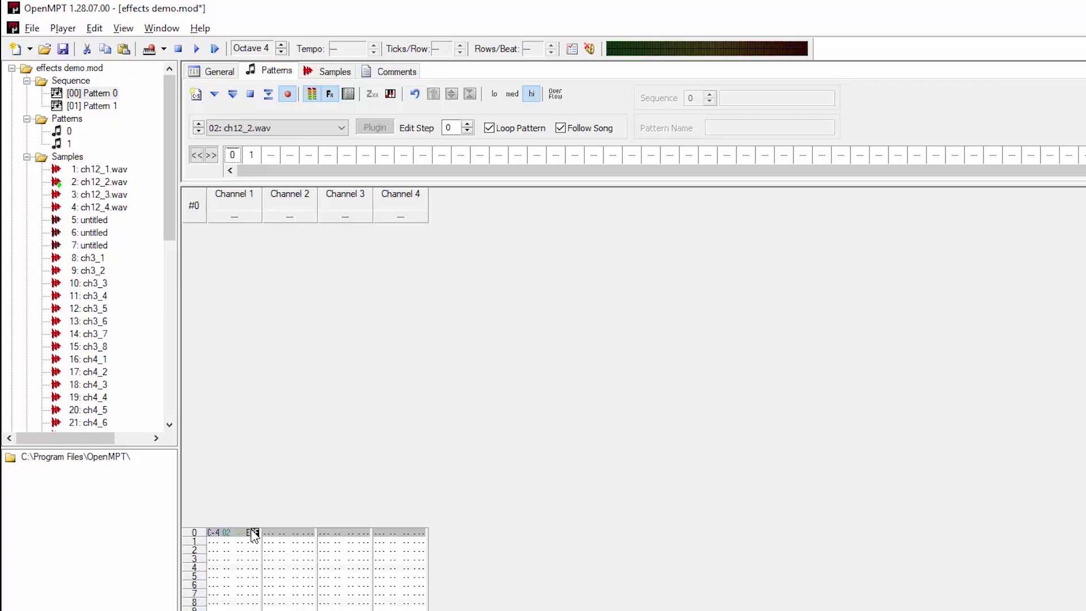
pyautogui.click(248, 533)
pyautogui.press('Delete')
# - Play the pattern from the start to hear the C-4 note without any effect, and stop playback
pyautogui.click(233, 95)
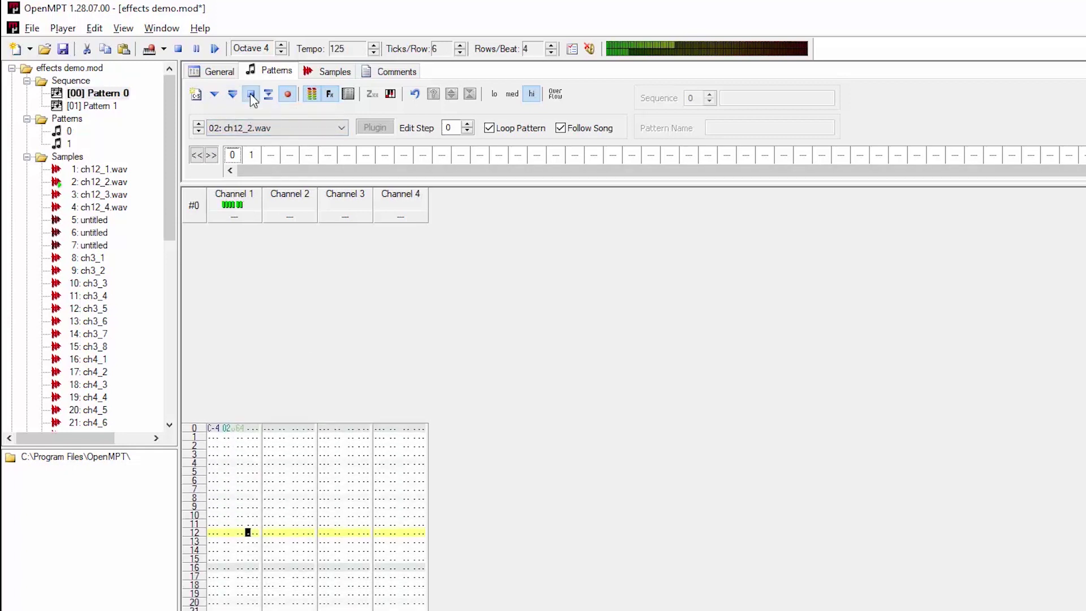
pyautogui.click(251, 95)
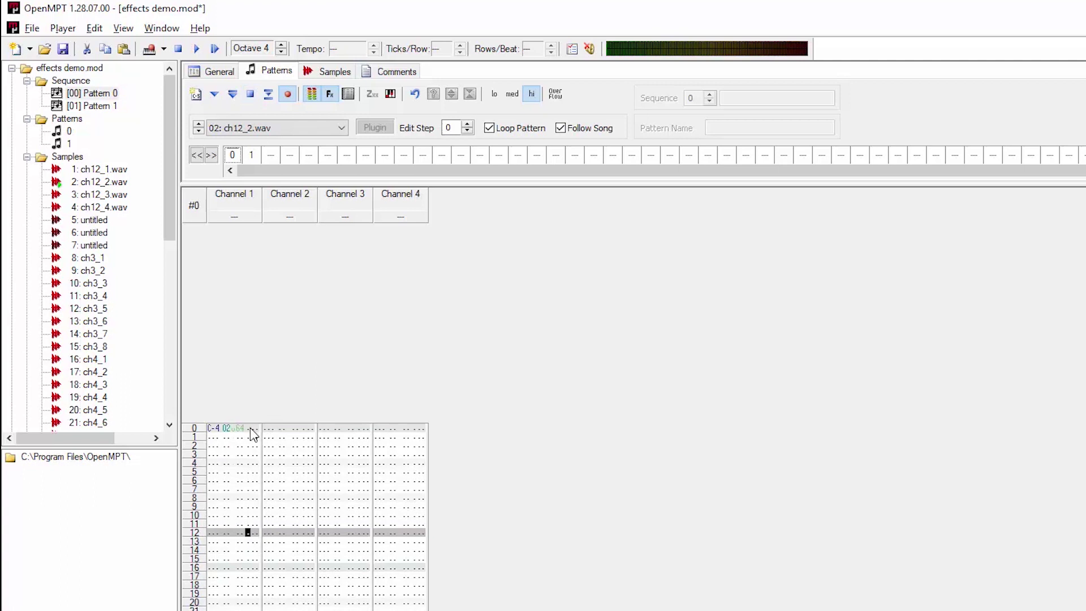
# - Set the note cut effect EC2 on row 0 of channel 1 and play the pattern to test it
pyautogui.moveTo(250, 428)
pyautogui.mouseDown()
pyautogui.moveTo(253, 448)
pyautogui.moveTo(251, 433)
pyautogui.mouseUp()
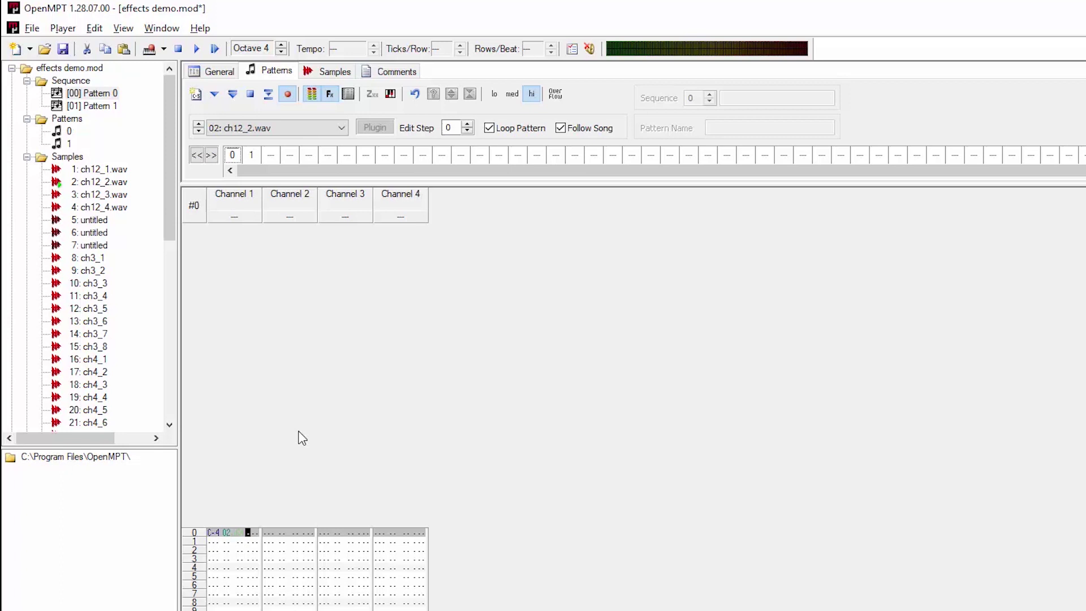
pyautogui.write('e')
pyautogui.press('Right')
pyautogui.write('c2')
pyautogui.click(234, 99)
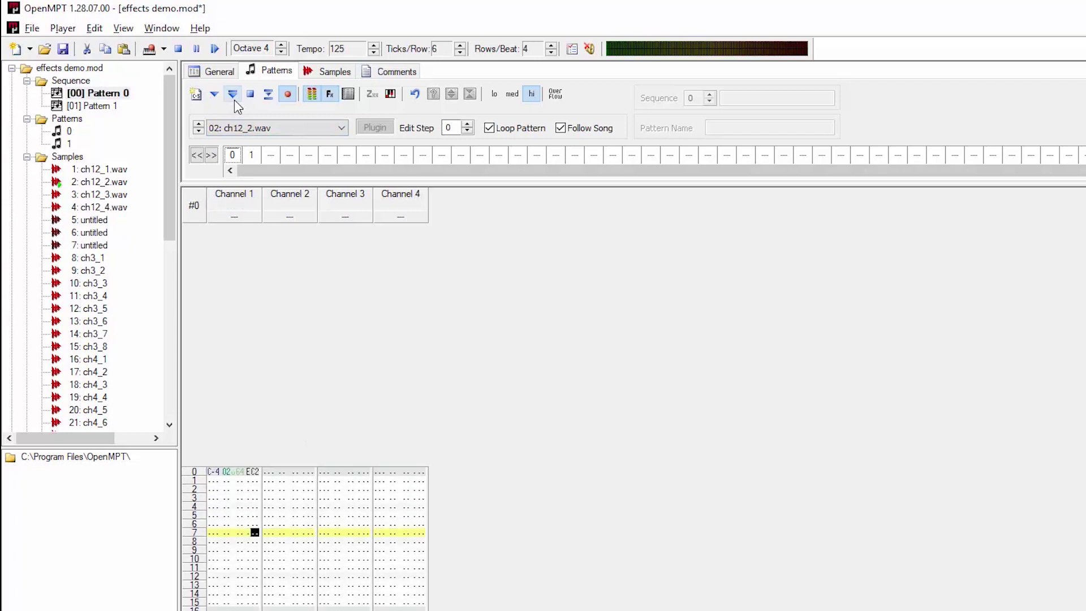
pyautogui.click(249, 95)
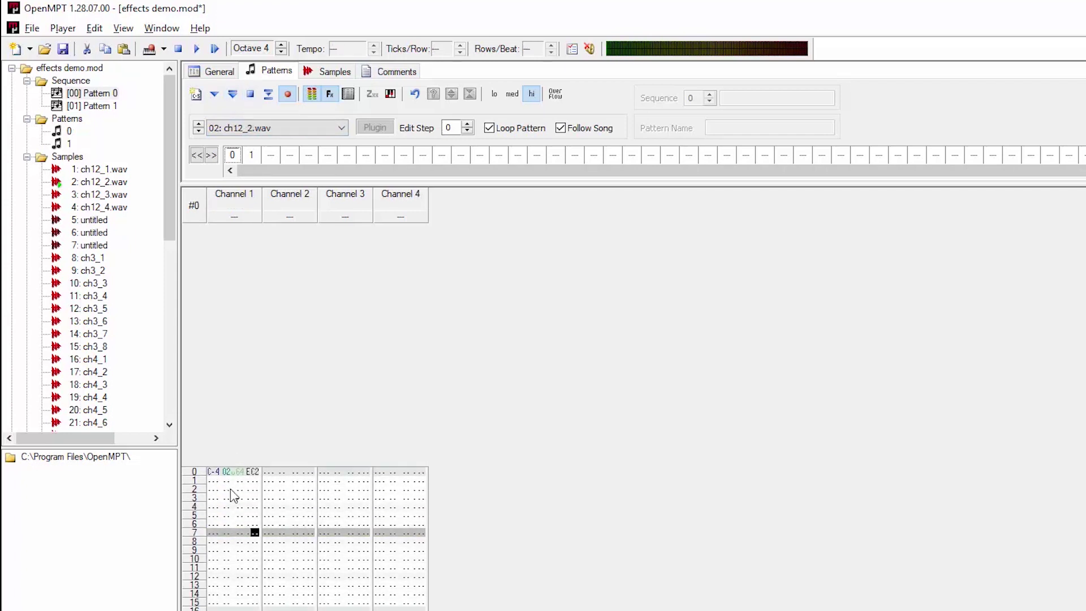
# - Change the note cut effect on row 0 of channel 1 to EC3 and play the pattern
pyautogui.press('Home')
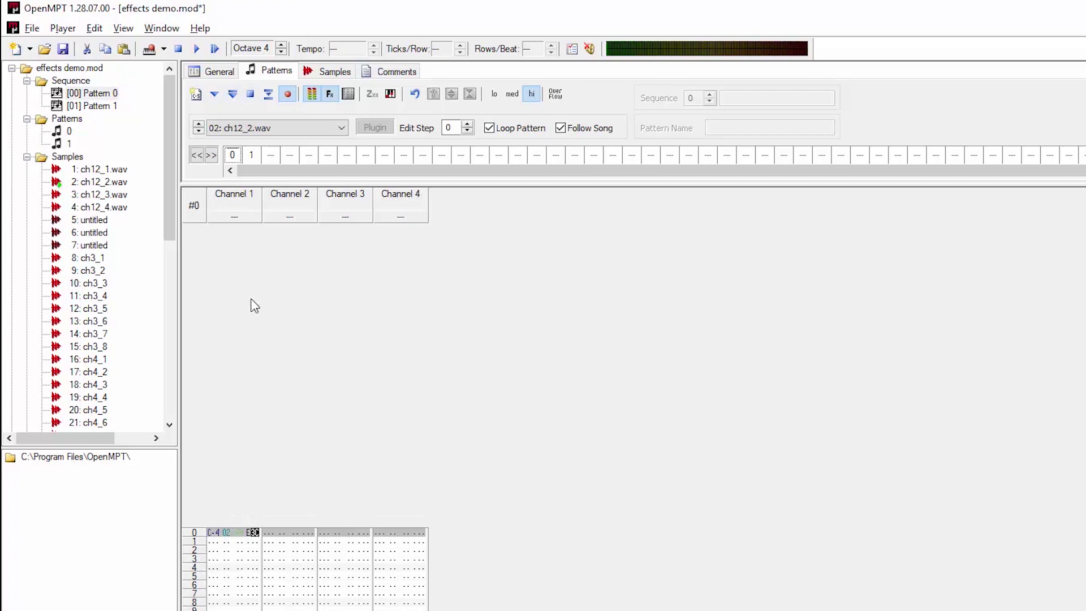
pyautogui.click(233, 95)
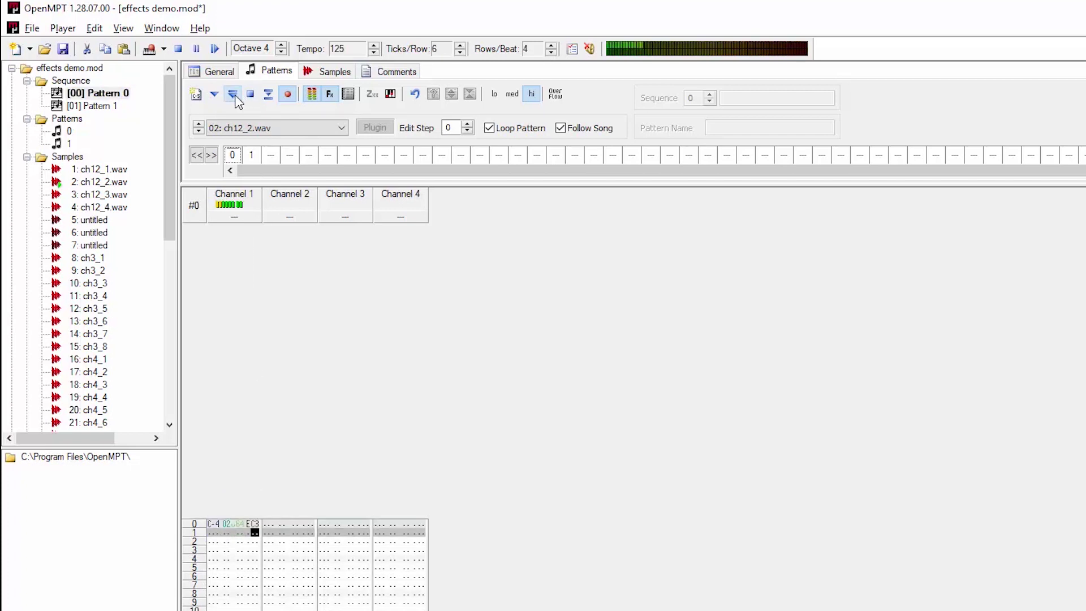
pyautogui.click(250, 94)
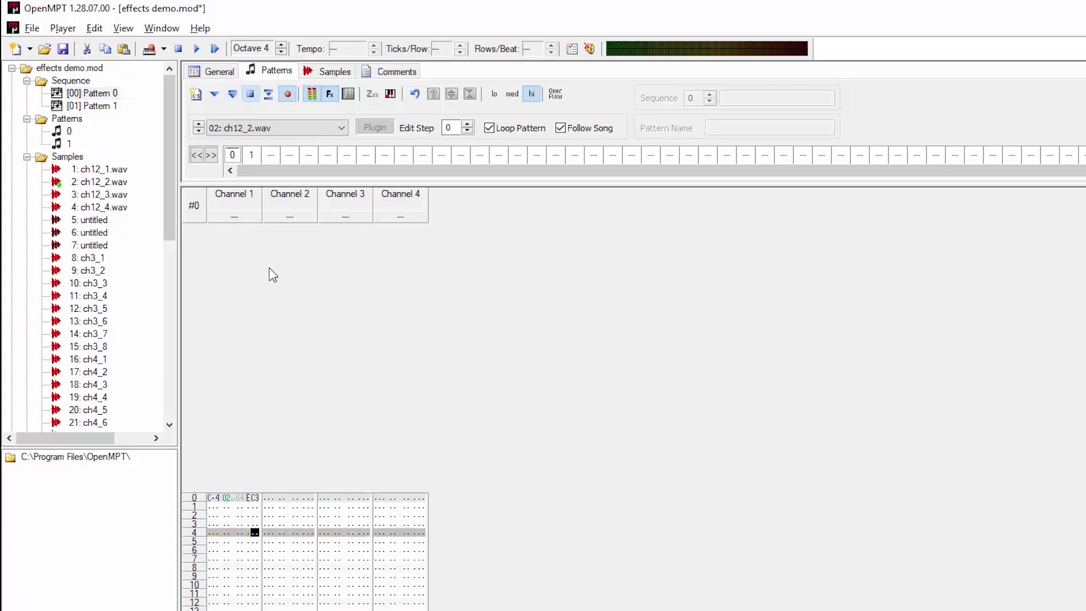
# - Change the note cut effect on row 0 of channel 1 to EC4 and play the pattern
pyautogui.click(253, 501)
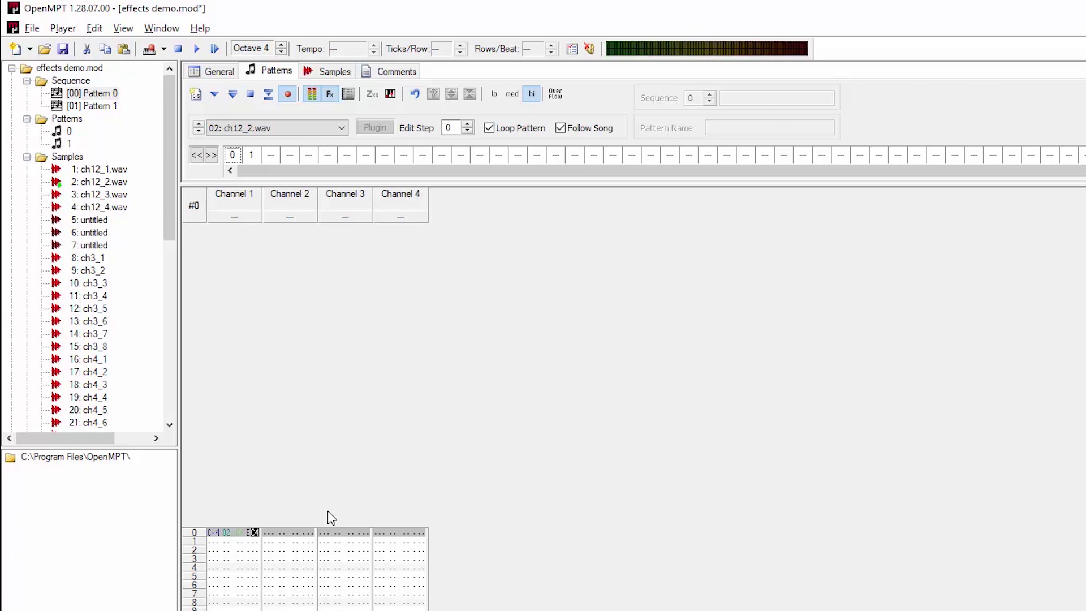
pyautogui.click(235, 94)
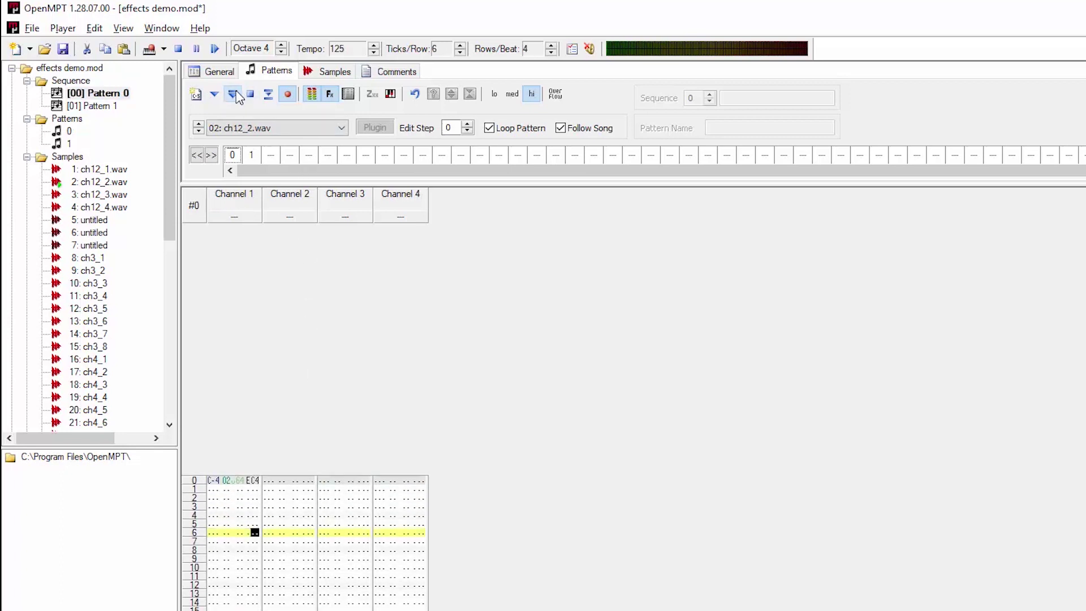
pyautogui.click(250, 94)
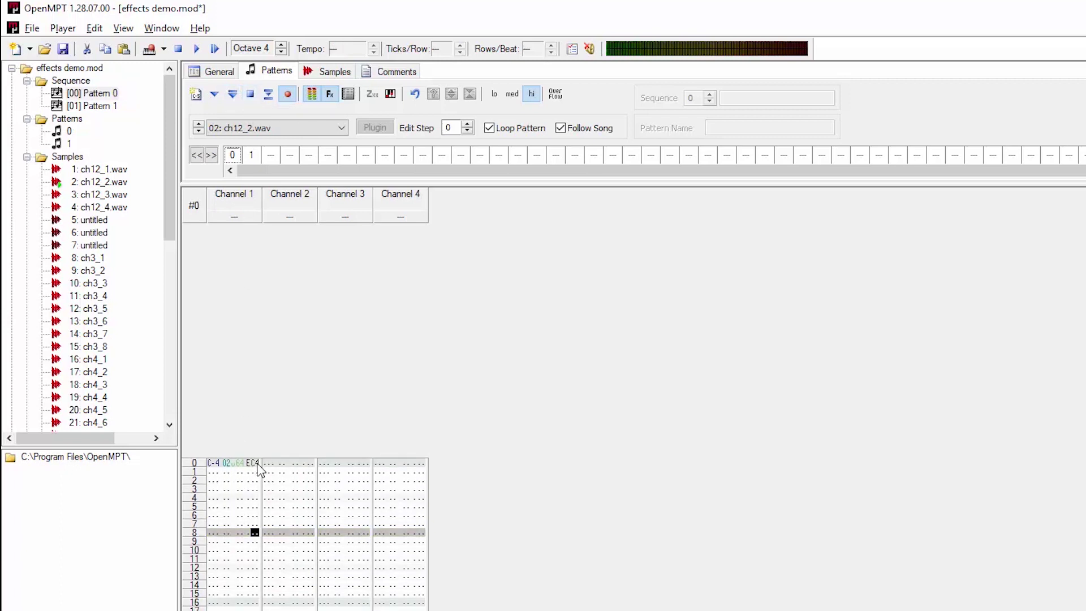
# - Change the note cut effect on row 0 of channel 1 to EC5 and play the pattern
pyautogui.click(255, 463)
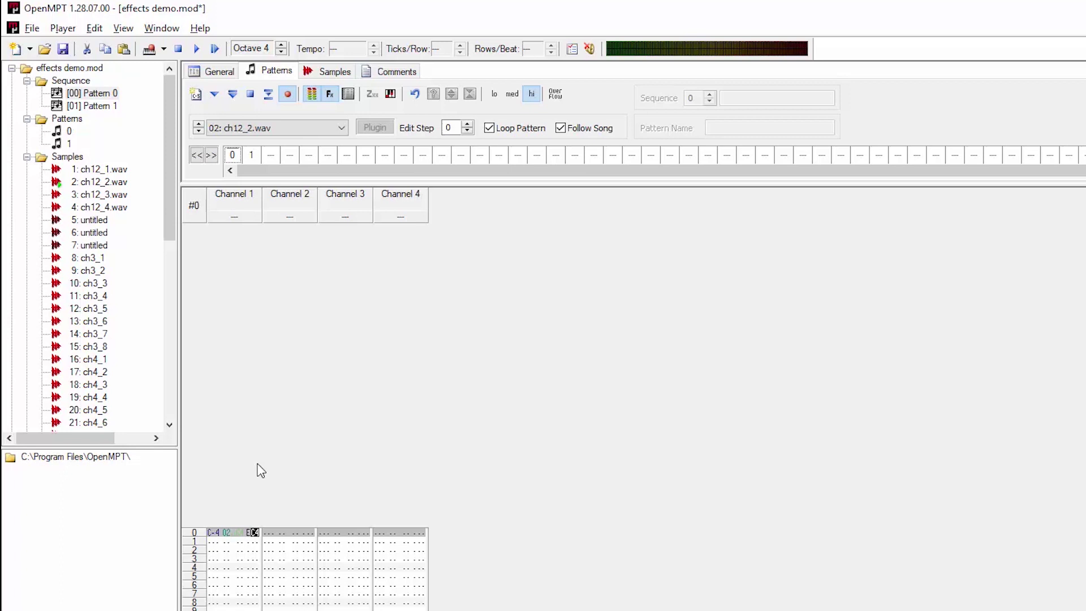
pyautogui.write('c05')
pyautogui.click(233, 95)
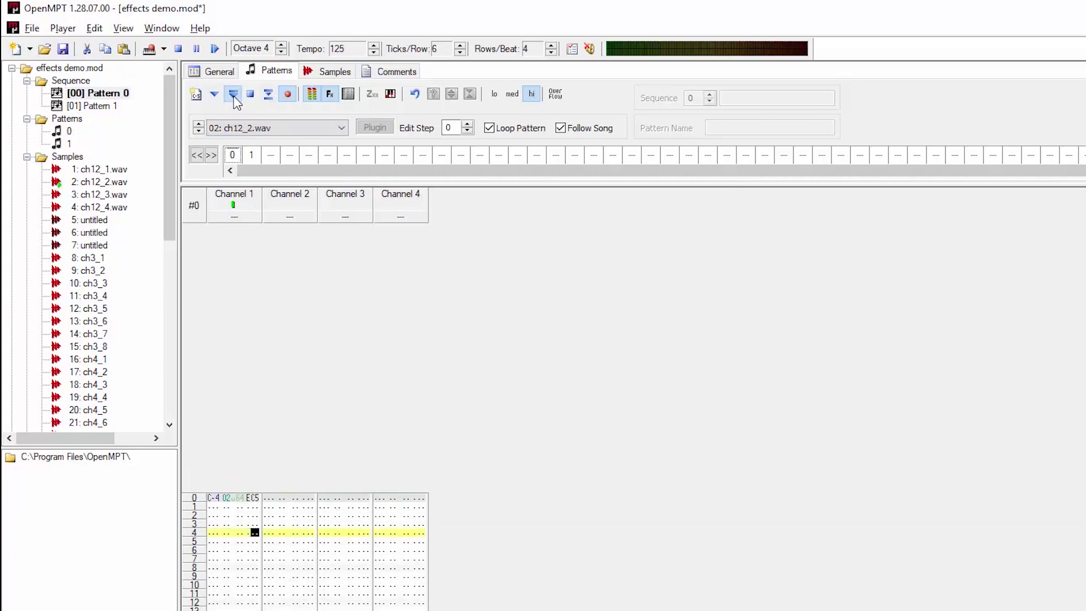
pyautogui.click(250, 94)
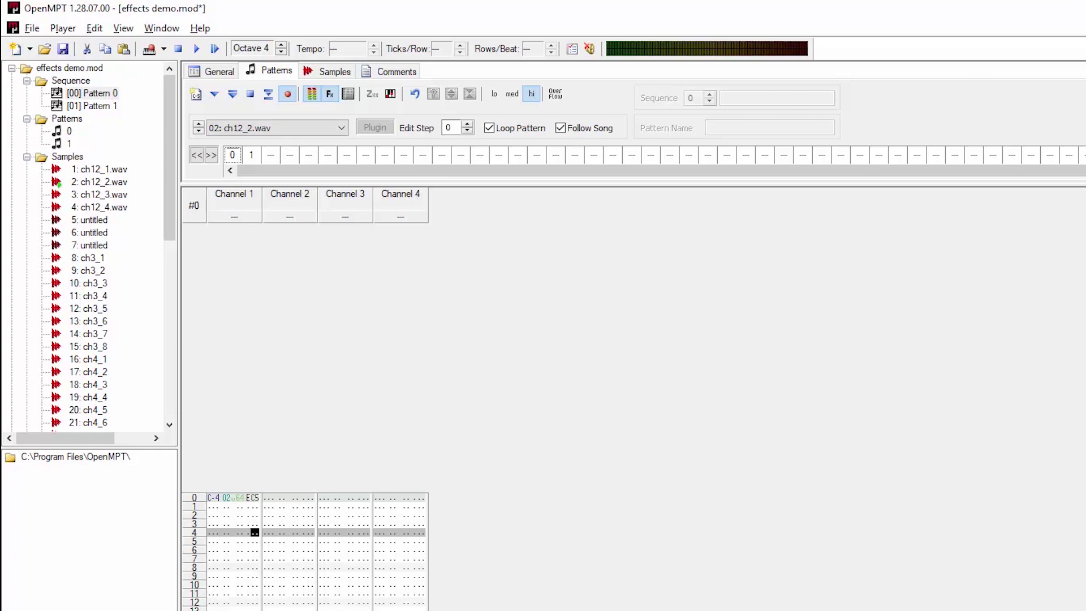
# - Remove the note cut effect from the C-4 note on row 0 of channel 1
pyautogui.click(255, 498)
pyautogui.press('Left')
pyautogui.press('Delete')
# - Enter the note D-4 with sample 02 on row 4 of channel 1
pyautogui.press('Left')
pyautogui.press('Left')
pyautogui.press('Down')
pyautogui.press('Down')
pyautogui.press('Down')
pyautogui.press('Down')
pyautogui.press('e')
# - Enter the note E-4 with sample 02 on row 8 of channel 1, deleting the misplaced note on row 7
pyautogui.press('Down')
pyautogui.press('Down')
pyautogui.press('Down')
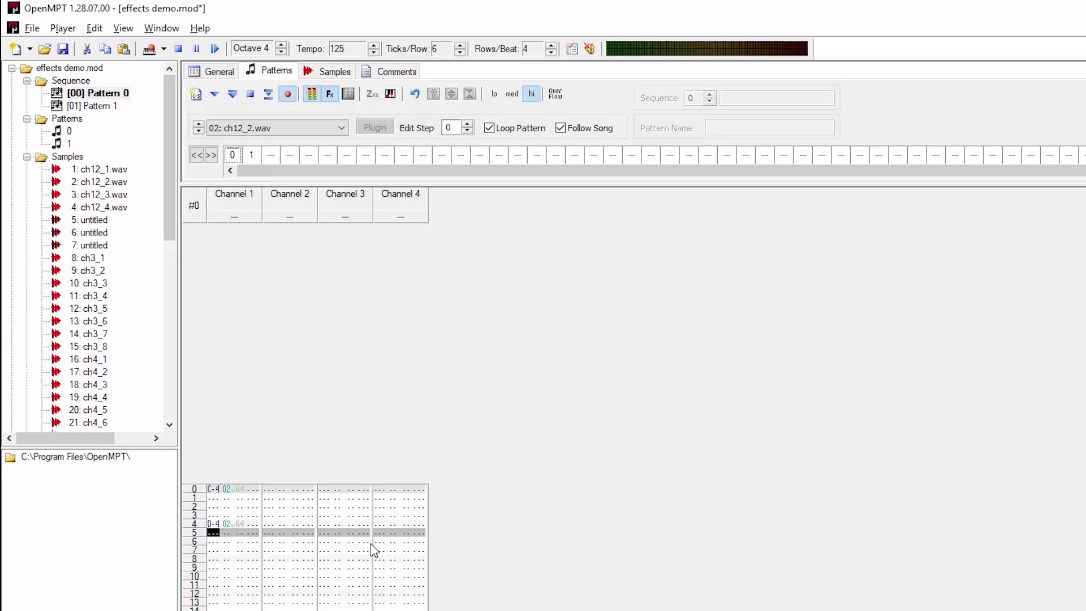
pyautogui.press('z')
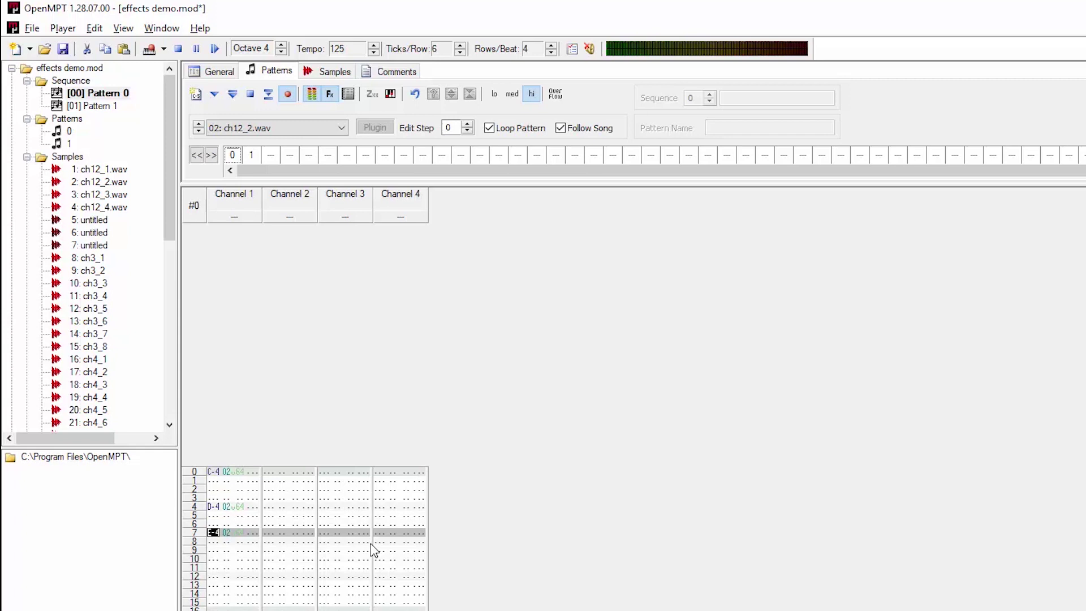
pyautogui.press('Delete')
pyautogui.press('Down')
pyautogui.press('t')
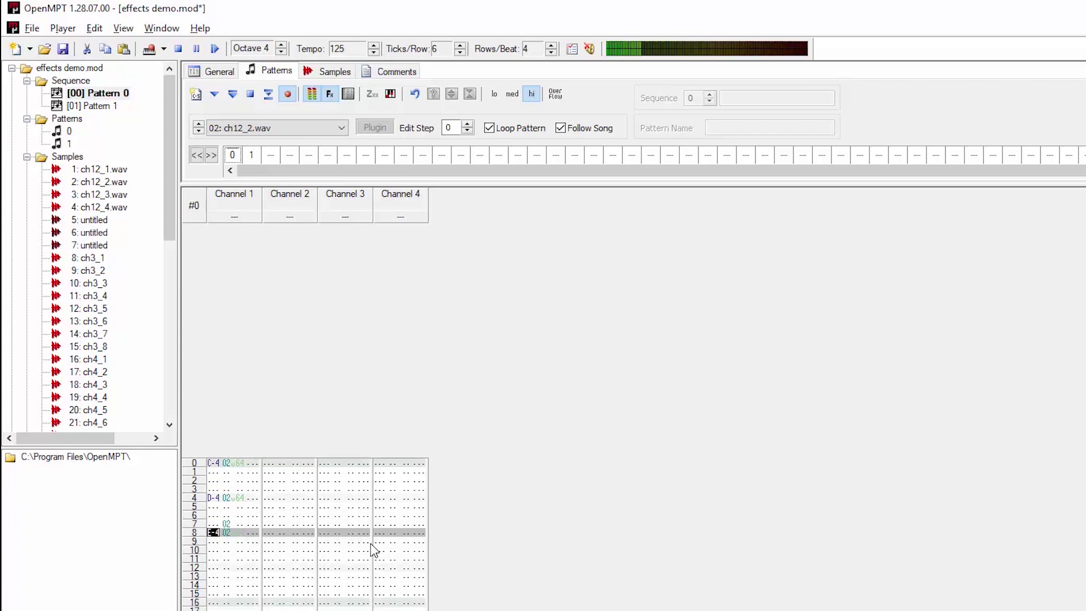
# - Enter the note F#4 with sample 02 on row 12 of channel 1 and play the pattern from the start
pyautogui.press('Down')
pyautogui.press('Down')
pyautogui.press('Down')
pyautogui.press('Down')
pyautogui.press('g')
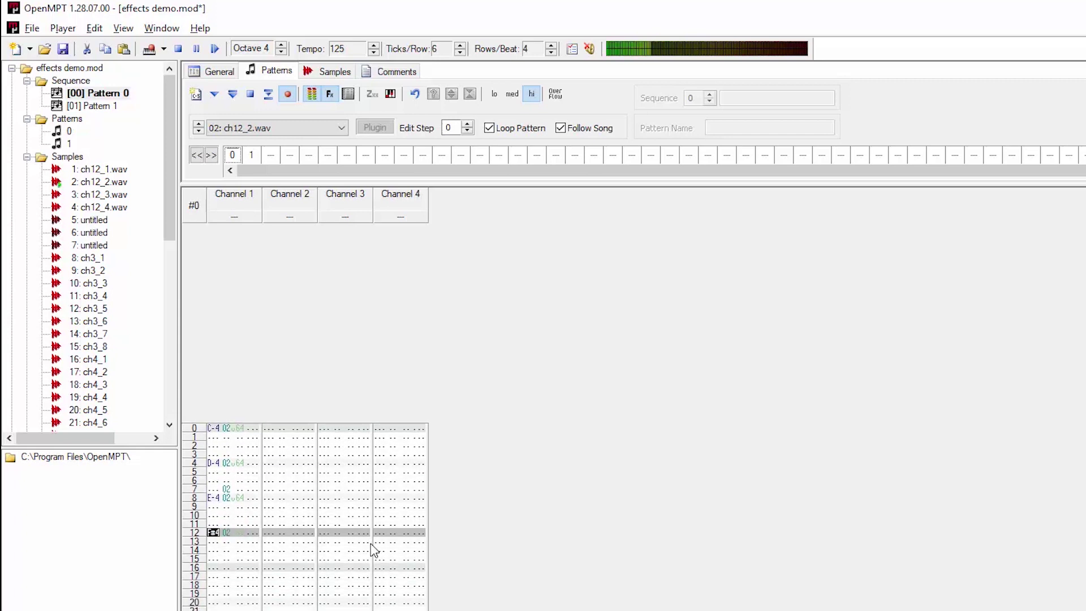
pyautogui.click(215, 93)
pyautogui.click(235, 97)
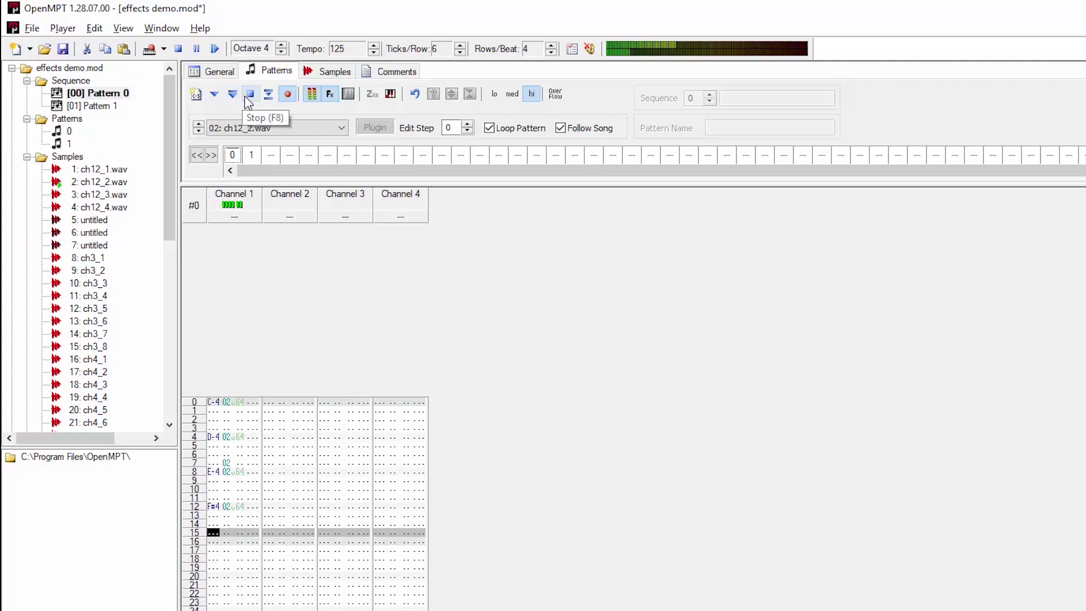
pyautogui.click(244, 96)
# - Add the speed effect F04 on row 0 of channel 4 and play the pattern from the start
pyautogui.click(414, 394)
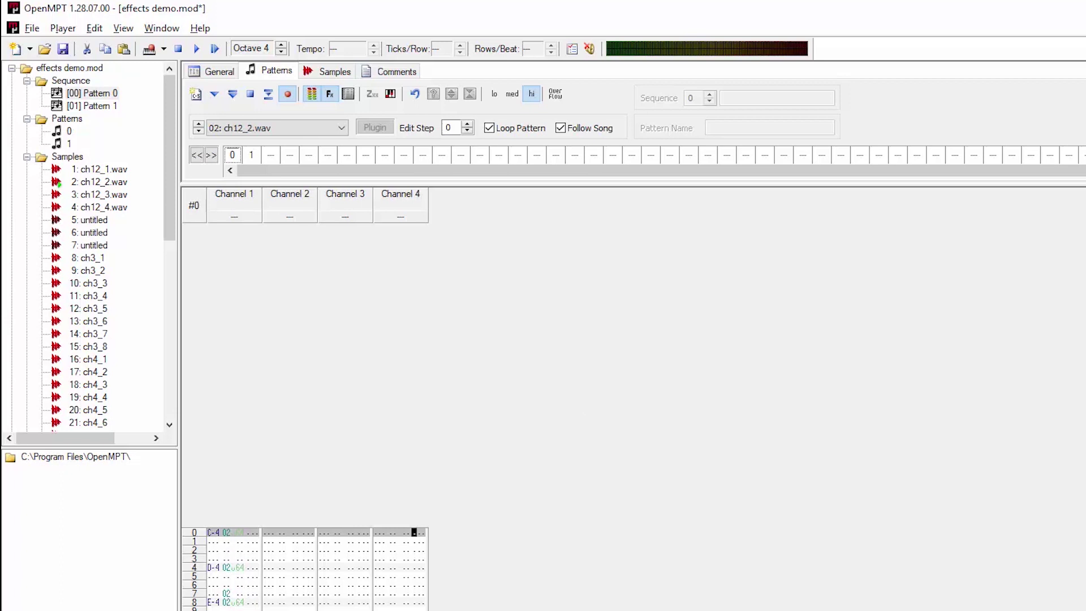
pyautogui.write('F')
pyautogui.press('Right')
pyautogui.click(233, 96)
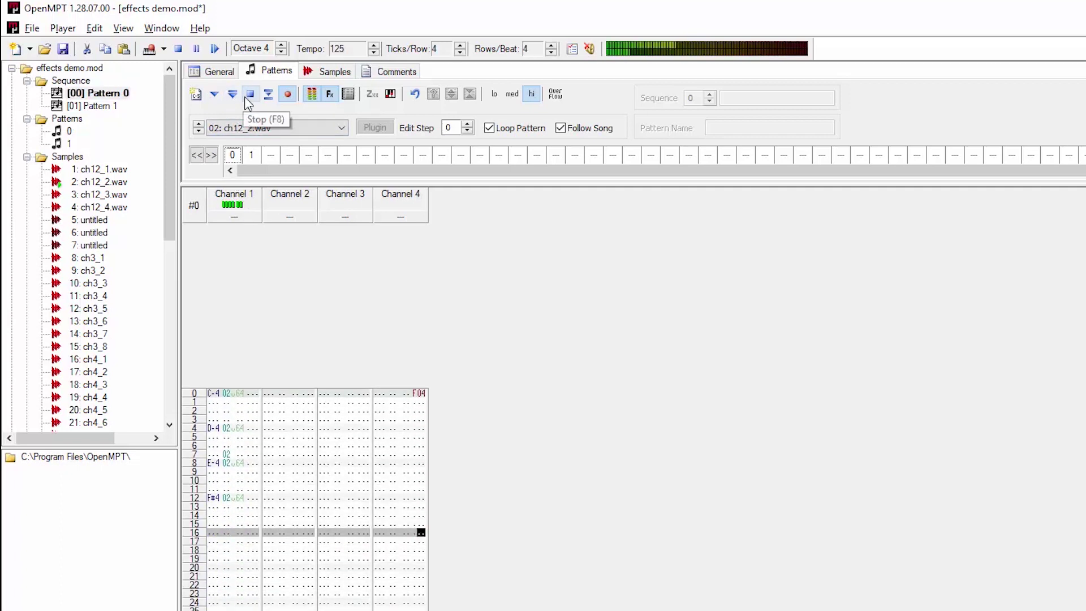
pyautogui.click(250, 94)
# - Change the speed effect on row 0 of channel 4 to F02 and play the pattern from the start
pyautogui.write('02')
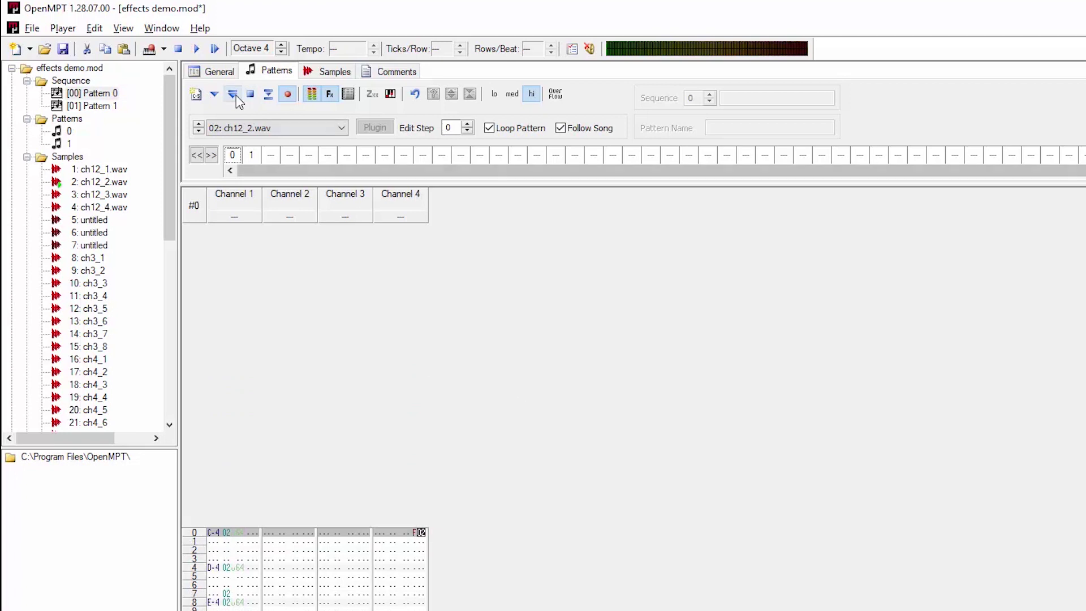
pyautogui.click(232, 94)
pyautogui.click(249, 95)
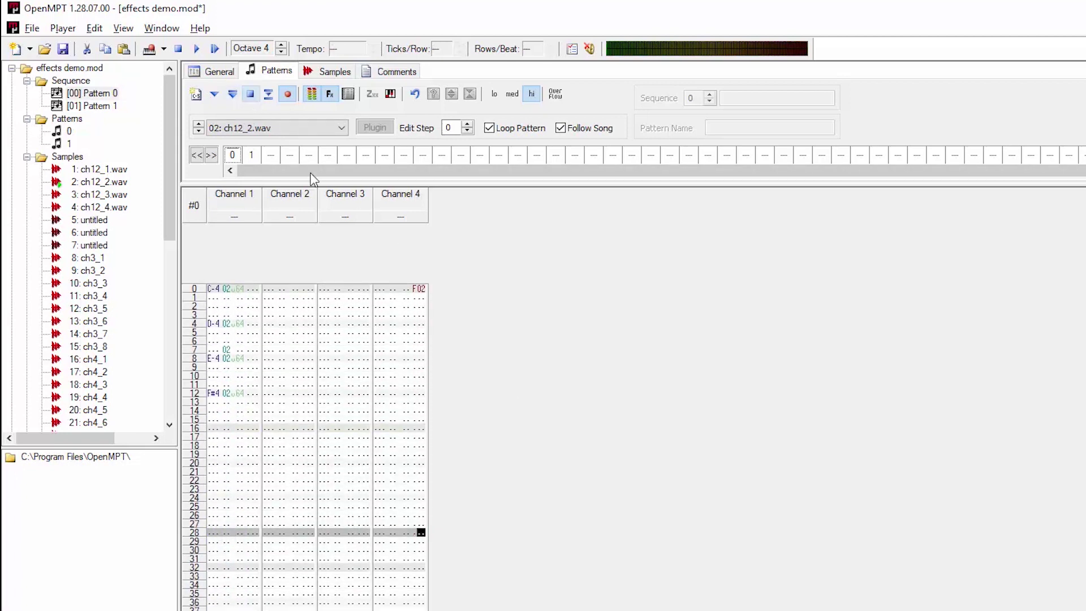
# - Set the speed effect on row 0 of channel 4 to F01 and play the pattern from the start
pyautogui.click(418, 289)
pyautogui.write('1')
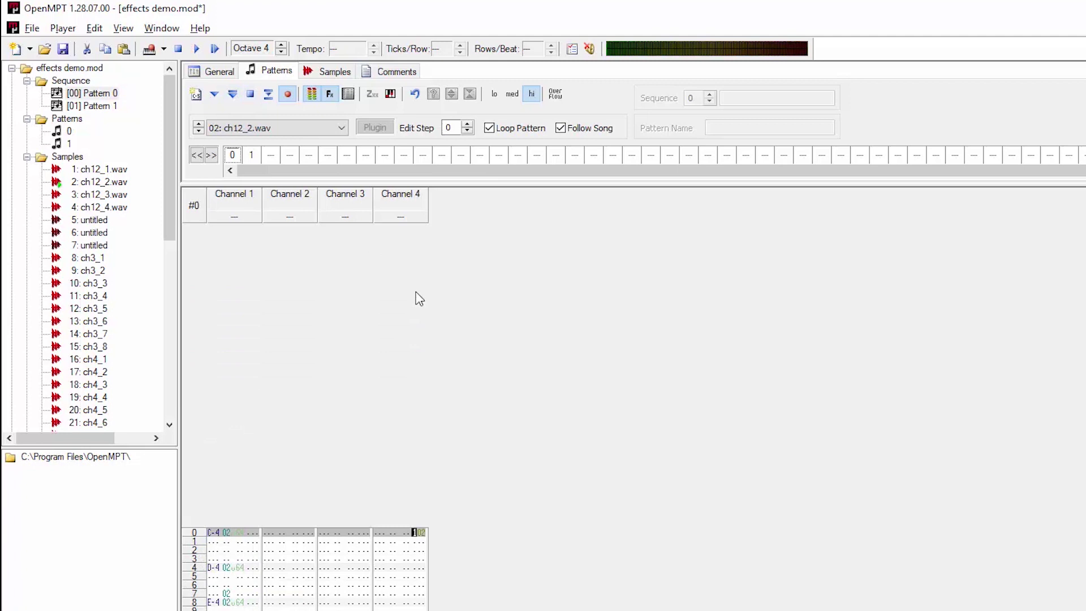
pyautogui.write('f')
pyautogui.press('Right')
pyautogui.write('01')
pyautogui.click(232, 98)
pyautogui.click(250, 94)
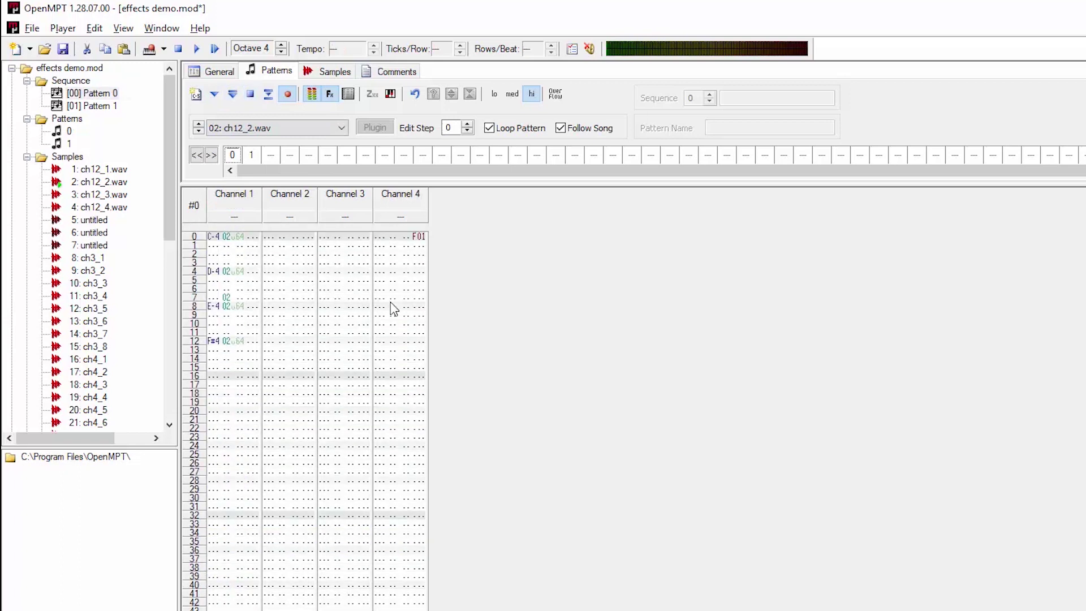
# - Change the speed effect on row 0 of channel 4 to F11 and play the pattern from the start
pyautogui.scroll(10, 394, 309)
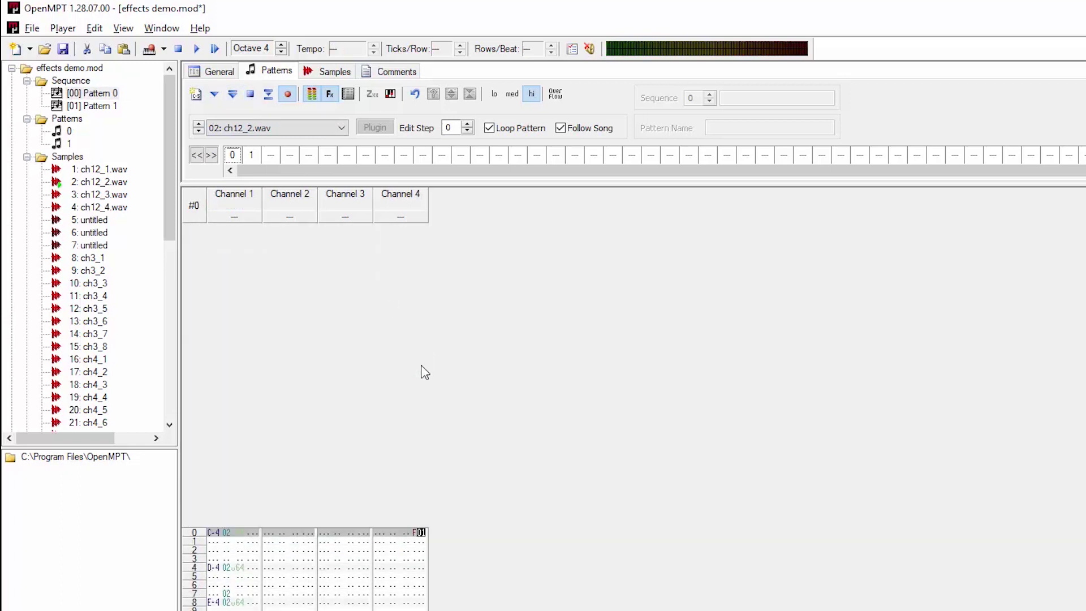
pyautogui.click(233, 96)
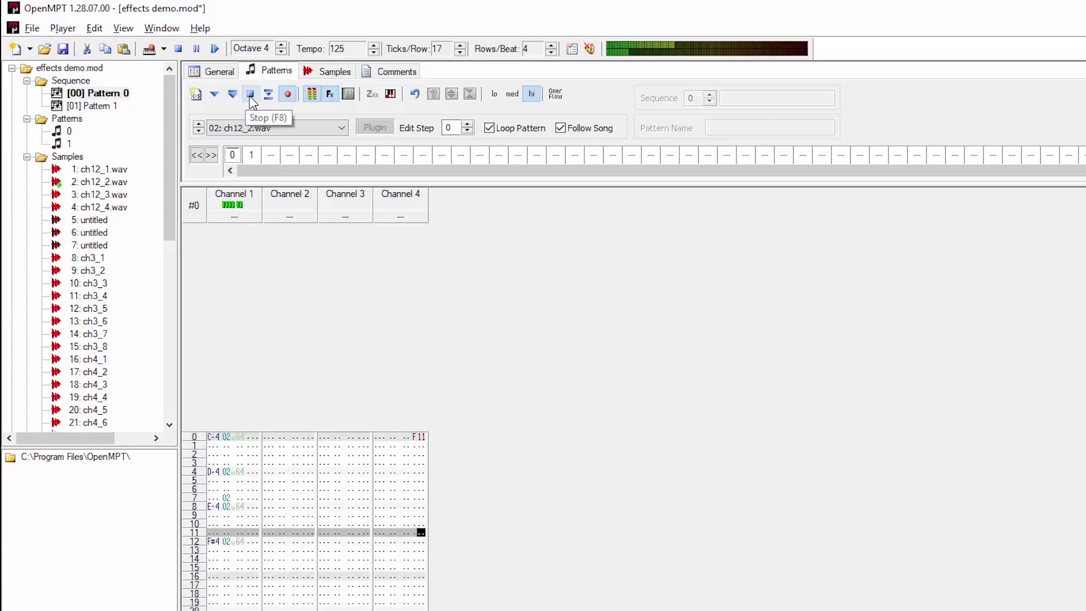
pyautogui.click(251, 99)
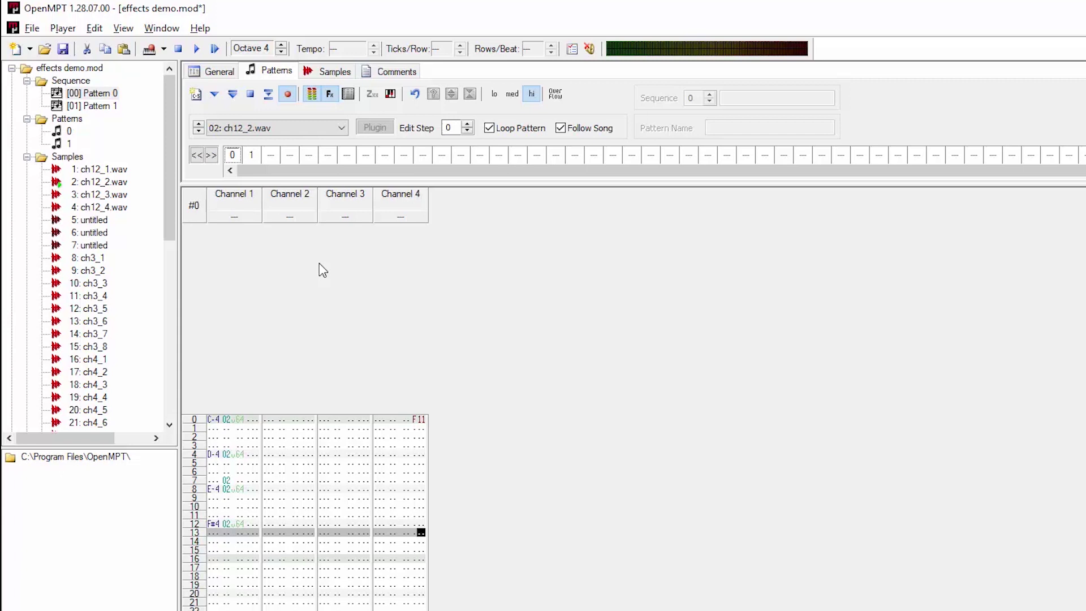
pyautogui.scroll(-2, 402, 334)
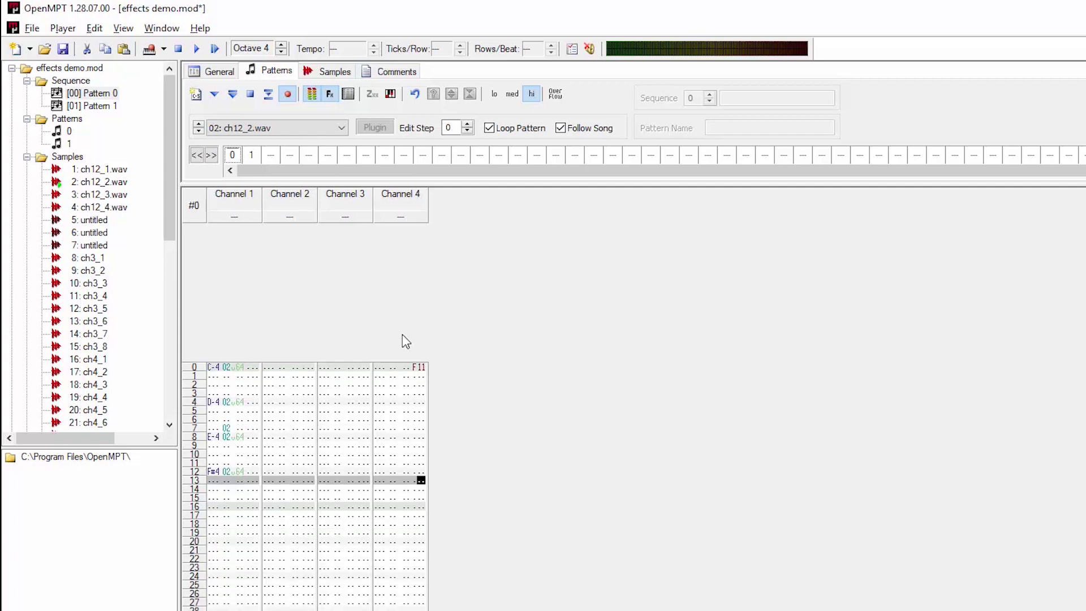